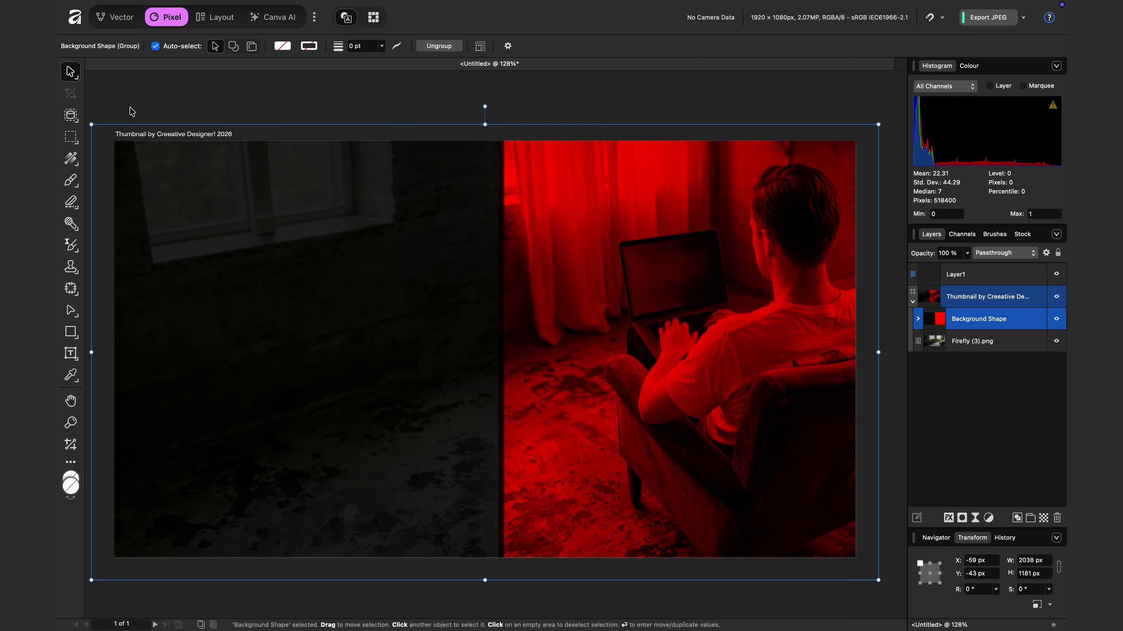
Smudge the boundary between the black and red halves of Background Shape into a soft, irregular edge.
click(132, 117)
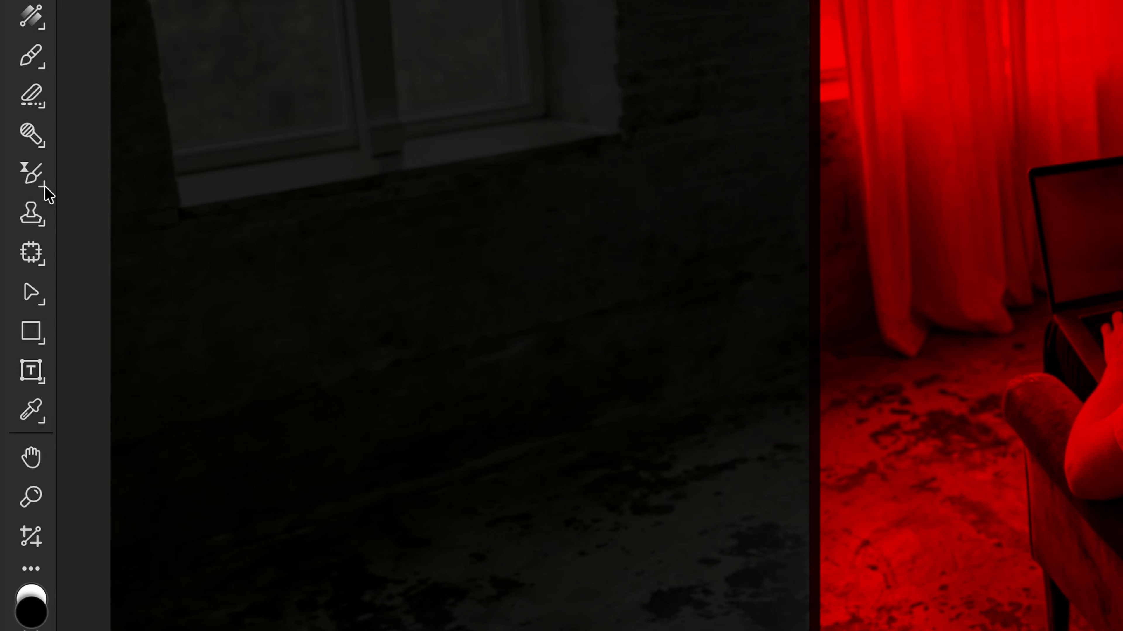
click(77, 250)
click(109, 280)
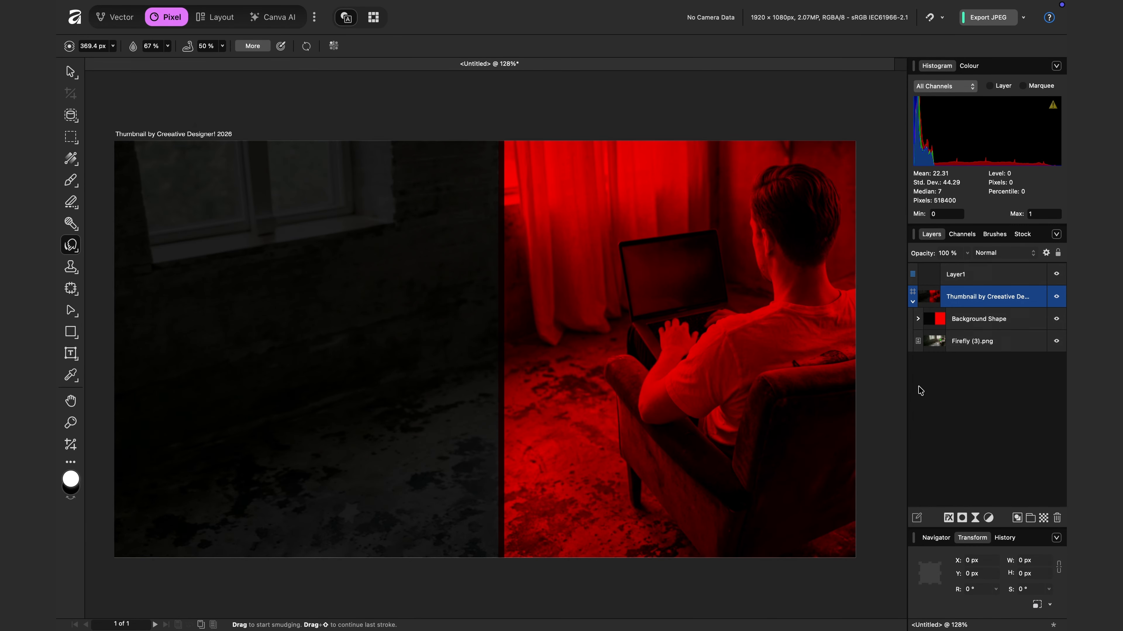
click(1011, 317)
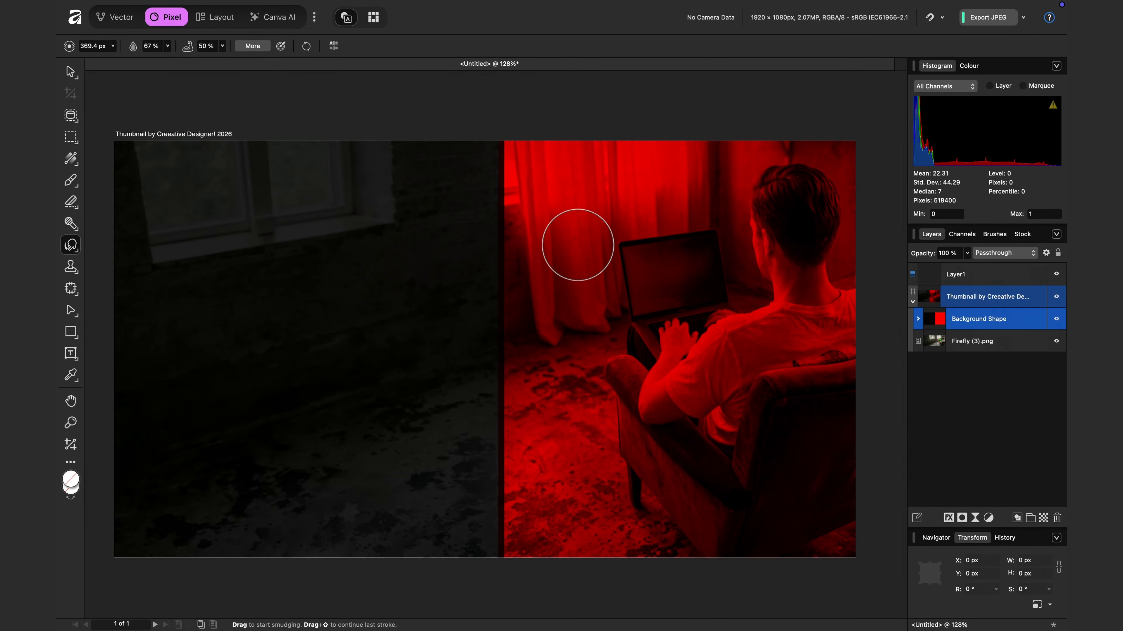
mouse_move(528, 184)
mouse_down()
mouse_move(481, 160)
mouse_move(482, 203)
mouse_move(521, 307)
mouse_move(504, 339)
mouse_move(514, 454)
mouse_move(472, 446)
mouse_move(490, 562)
mouse_move(439, 134)
mouse_up()
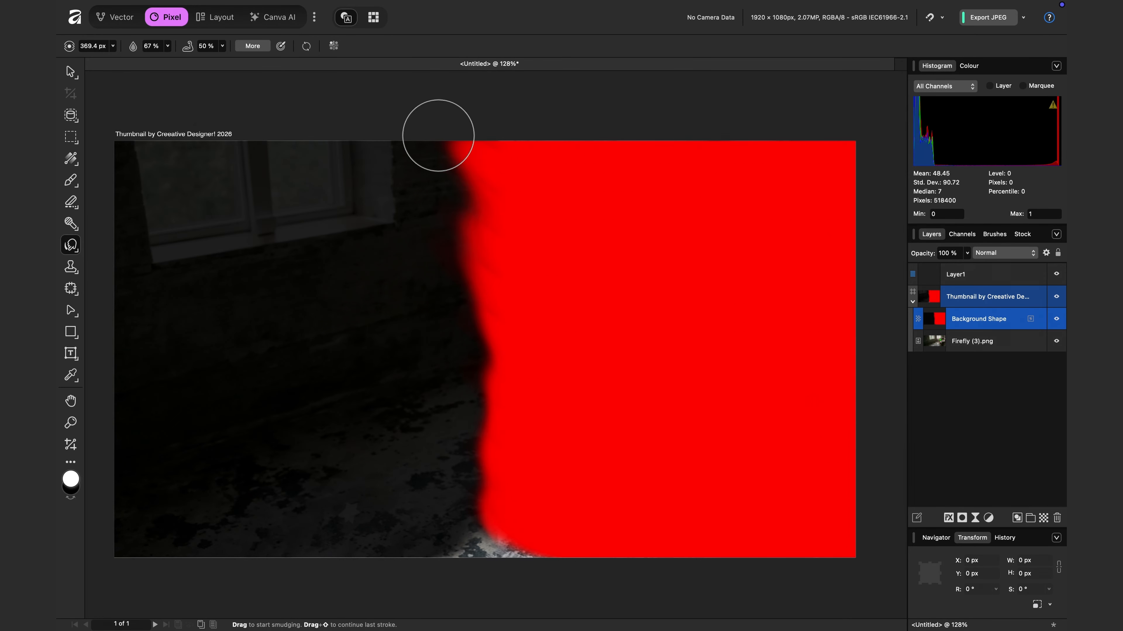
Set Background Shape's blend mode to Multiply and smudge over the uncovered gap at the lower end of the black-red boundary.
click(998, 251)
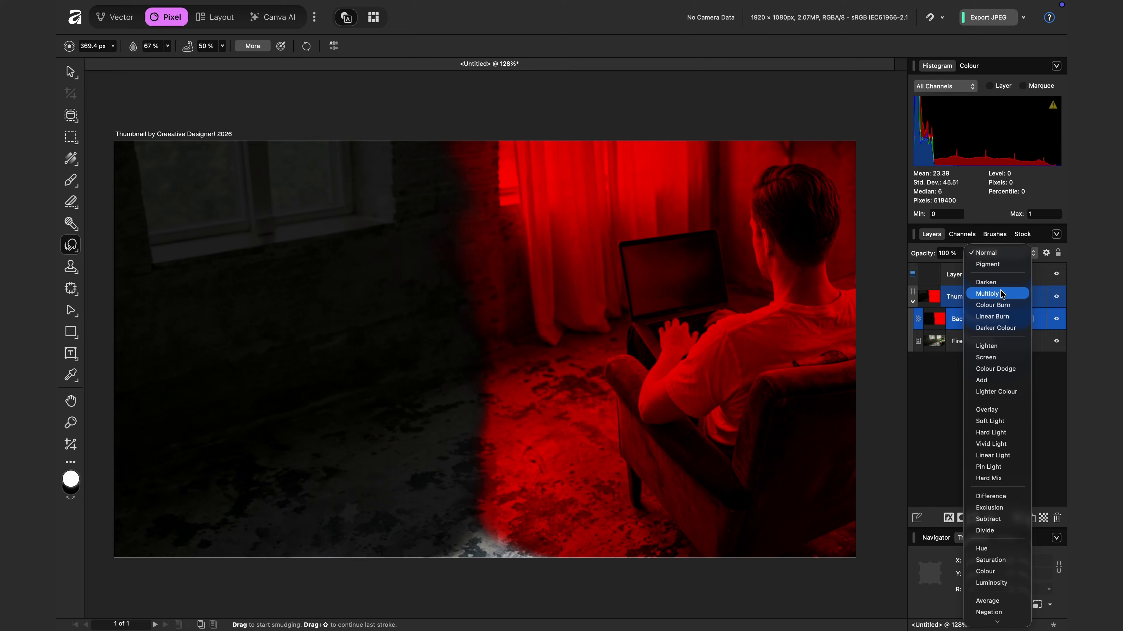
click(1000, 292)
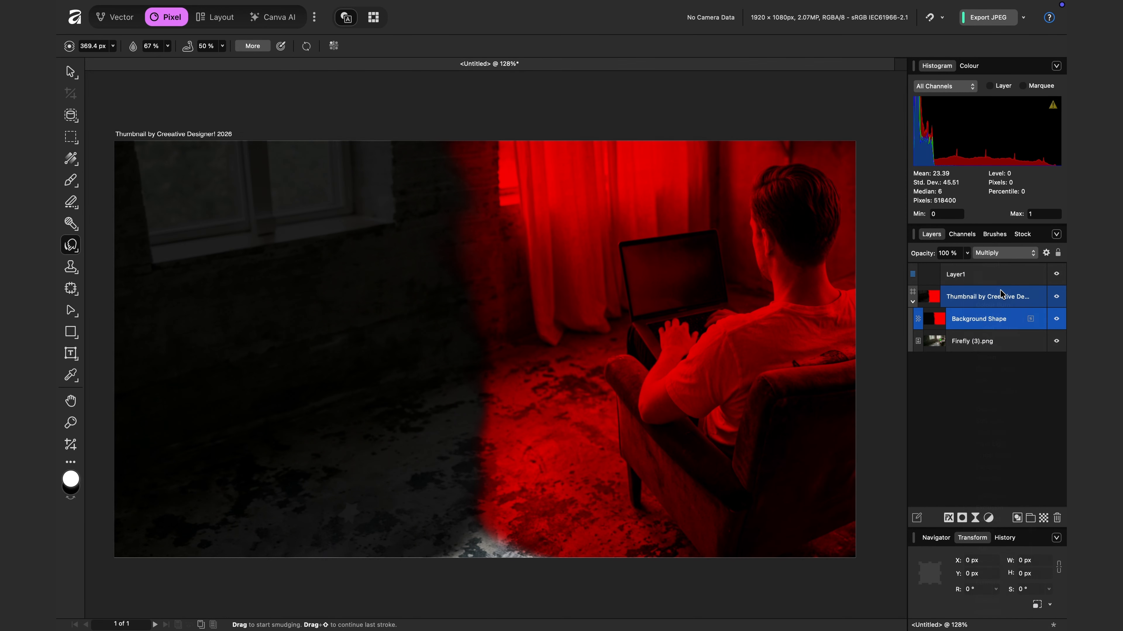
mouse_move(532, 541)
mouse_down()
mouse_move(483, 552)
mouse_move(494, 548)
mouse_move(443, 543)
mouse_move(560, 580)
mouse_move(542, 526)
mouse_move(552, 525)
mouse_move(494, 552)
mouse_move(557, 502)
mouse_move(464, 597)
mouse_up()
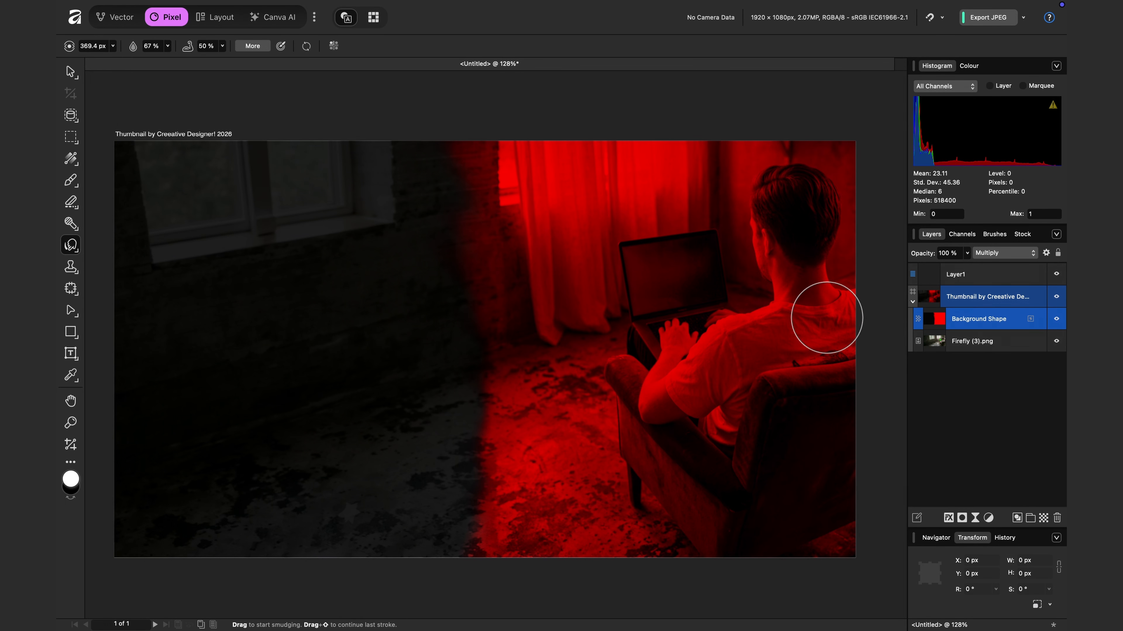
click(913, 303)
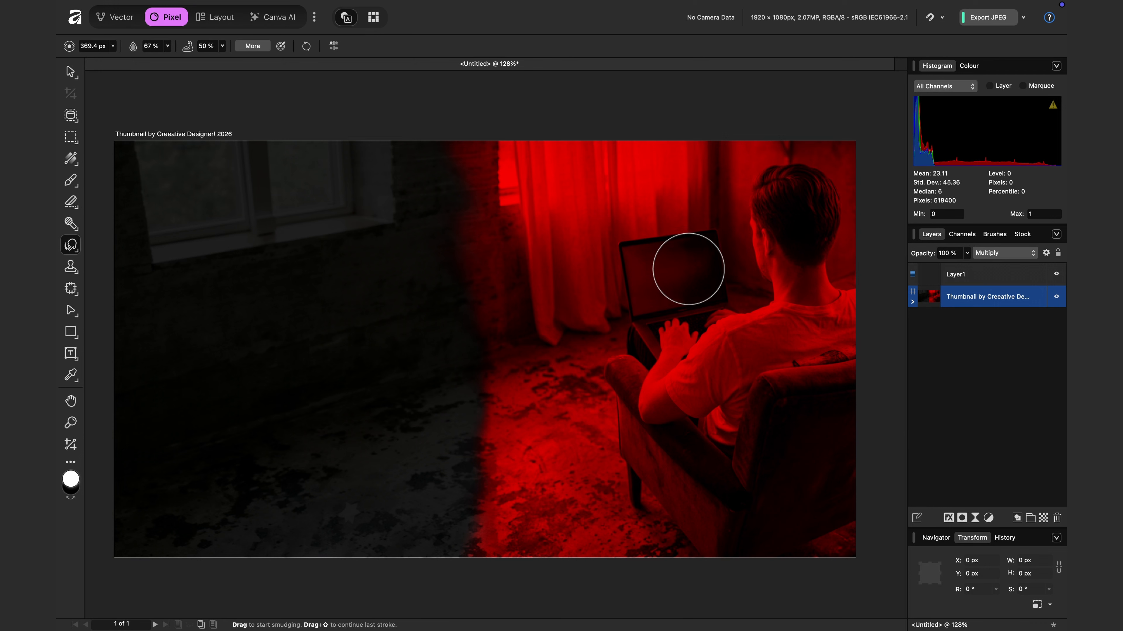
click(71, 73)
click(888, 320)
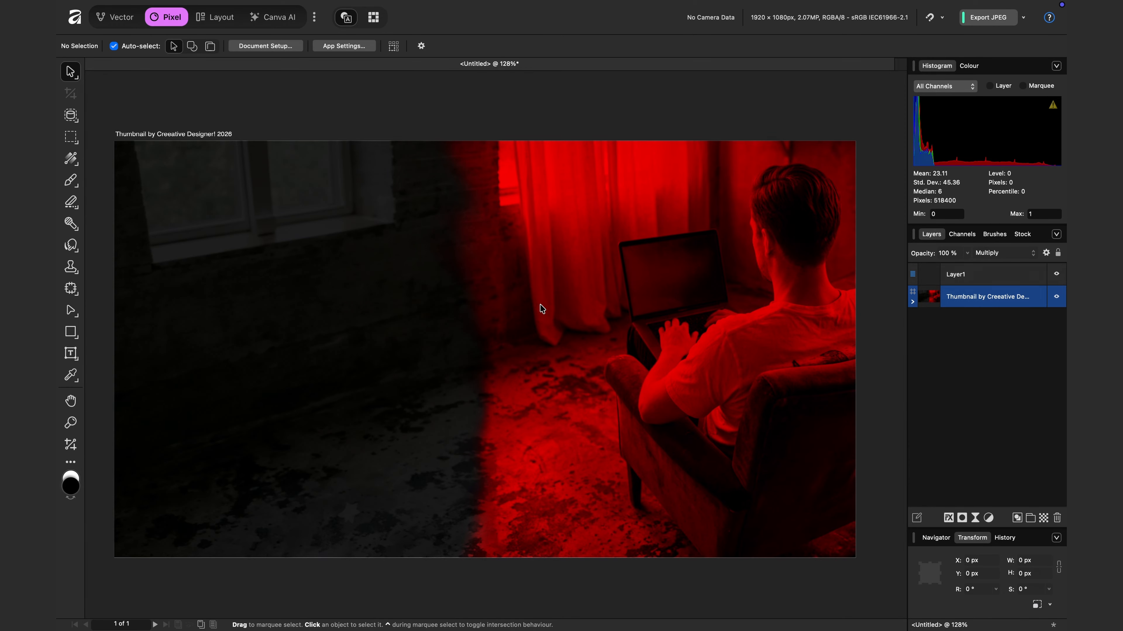
Place the photo beautiful-sexy-woman-lingerie-mask-lying-grey-background_358320-5510.jpeg on the canvas at its default size.
scroll(543, 308, up, 2)
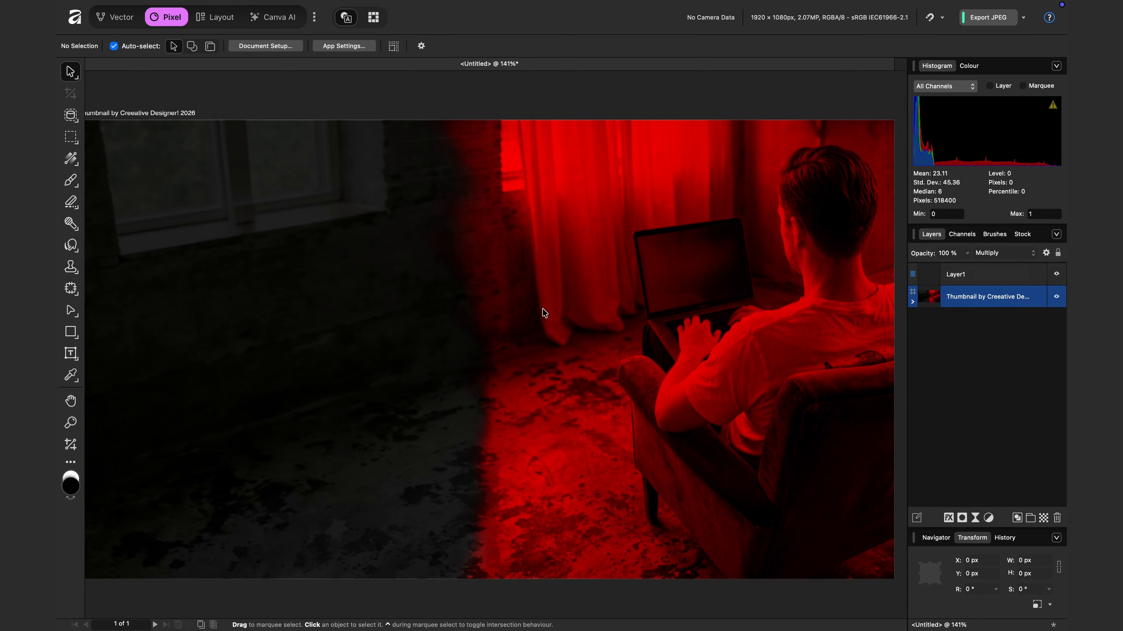
scroll(543, 312, down, 1)
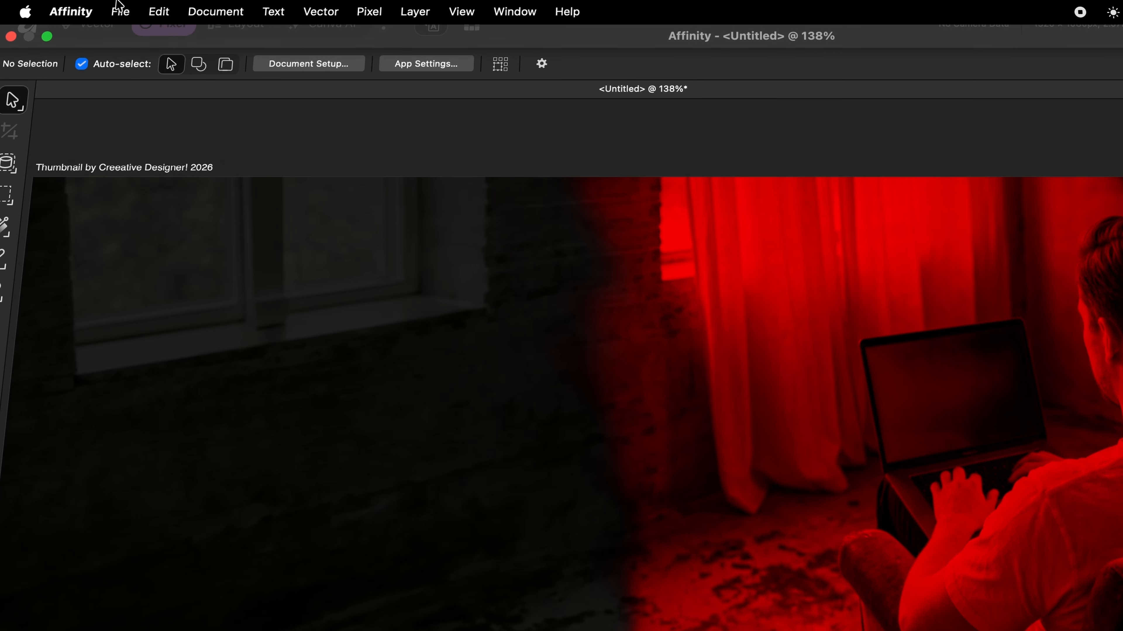
click(120, 10)
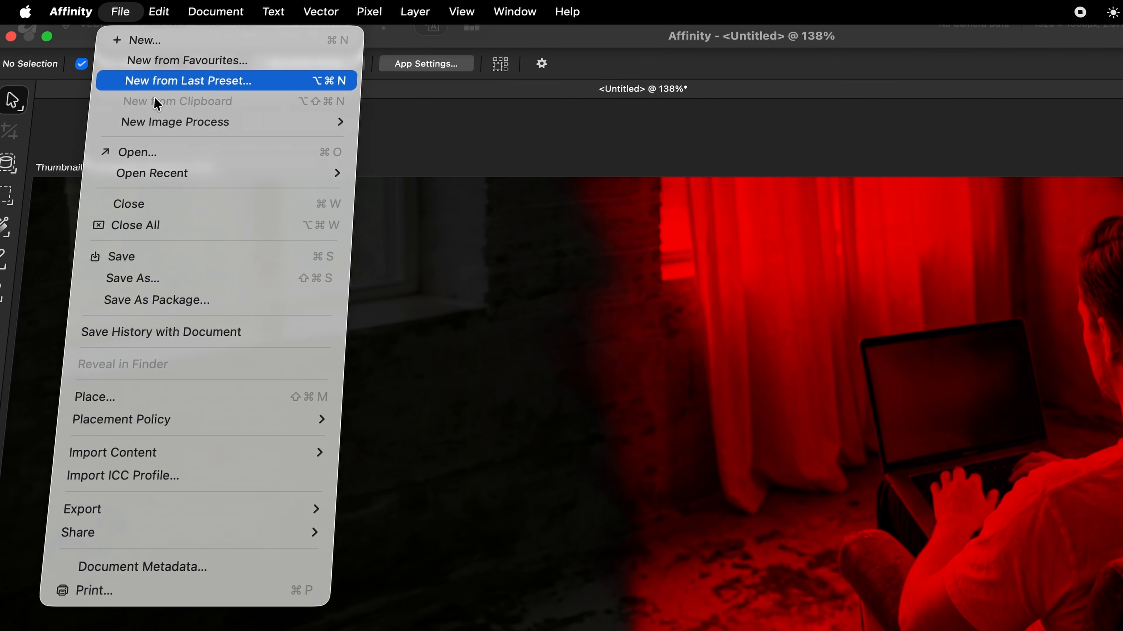
click(172, 392)
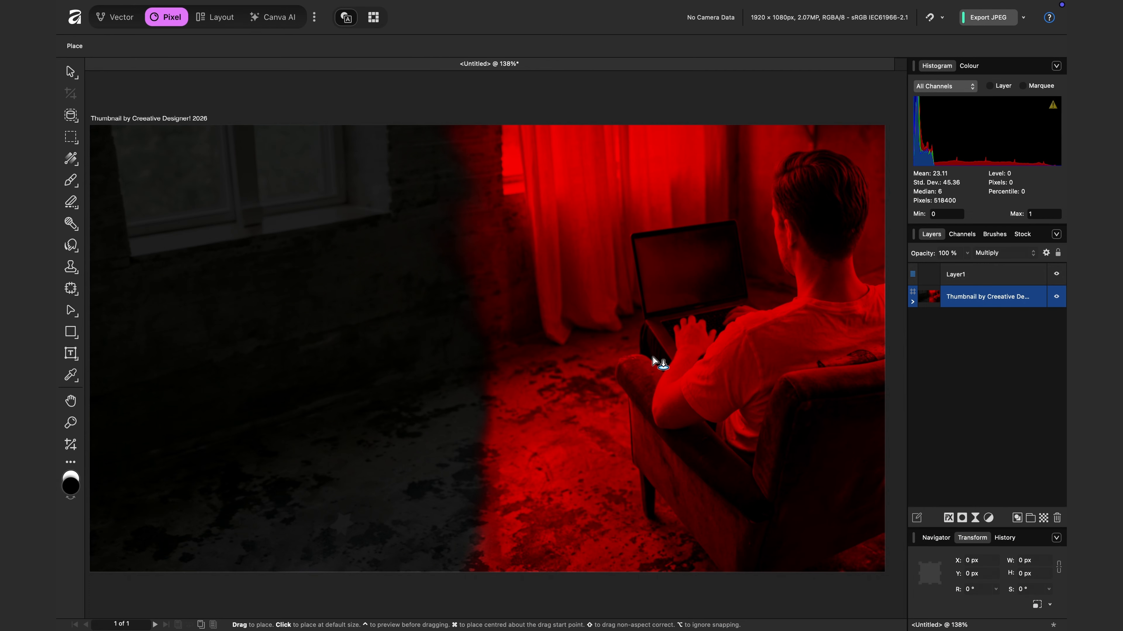
click(892, 531)
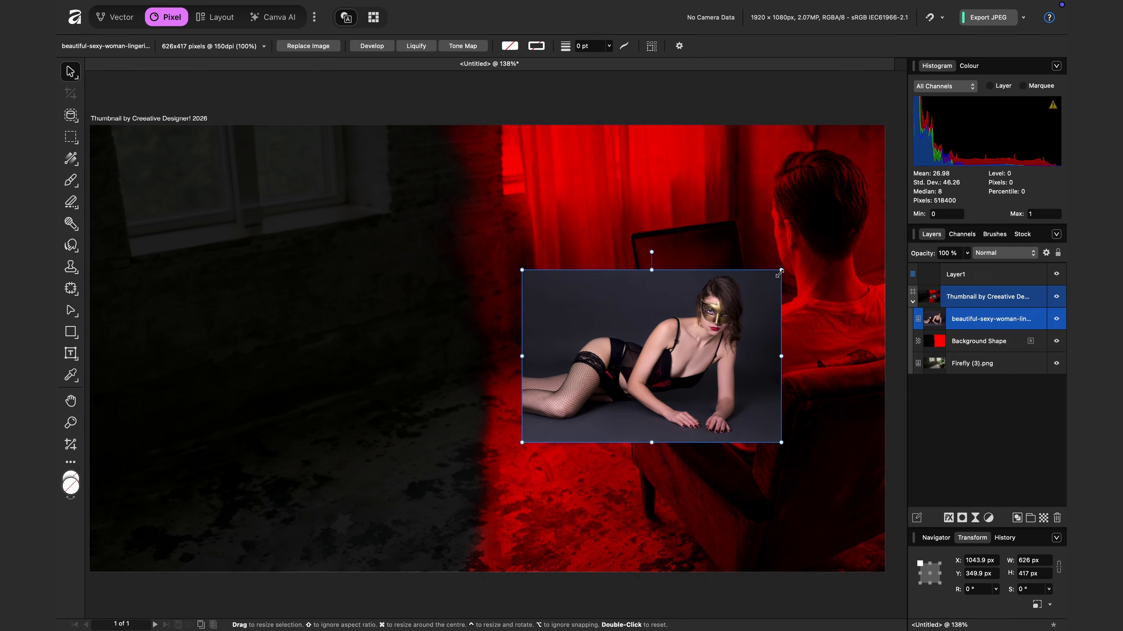
Scale the placed photo down to about 250 × 167 px and rotate it about 7.1° to lie over the laptop screen.
drag(779, 272, 657, 351)
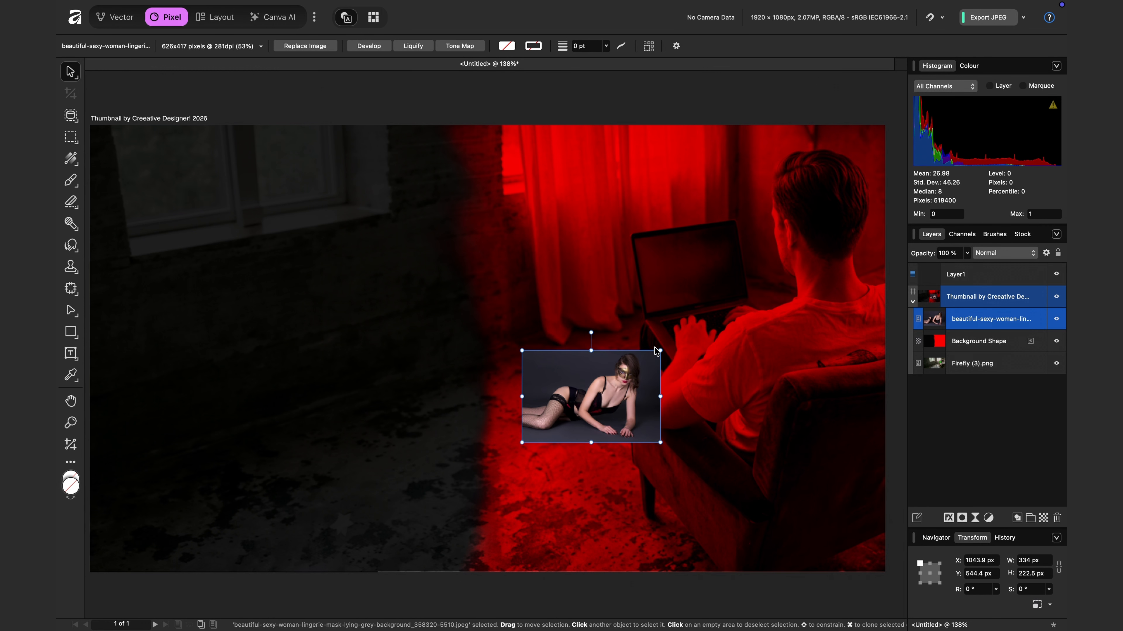
drag(618, 391, 680, 287)
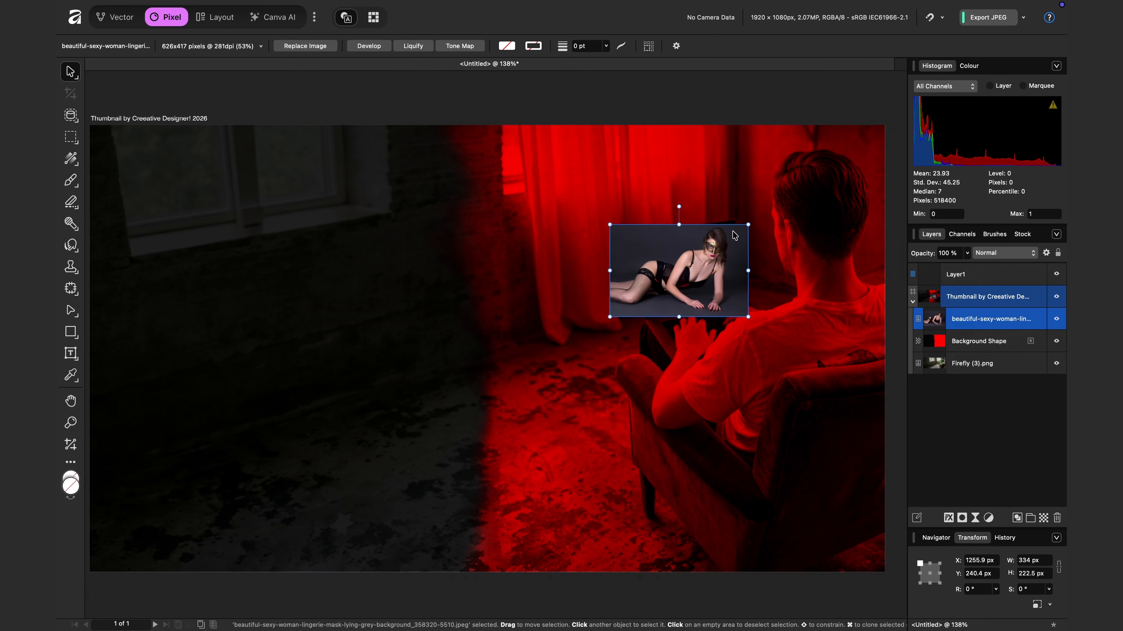
drag(747, 224, 712, 259)
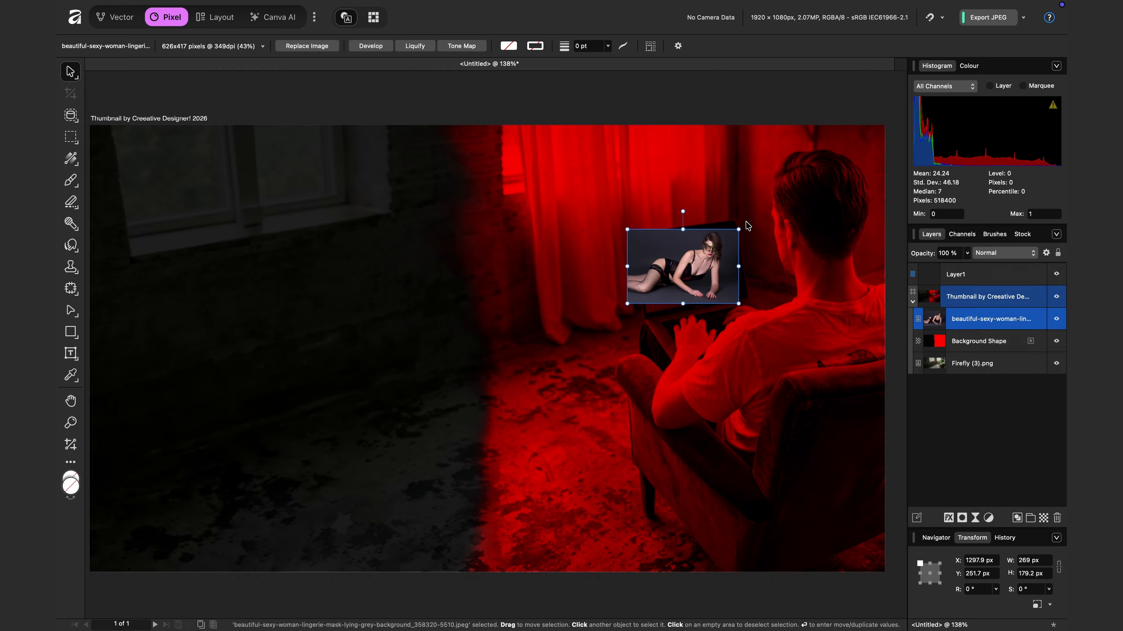
drag(740, 224, 731, 220)
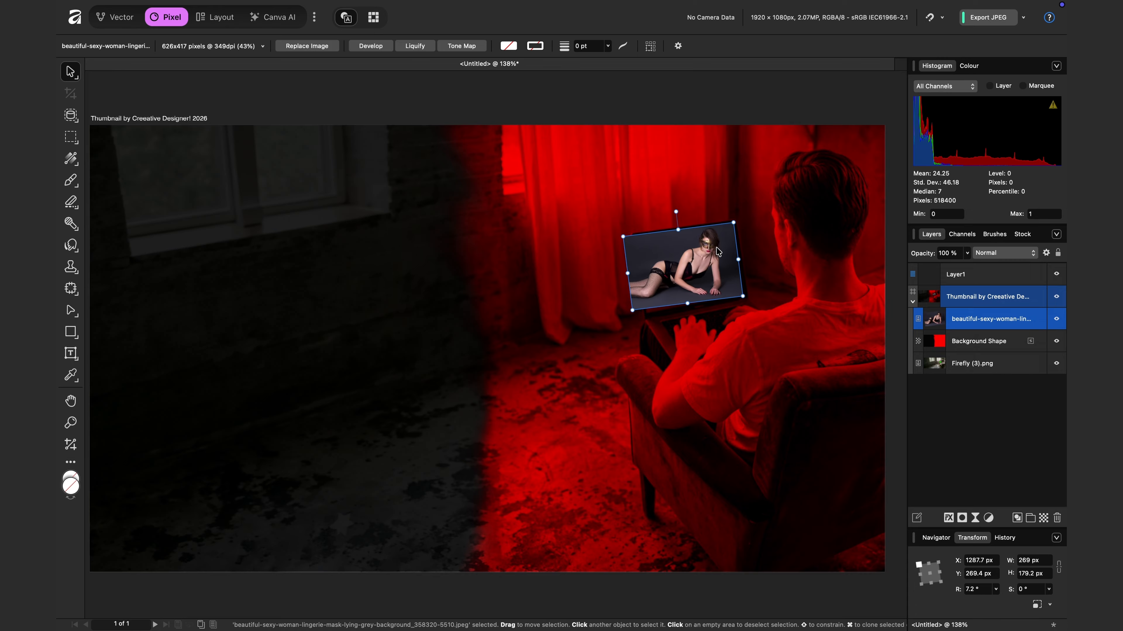
drag(715, 258, 716, 259)
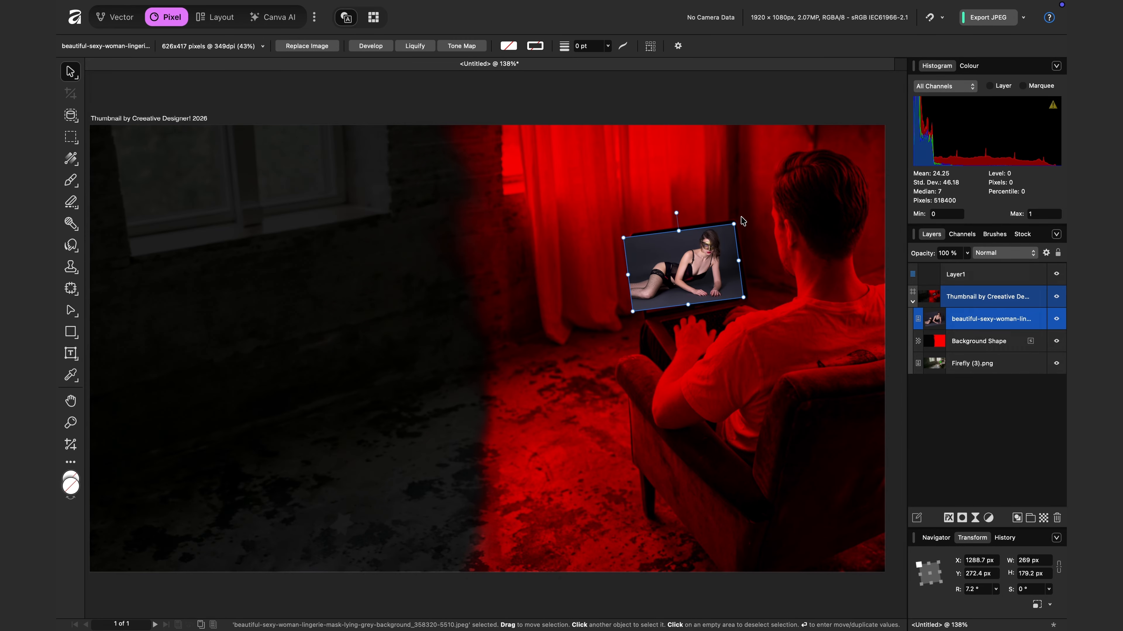
drag(735, 219, 734, 219)
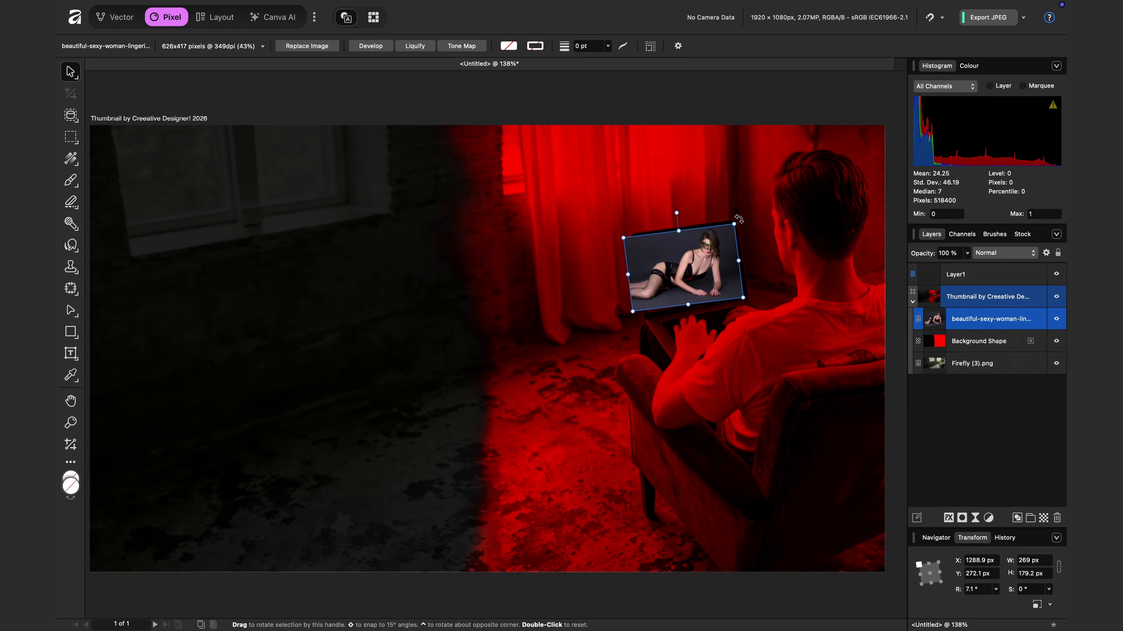
drag(635, 311, 642, 303)
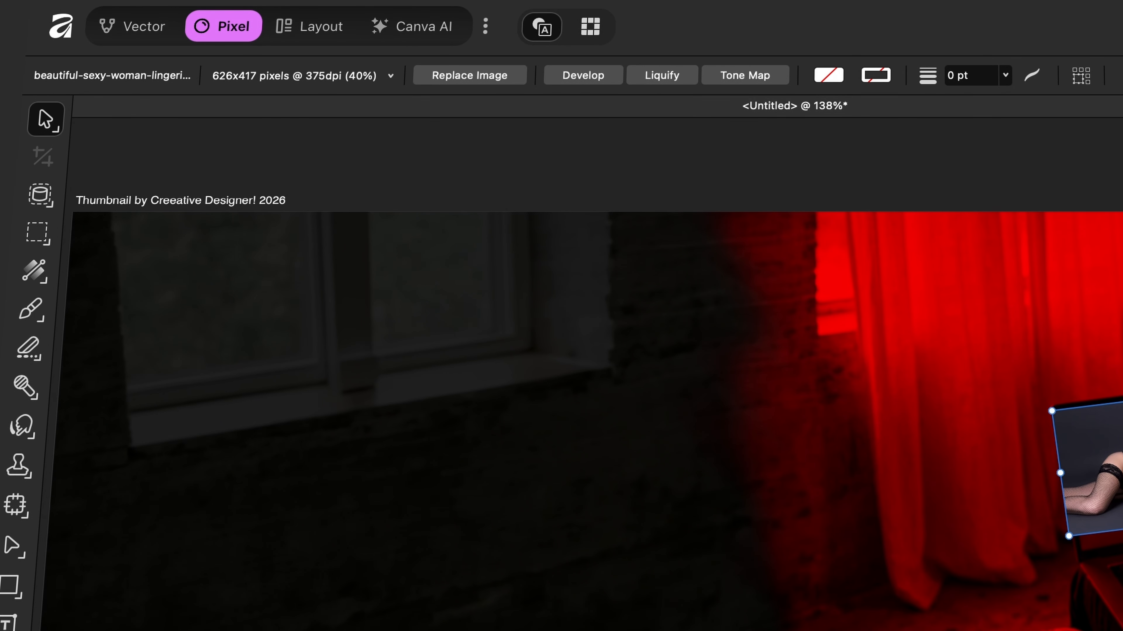
Apply a single-plane live perspective to the photo and align its lower and upper-left corners with the laptop screen.
click(55, 128)
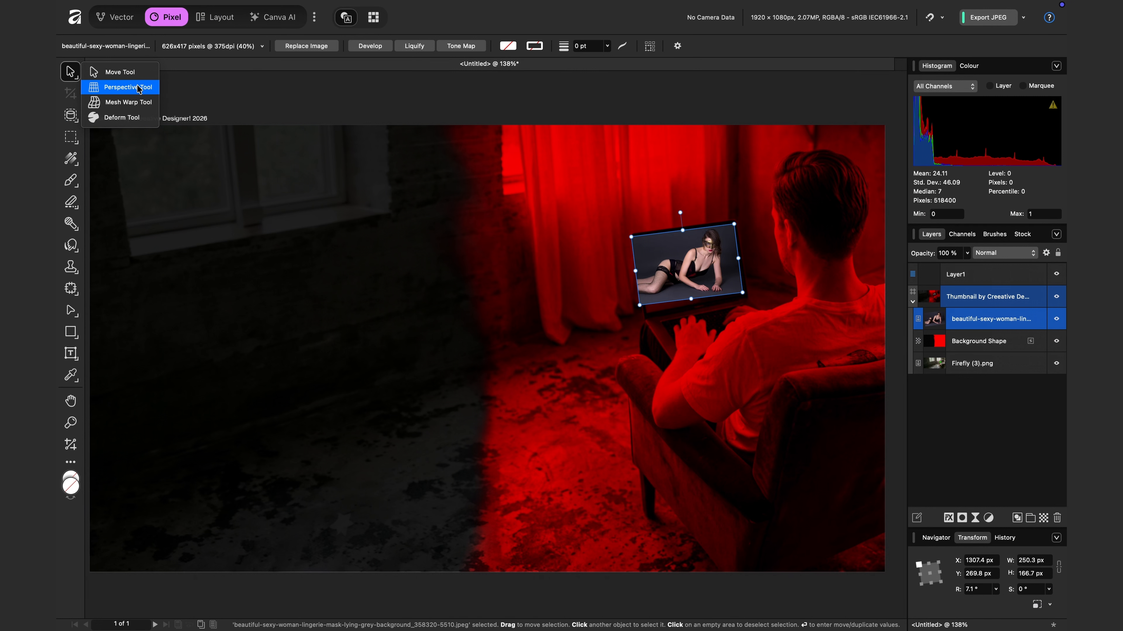
click(138, 87)
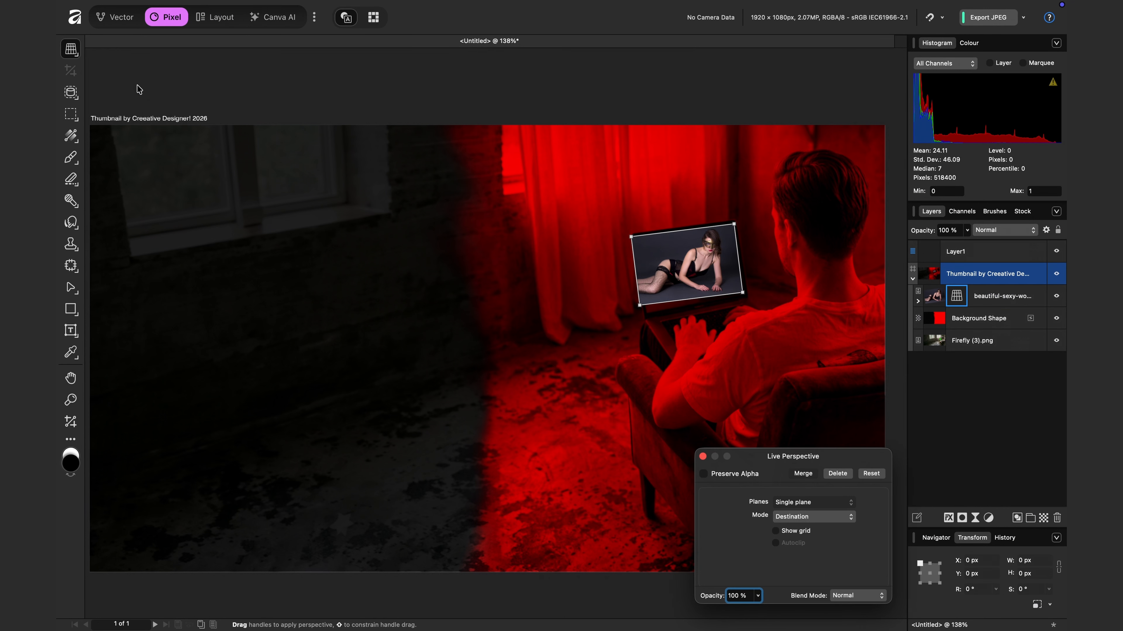
scroll(648, 304, up, 6)
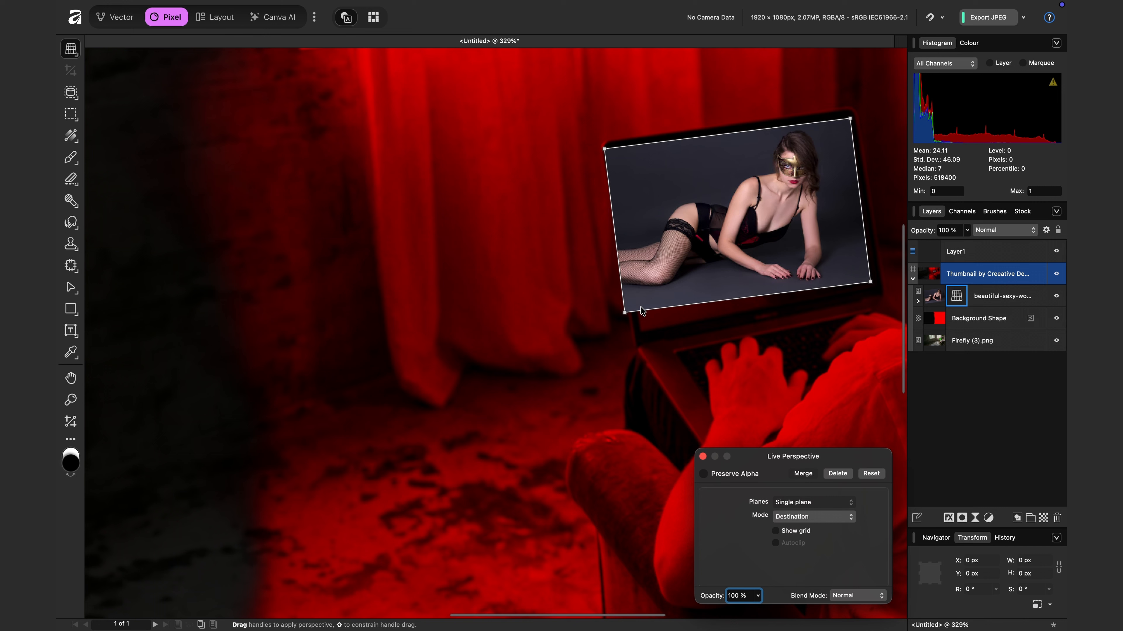
drag(627, 315, 643, 331)
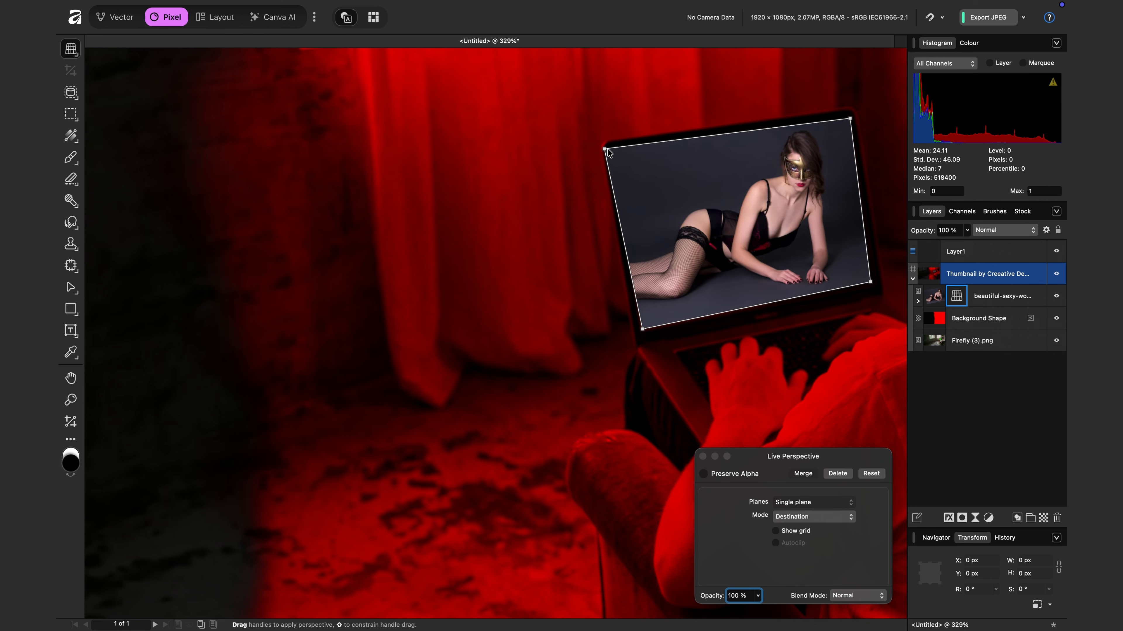
drag(605, 153, 611, 157)
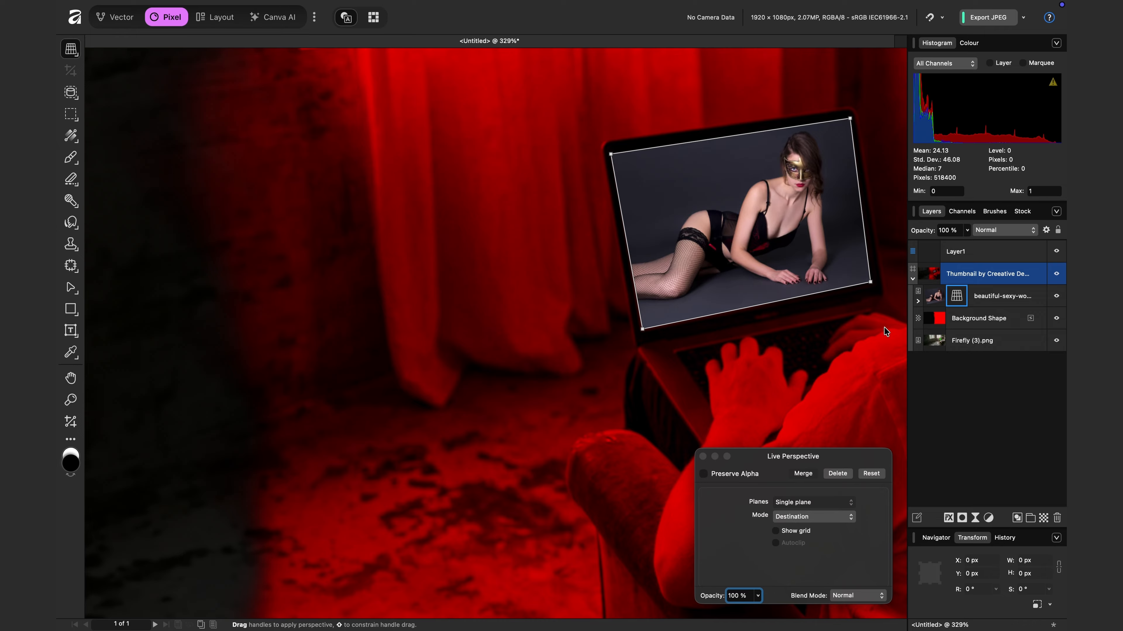
drag(870, 282, 873, 286)
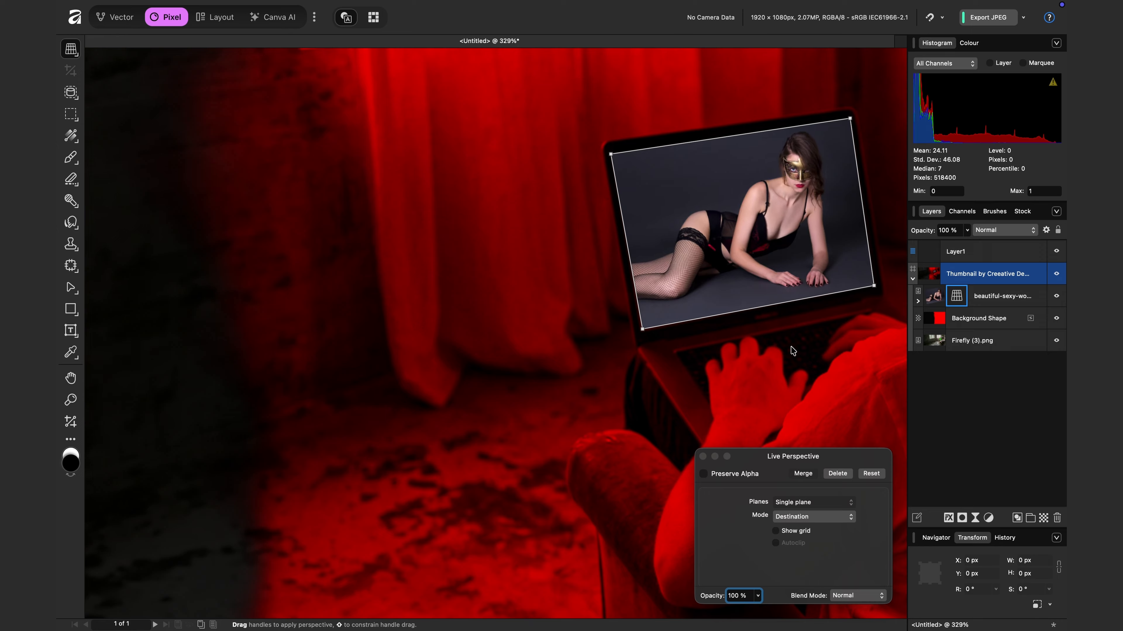
click(703, 457)
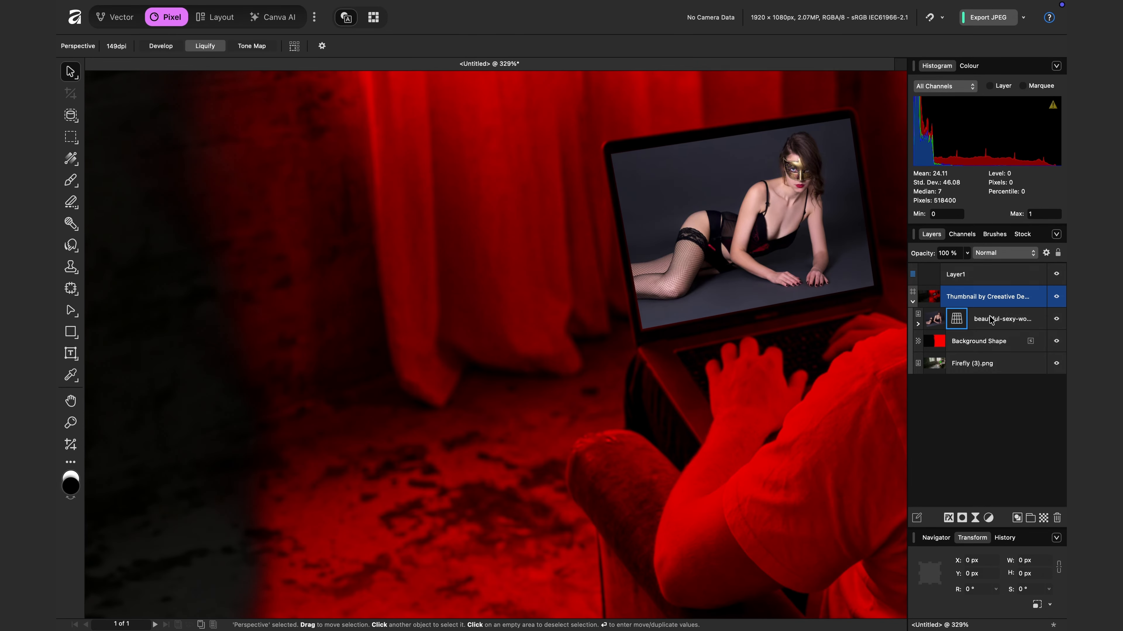
Move the perspective-warped photo layer between Background Shape and Firefly (3).png.
click(939, 321)
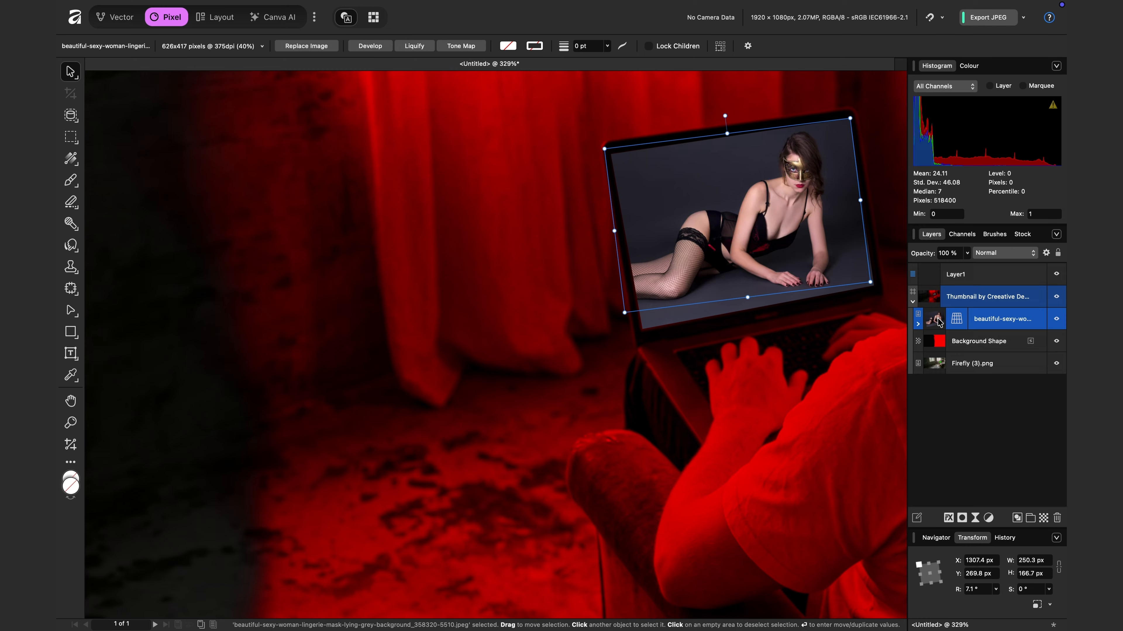
drag(939, 321, 991, 352)
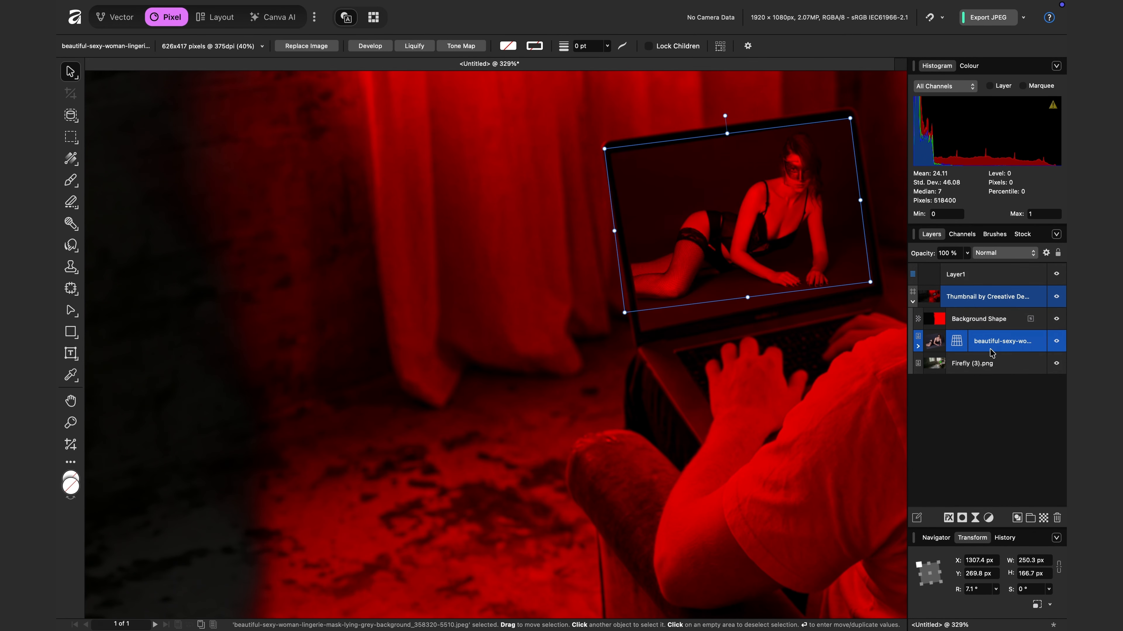
click(889, 367)
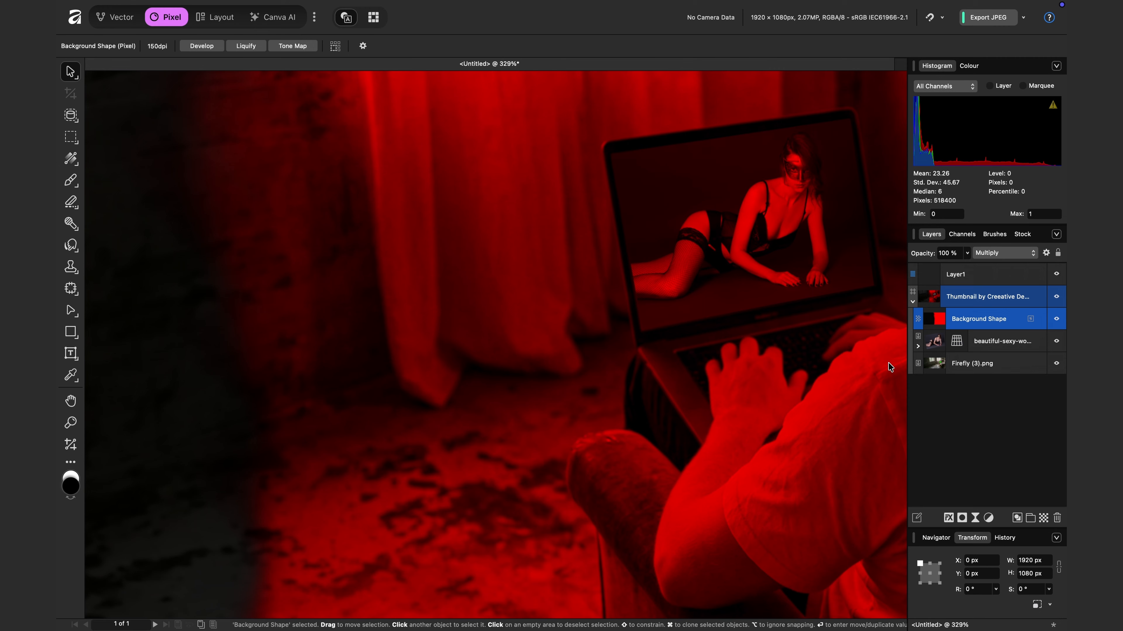
scroll(766, 203, down, 10)
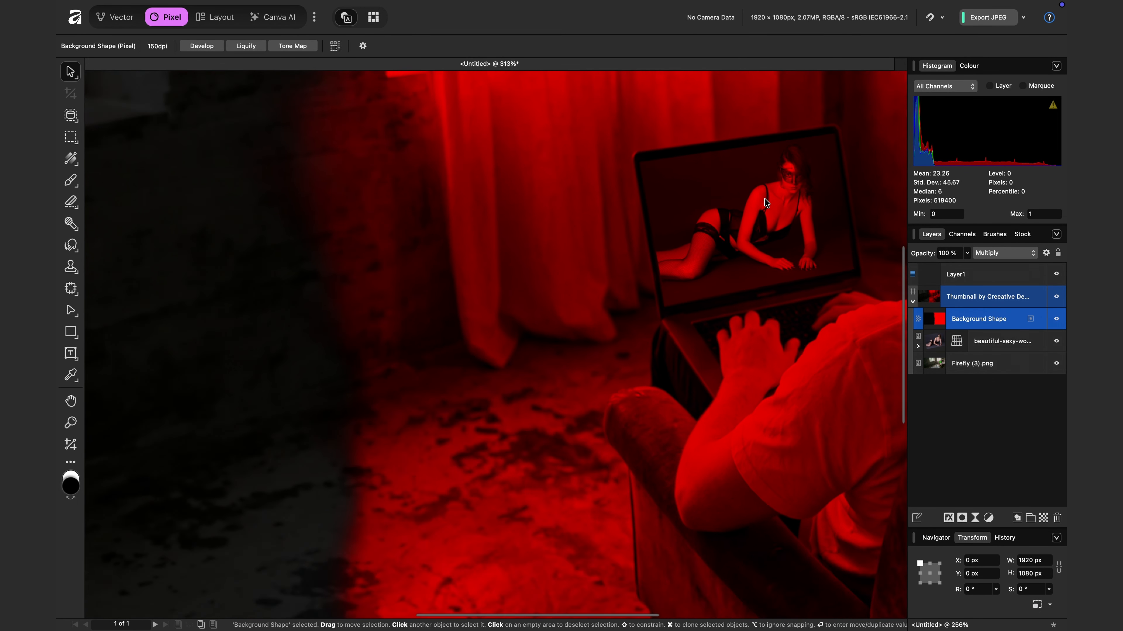
scroll(767, 202, up, 1)
scroll(767, 203, up, 2)
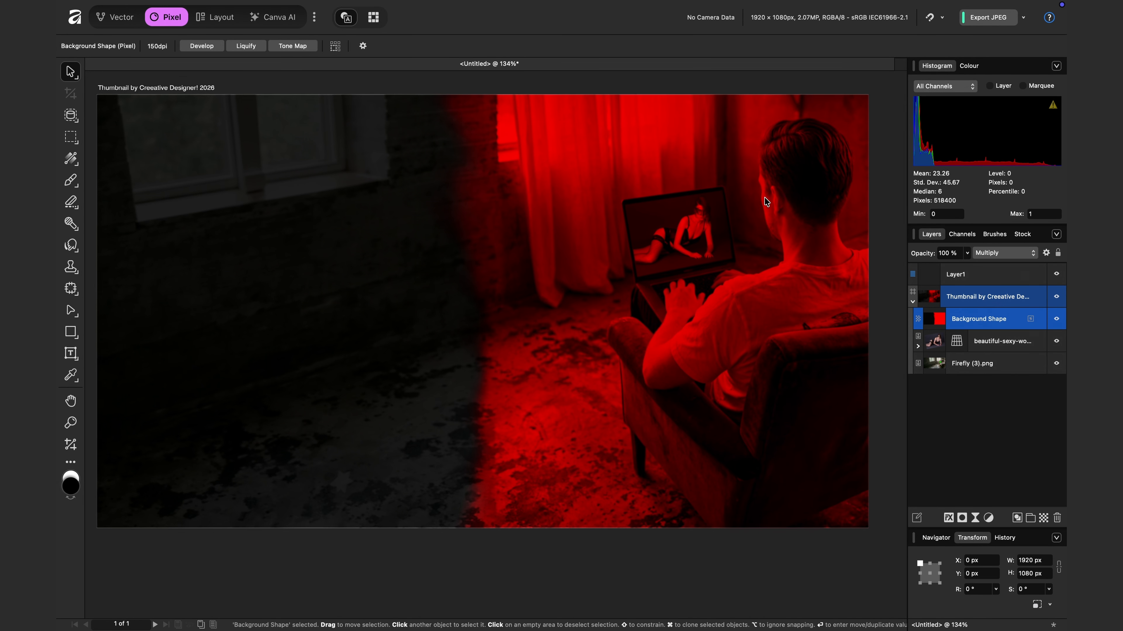
scroll(767, 203, up, 2)
scroll(766, 202, up, 1)
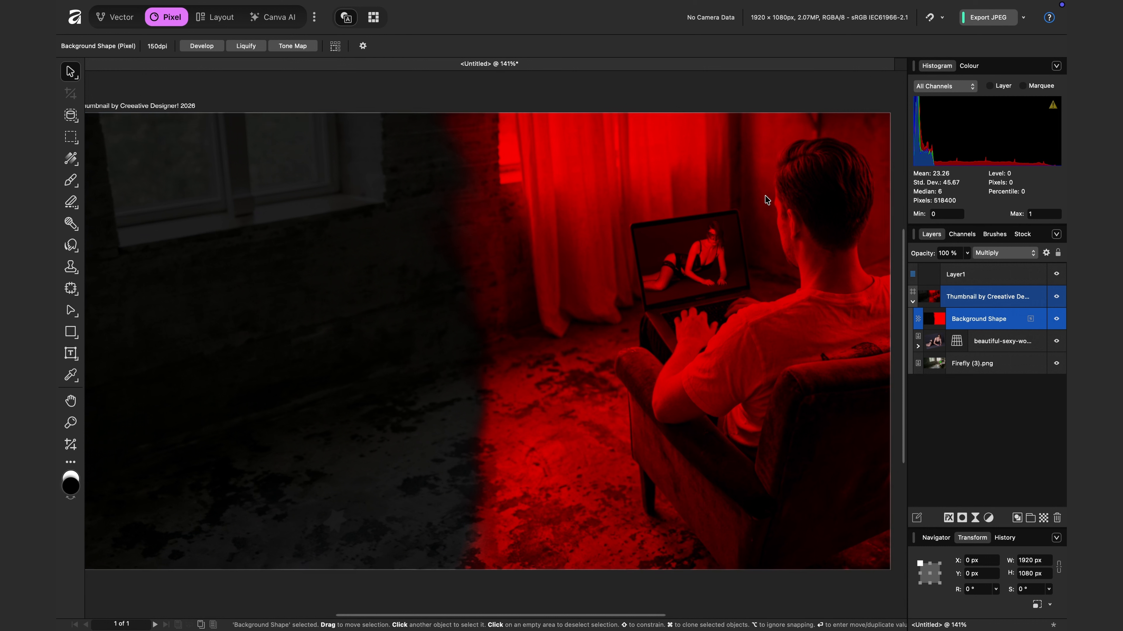
scroll(767, 200, down, 1)
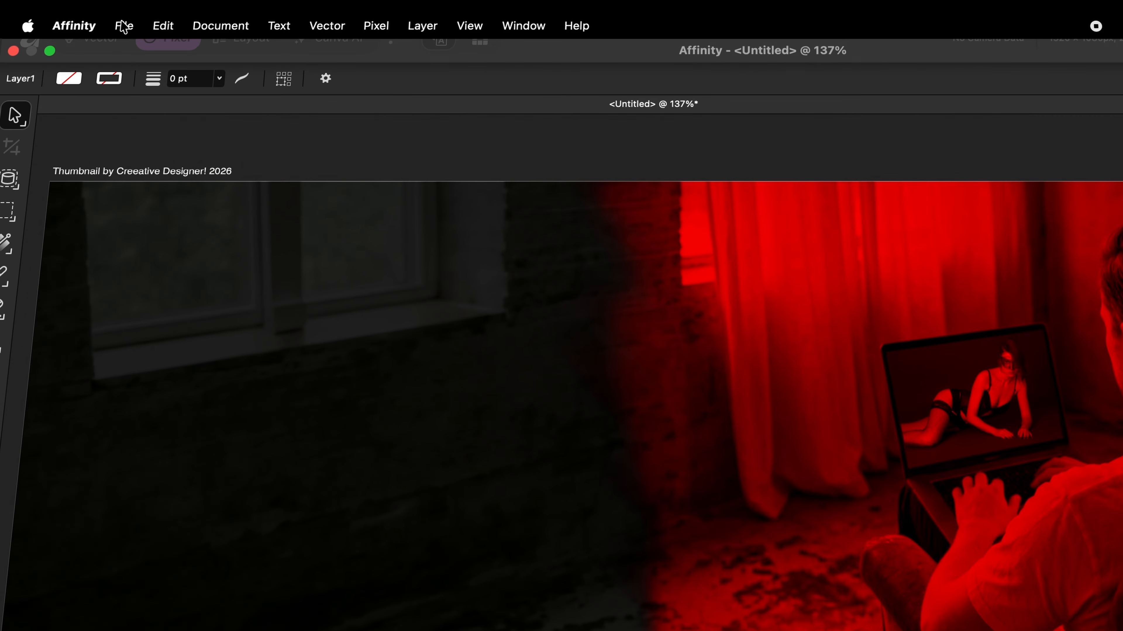
Place the portrait Gemini_Generated_Image_26vhls26vhls26vh.png on the canvas at its default size.
click(133, 6)
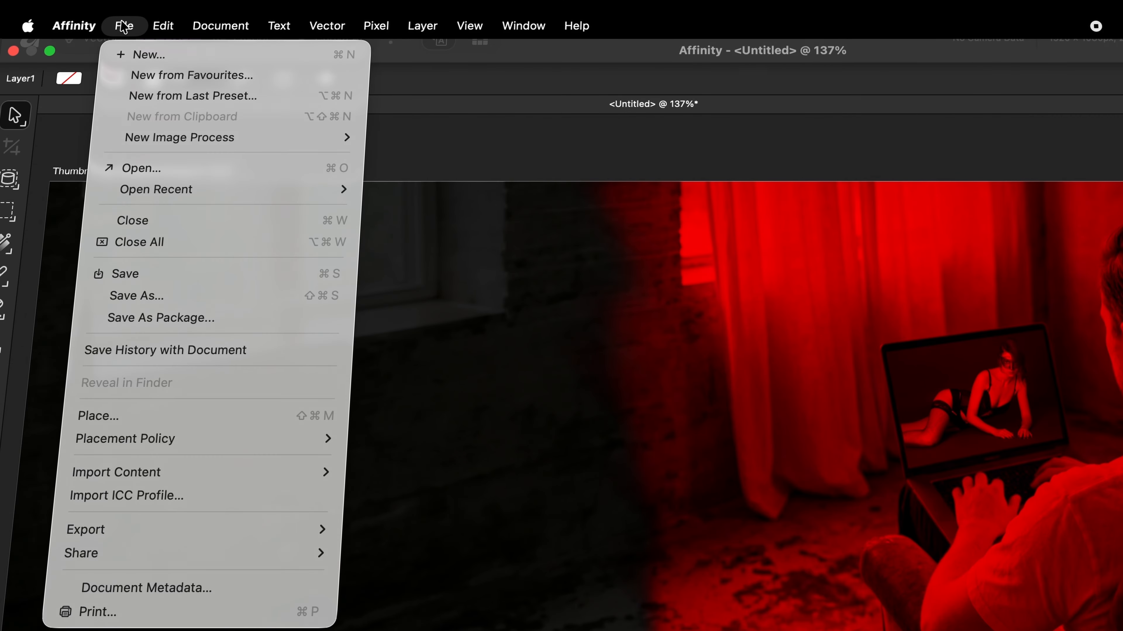
click(163, 430)
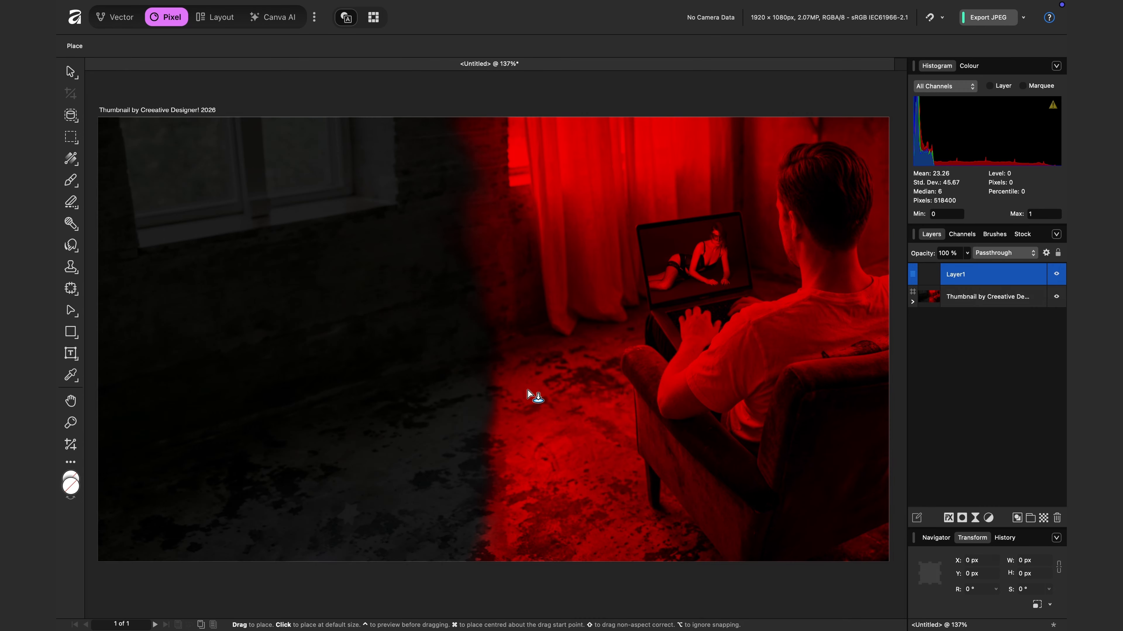
click(527, 389)
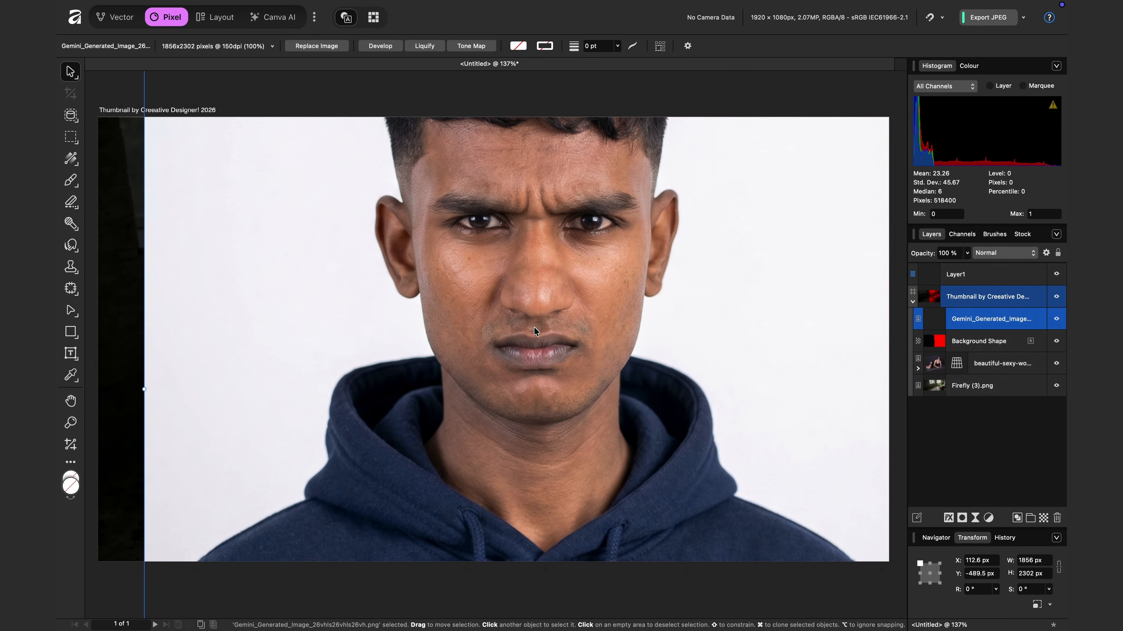
Scale the portrait down to about 1031 × 1279 px near the canvas centre and bring its layer to the front, above Layer1.
scroll(533, 328, down, 3)
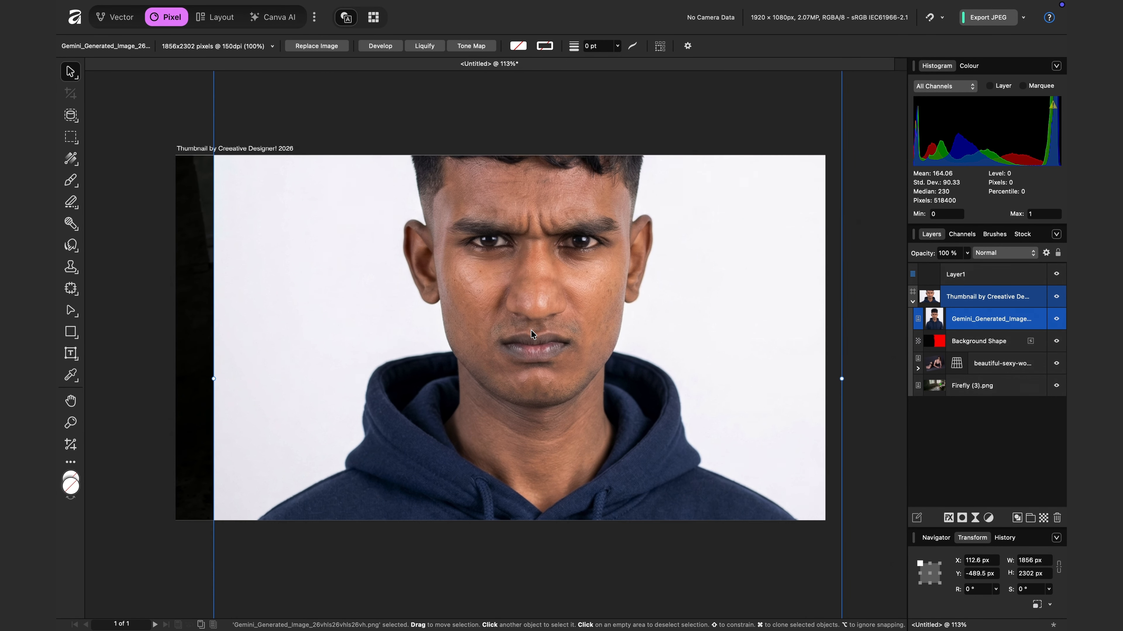
scroll(531, 330, down, 2)
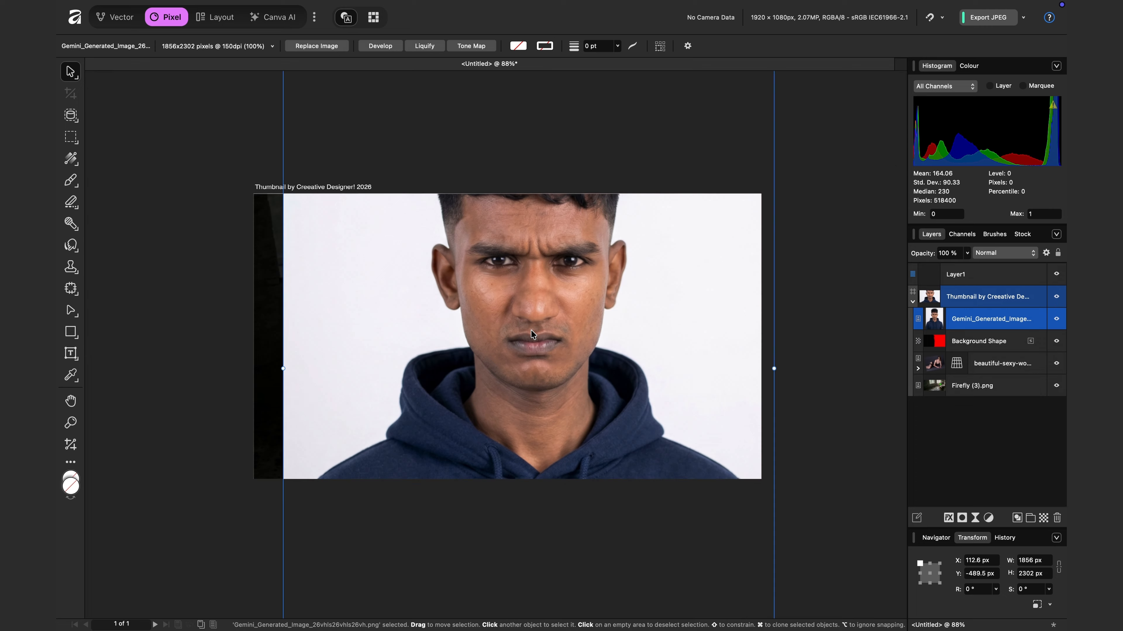
scroll(531, 330, down, 3)
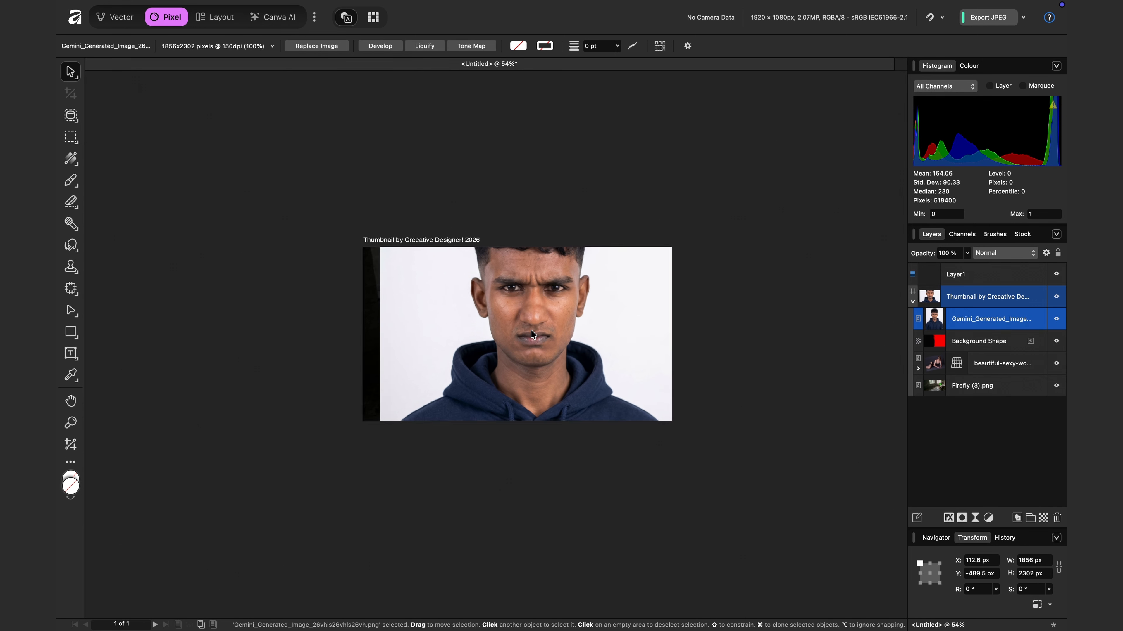
scroll(531, 330, down, 1)
drag(673, 175, 569, 283)
drag(494, 378, 519, 340)
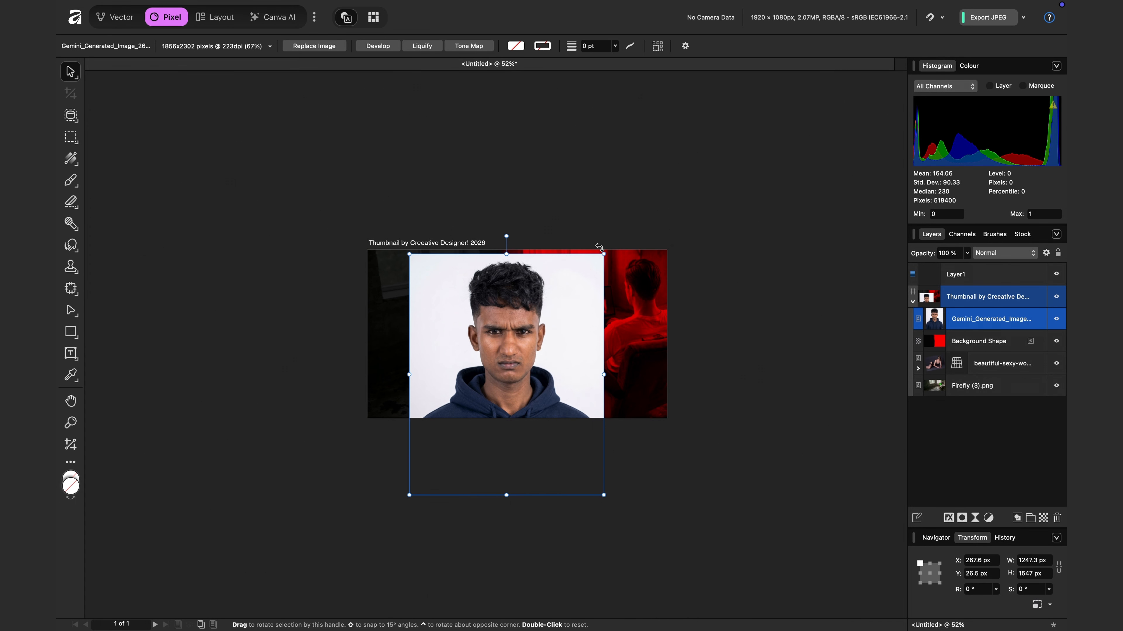
drag(602, 253, 573, 288)
drag(529, 345, 545, 316)
drag(591, 260, 587, 266)
drag(545, 322, 551, 311)
scroll(553, 307, up, 3)
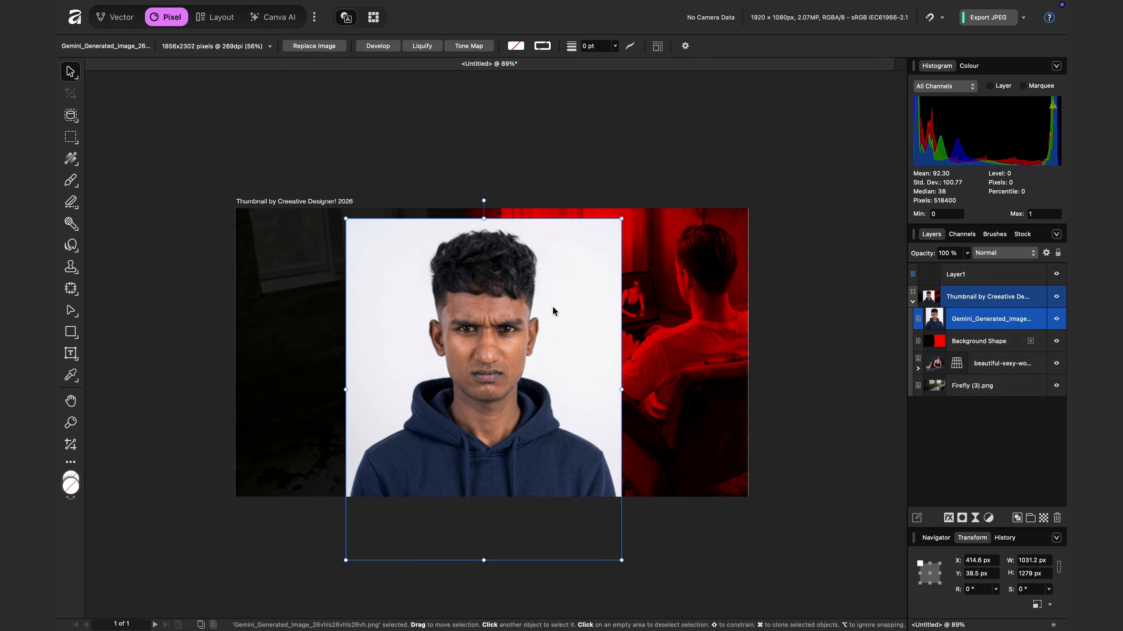
scroll(553, 306, up, 4)
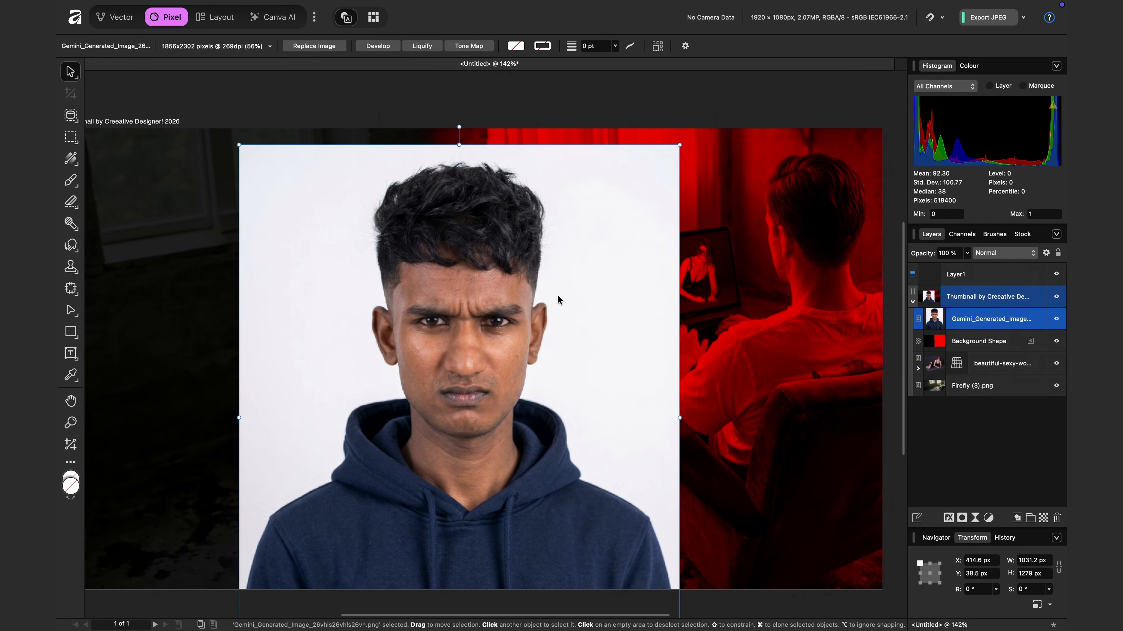
scroll(557, 295, down, 1)
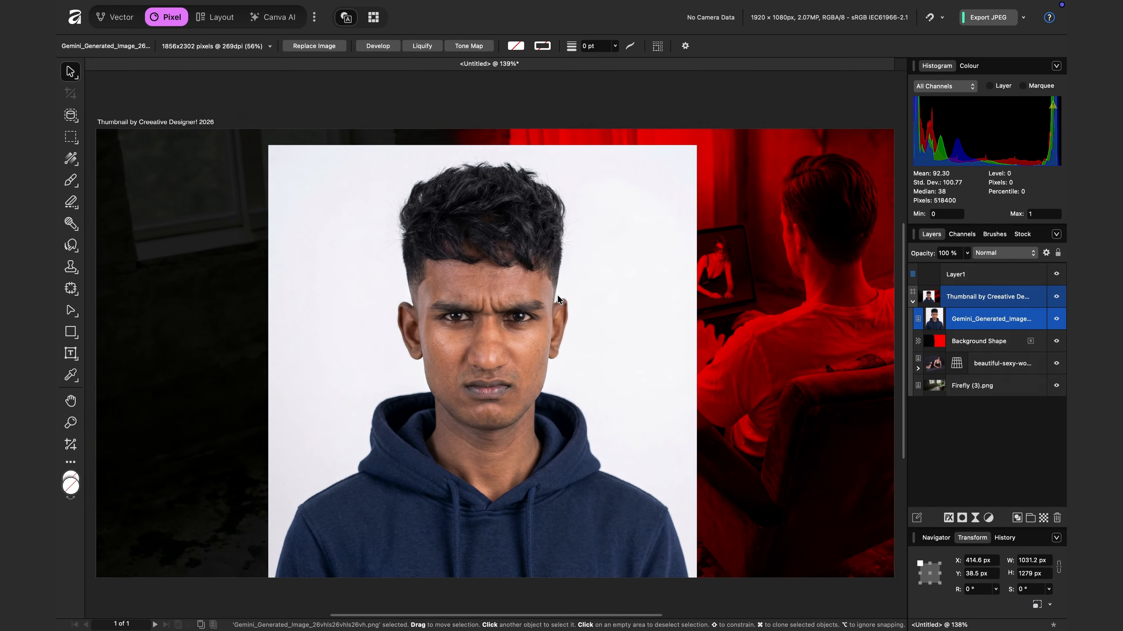
scroll(557, 295, up, 1)
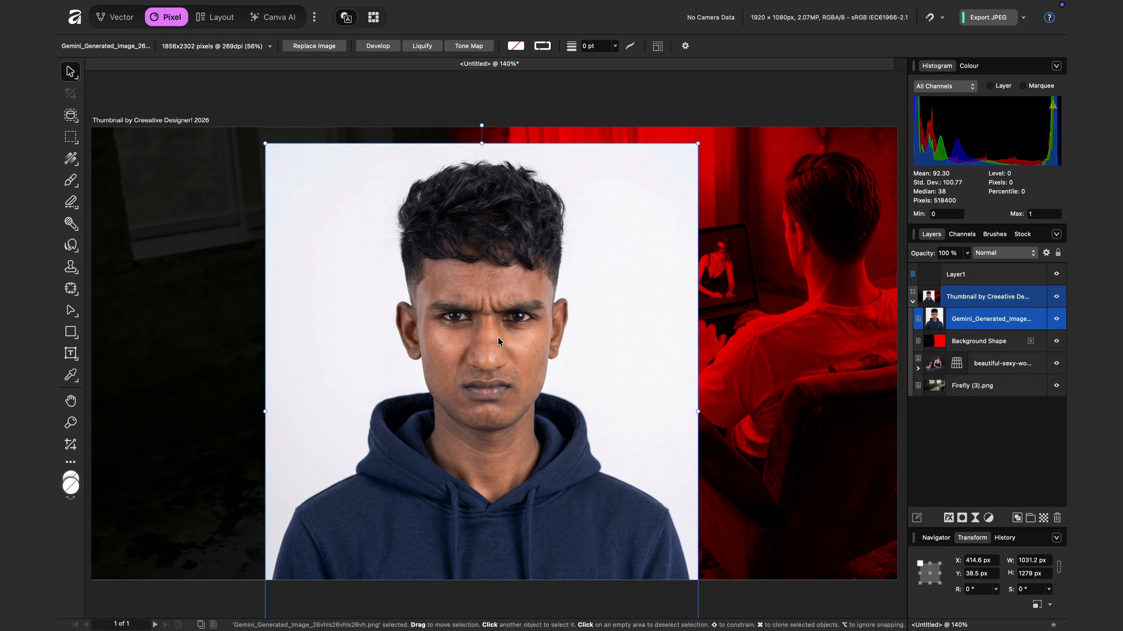
key(super+shift+bracketright)
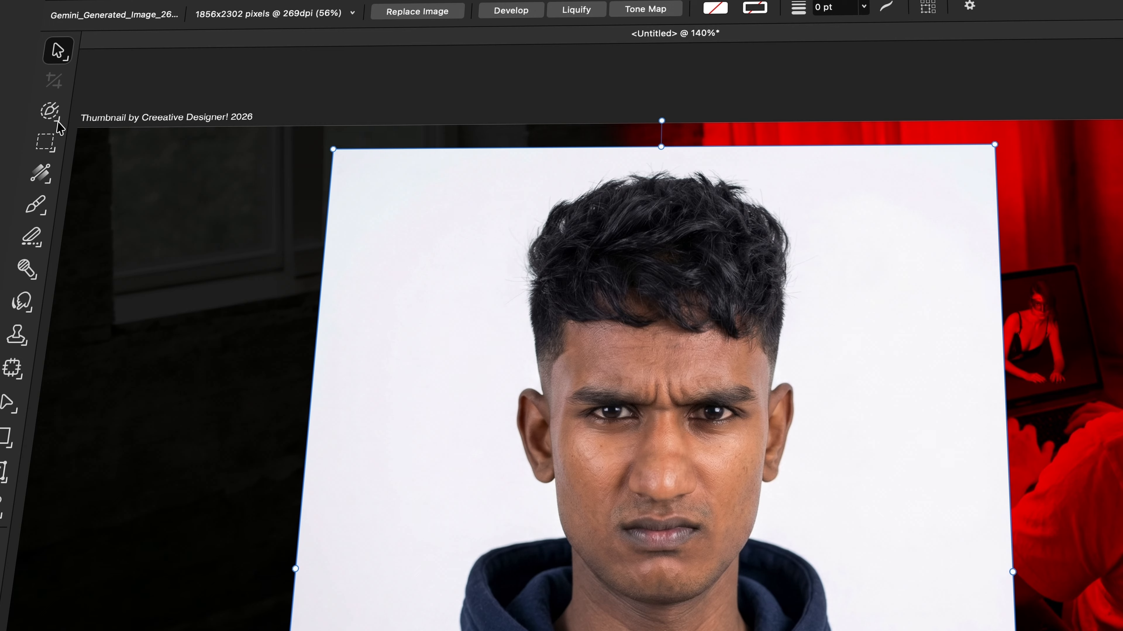
Select the man from his hair down to his hoodie using the Selection Brush Tool at a size of 290.9 px.
click(75, 120)
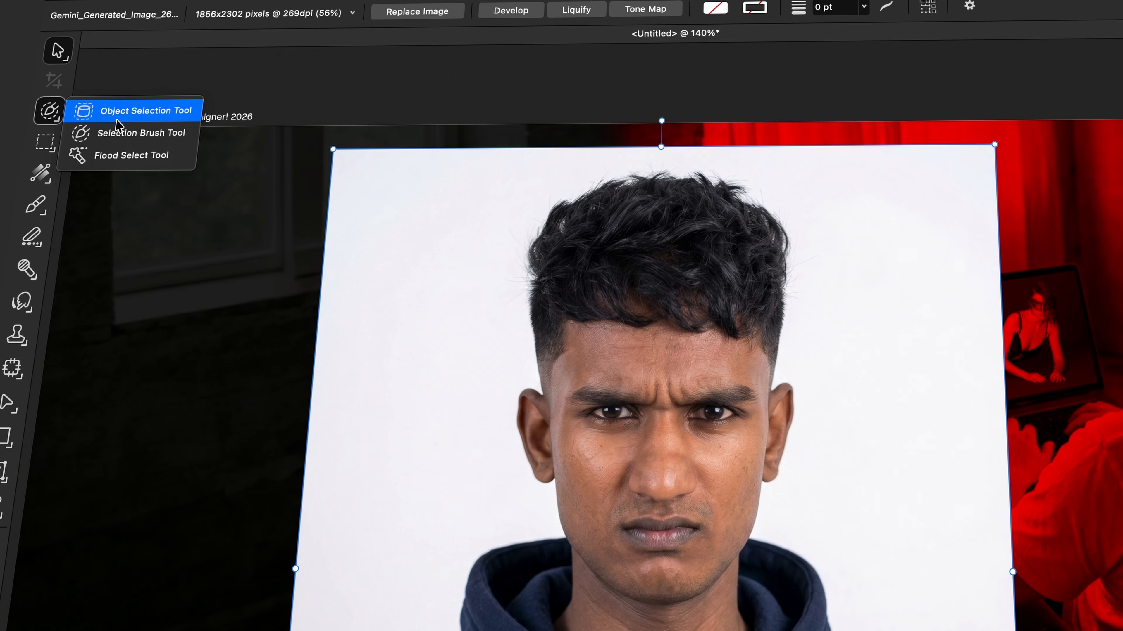
click(118, 133)
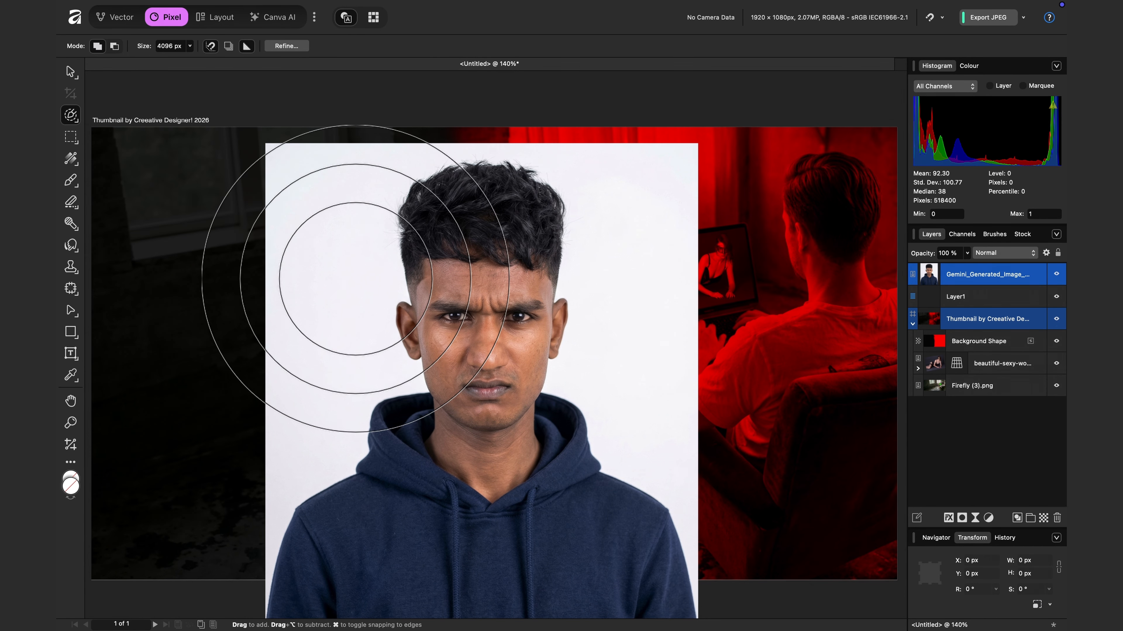
click(190, 46)
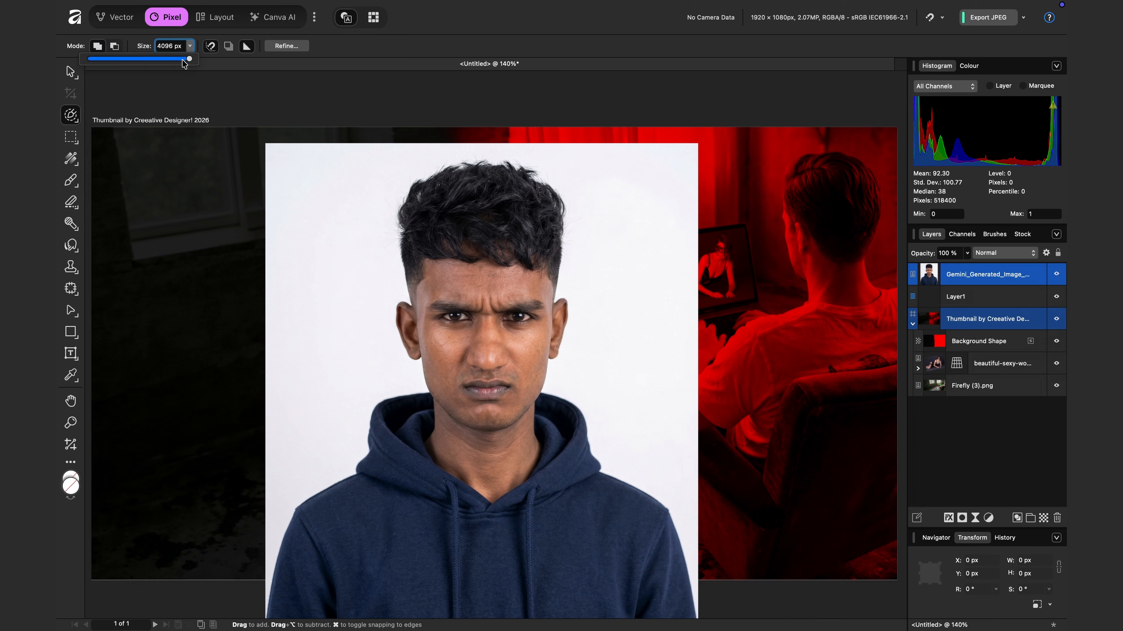
drag(178, 61, 170, 61)
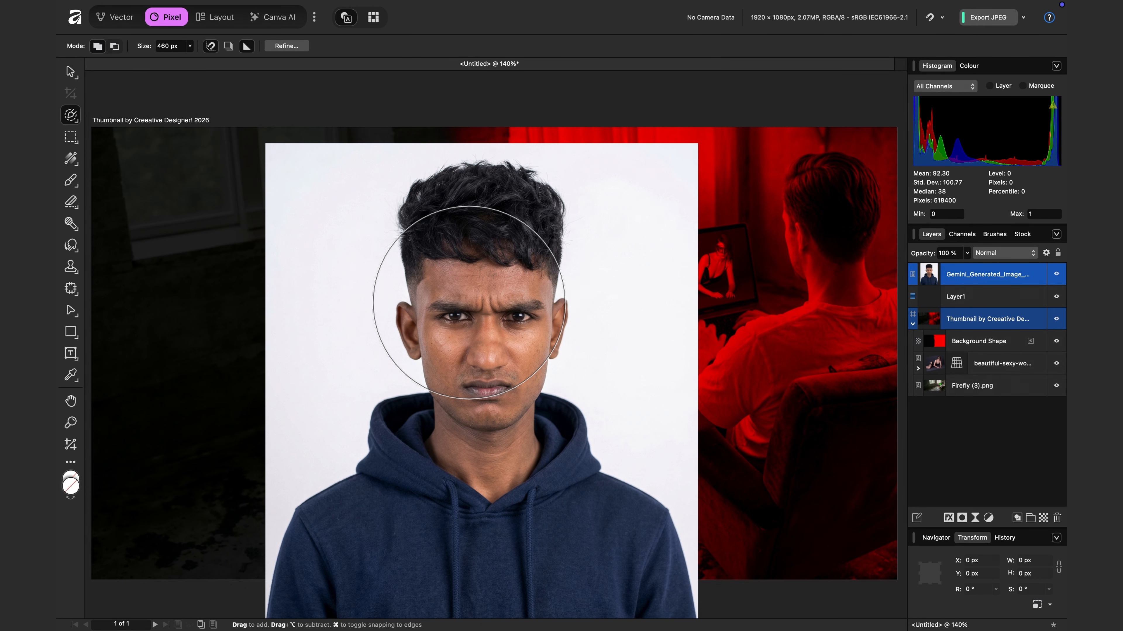
key(bracketleft)
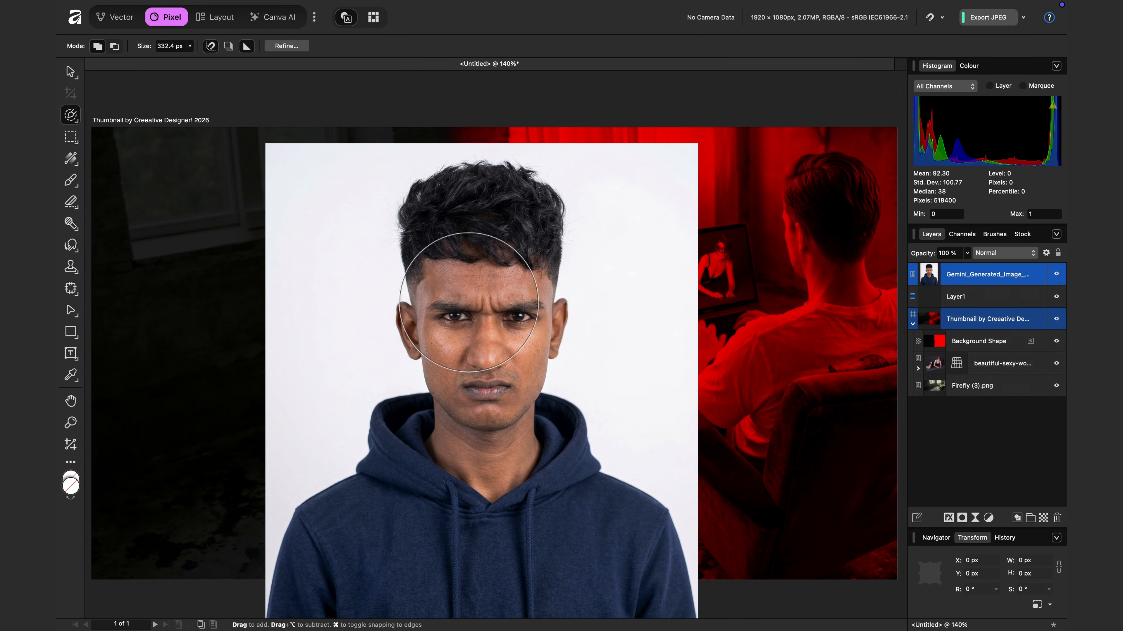
key(bracketleft)
key(bracketleft)
key(bracketleft)
key(bracketleft)
key(bracketleft)
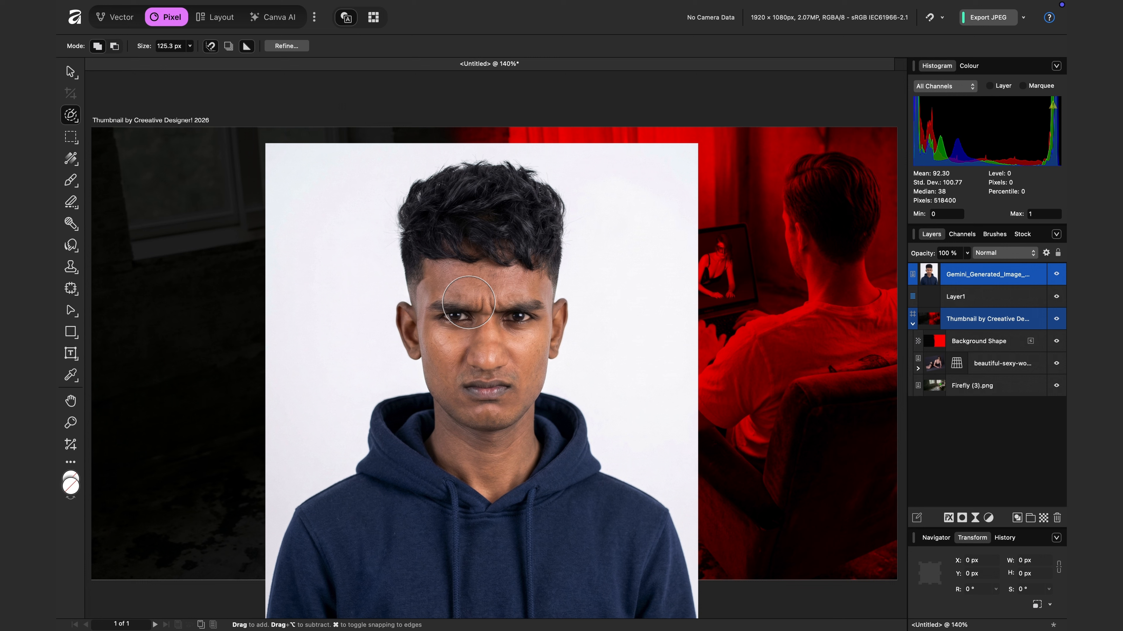
key(bracketright)
key(bracketright)
key(bracketright)
key(bracketright)
key(bracketright)
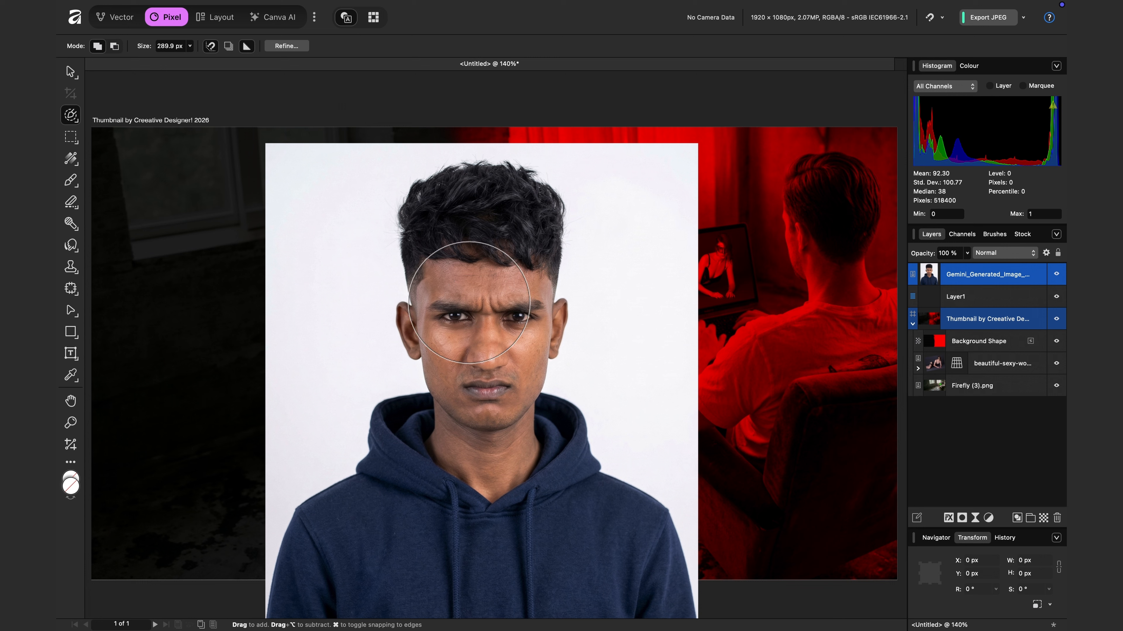
key(bracketright)
key(bracketright)
key(bracketright)
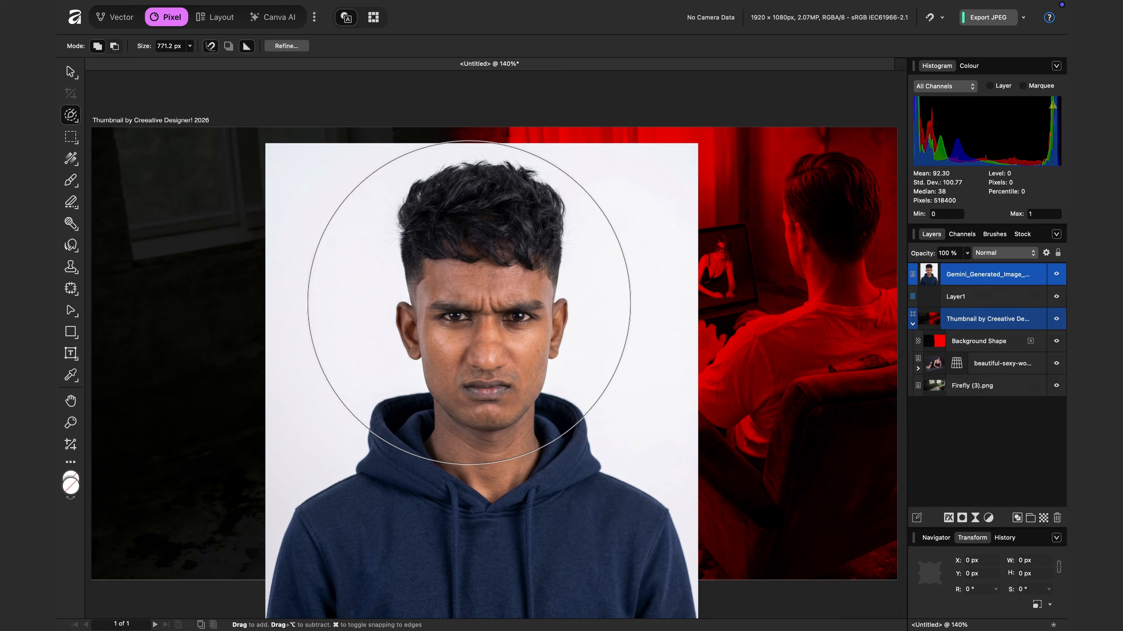
key(bracketleft)
key(bracketleft)
key(bracketleft)
key(bracketleft)
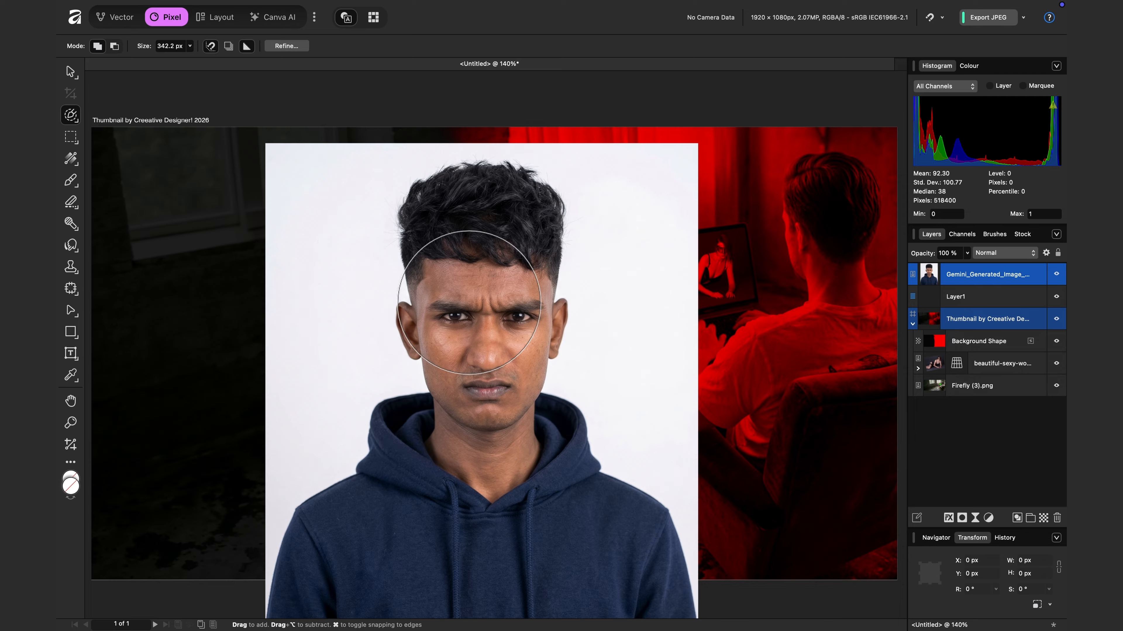
key(bracketleft)
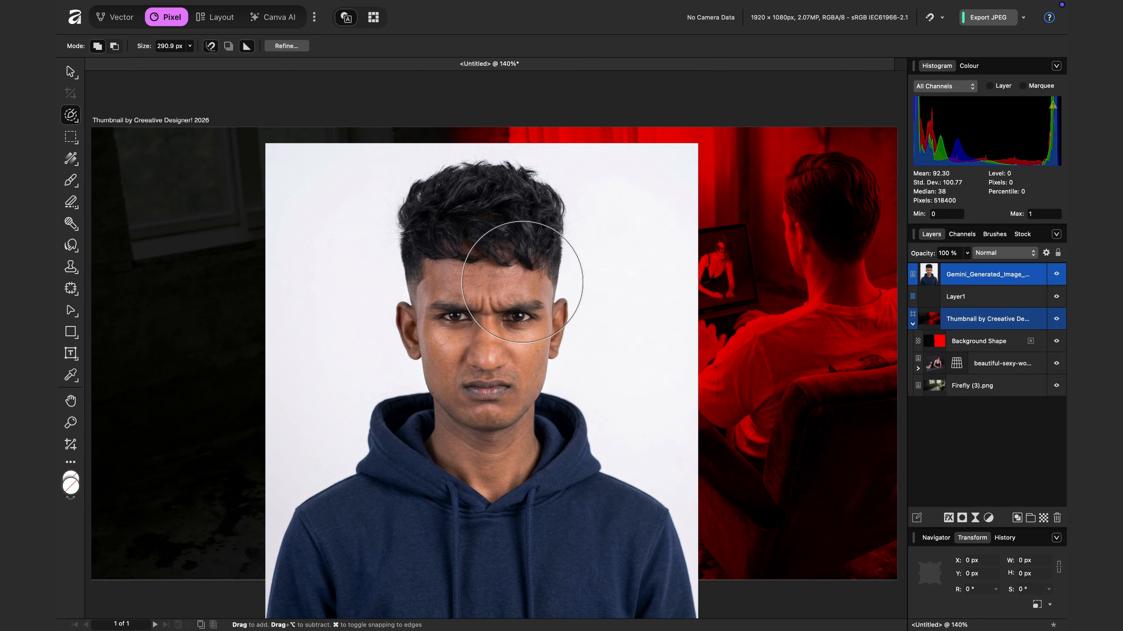
mouse_move(478, 241)
mouse_down()
mouse_move(480, 429)
mouse_move(455, 464)
mouse_move(482, 515)
mouse_up()
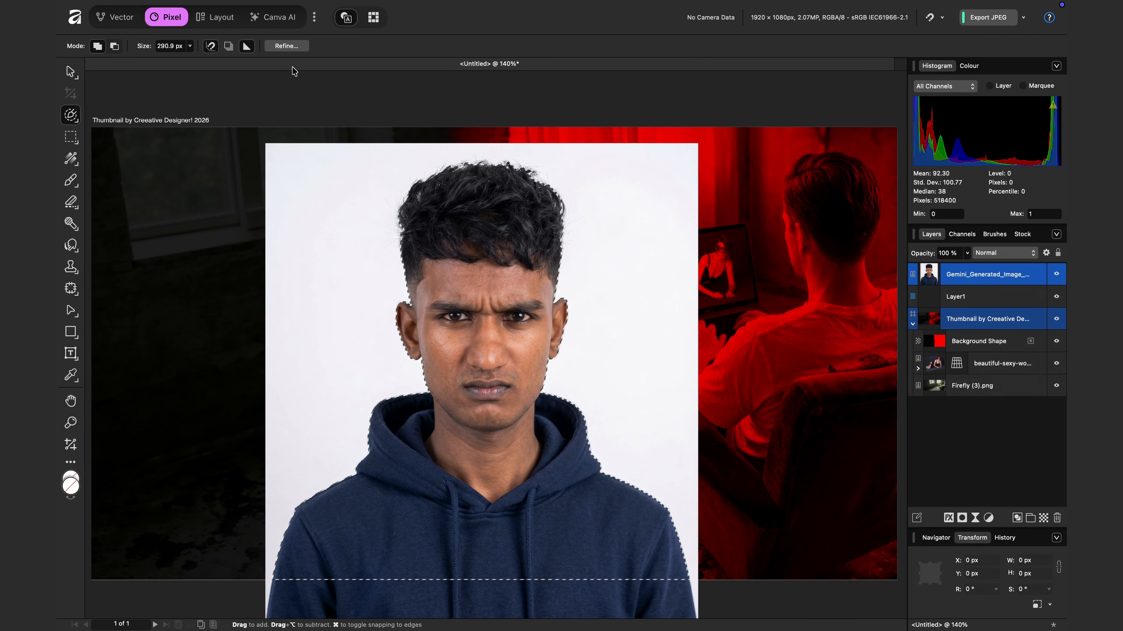
Open the selection for refinement and paint over the upper-left edge of the hair with the 50 px Matte adjustment brush.
click(287, 46)
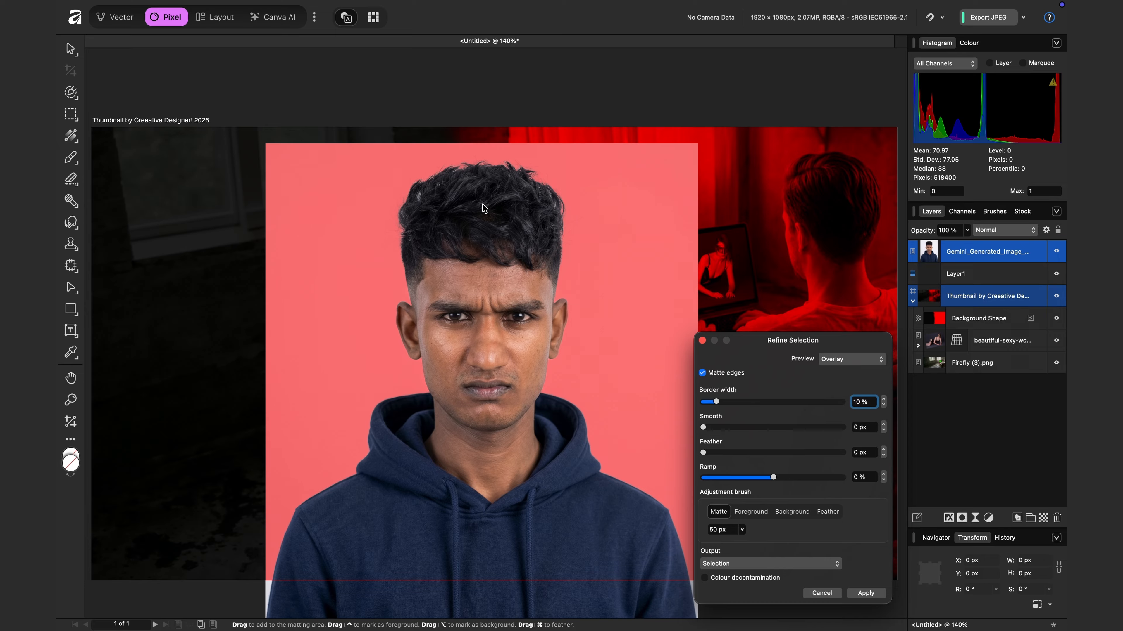
scroll(484, 208, up, 10)
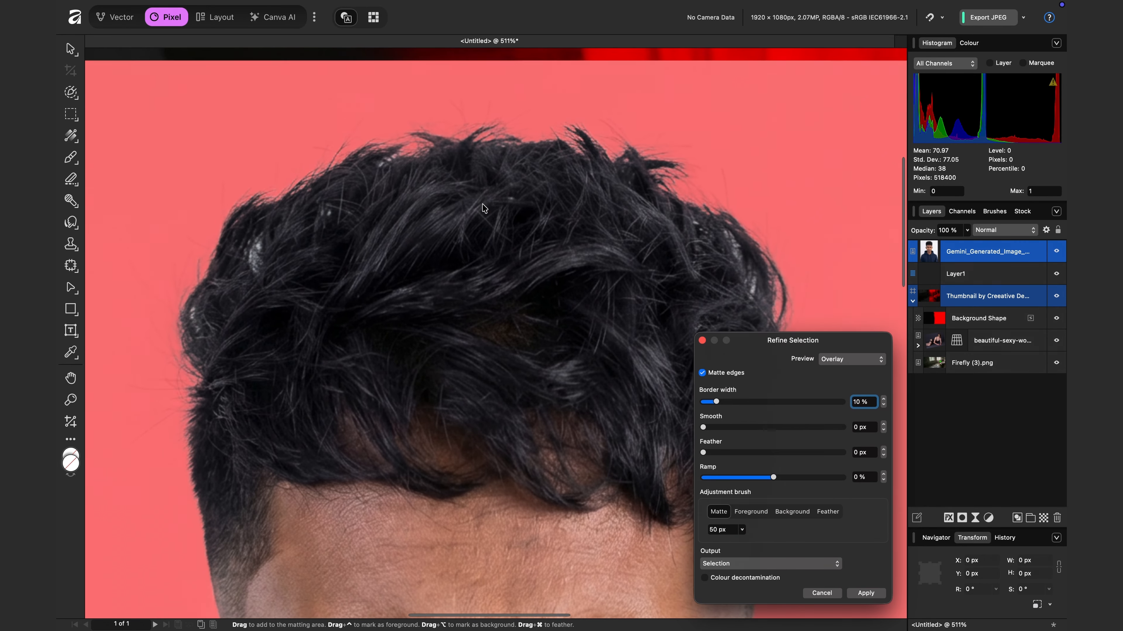
scroll(484, 208, up, 2)
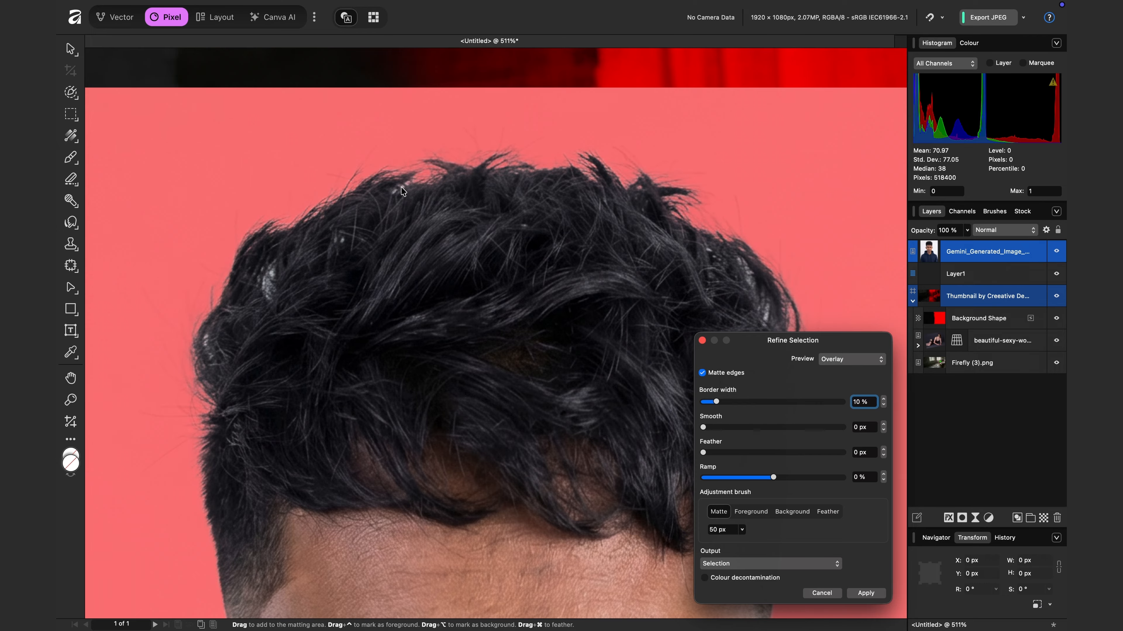
drag(408, 196, 413, 176)
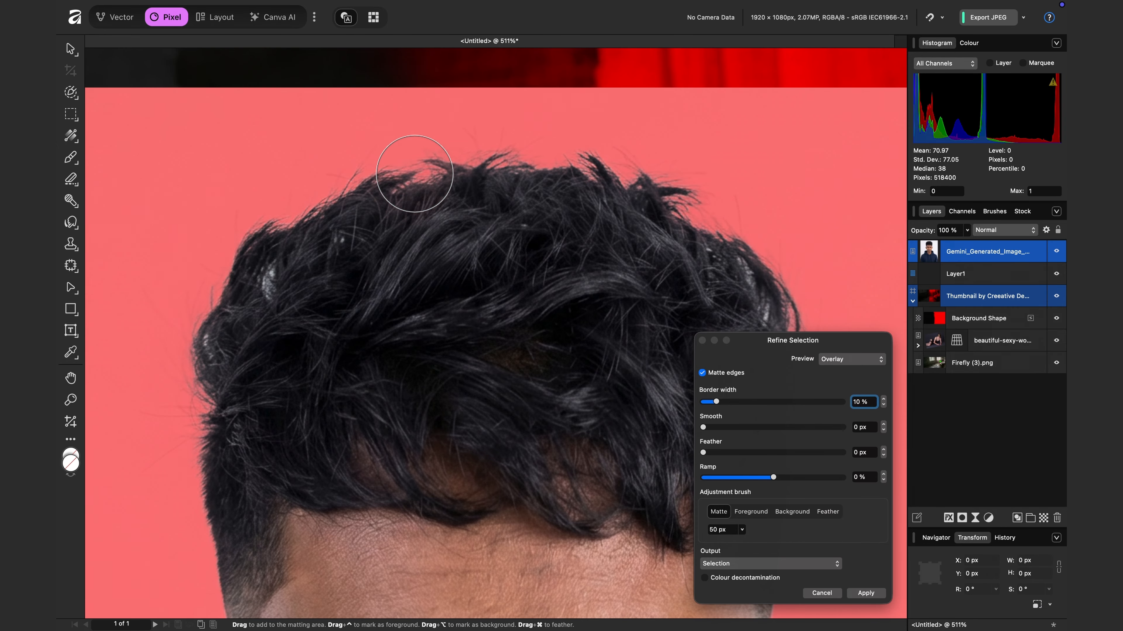
Refine the light gaps and outer edge on the hair's left side with the Matte brush, reducing its size to 43 px and 22 px.
key(bracketleft)
key(bracketleft)
key(bracketleft)
key(bracketleft)
key(bracketleft)
key(bracketleft)
key(bracketleft)
key(bracketleft)
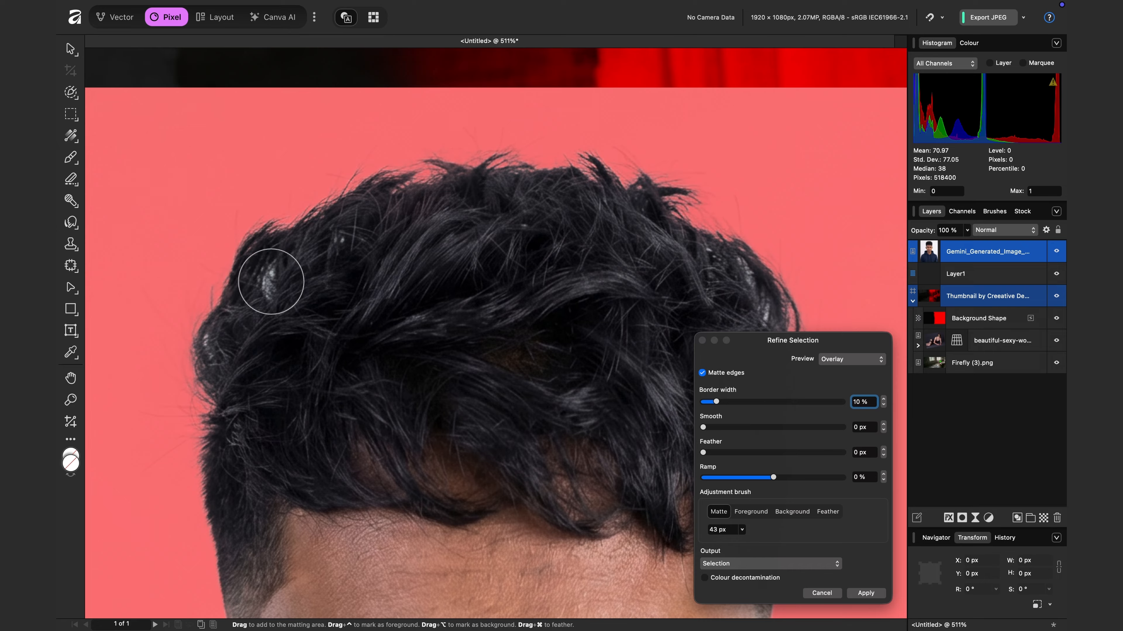
mouse_move(271, 282)
mouse_down()
mouse_move(278, 243)
mouse_move(270, 282)
mouse_up()
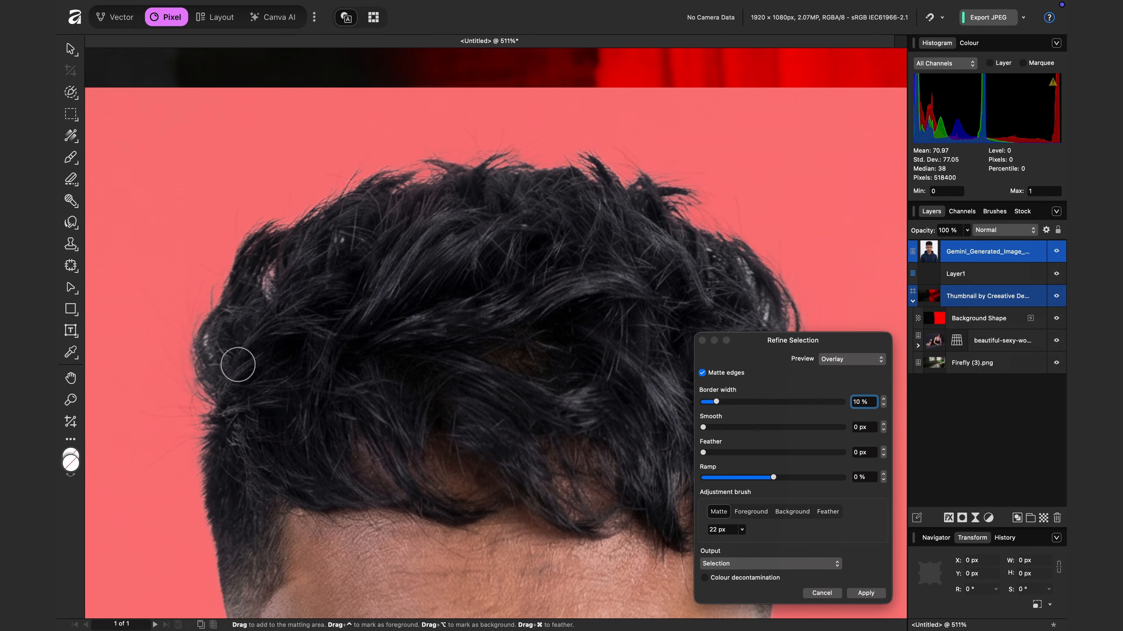
drag(213, 353, 207, 313)
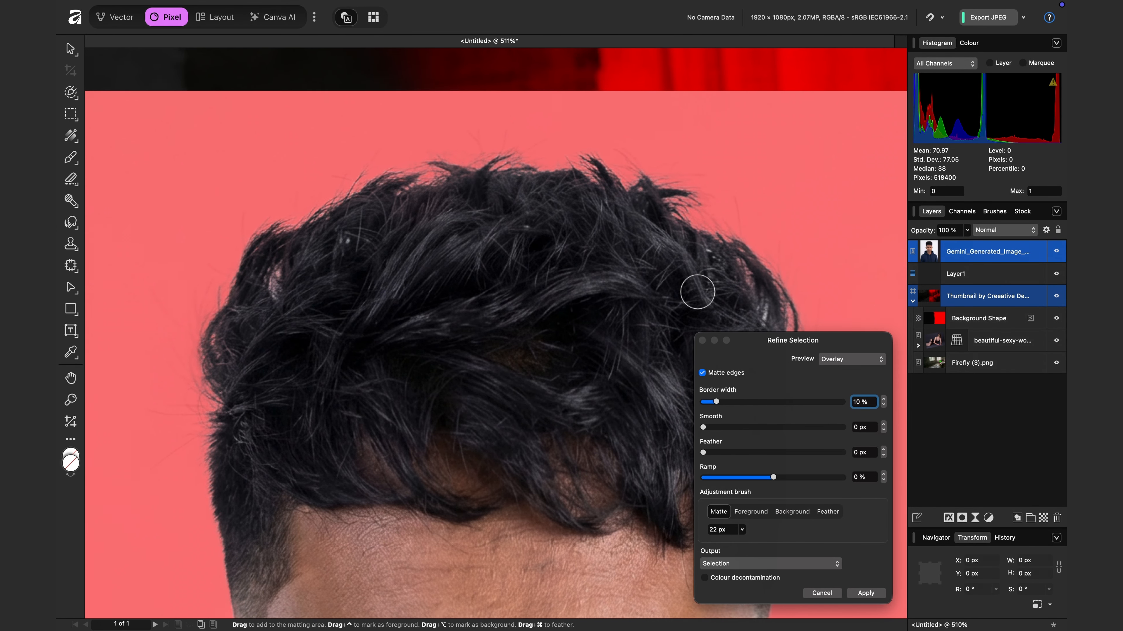
Examine the refined selection's edges around the hair, ears, jaw and hoodie.
scroll(703, 293, down, 5)
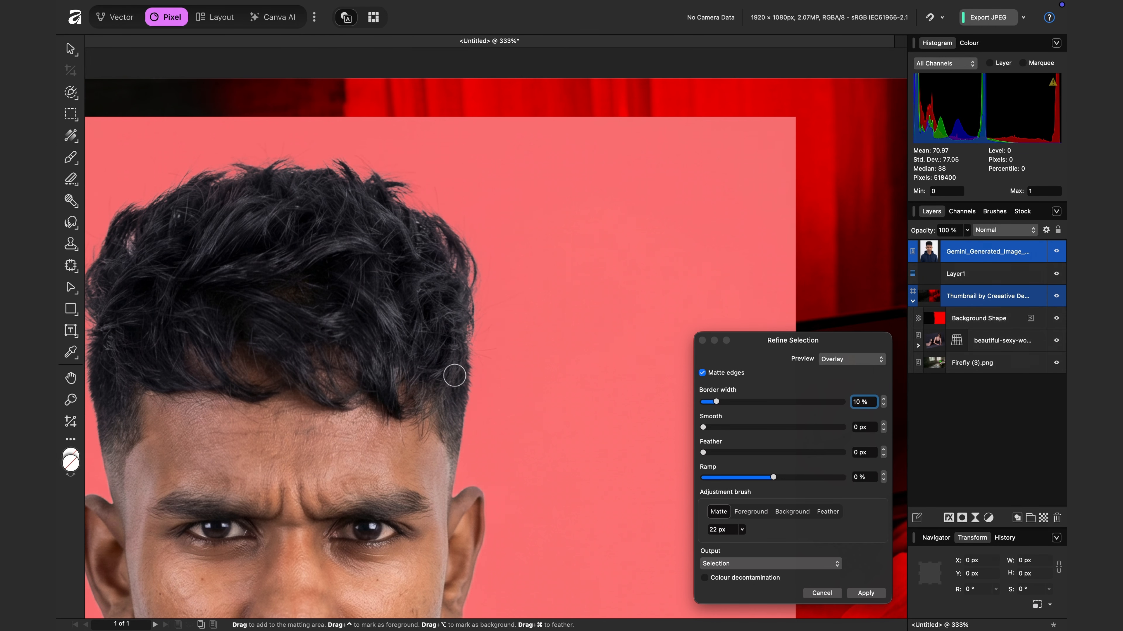
scroll(452, 372, down, 10)
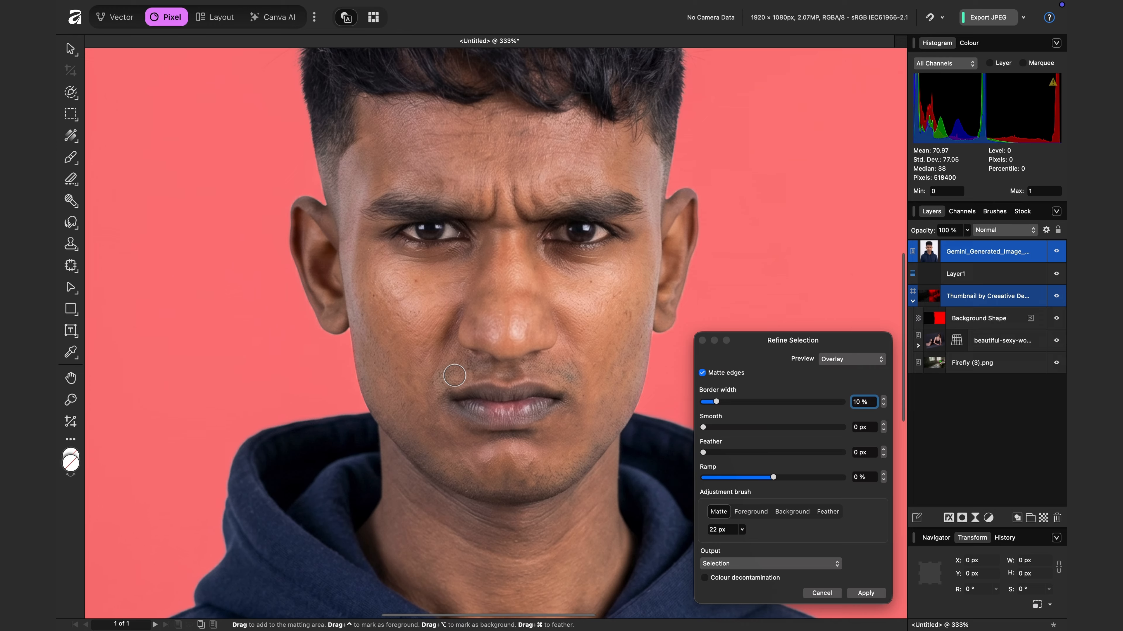
scroll(455, 376, up, 4)
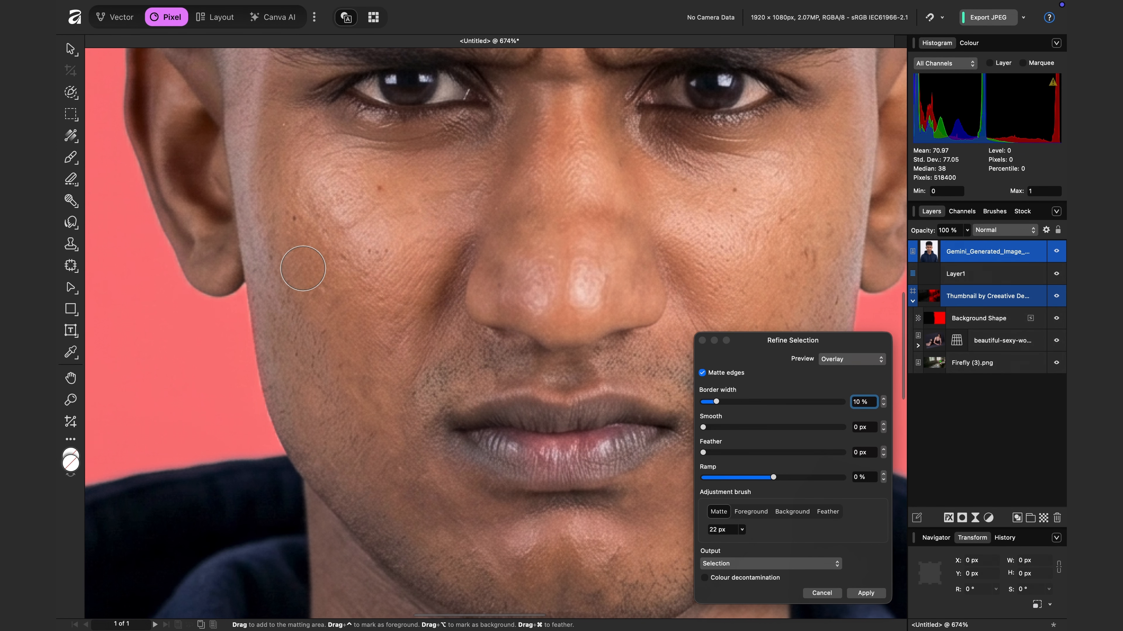
scroll(303, 268, down, 3)
scroll(302, 268, down, 8)
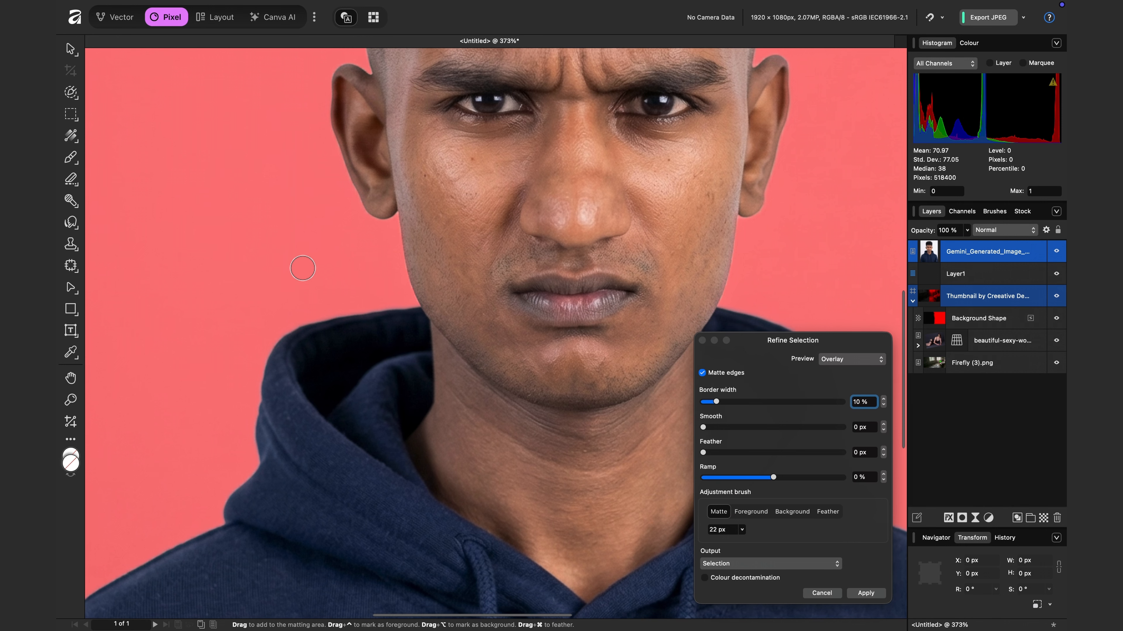
scroll(302, 268, left, 3)
scroll(302, 268, up, 8)
scroll(302, 269, down, 3)
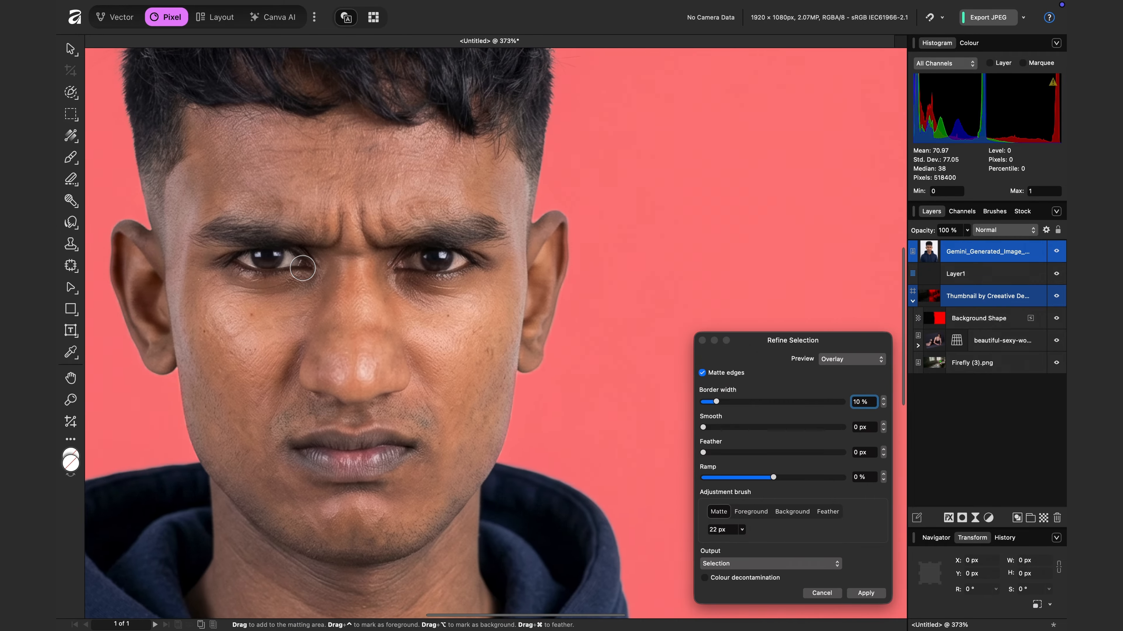
Paint along the top edge of the hair with the 22 px Matte brush and apply the refined selection.
scroll(302, 268, up, 4)
scroll(303, 268, up, 5)
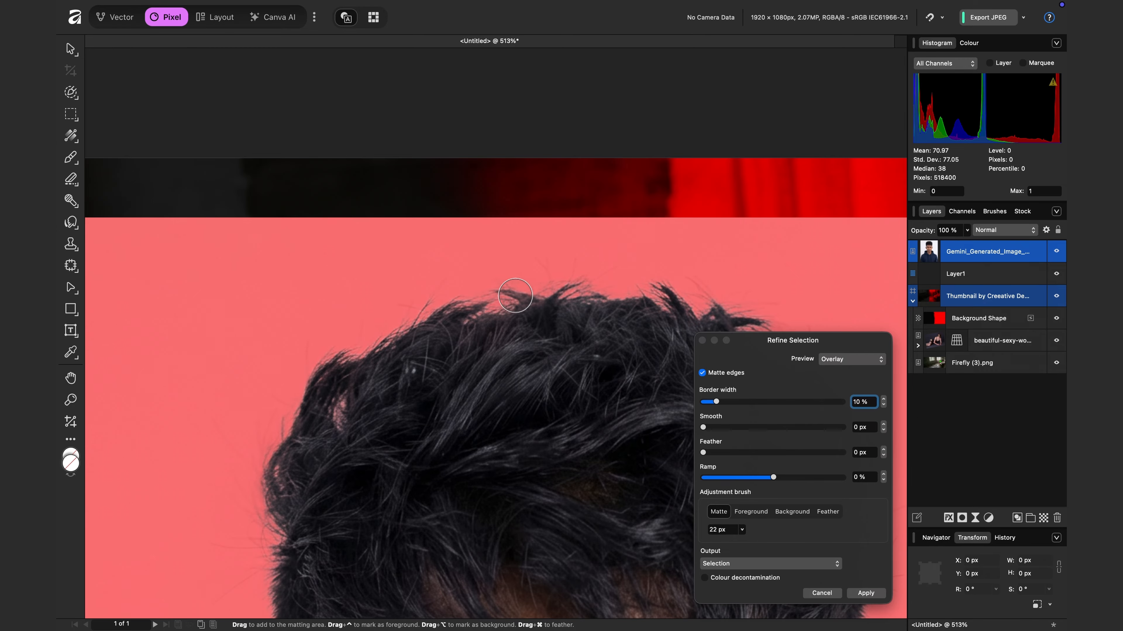
mouse_move(594, 299)
mouse_down()
mouse_move(646, 287)
mouse_move(662, 297)
mouse_up()
scroll(637, 296, down, 3)
scroll(663, 299, down, 2)
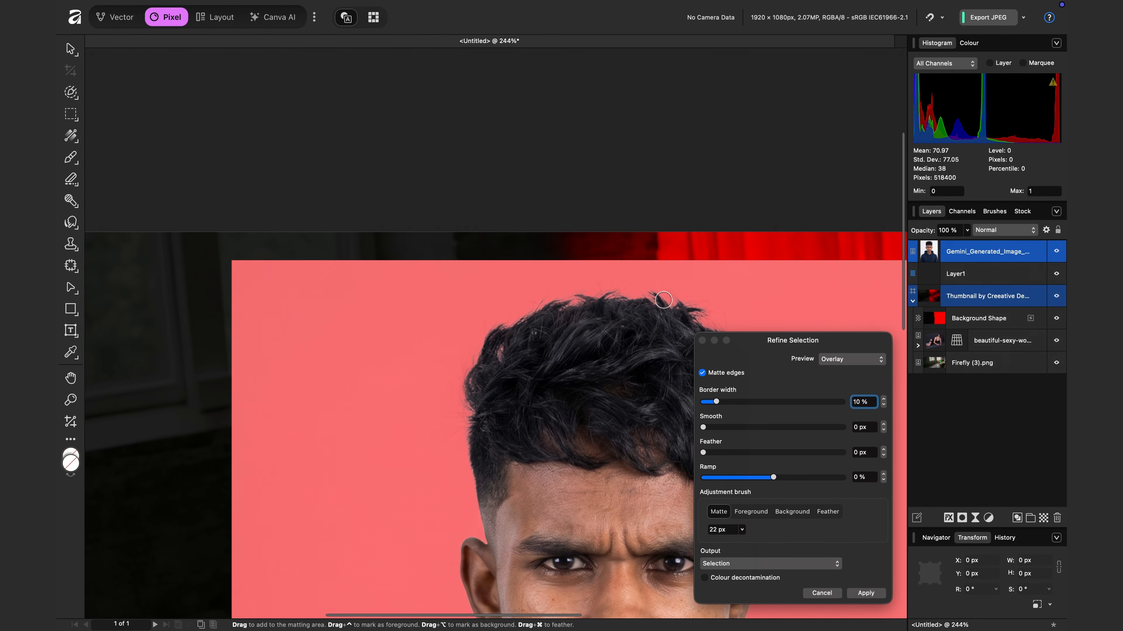
scroll(663, 300, down, 3)
scroll(663, 300, down, 2)
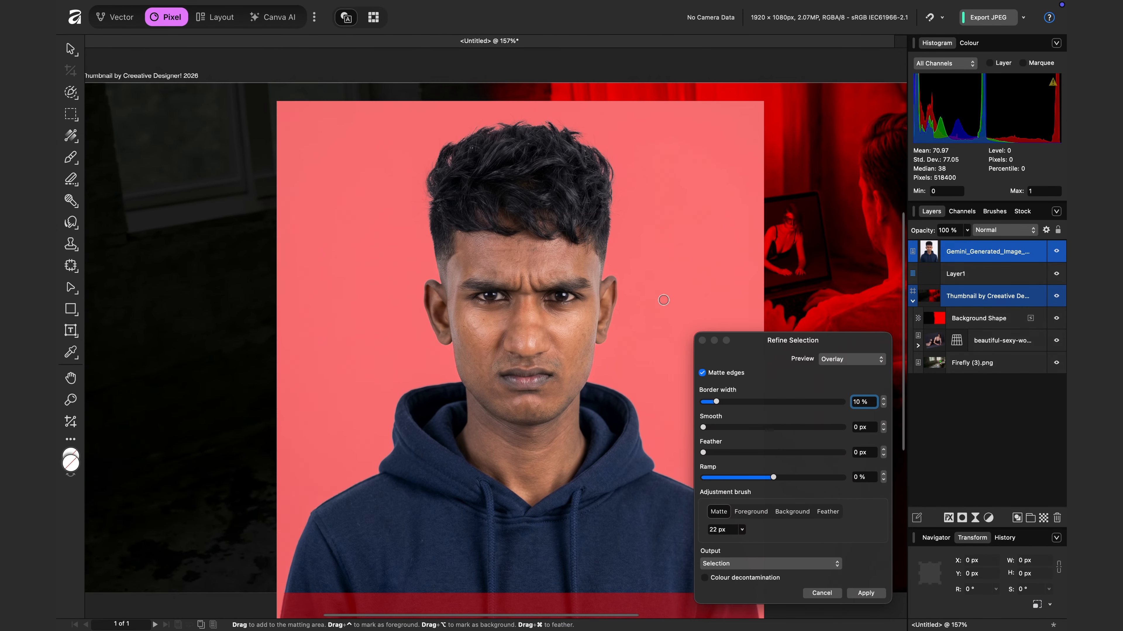
scroll(663, 300, down, 2)
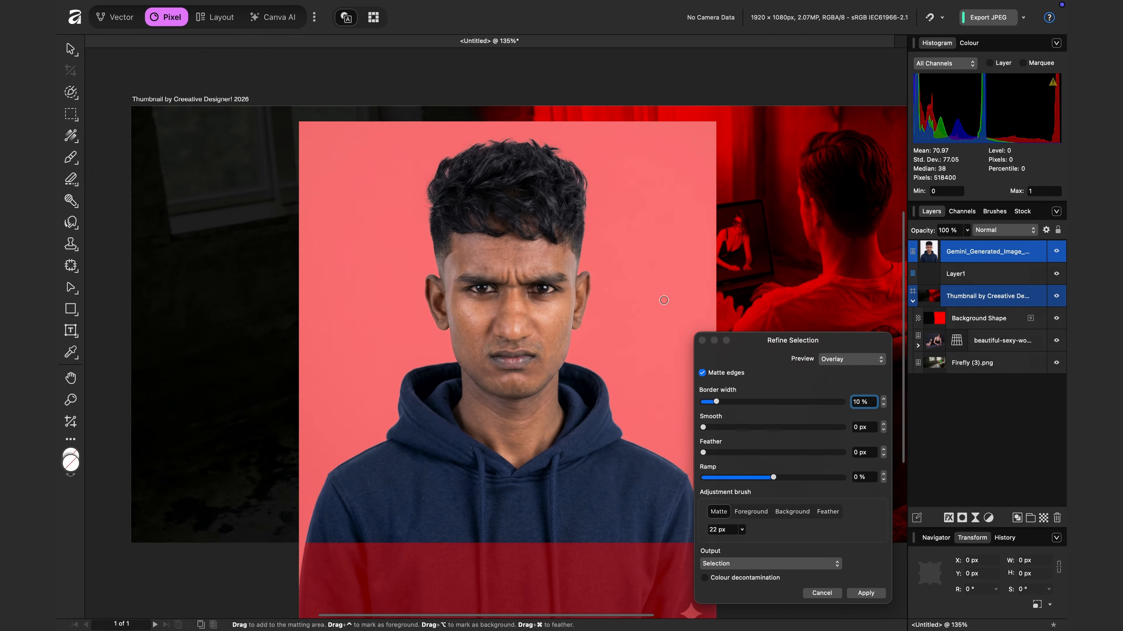
scroll(664, 300, right, 2)
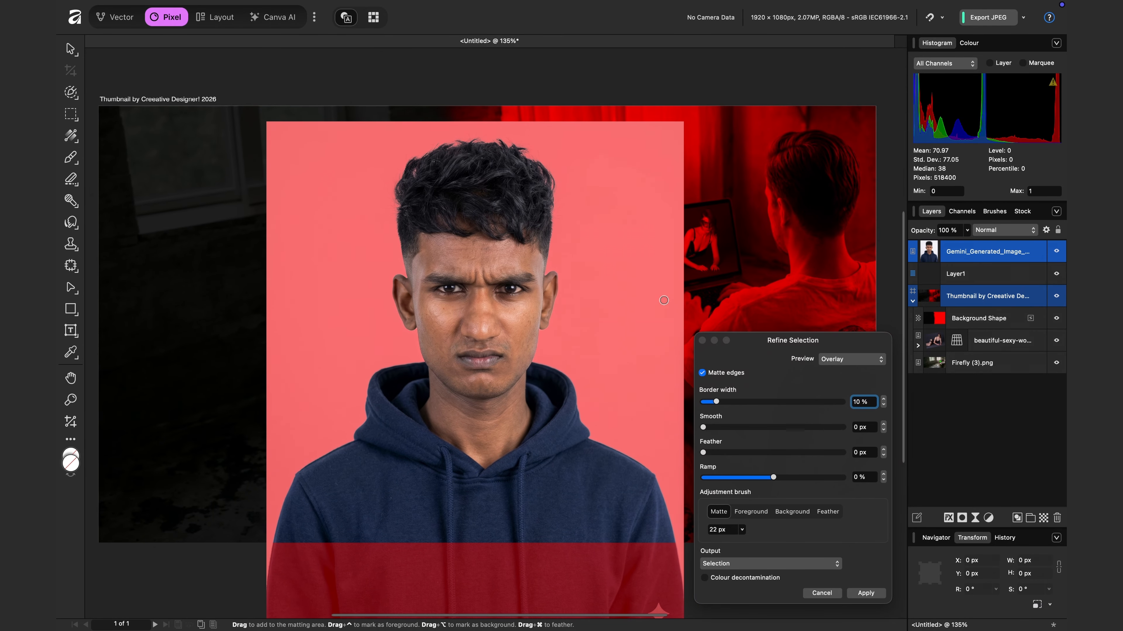
click(866, 593)
Remove the portrait photo's white background using the refined selection, keeping a single portrait layer, and clear the selection.
click(912, 324)
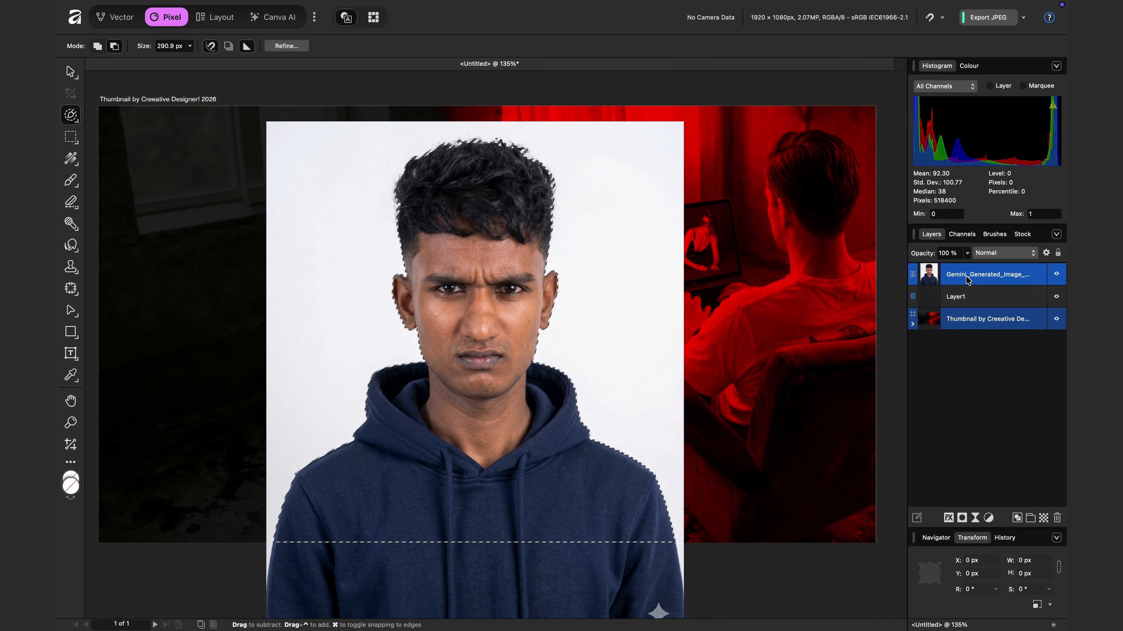
key(super+j)
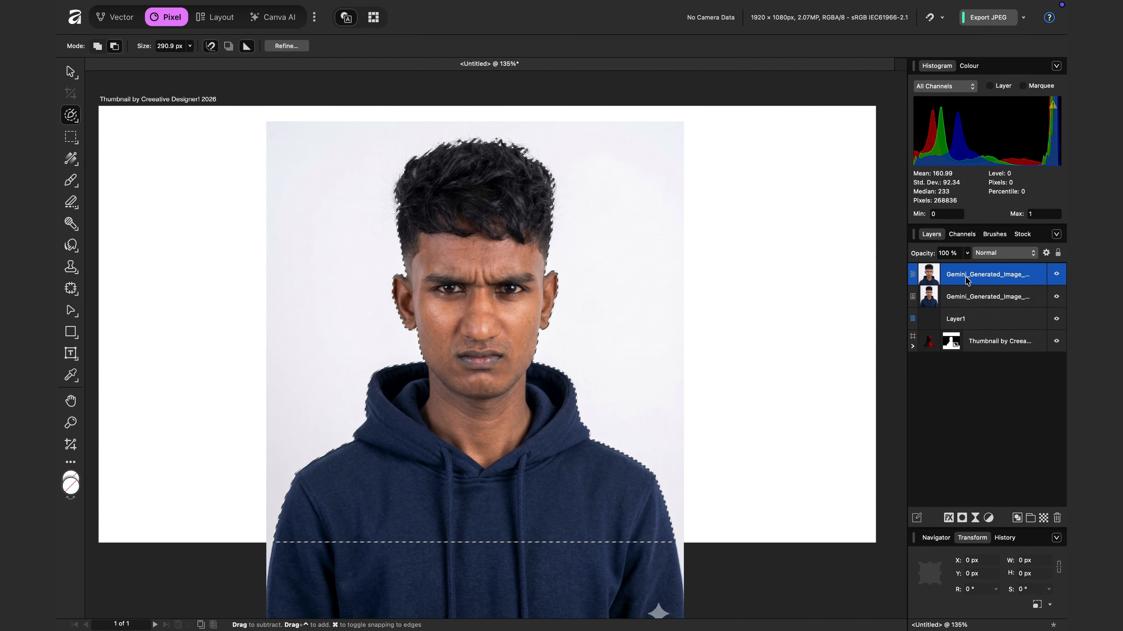
click(953, 299)
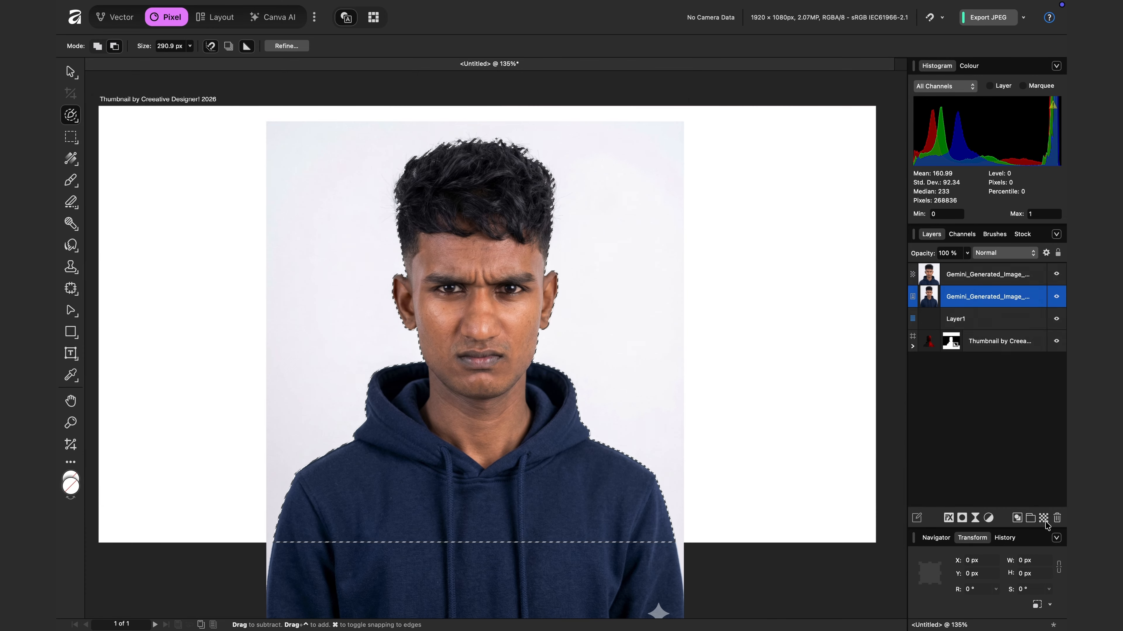
click(1058, 518)
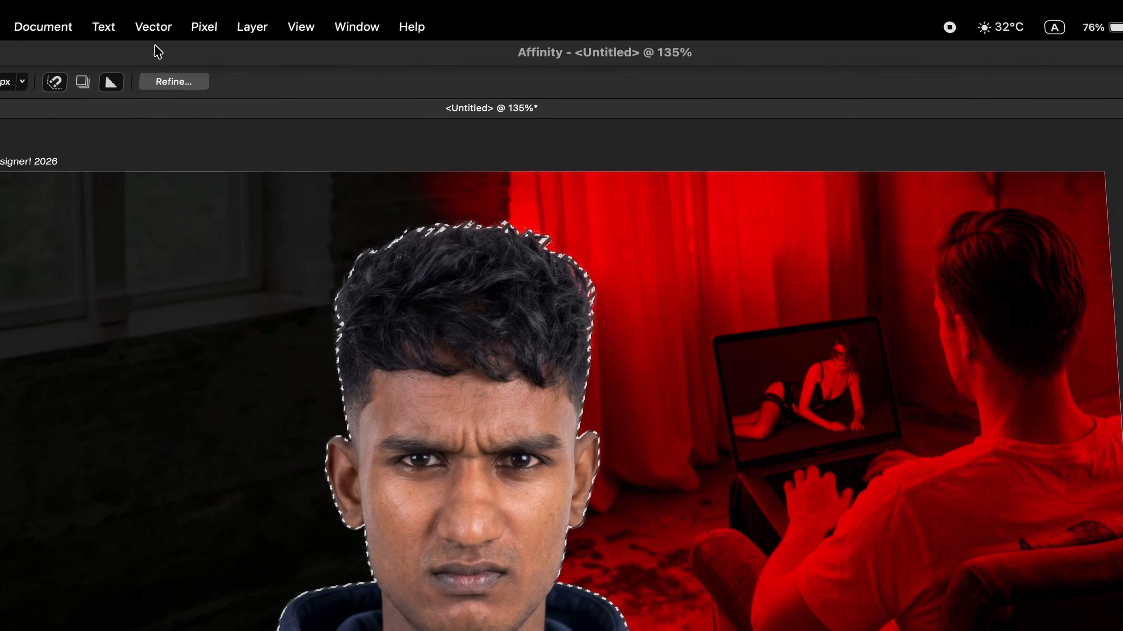
click(213, 30)
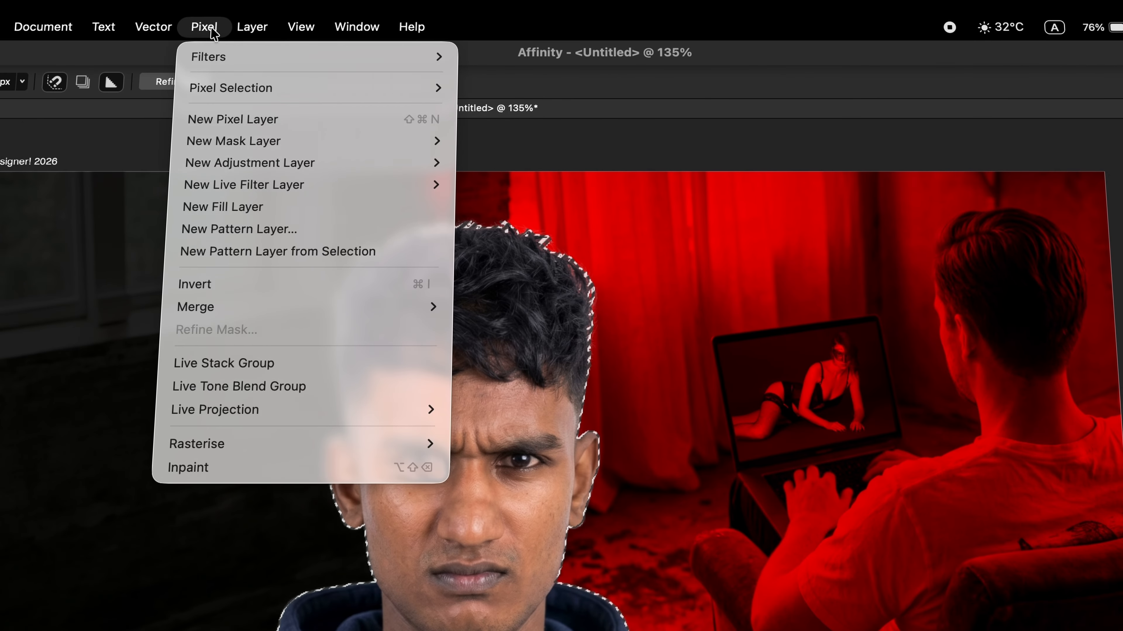
mouse_move(236, 90)
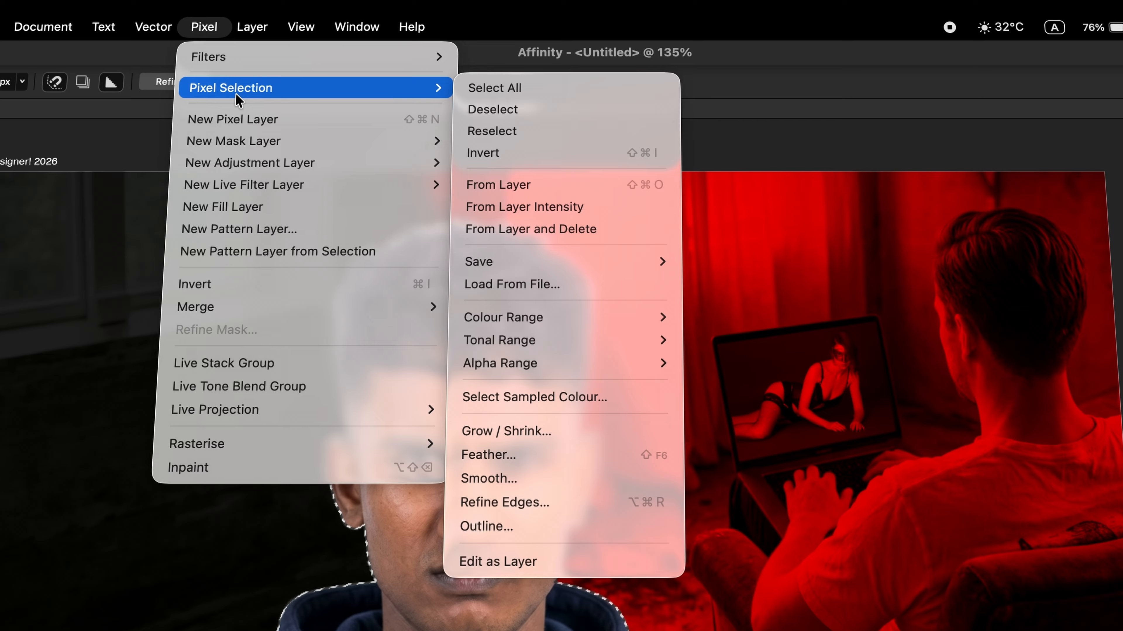
click(528, 109)
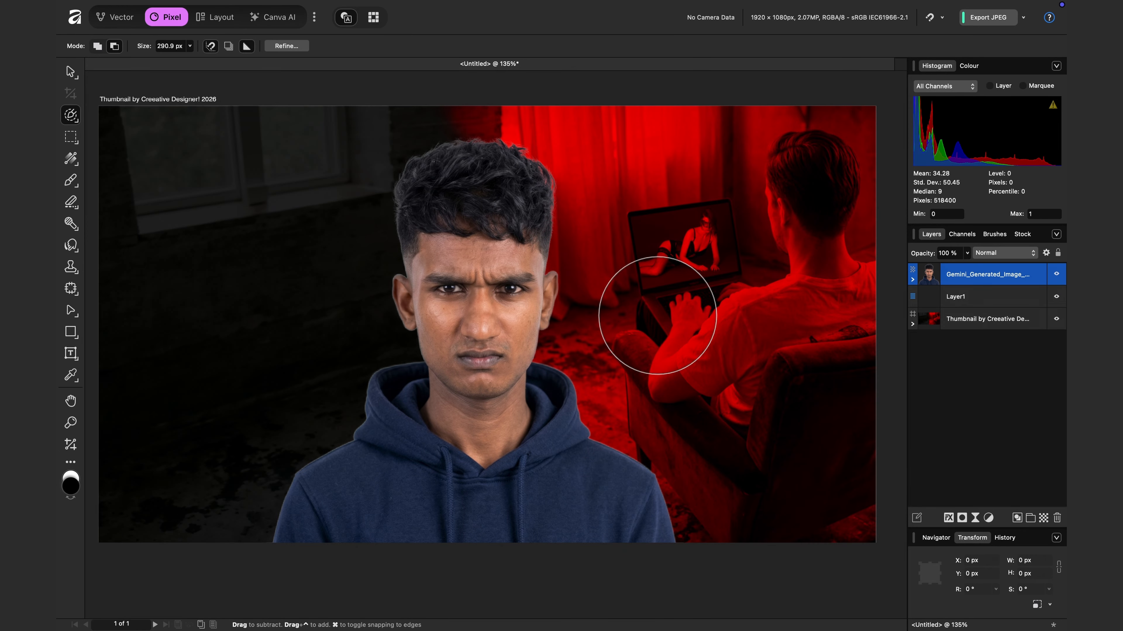
Cover the mark on the upper middle of the man's forehead with the Patch Tool, using skin just below it.
click(72, 75)
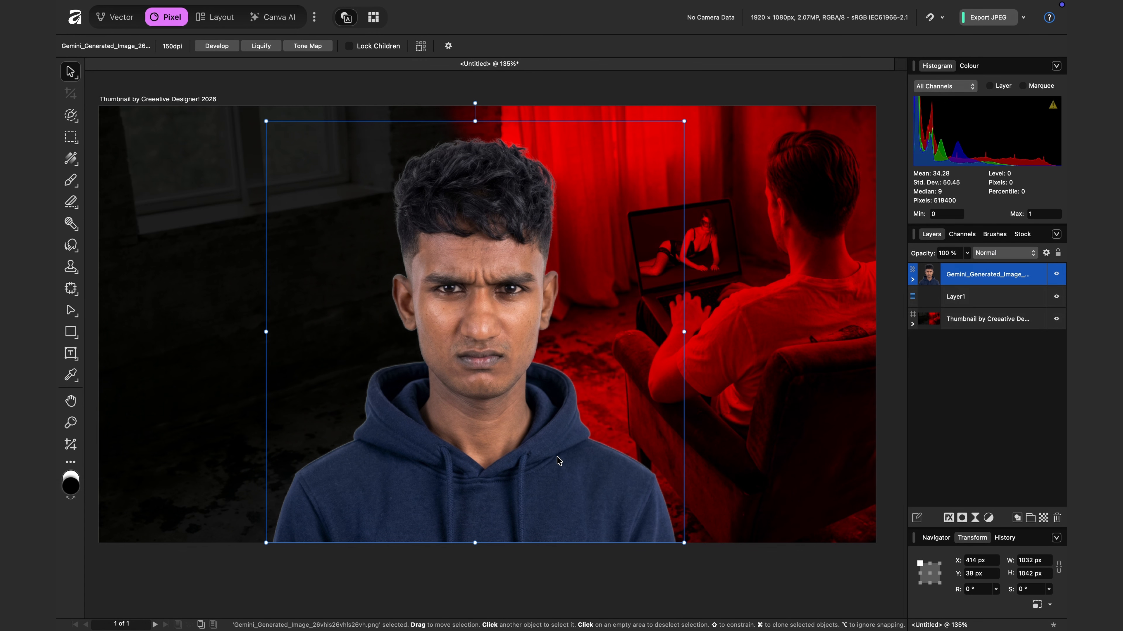
click(71, 289)
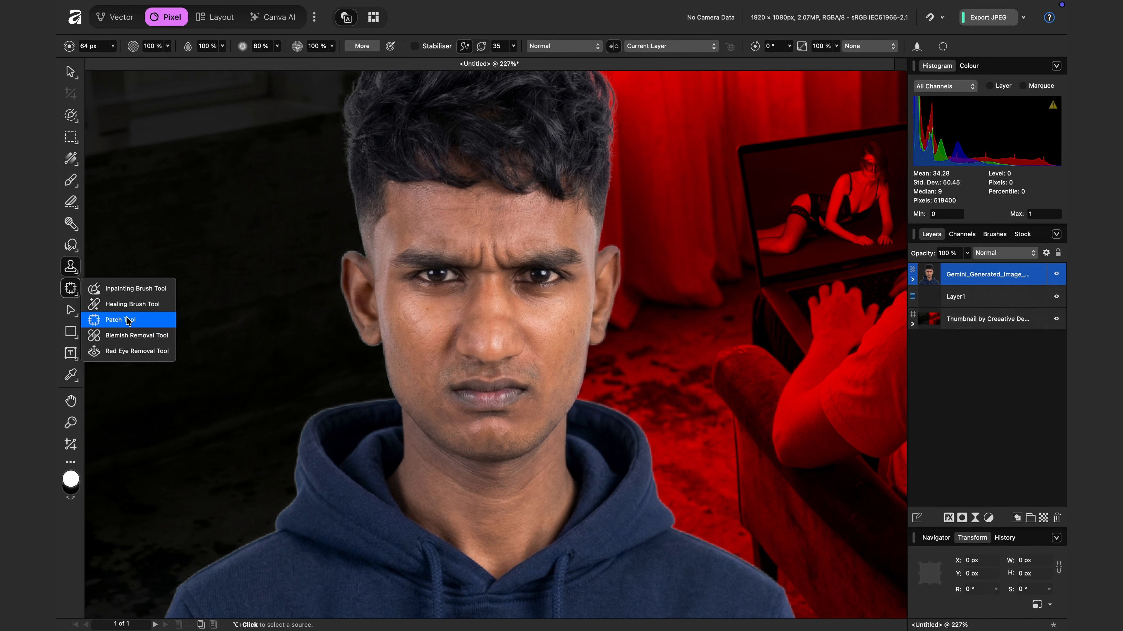
click(78, 298)
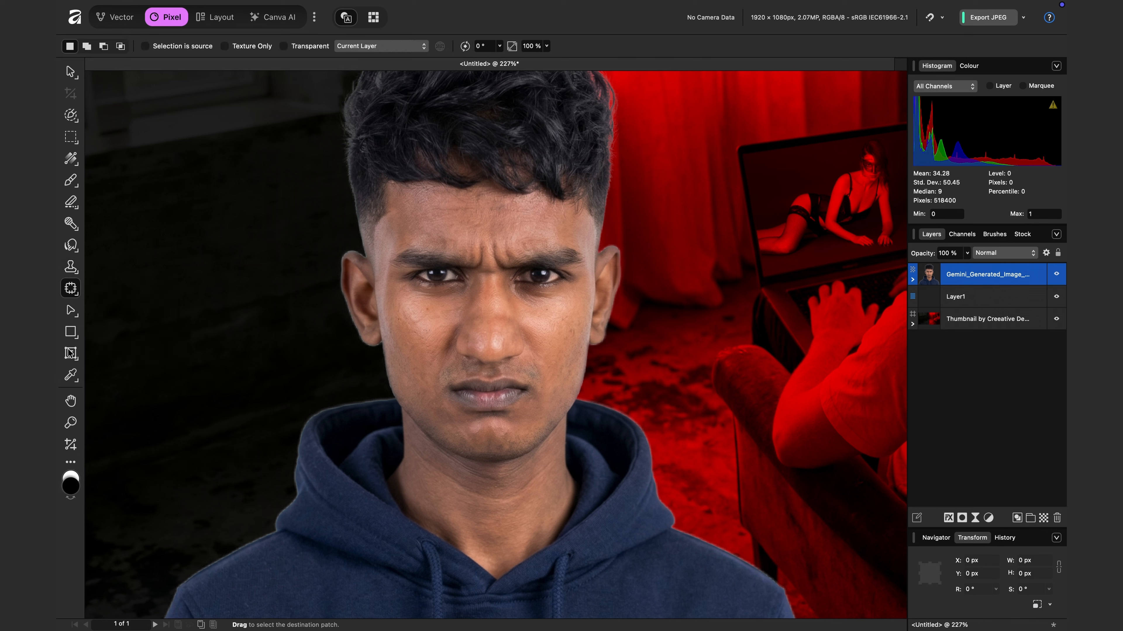
click(78, 297)
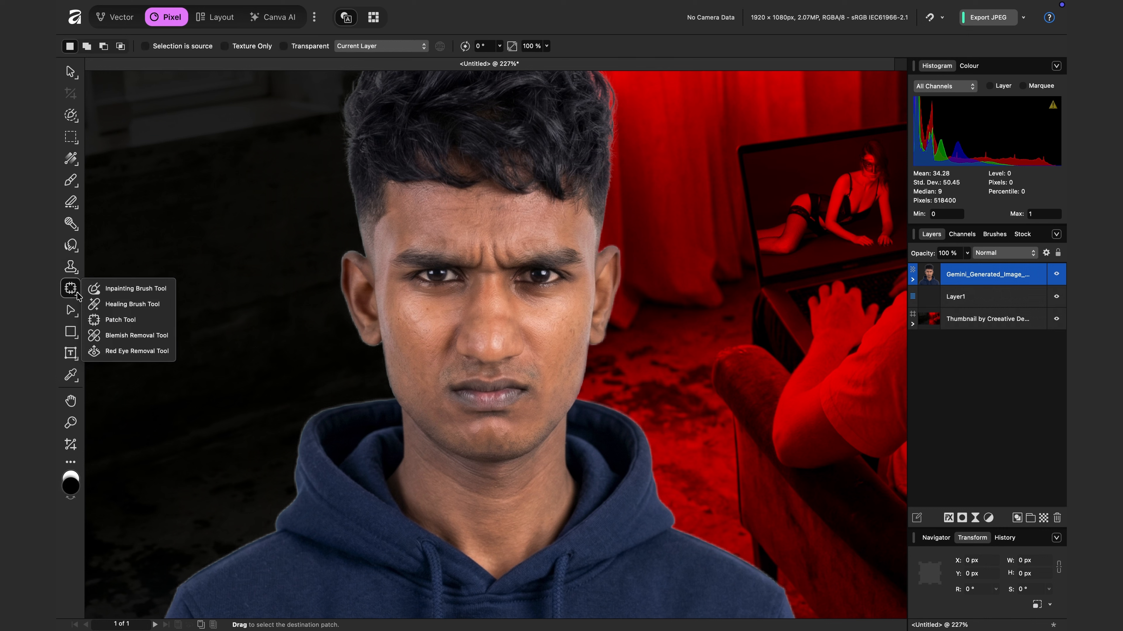
click(132, 326)
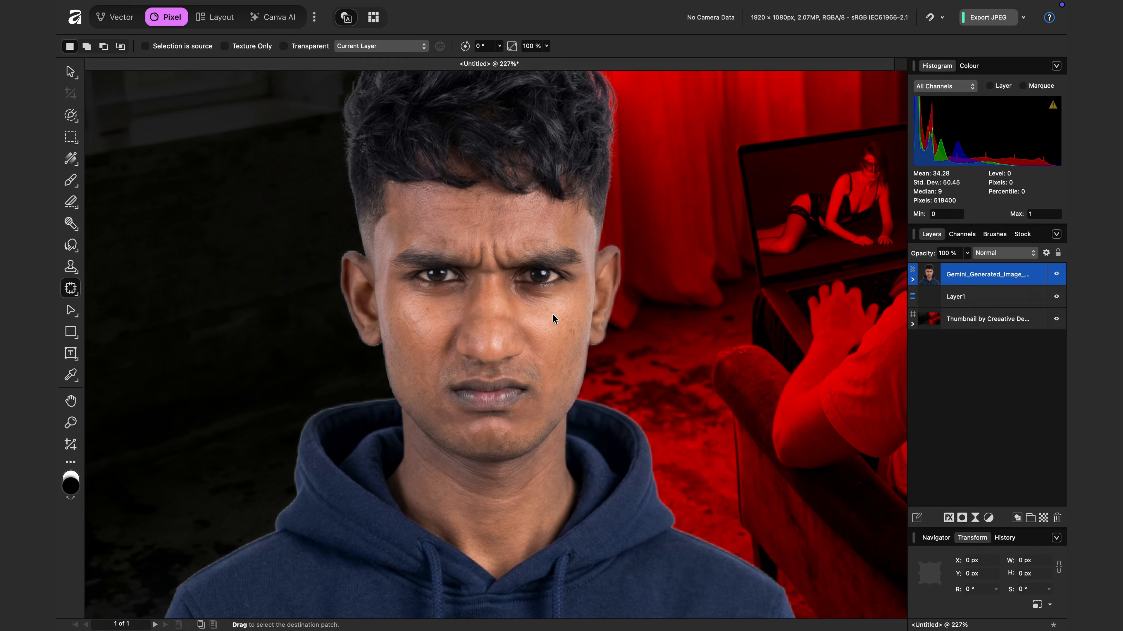
scroll(479, 205, up, 4)
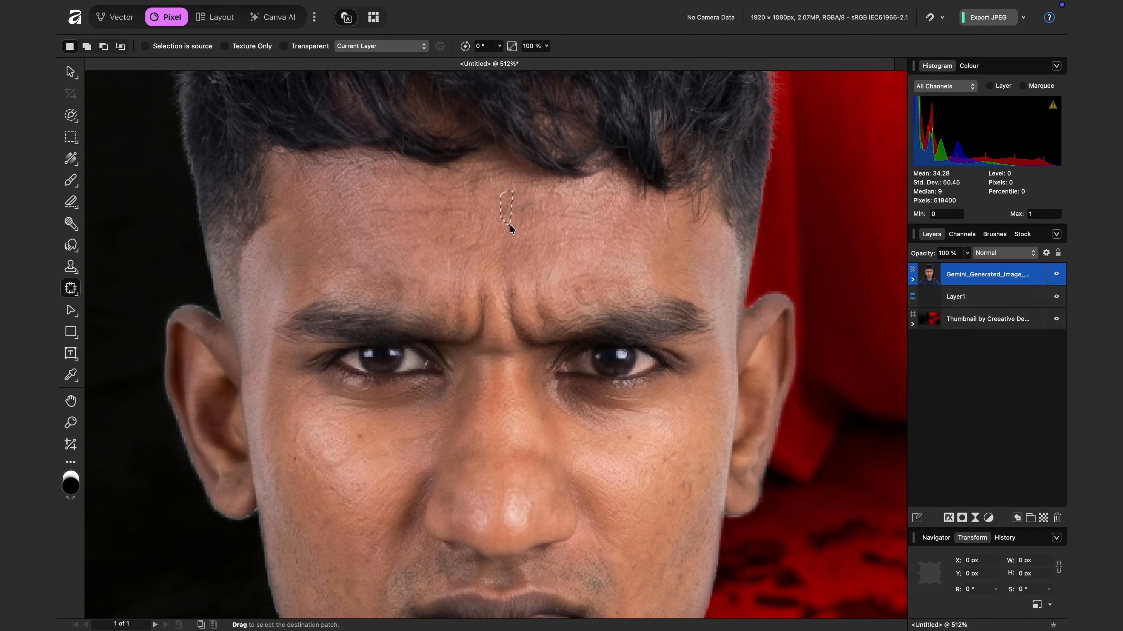
drag(531, 192, 517, 191)
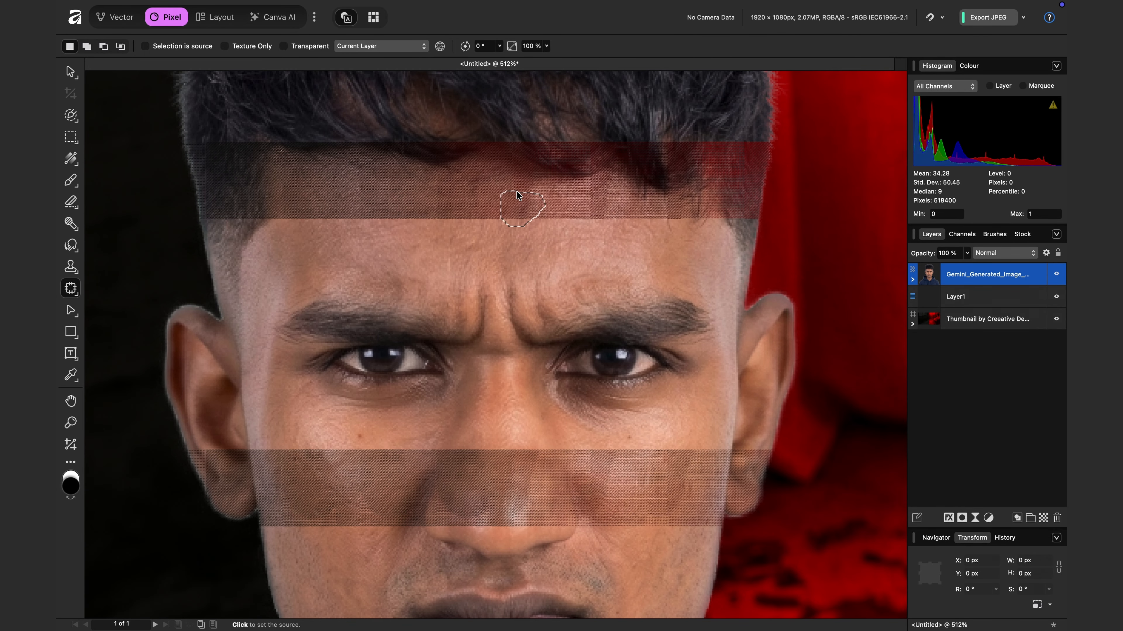
click(488, 237)
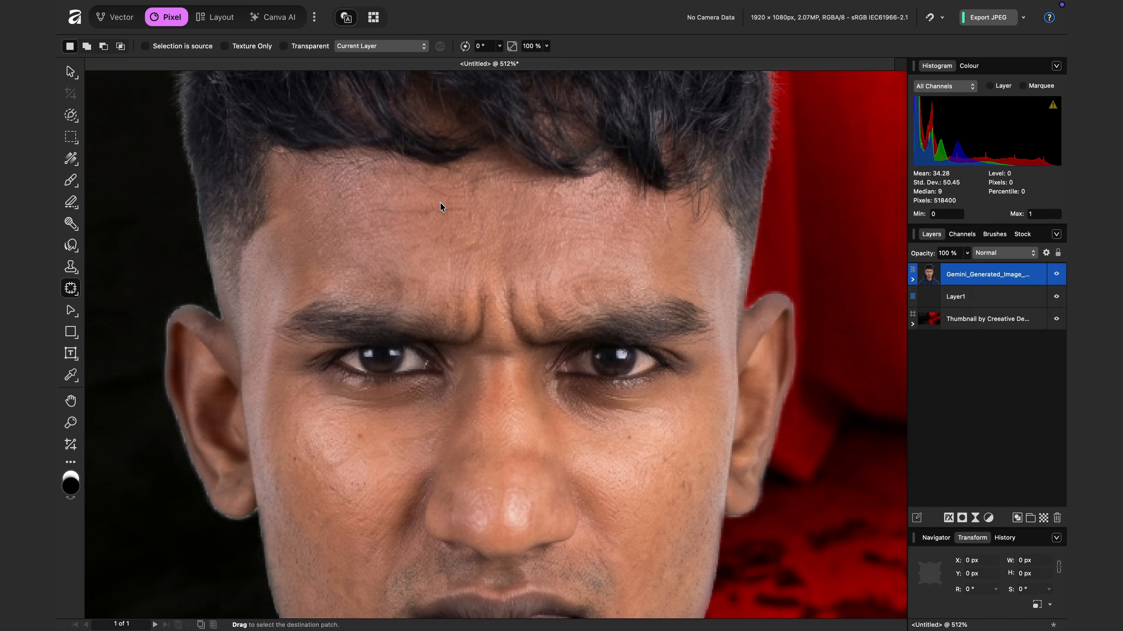
Patch the horizontal crease on the left side of the forehead with smooth skin from just below it.
mouse_move(451, 203)
mouse_down()
mouse_move(380, 208)
mouse_move(404, 225)
mouse_up()
mouse_move(467, 204)
mouse_down()
mouse_move(477, 207)
mouse_move(451, 214)
mouse_up()
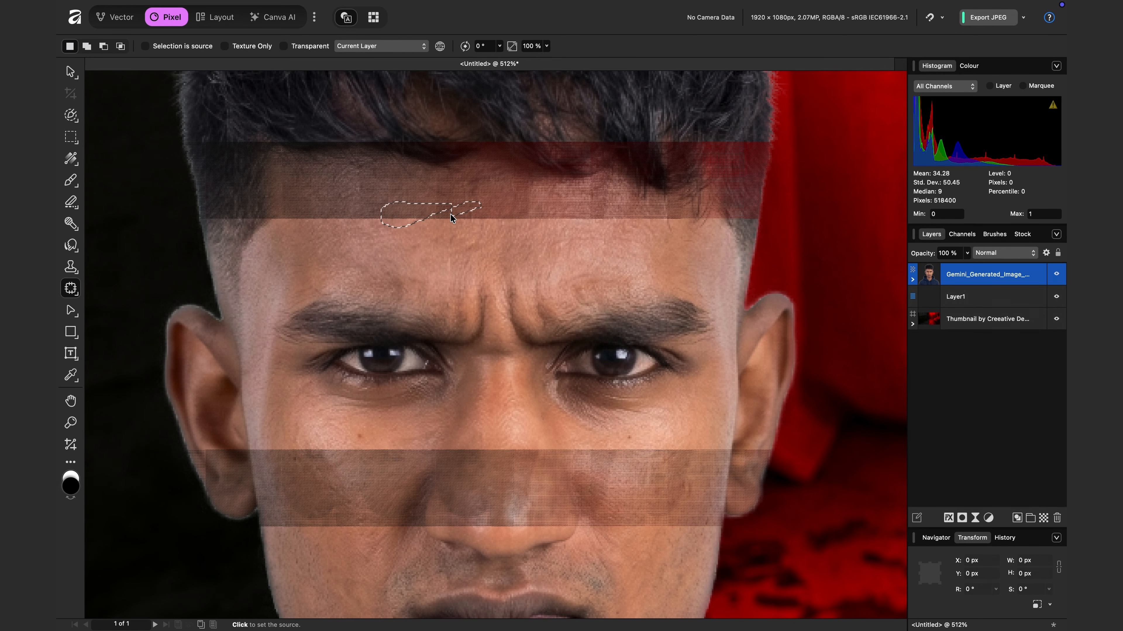
click(456, 238)
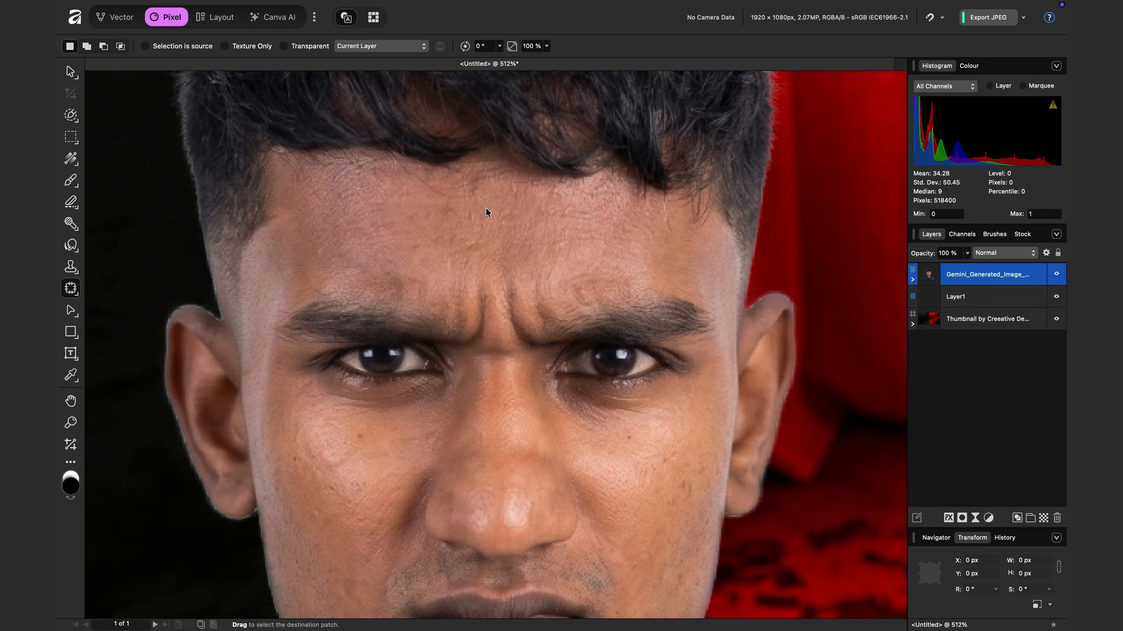
Patch the small skin marks beside the nose's left side with skin from the neighbouring cheek.
scroll(485, 208, down, 3)
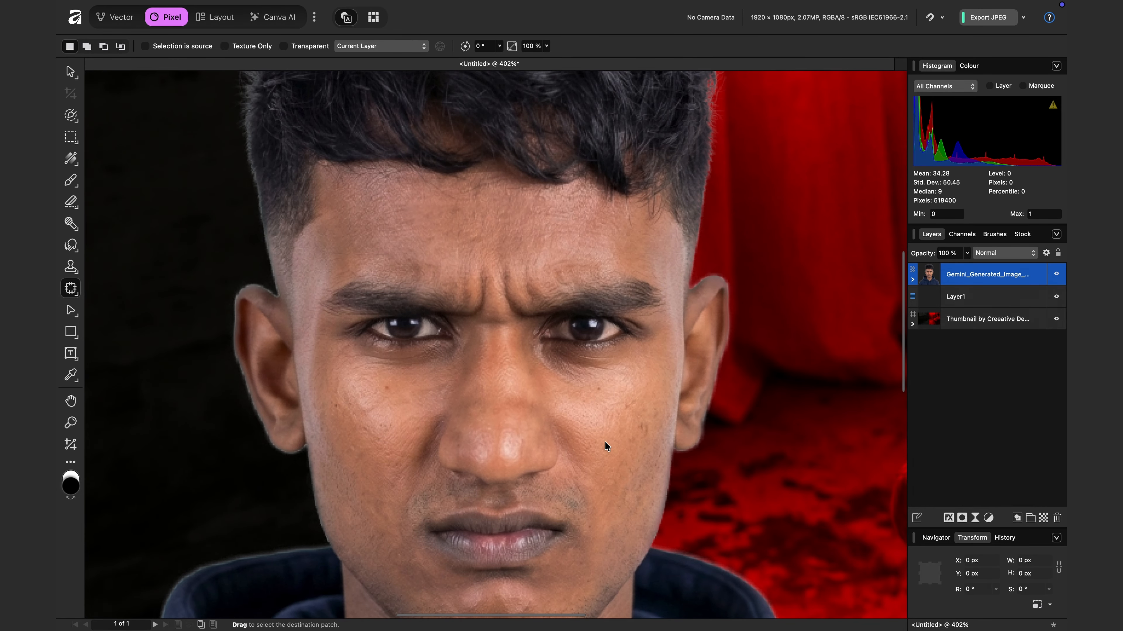
scroll(604, 442, down, 2)
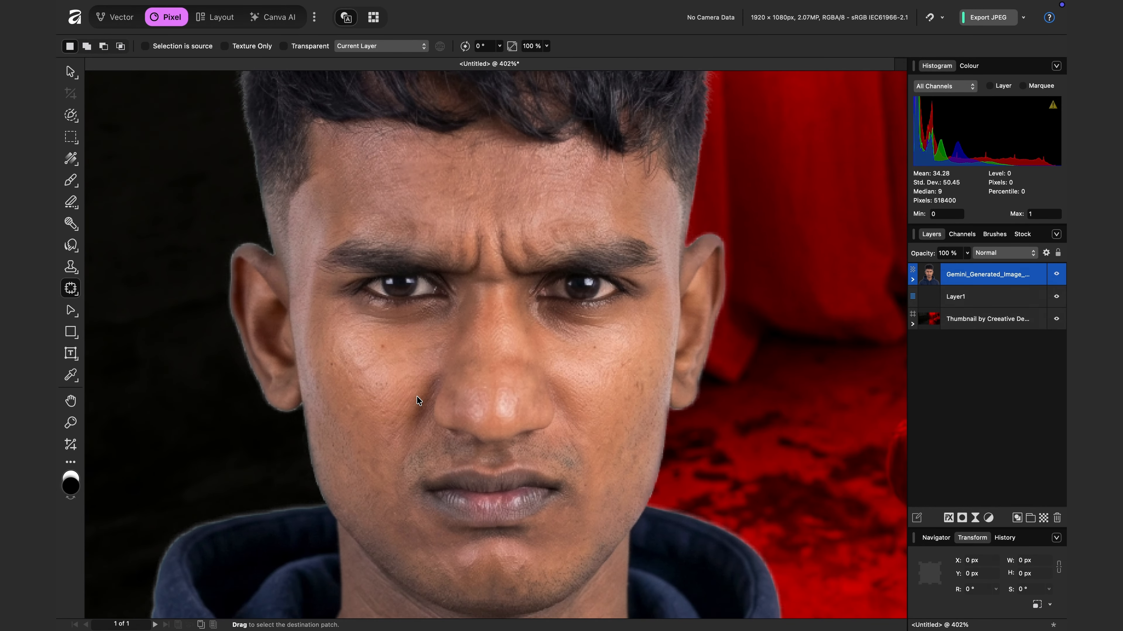
scroll(417, 396, up, 4)
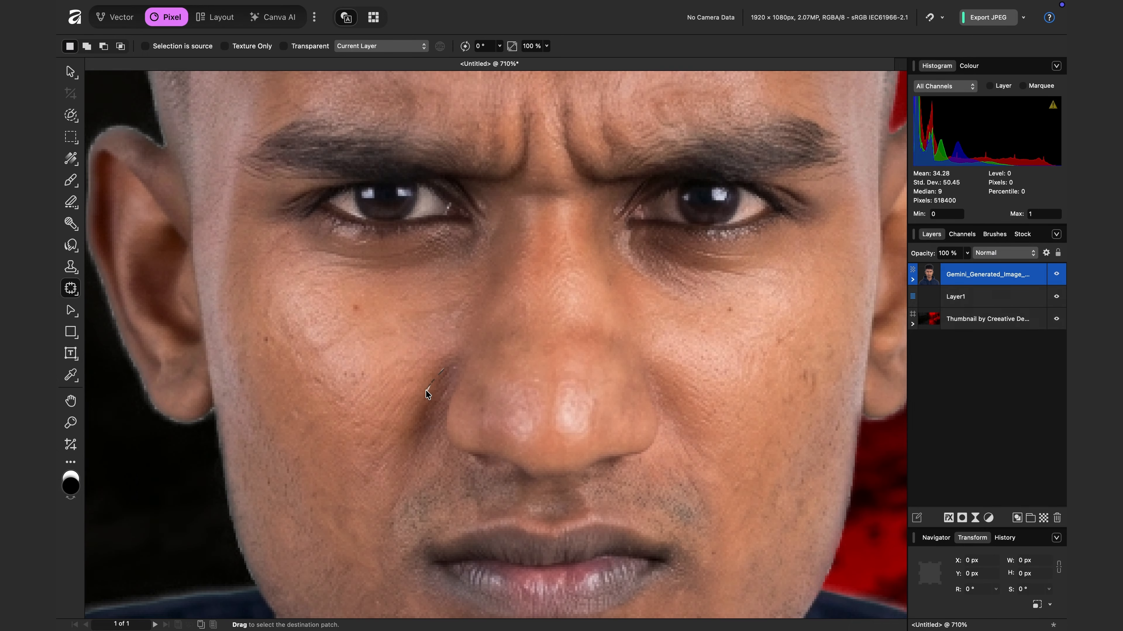
mouse_move(437, 393)
mouse_down()
mouse_move(422, 439)
mouse_move(445, 397)
mouse_up()
click(366, 404)
click(365, 404)
scroll(366, 404, down, 6)
scroll(404, 400, up, 7)
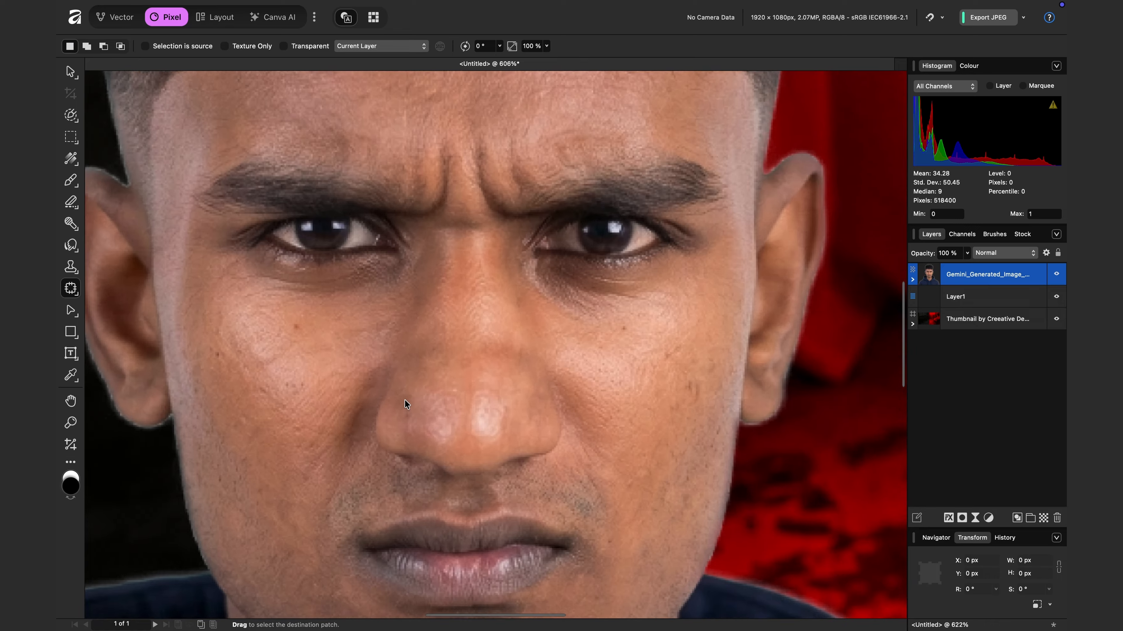
drag(348, 382, 352, 376)
click(311, 390)
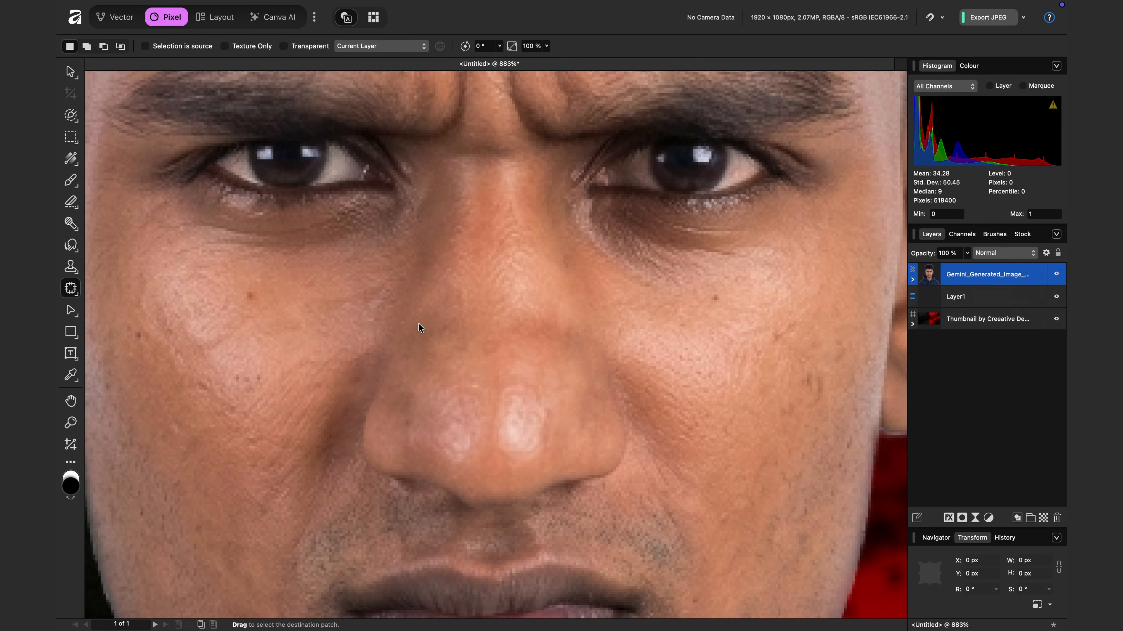
Add a Curves adjustment layer directly above the portrait layer.
scroll(419, 323, down, 8)
scroll(418, 322, down, 3)
scroll(419, 325, up, 2)
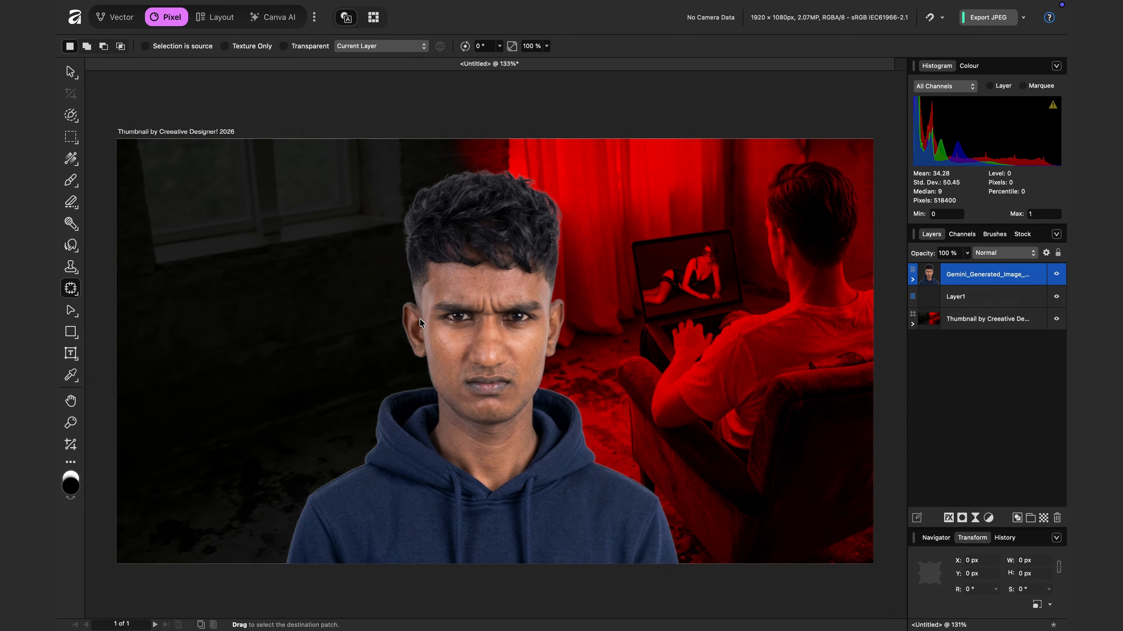
scroll(420, 319, up, 1)
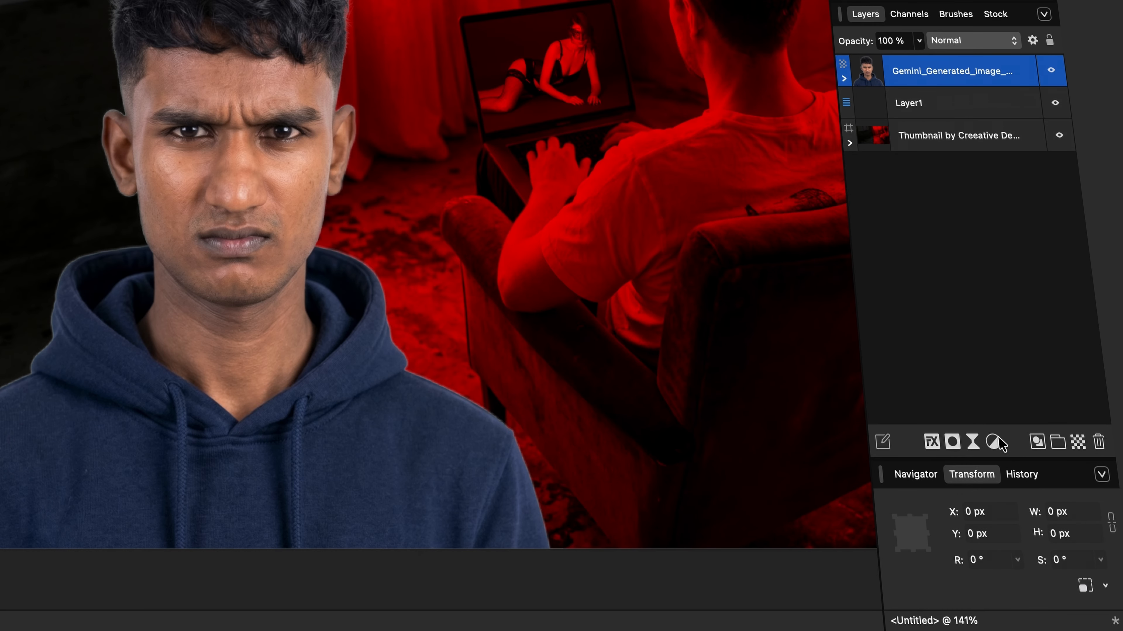
click(988, 518)
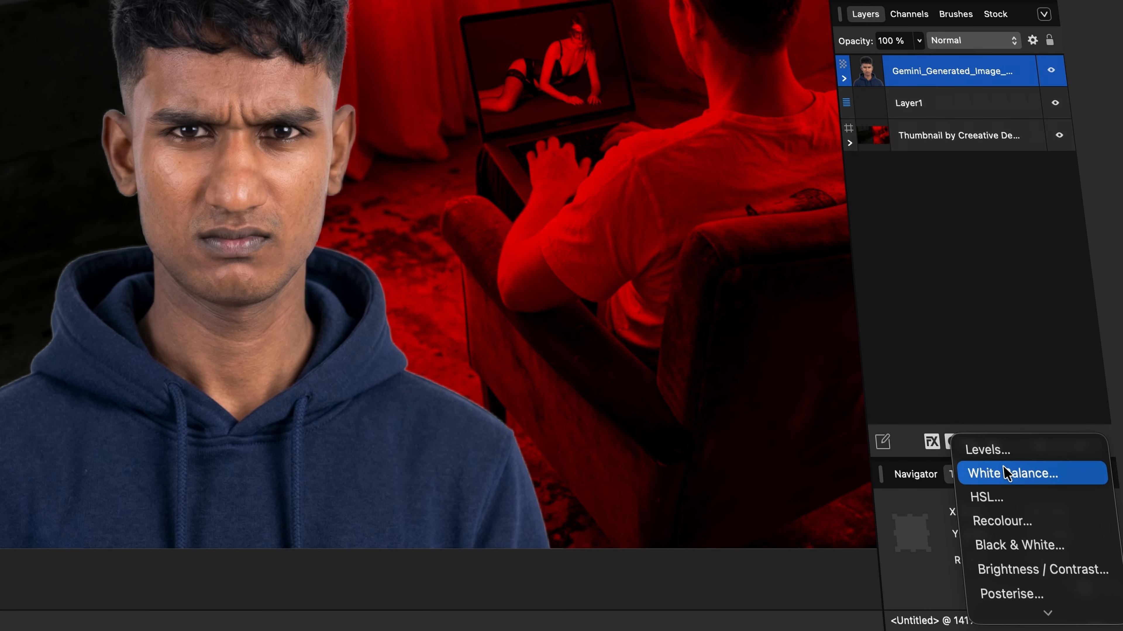
scroll(1029, 547, down, 3)
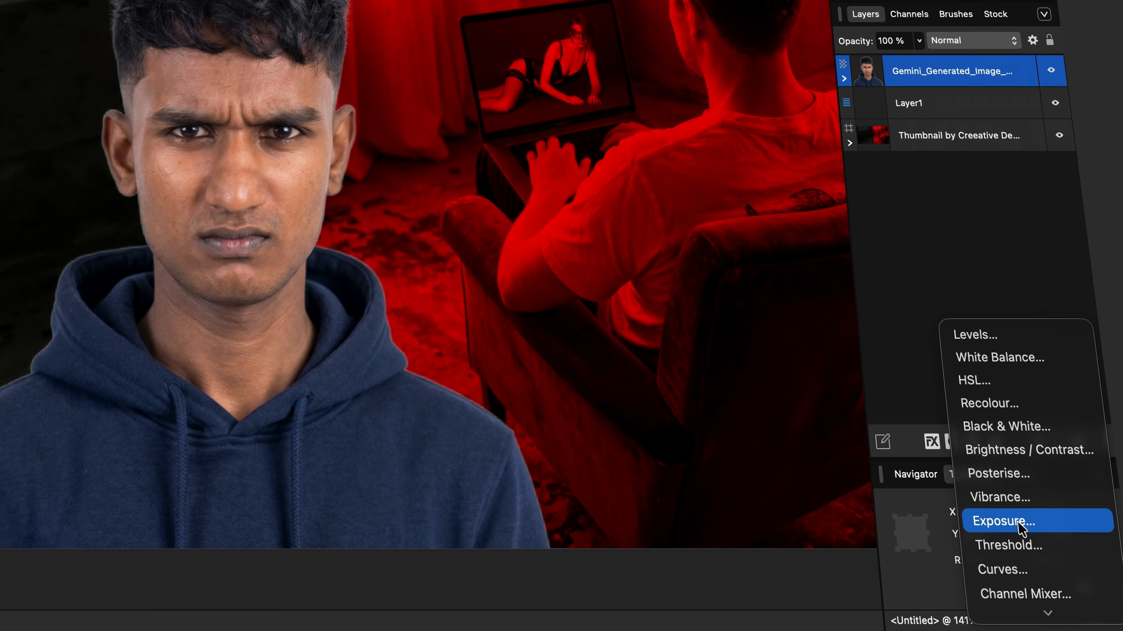
click(1022, 569)
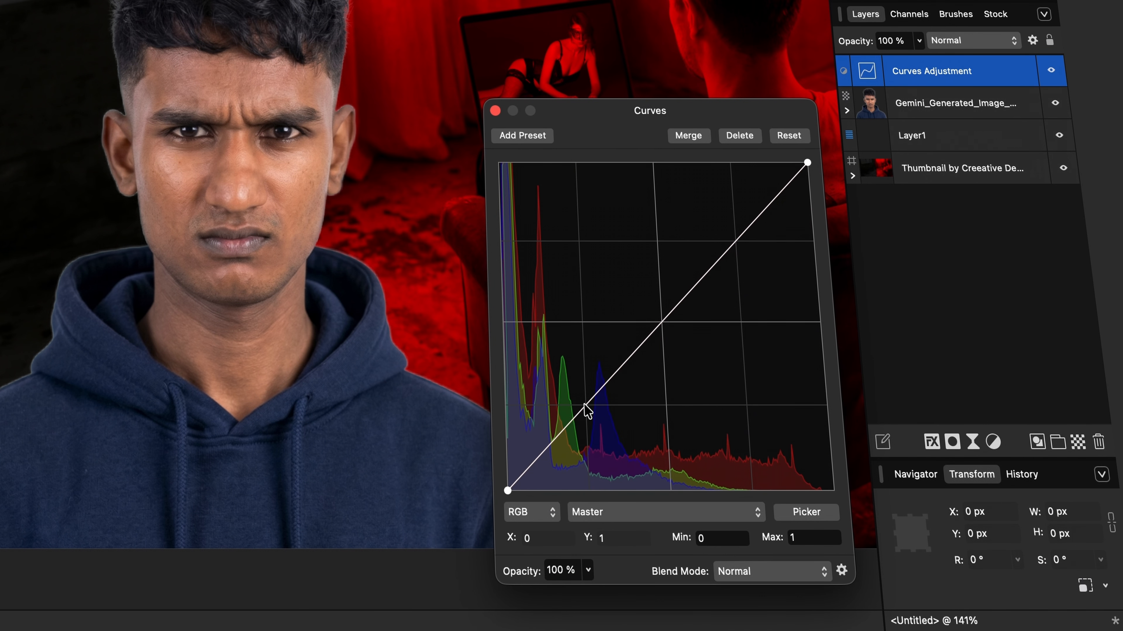
Darken the Master curve slightly with a shadow point at X 0.282, Y 0.245 and a second lowered point in the highlights.
drag(587, 404, 594, 409)
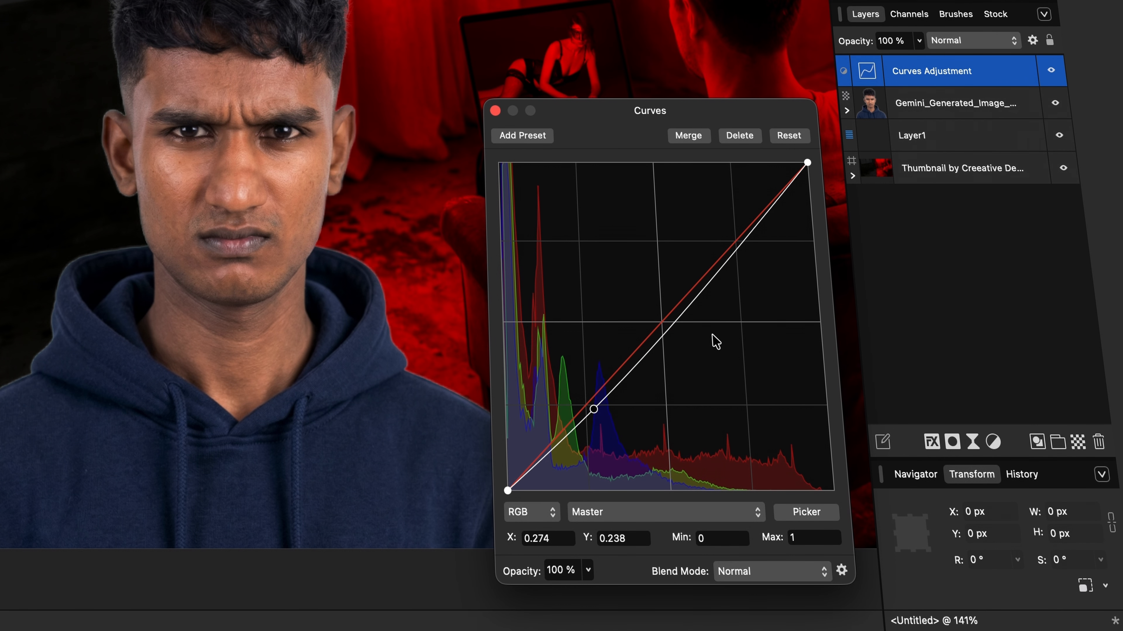
click(728, 258)
drag(728, 257, 730, 259)
drag(595, 409, 596, 407)
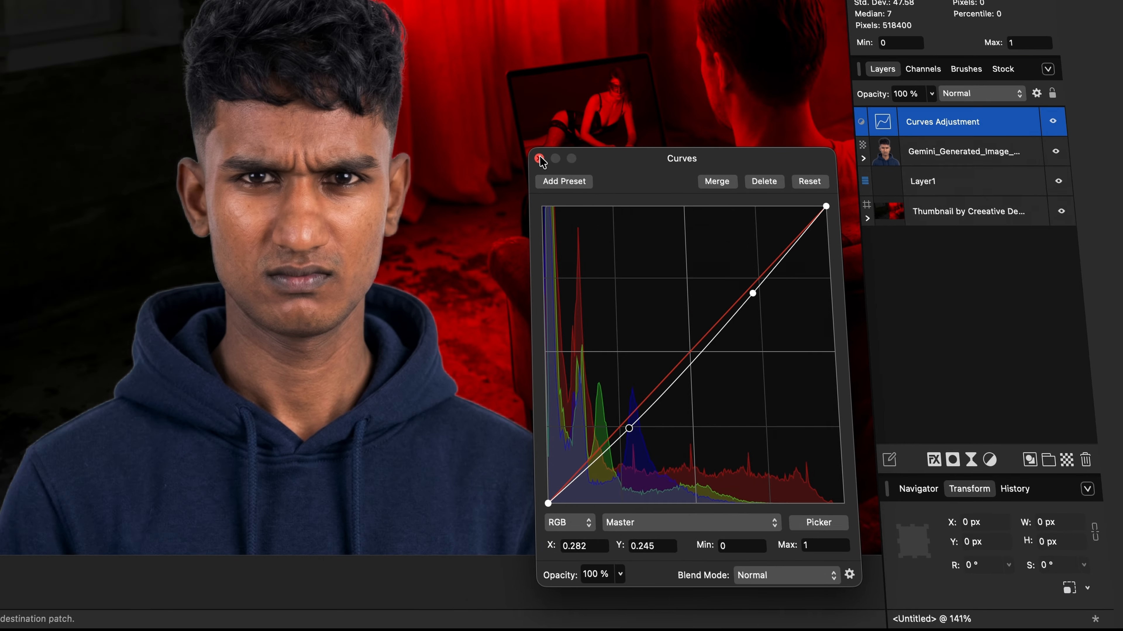
click(540, 158)
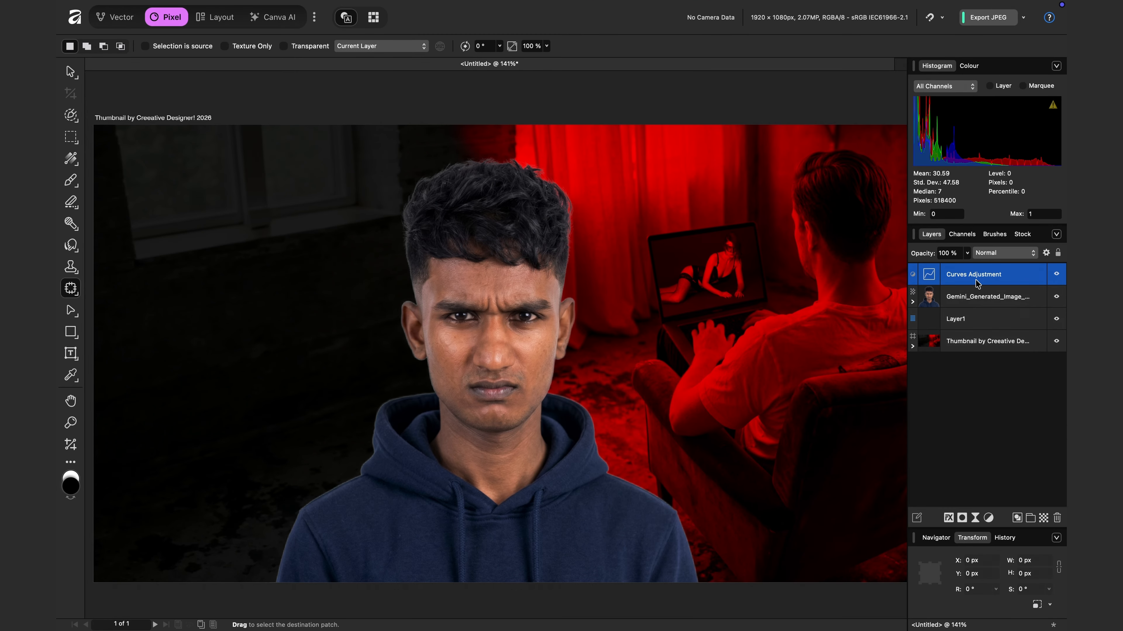
Nest the Curves adjustment inside the portrait layer and add a Vibrance adjustment there with the vibrance raised slightly.
drag(975, 276, 979, 299)
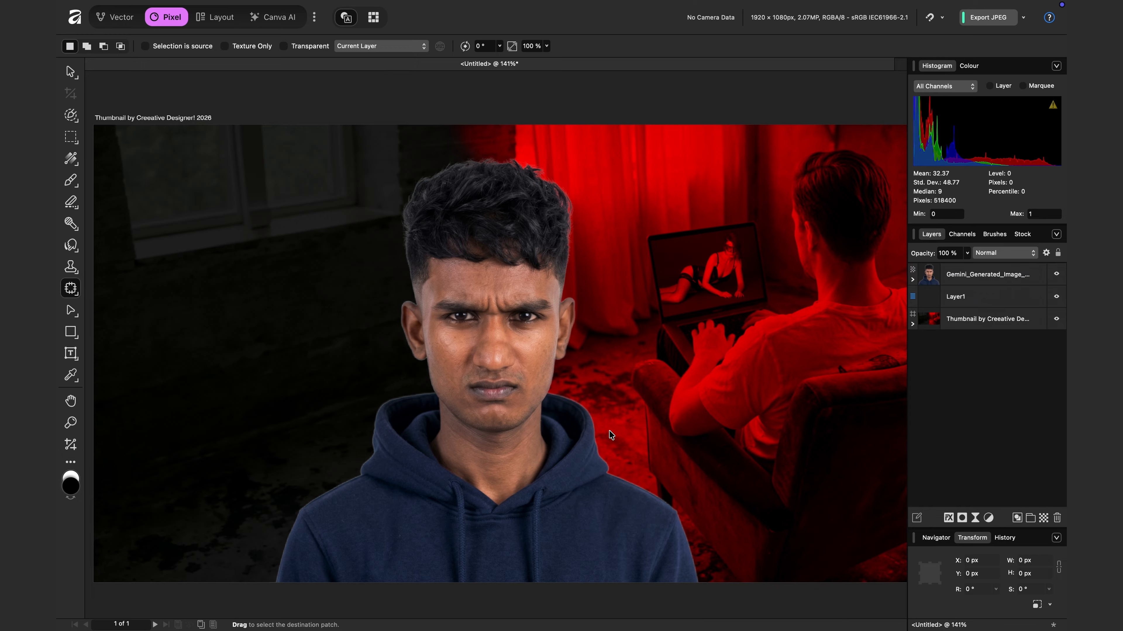
click(989, 520)
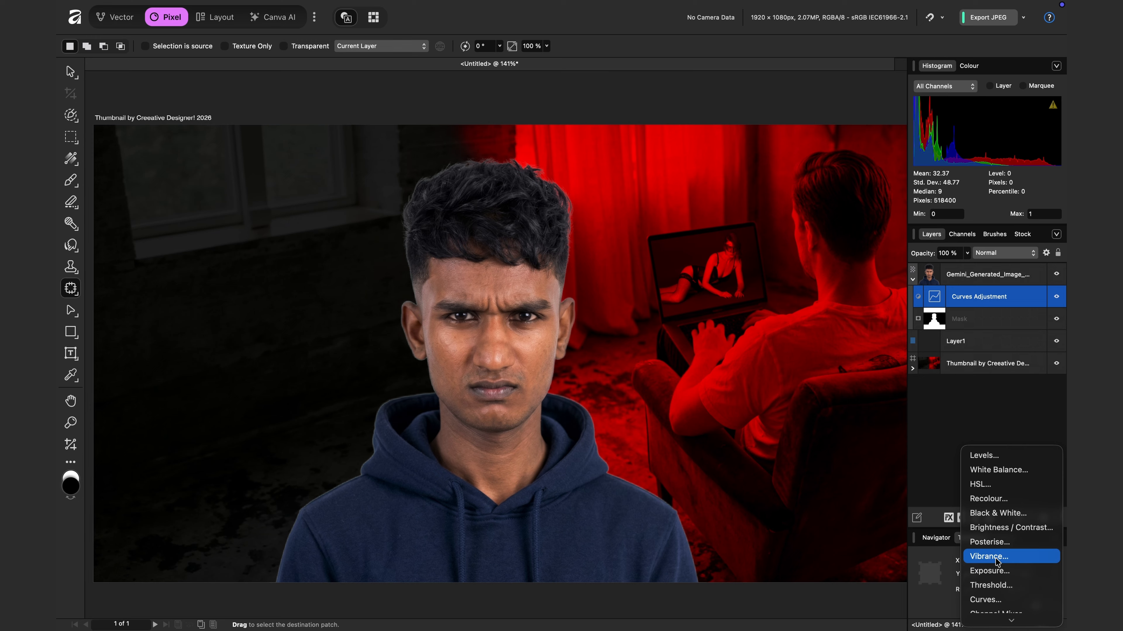
click(997, 561)
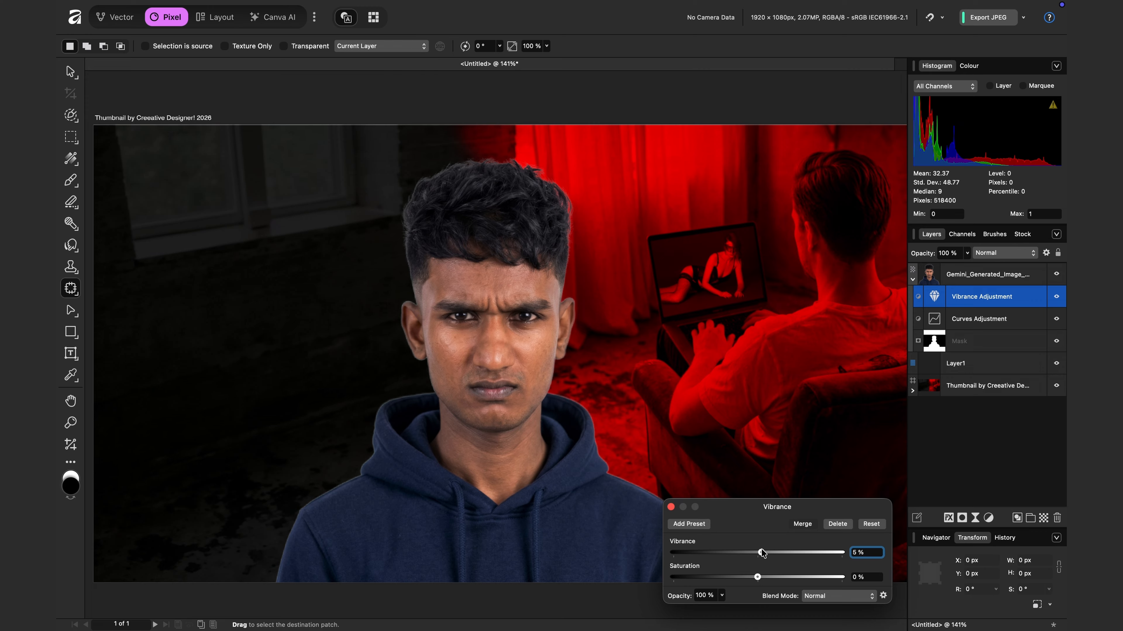
drag(766, 553, 770, 553)
click(671, 508)
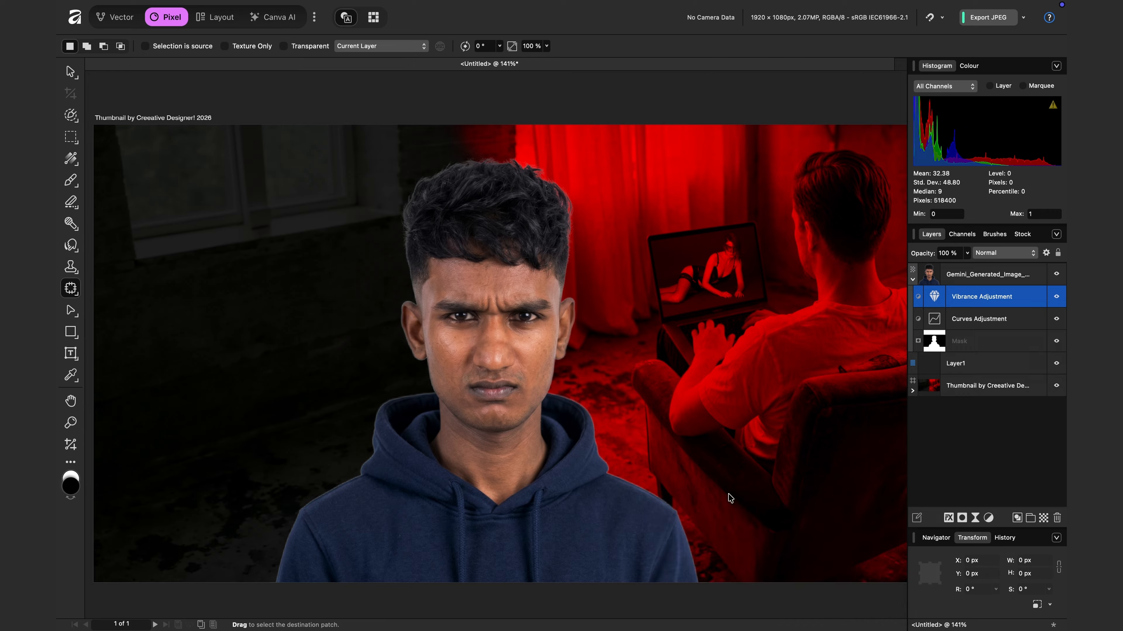
Compare the portrait with and without the Vibrance and Curves adjustments by toggling their visibility.
click(1056, 297)
click(1059, 317)
click(1058, 319)
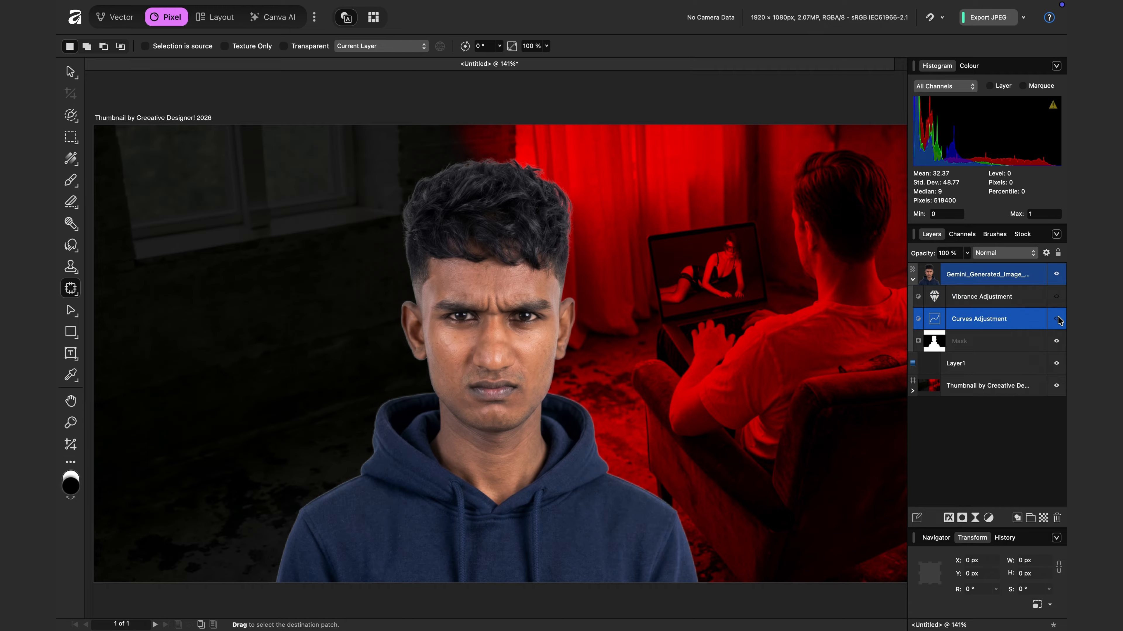
click(1058, 319)
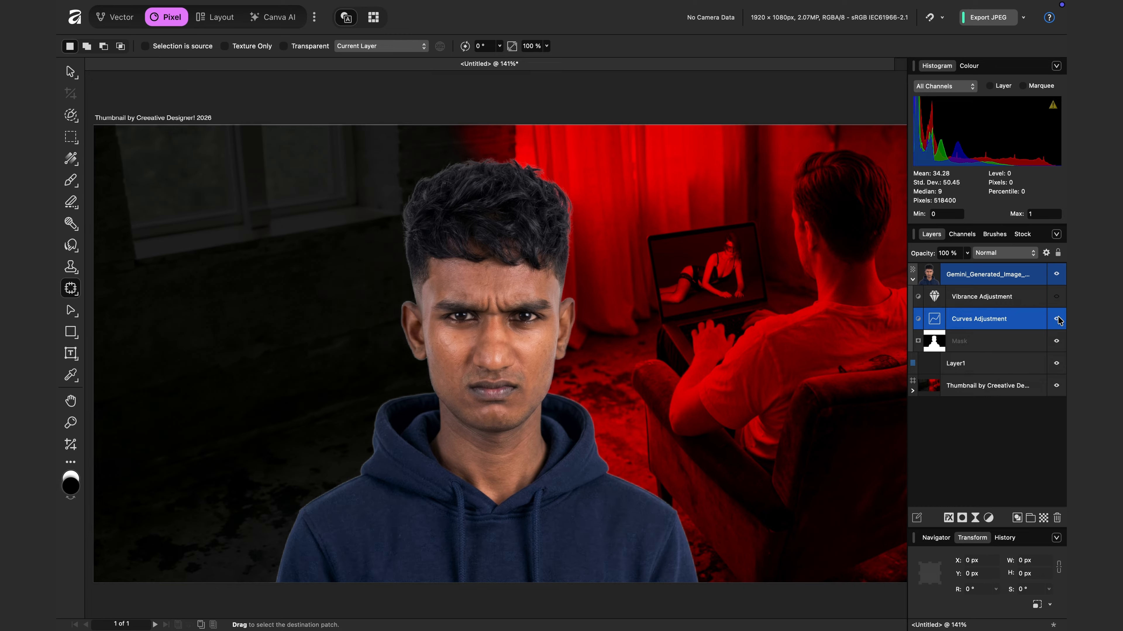
click(1058, 300)
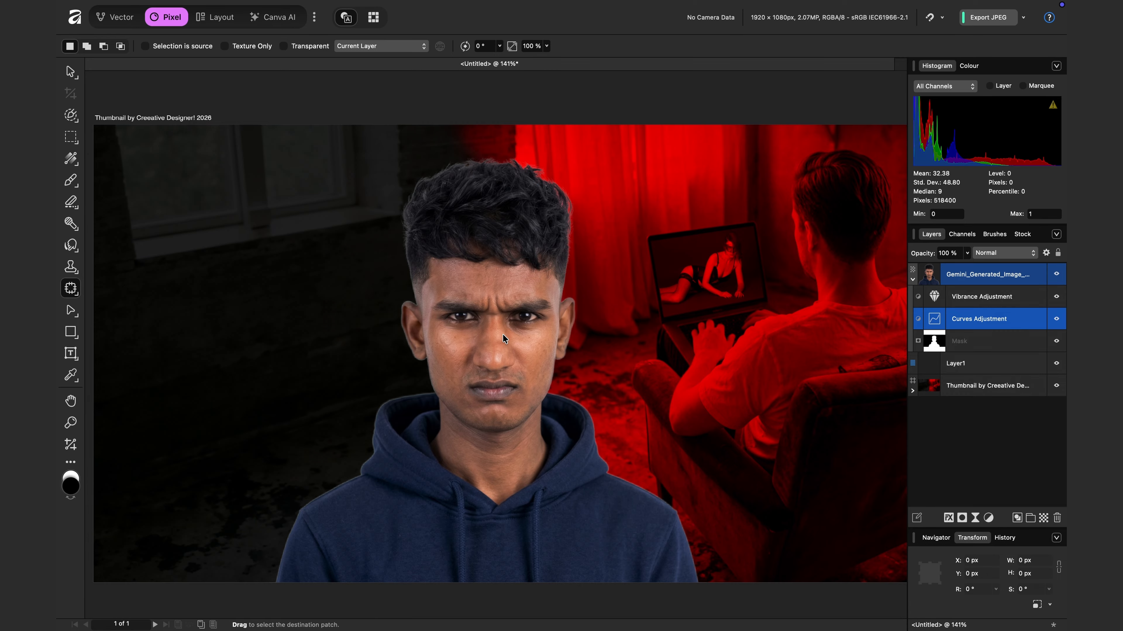
scroll(502, 334, up, 5)
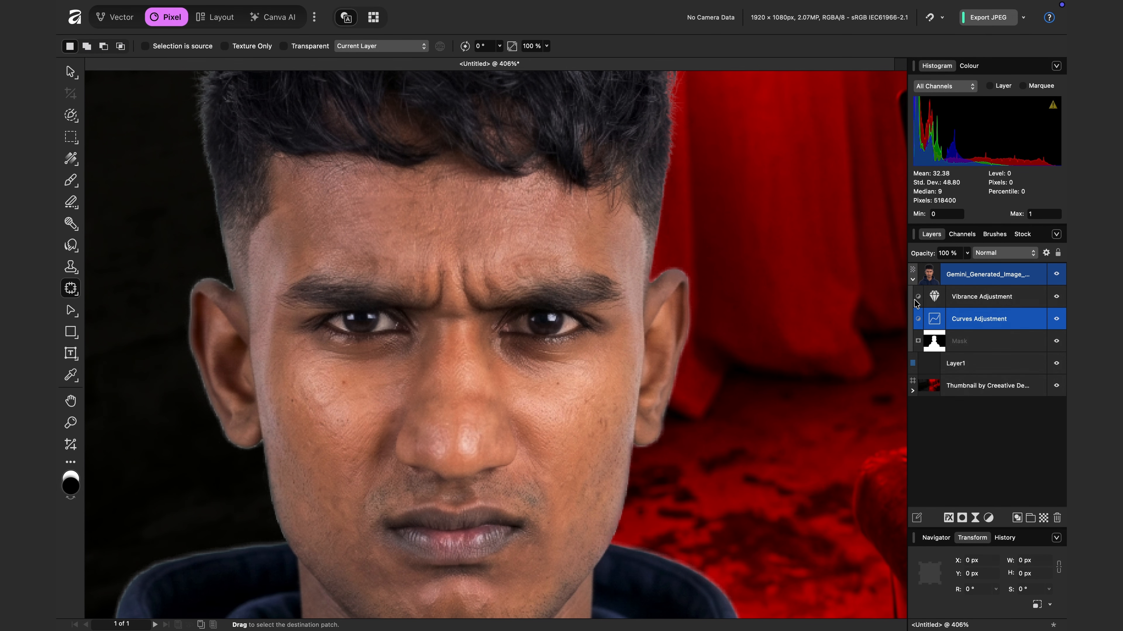
click(1056, 319)
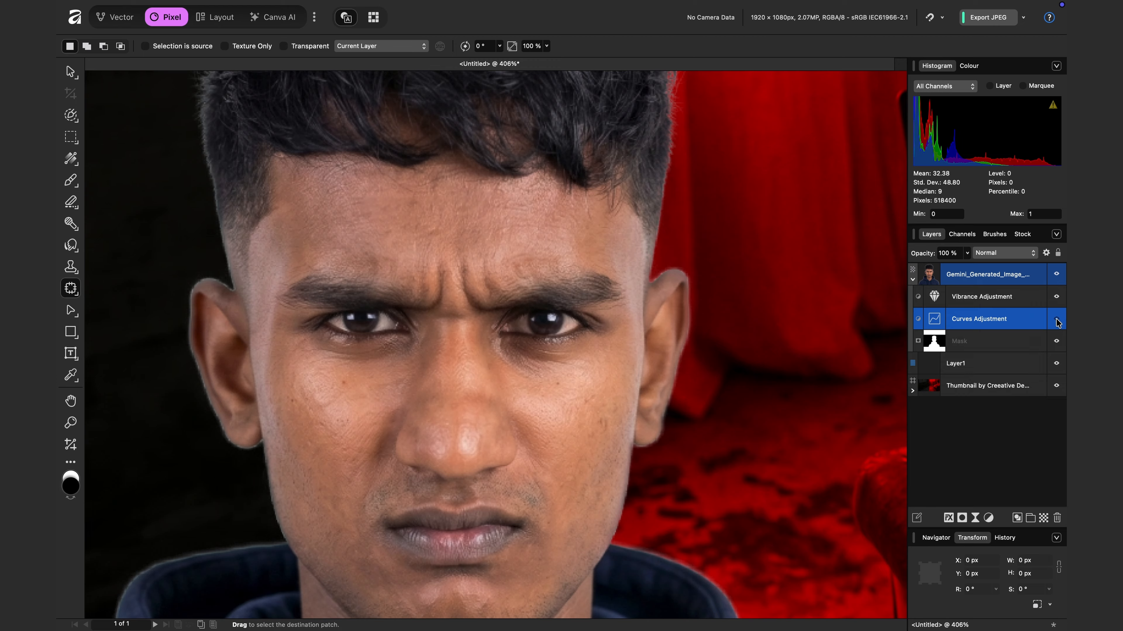
click(1057, 320)
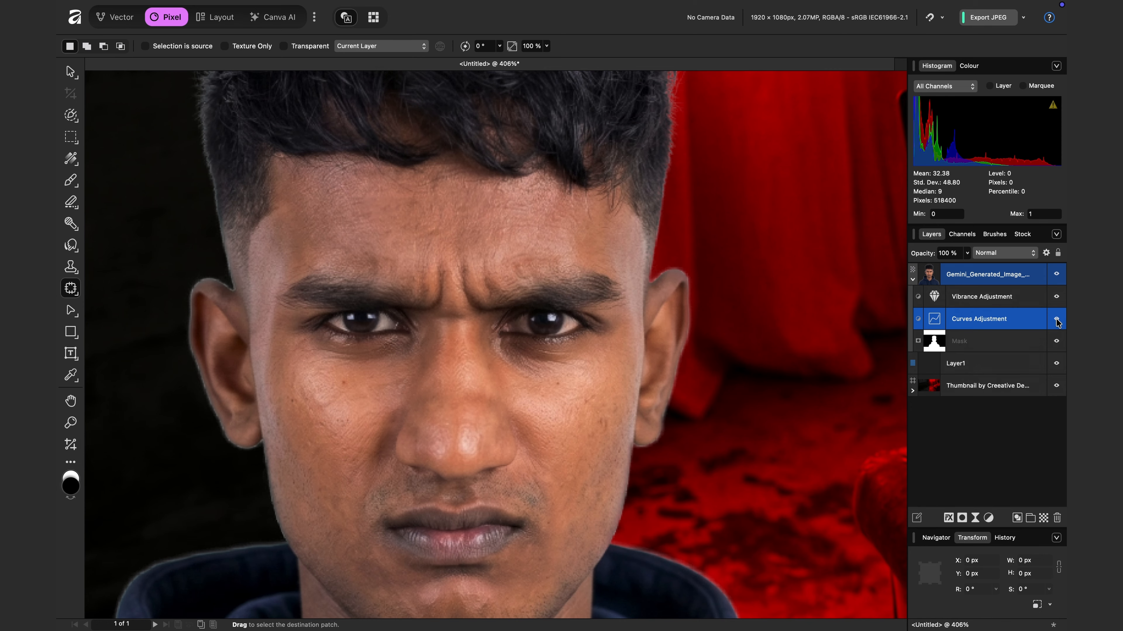
Add a second Curves adjustment inside the portrait layer, below the Vibrance adjustment, and use it to darken the portrait further.
click(988, 518)
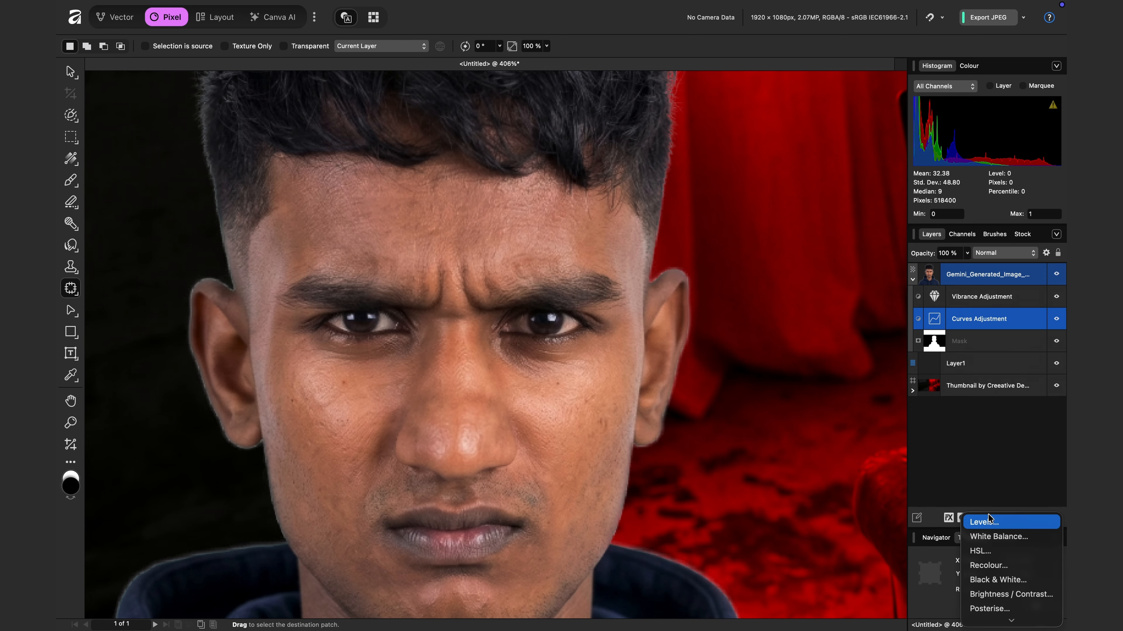
scroll(1000, 565, down, 3)
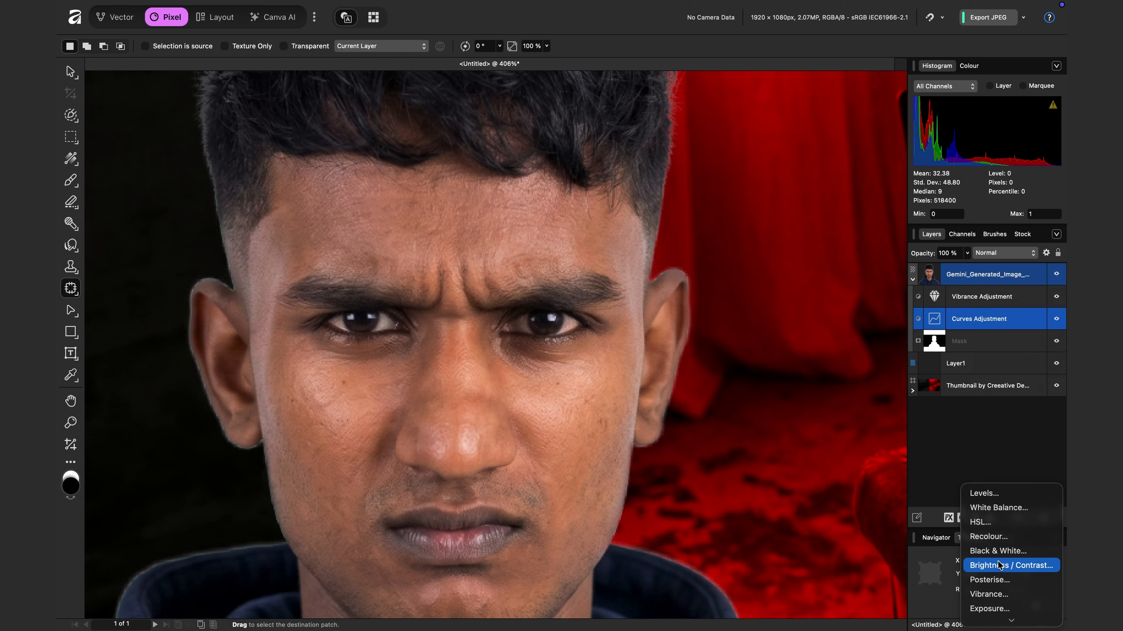
scroll(1000, 565, down, 2)
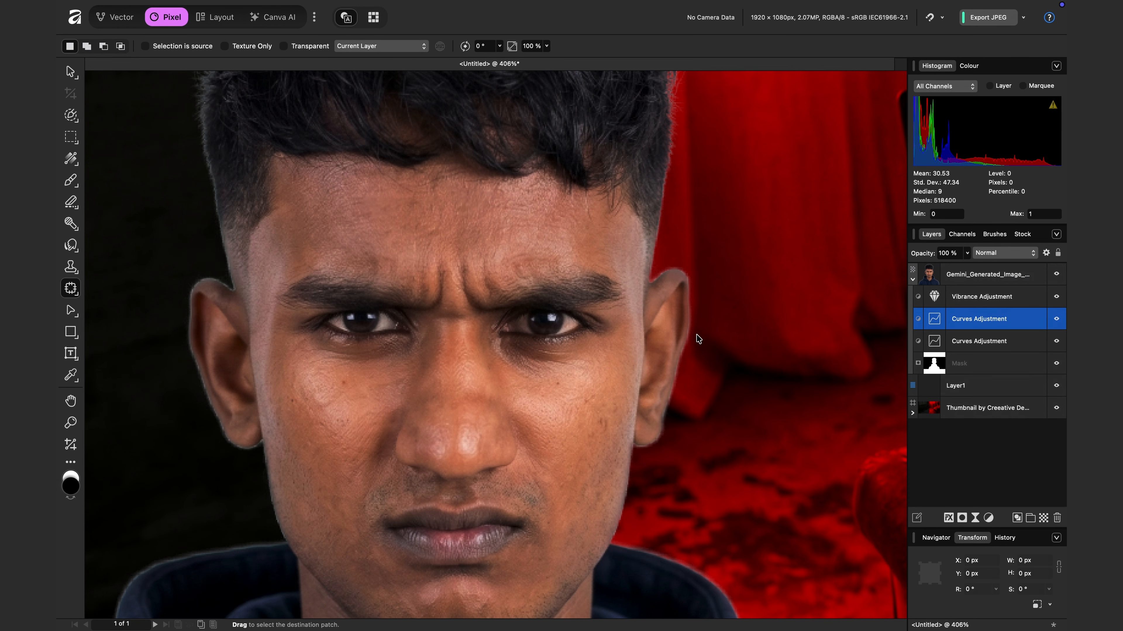
scroll(698, 339, down, 3)
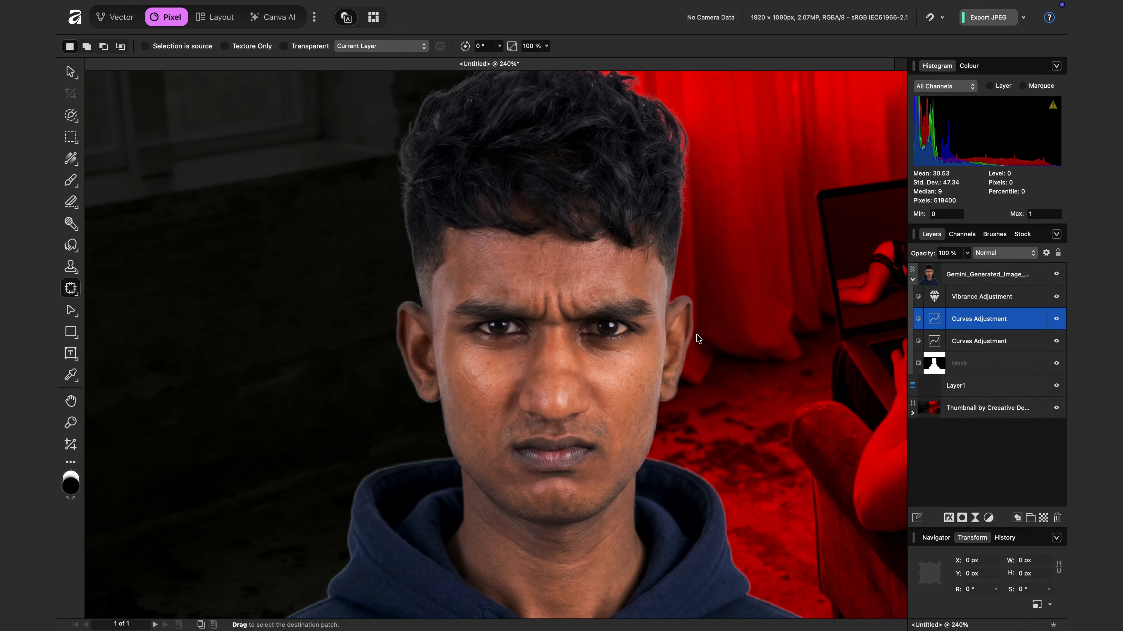
scroll(697, 339, down, 4)
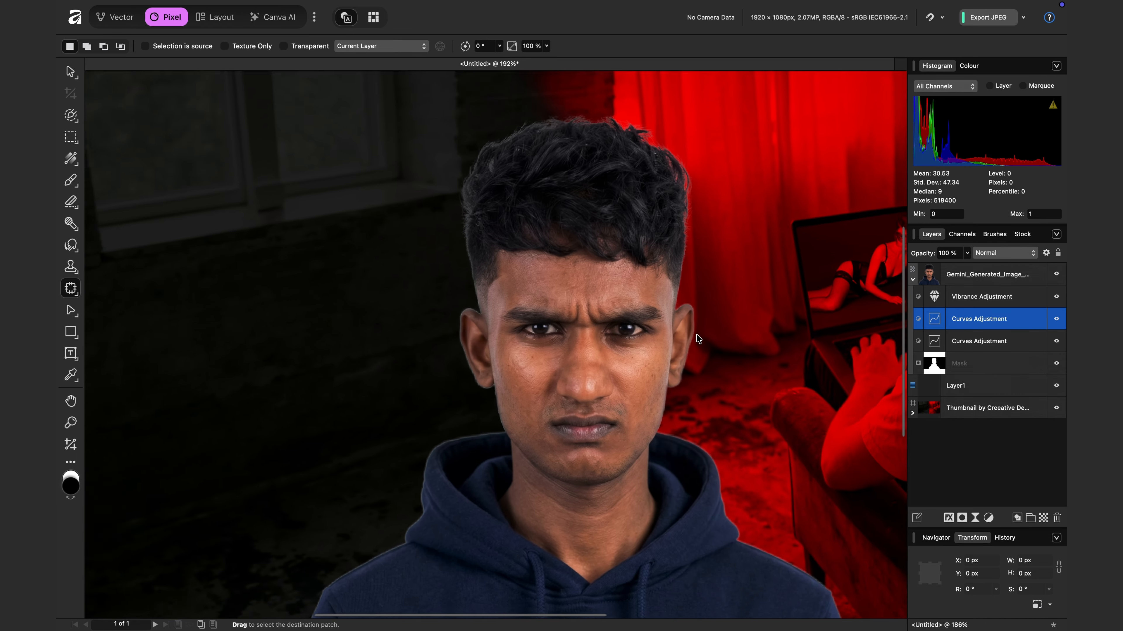
scroll(697, 339, right, 4)
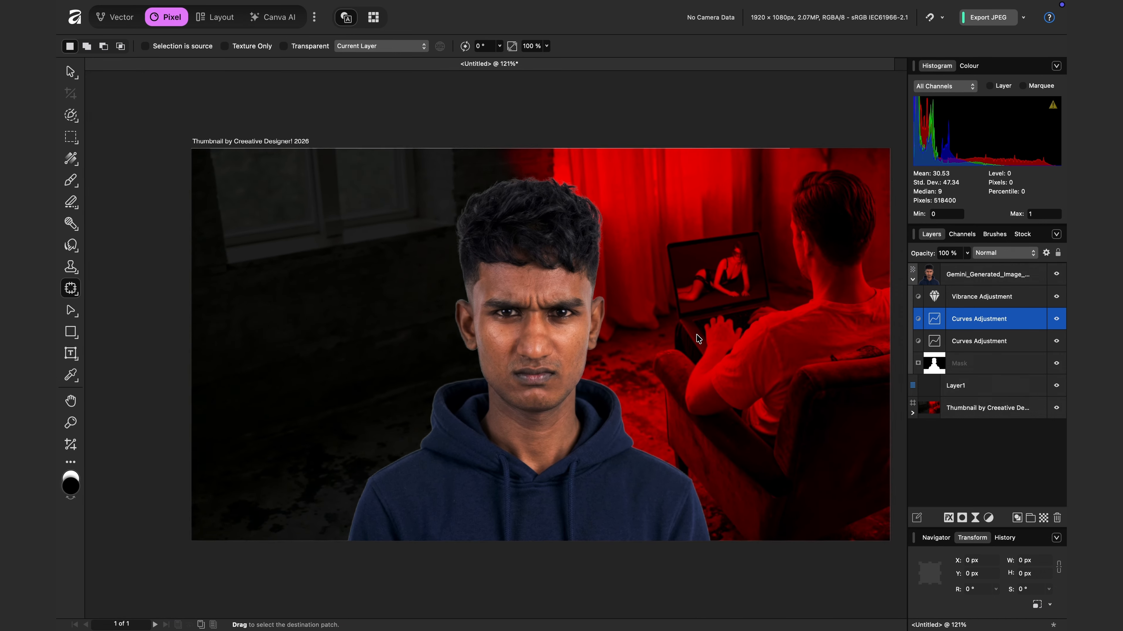
scroll(698, 338, right, 2)
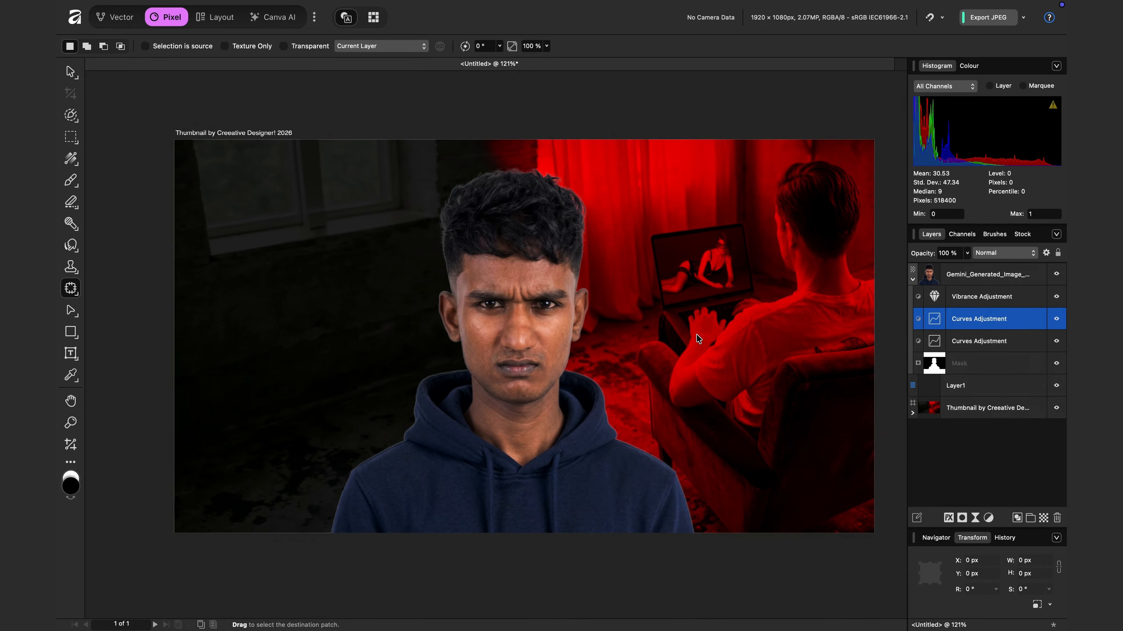
Erase the light fringe along the portrait's hair outline and the hood's upper right edge, using a 6.9 px brush for the finer parts.
click(957, 274)
scroll(507, 173, up, 5)
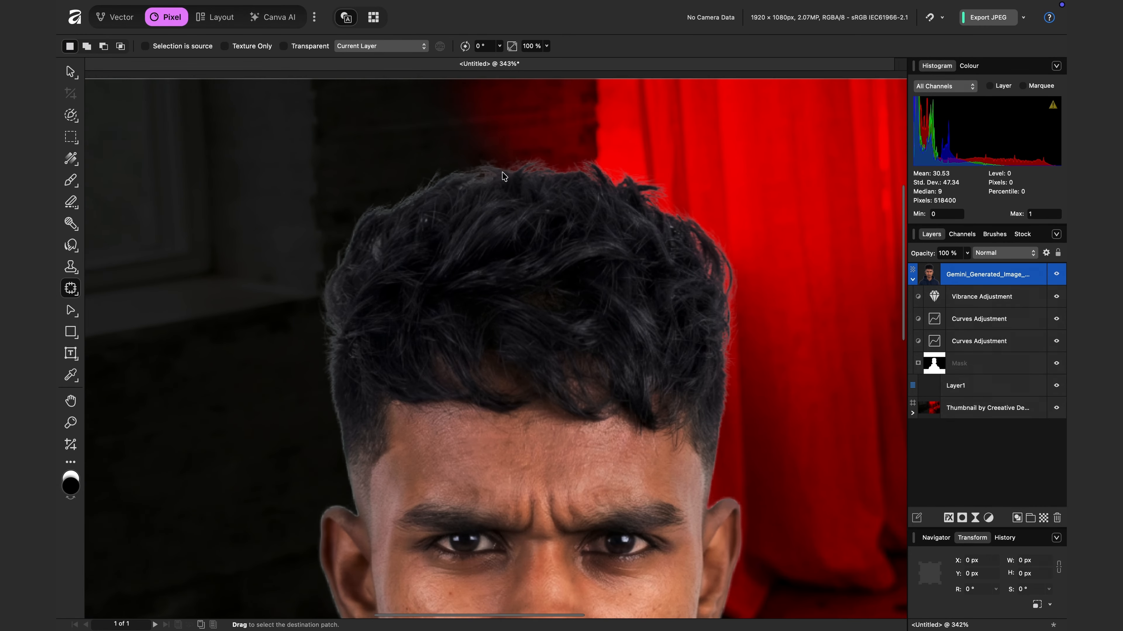
scroll(502, 176, down, 3)
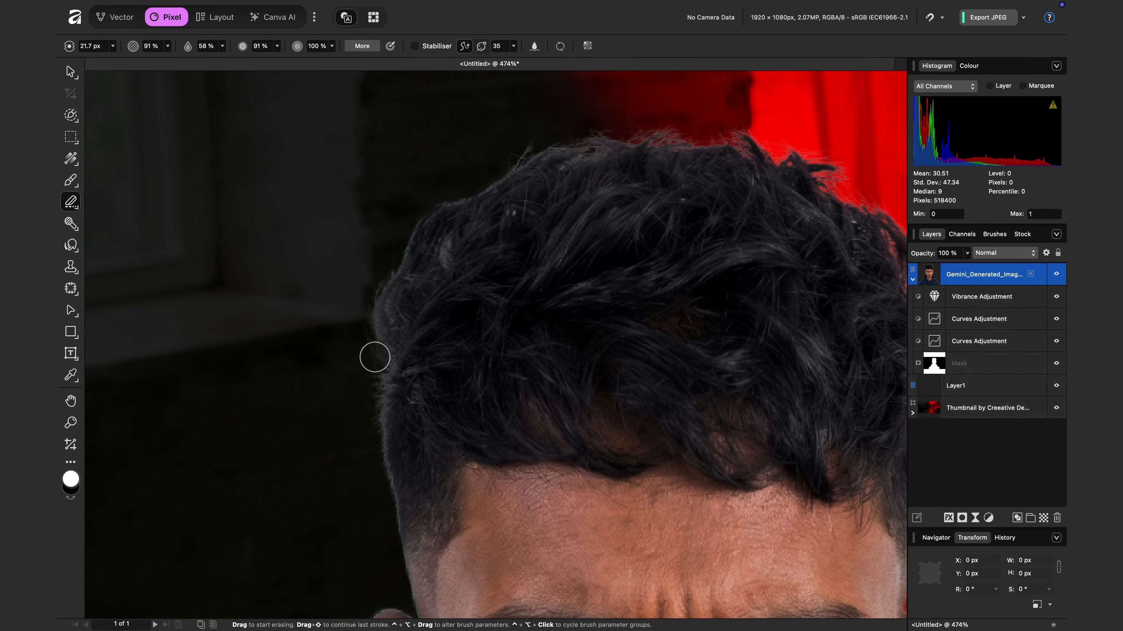
drag(375, 357, 381, 294)
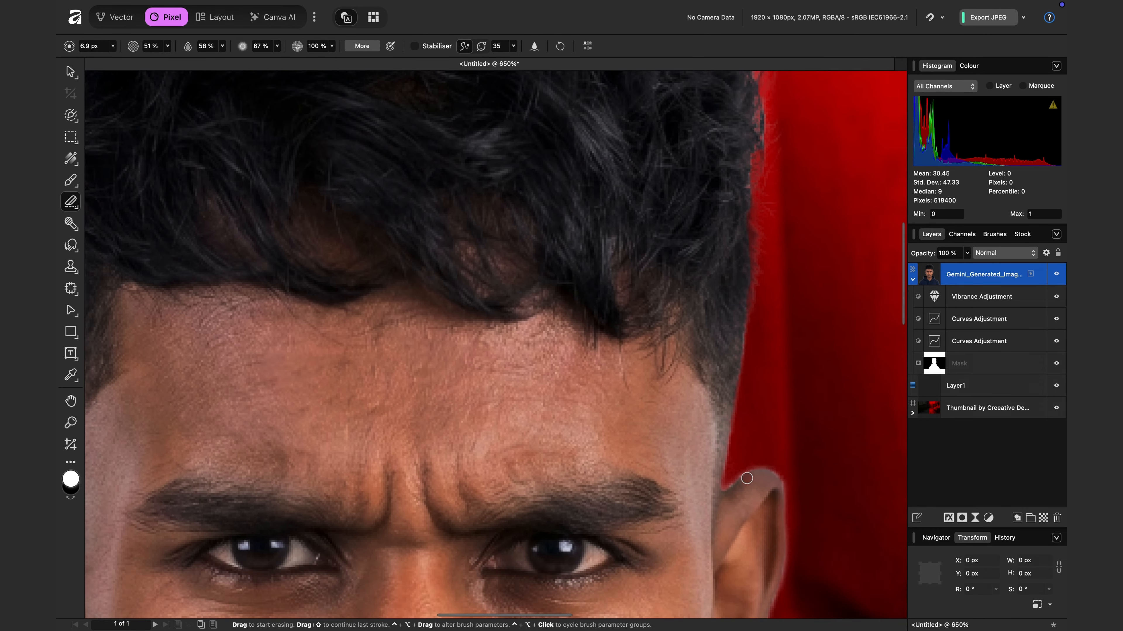
scroll(747, 479, down, 5)
scroll(478, 238, down, 7)
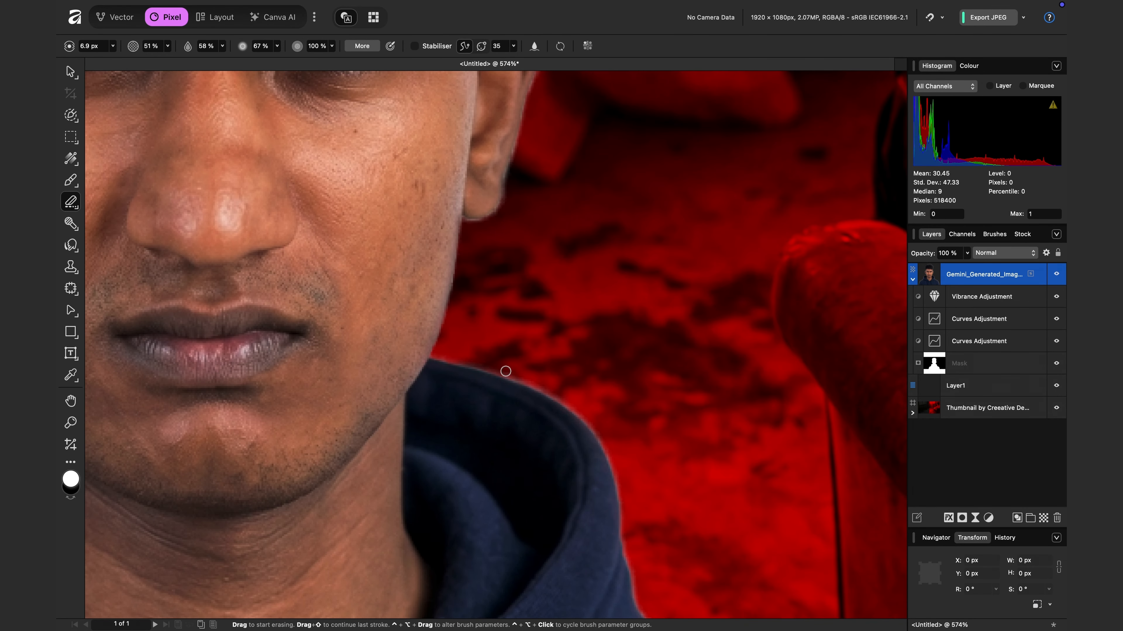
drag(451, 359, 559, 400)
scroll(621, 498, down, 4)
Smudge the light fringe around the left-hand ear and along the top of the hood beside it, setting the brush to 48 px.
click(70, 245)
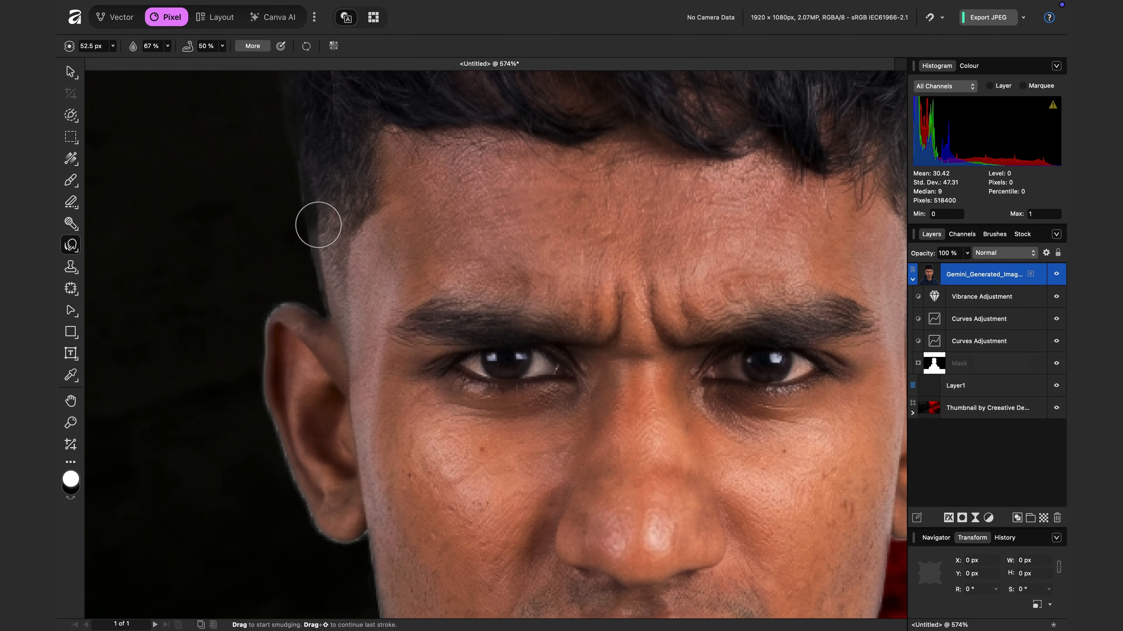
drag(285, 309, 318, 520)
key(bracketleft)
key(bracketleft)
key(bracketleft)
scroll(362, 407, down, 5)
key(bracketright)
key(bracketright)
drag(356, 486, 311, 489)
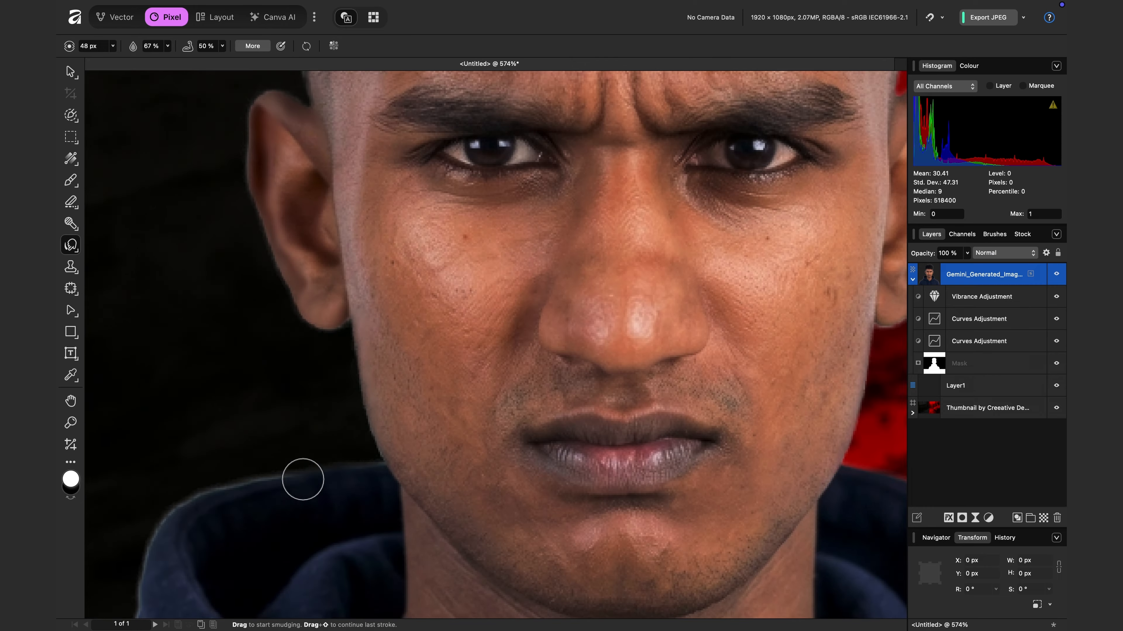
Smudge the light fringe down the left side of the hood and hoodie with the 48 px brush.
scroll(263, 384, down, 8)
scroll(247, 248, down, 6)
drag(248, 225, 166, 455)
scroll(160, 458, down, 3)
scroll(393, 434, down, 10)
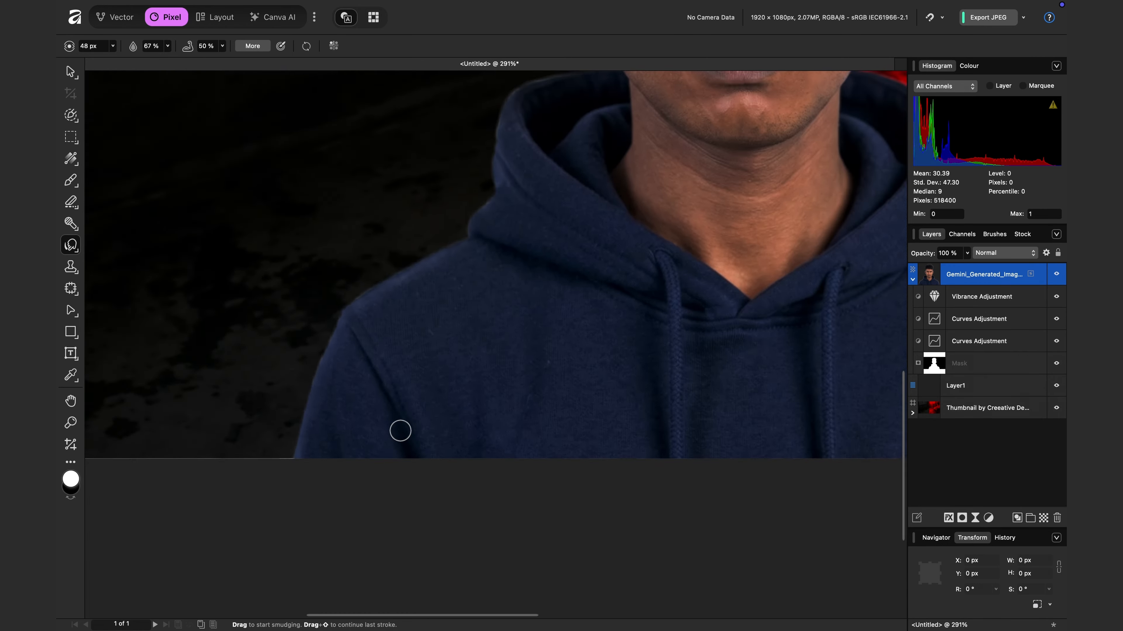
scroll(388, 440, left, 2)
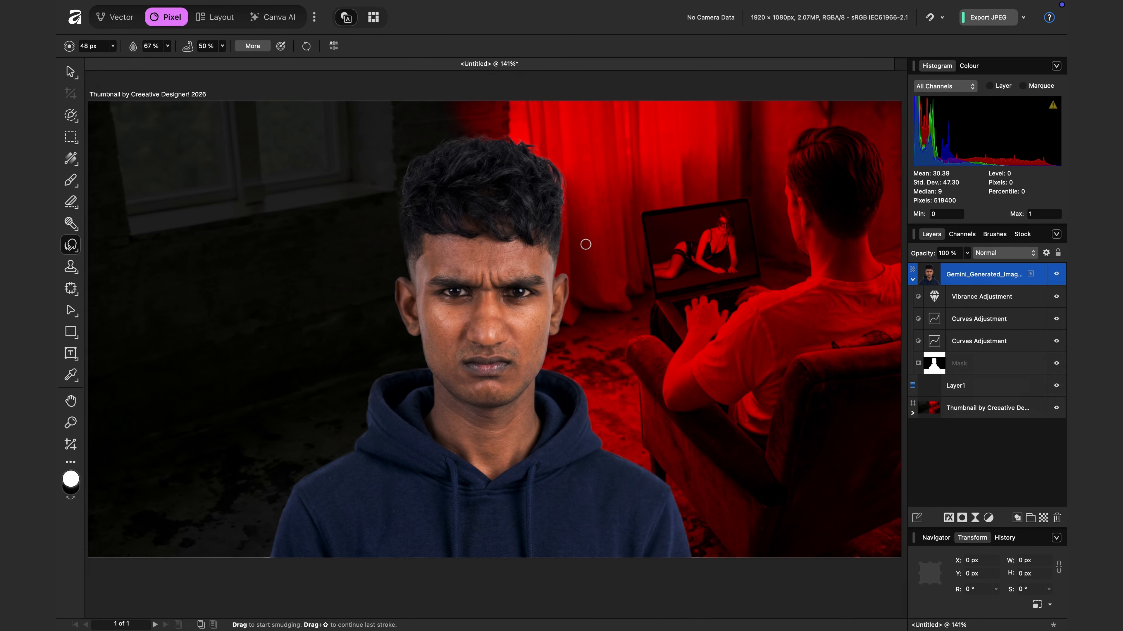
Lock the portrait layer and the thumbnail artboard, and delete the empty Layer1 between them.
click(912, 281)
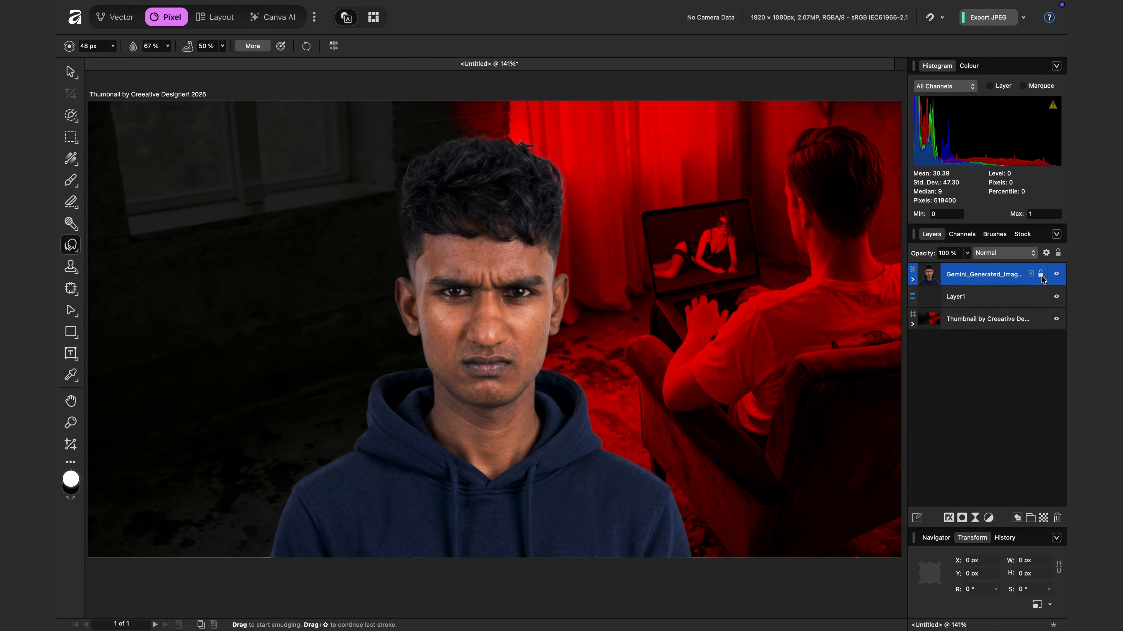
click(1044, 304)
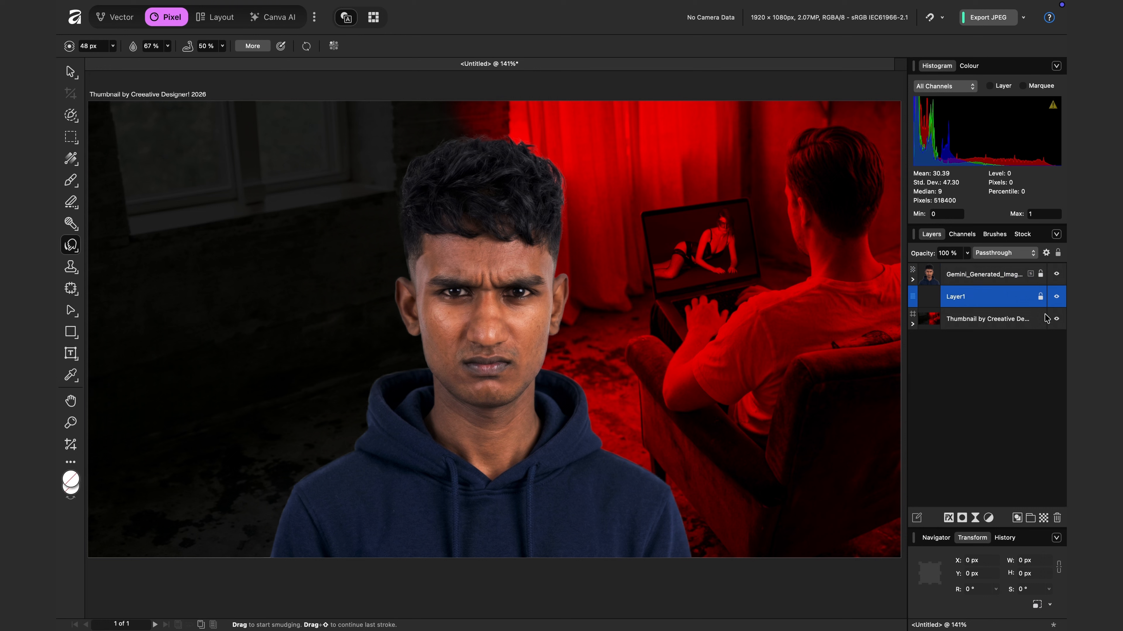
click(1046, 326)
click(1014, 298)
click(1057, 518)
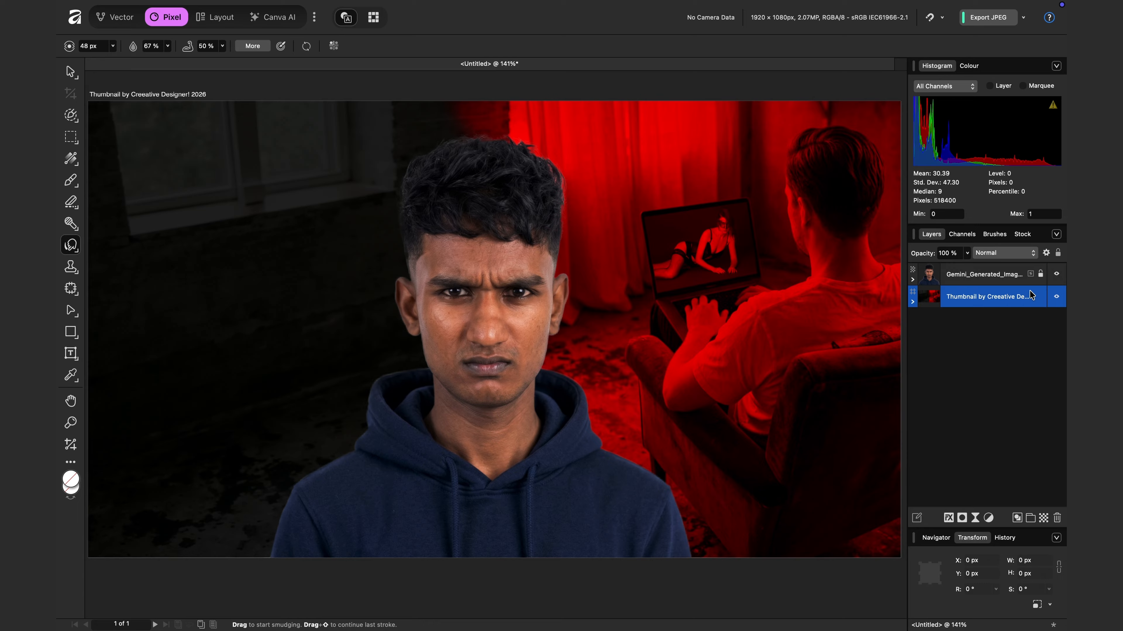
click(1040, 298)
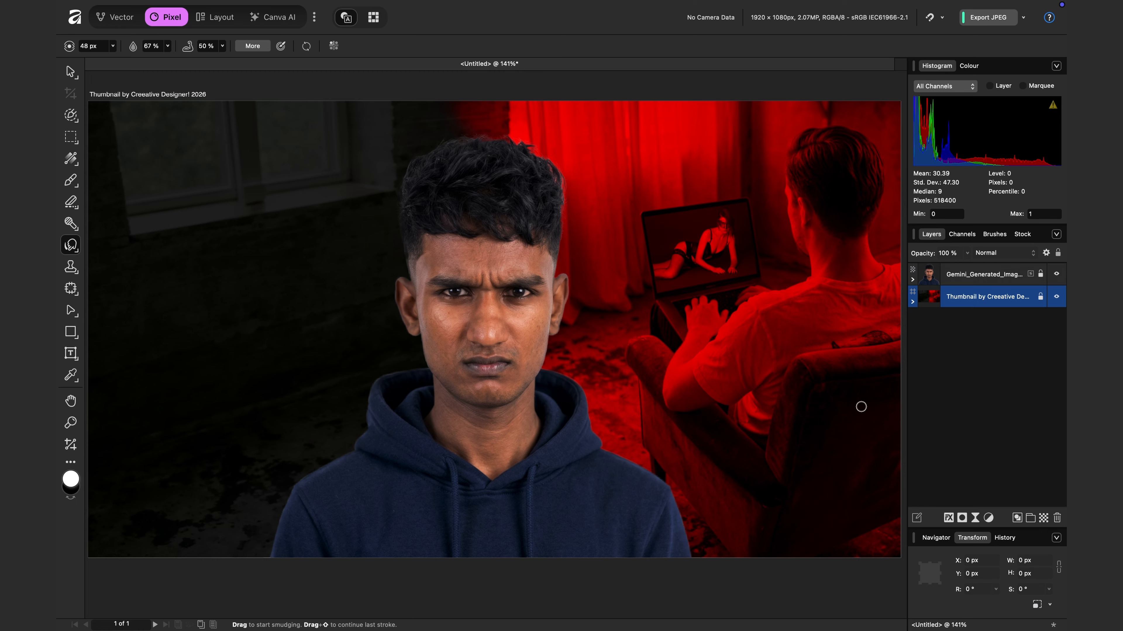
Add a new layer above the portrait and paint a red 23.3 px rim along its right edge from the hair to the hoodie's bottom.
click(989, 282)
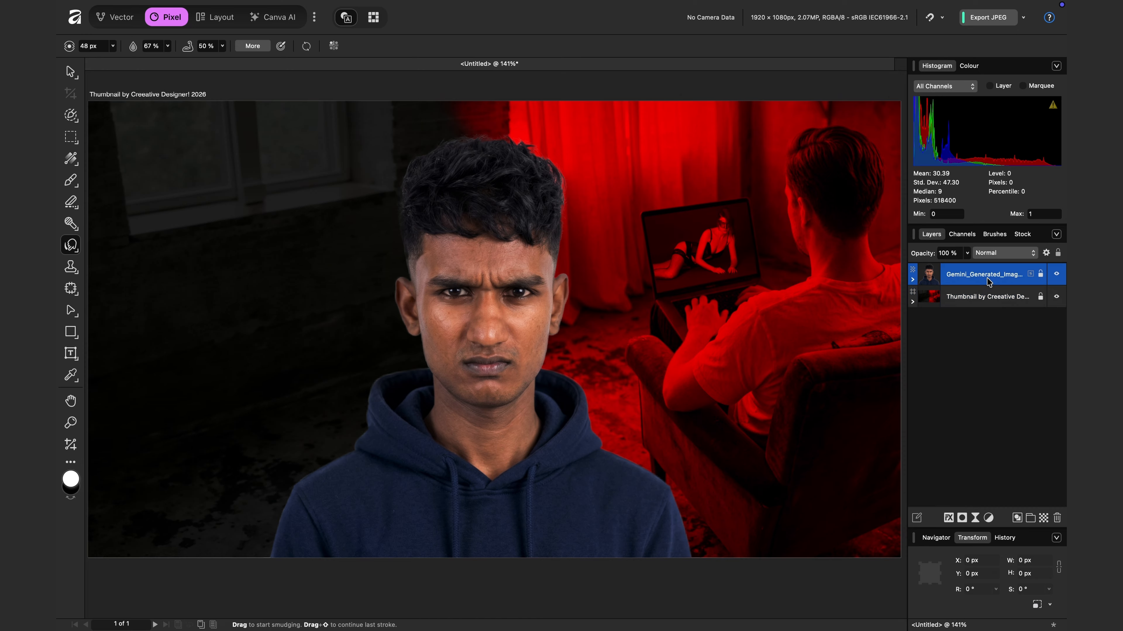
click(1018, 519)
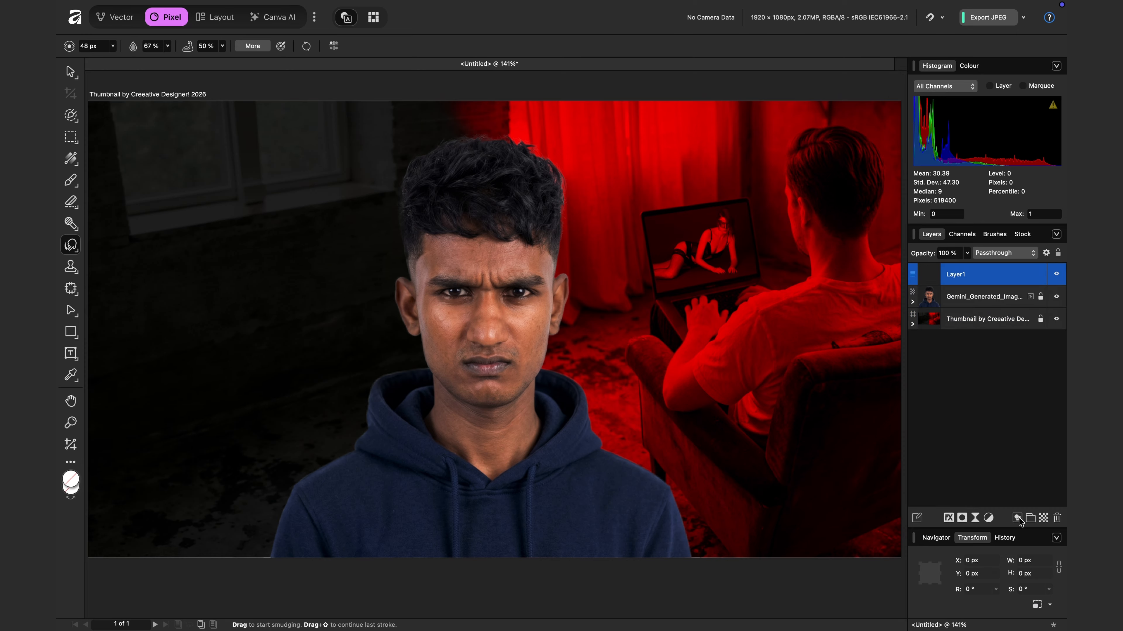
click(71, 181)
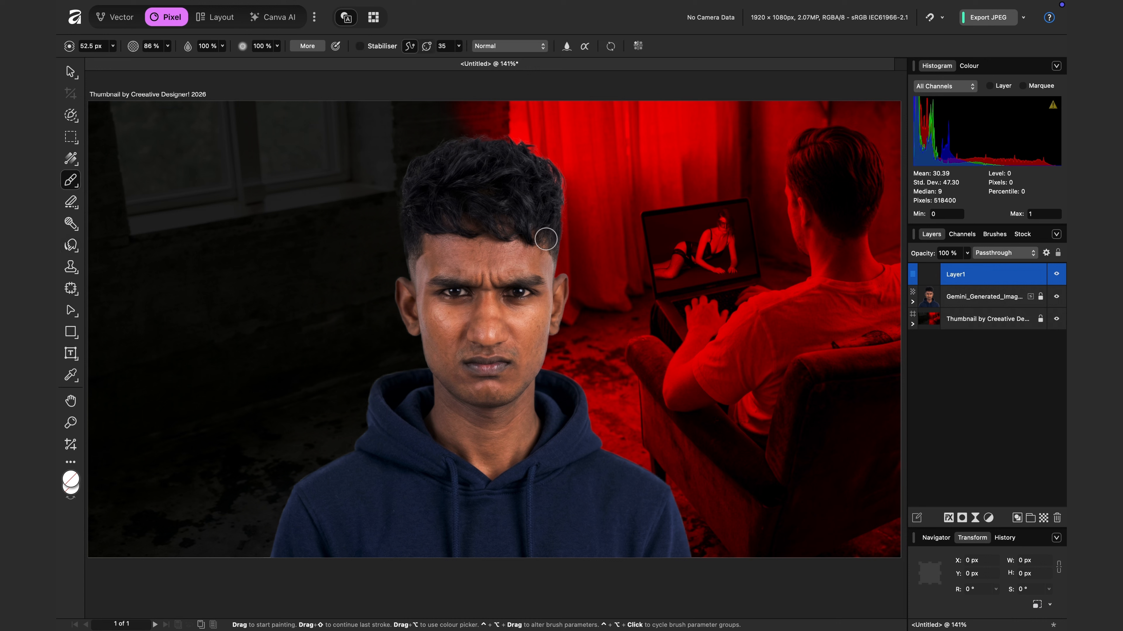
key(bracketleft)
key(bracketleft)
key(bracketleft)
key(bracketleft)
key(bracketleft)
mouse_move(522, 148)
mouse_down()
mouse_move(537, 151)
mouse_move(559, 191)
mouse_move(555, 285)
mouse_move(572, 271)
mouse_move(545, 369)
mouse_move(578, 386)
mouse_move(592, 443)
mouse_move(659, 485)
mouse_move(697, 551)
mouse_up()
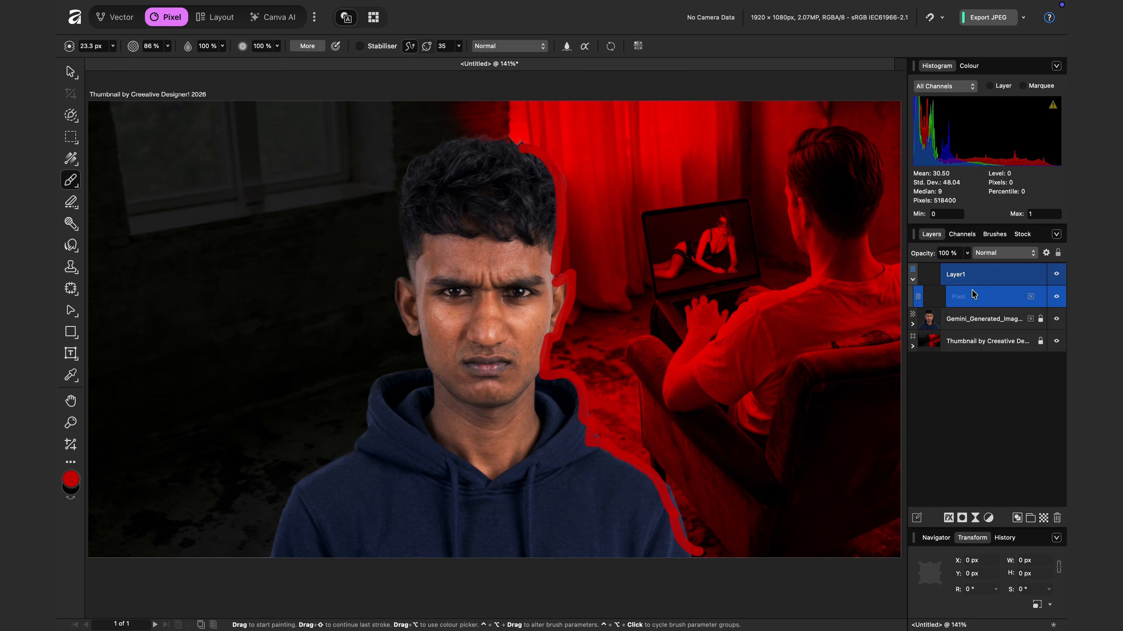
Nest the painted red rim layer inside the portrait layer to clip it to the cut-out.
drag(972, 296, 971, 323)
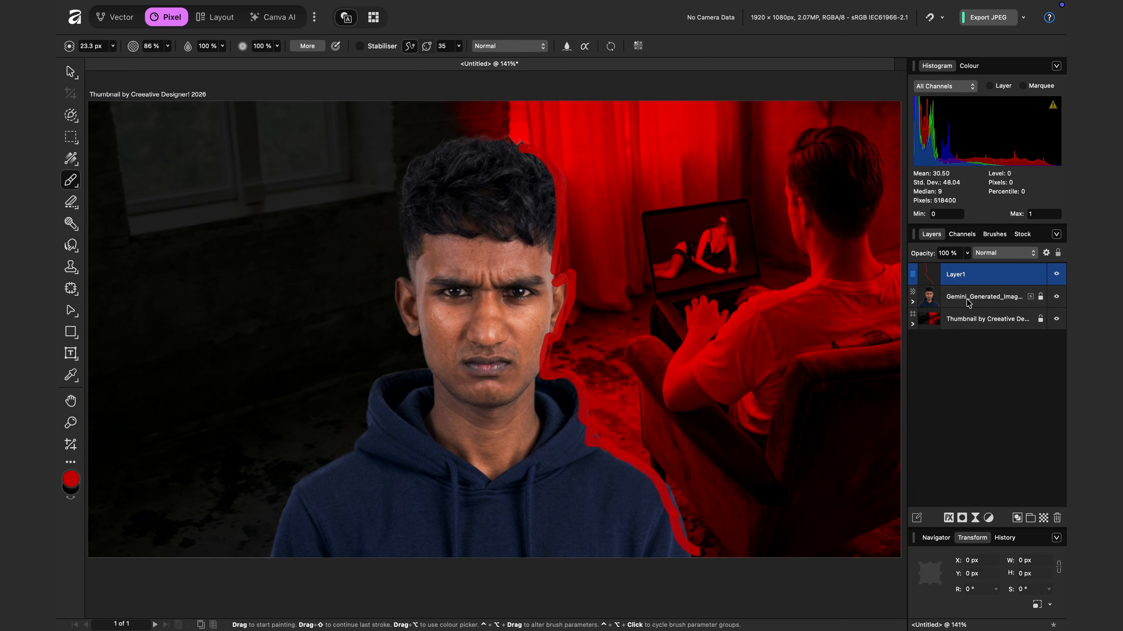
drag(967, 274, 968, 297)
click(913, 279)
drag(972, 407, 980, 274)
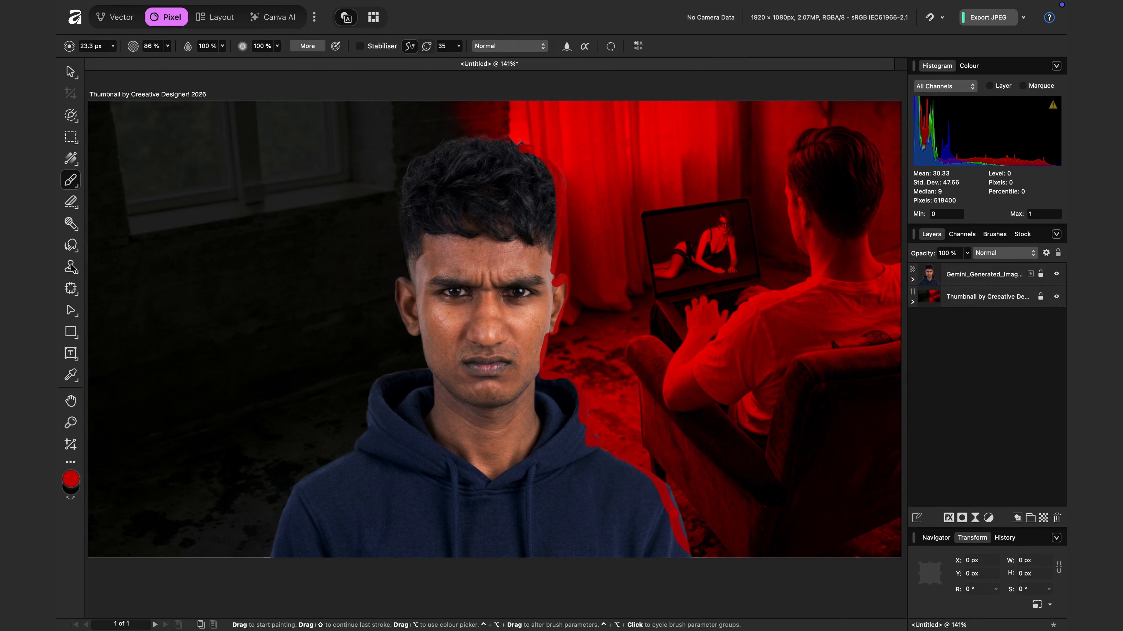
Smudge the red rim into the right side of the hair with a 256.6 px brush and set its blend mode to Overlay.
click(70, 246)
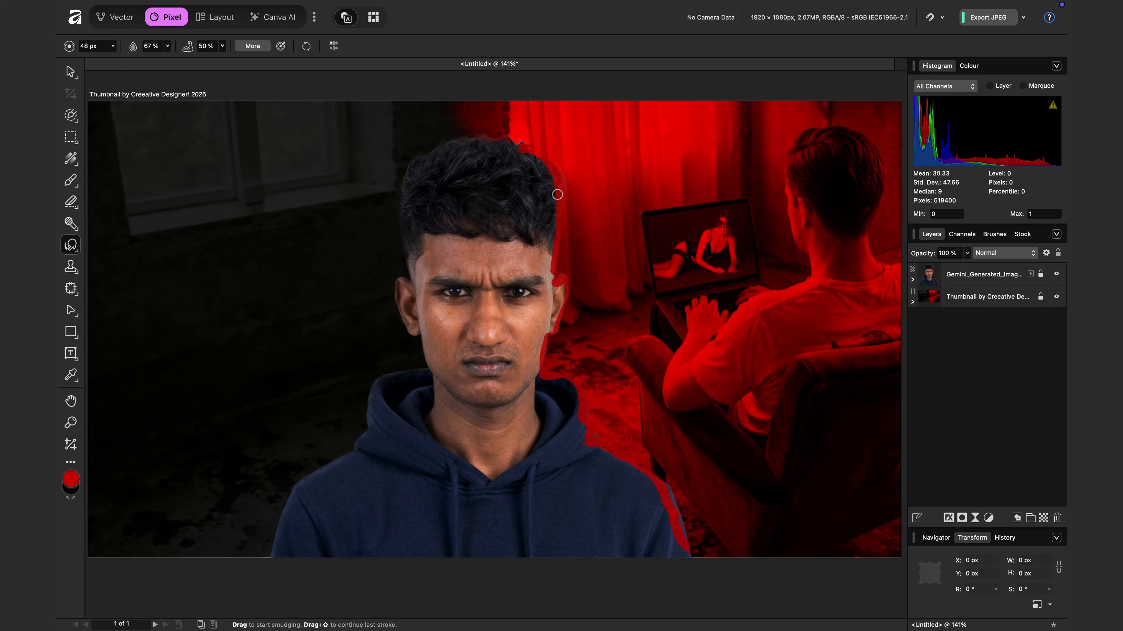
key(bracketright)
key(bracketright)
key(bracketright)
key(bracketright)
key(bracketright)
key(bracketright)
key(bracketright)
key(bracketright)
mouse_move(546, 191)
mouse_down()
mouse_move(521, 195)
mouse_move(564, 181)
mouse_move(531, 167)
mouse_move(501, 180)
mouse_move(519, 166)
mouse_move(509, 145)
mouse_move(527, 189)
mouse_move(549, 196)
mouse_move(529, 201)
mouse_move(554, 239)
mouse_move(533, 239)
mouse_move(572, 248)
mouse_move(546, 258)
mouse_move(569, 256)
mouse_up()
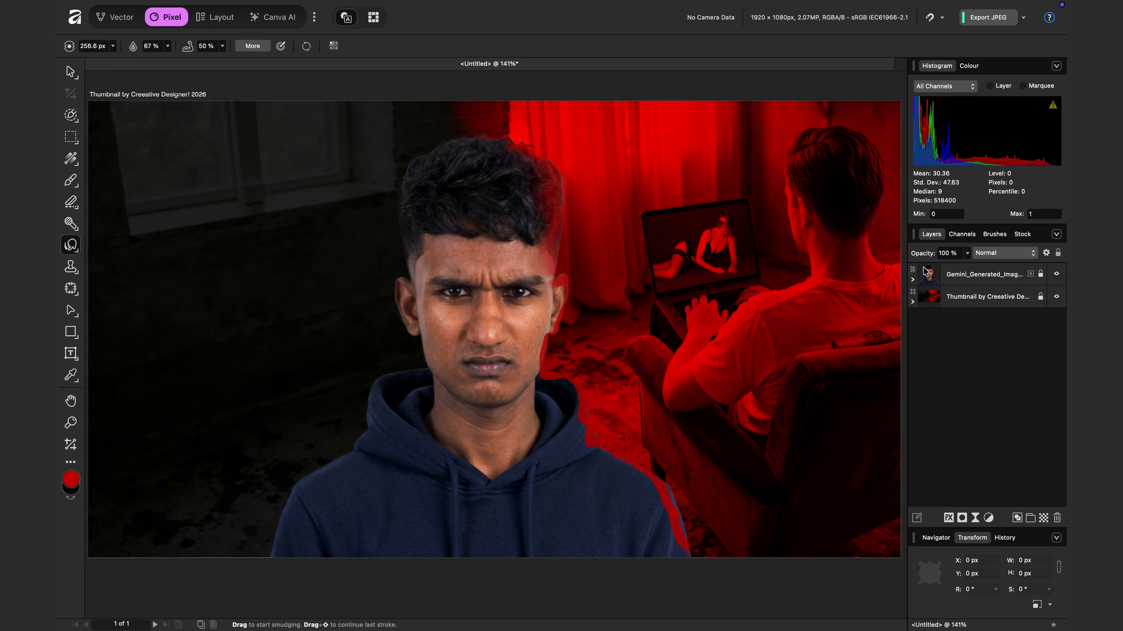
click(981, 256)
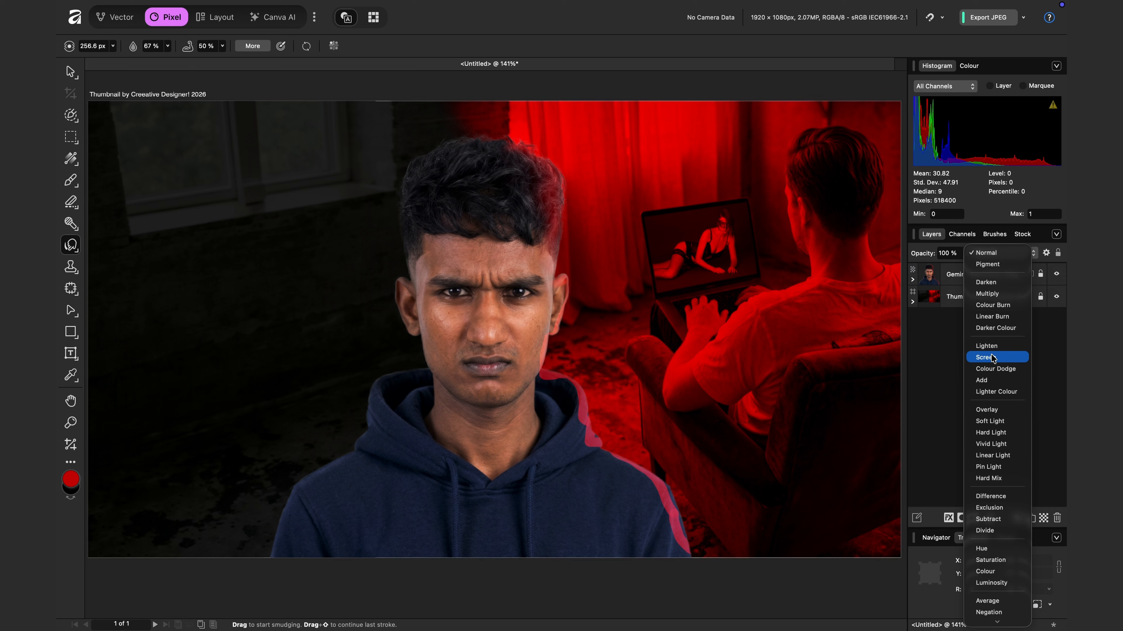
click(988, 413)
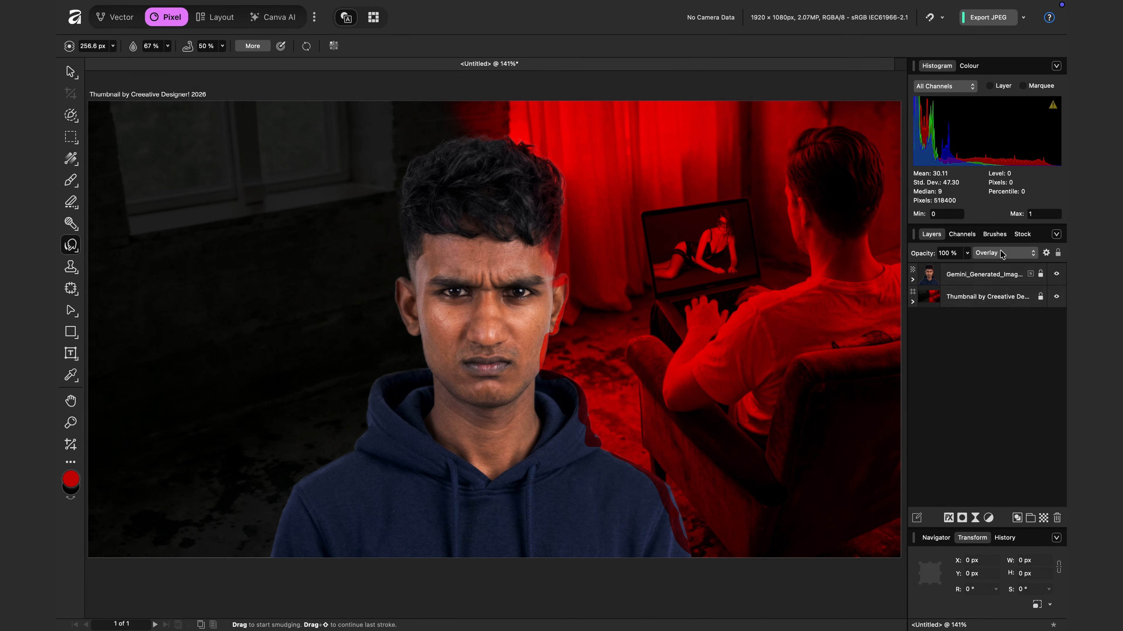
Smudge the red rim inward over the right ear, cheek and jaw with an 82.3 px brush.
scroll(551, 276, up, 5)
key(v)
click(70, 245)
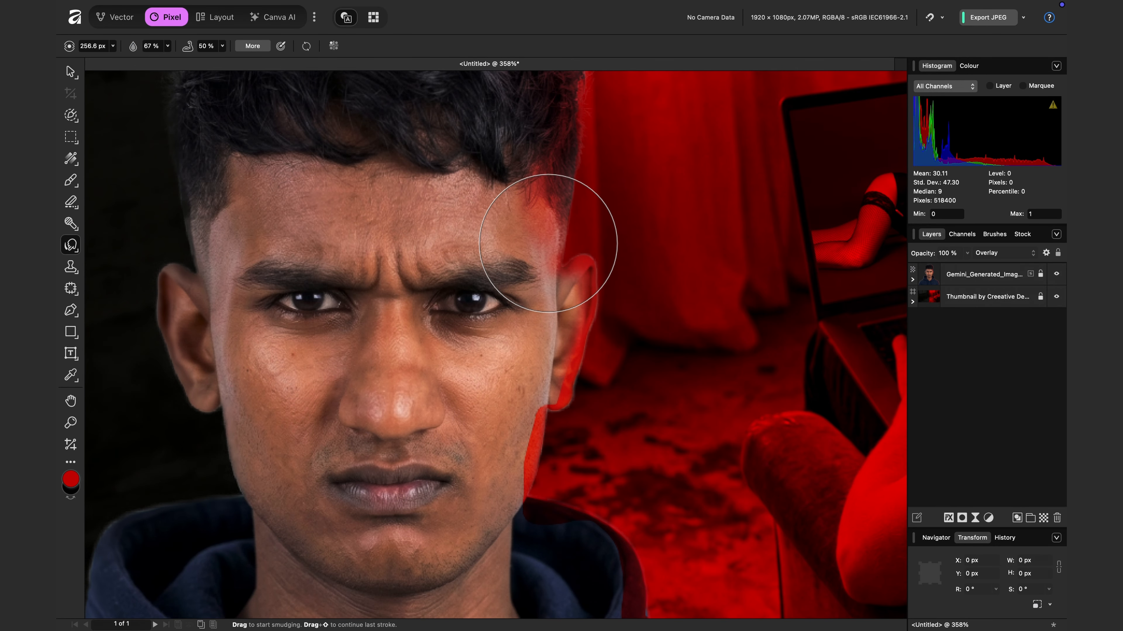
click(981, 274)
mouse_move(577, 276)
mouse_down()
mouse_move(572, 394)
mouse_move(519, 451)
mouse_move(567, 303)
mouse_move(544, 383)
mouse_move(416, 602)
mouse_move(538, 529)
mouse_move(597, 550)
mouse_up()
scroll(597, 551, down, 2)
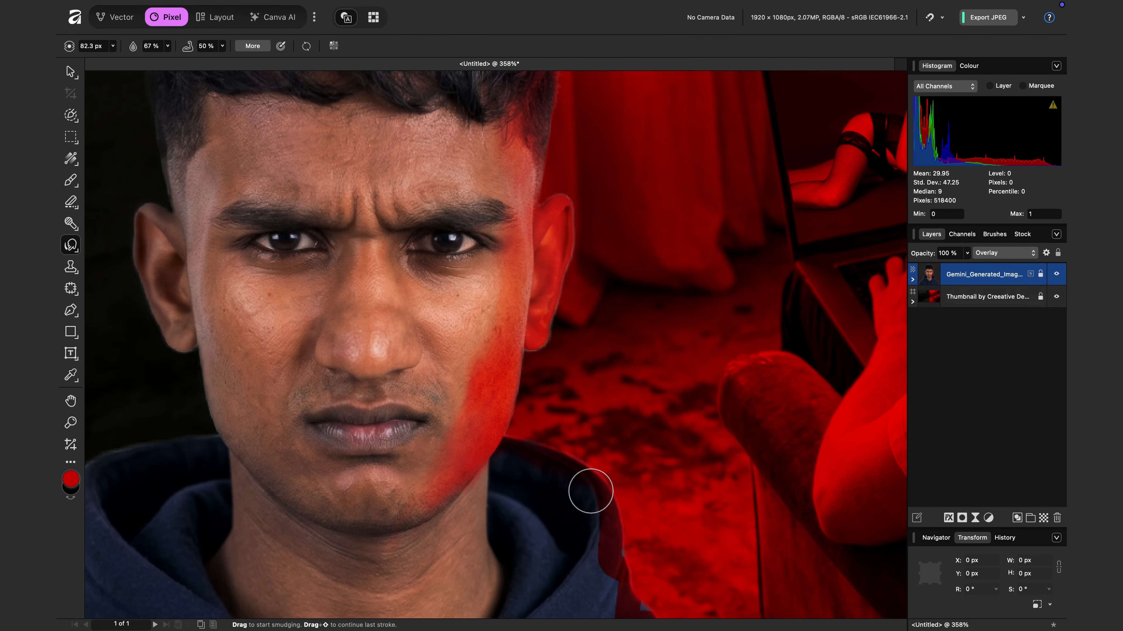
Smudge the red rim inward along the hood, right shoulder and sleeve down to the hoodie's bottom edge.
scroll(591, 466, down, 3)
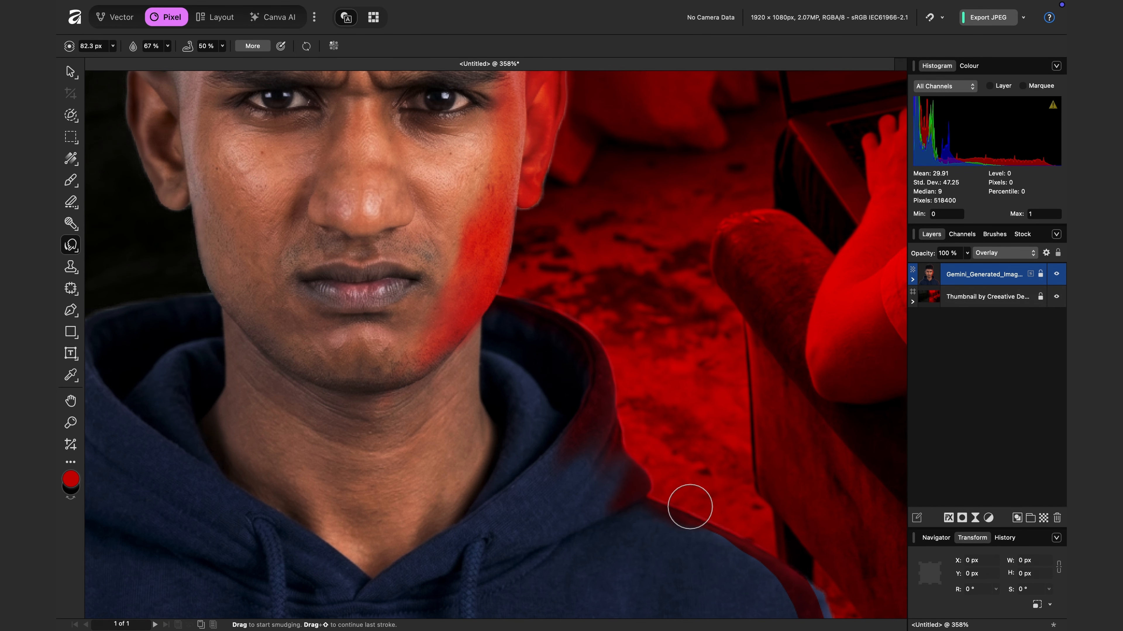
scroll(639, 514, right, 3)
scroll(639, 514, down, 2)
scroll(629, 564, down, 3)
mouse_move(669, 393)
mouse_down()
mouse_move(664, 336)
mouse_move(652, 348)
mouse_move(698, 429)
mouse_move(711, 422)
mouse_move(754, 474)
mouse_move(733, 511)
mouse_move(709, 519)
mouse_up()
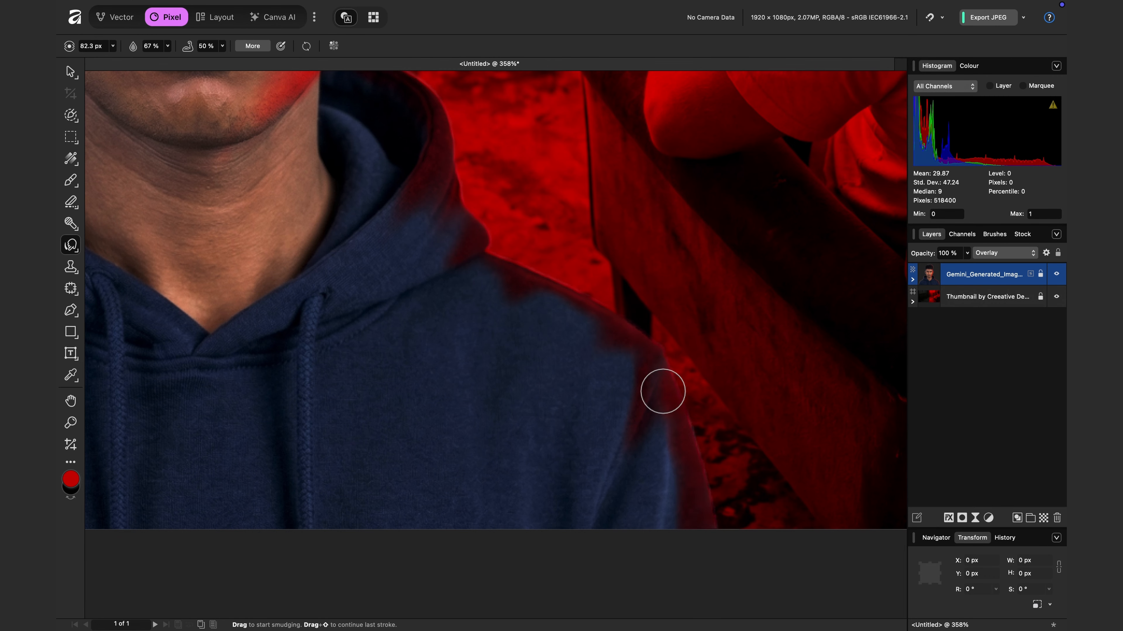
scroll(549, 344, down, 5)
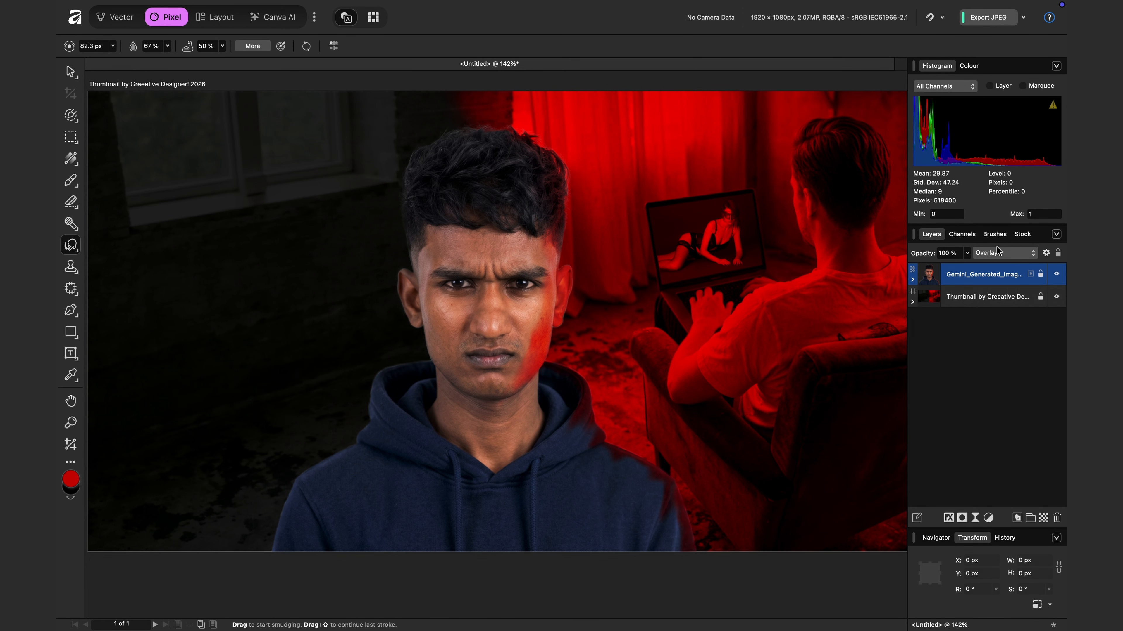
Set the rim layer's blend mode to Lighten and smudge the red further into the hood and shoulder.
click(998, 253)
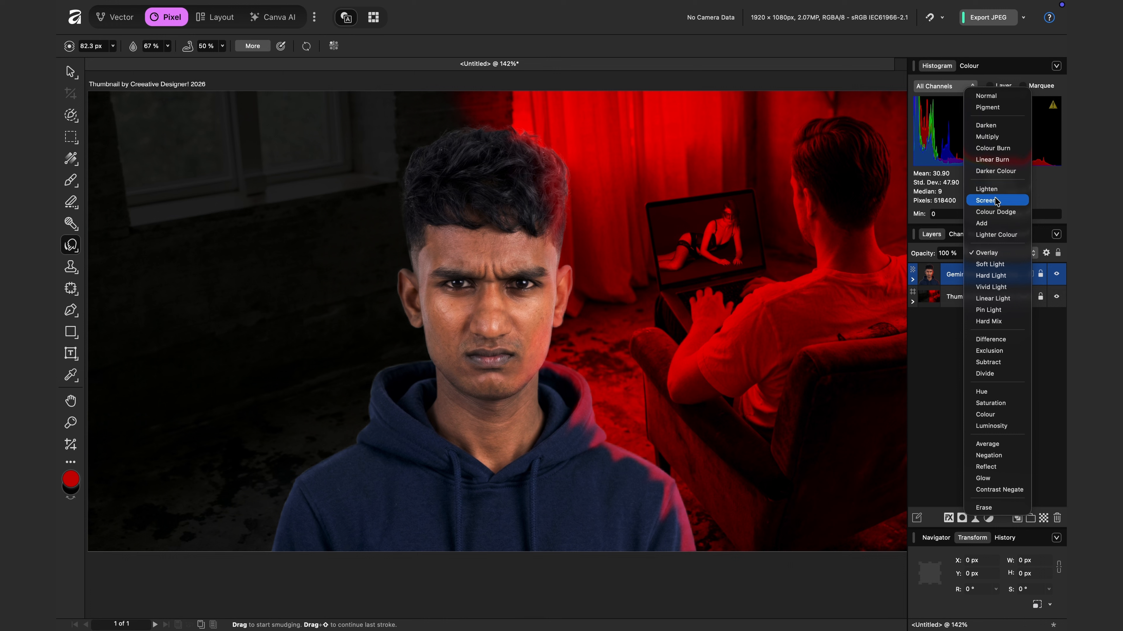
click(996, 187)
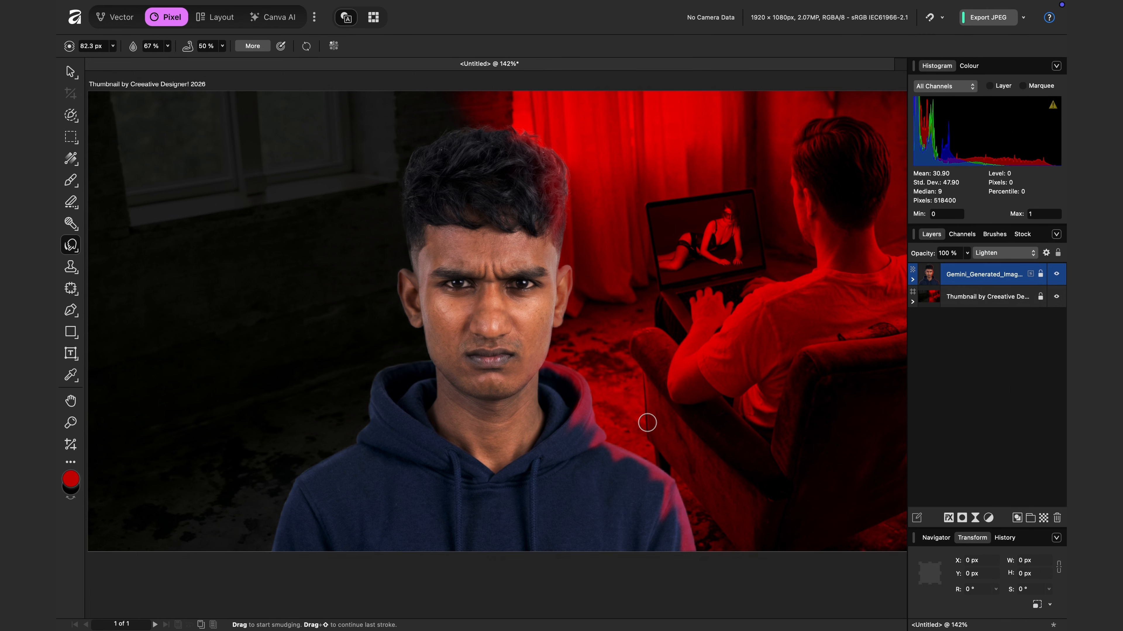
mouse_move(570, 415)
mouse_down()
mouse_move(570, 434)
mouse_move(573, 400)
mouse_move(576, 416)
mouse_move(545, 447)
mouse_move(574, 424)
mouse_move(567, 376)
mouse_up()
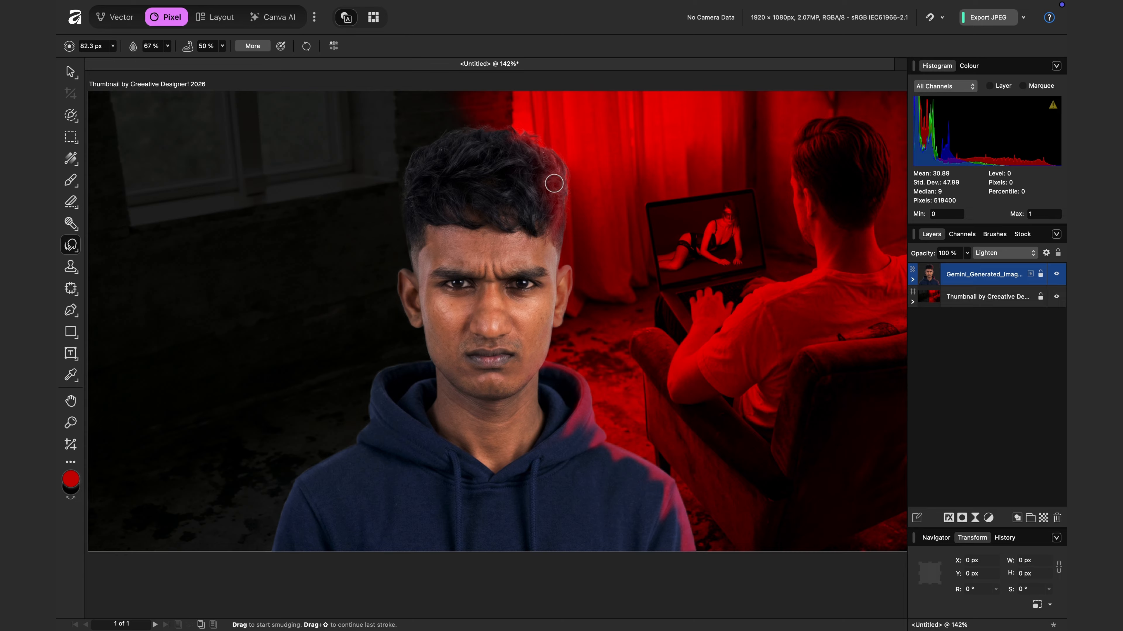
mouse_move(697, 459)
mouse_down()
mouse_move(611, 432)
mouse_move(645, 456)
mouse_move(693, 440)
mouse_move(639, 501)
mouse_move(675, 438)
mouse_up()
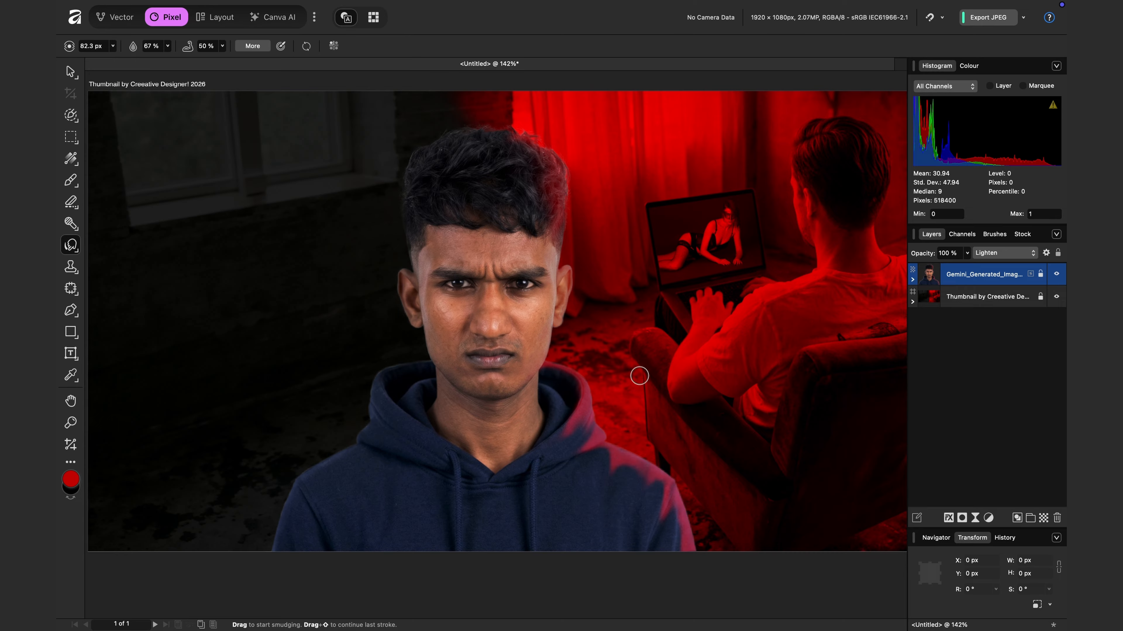
Add a new layer above the portrait and paint a red 23.3 px stroke down the right side of the face to the jaw.
click(1018, 517)
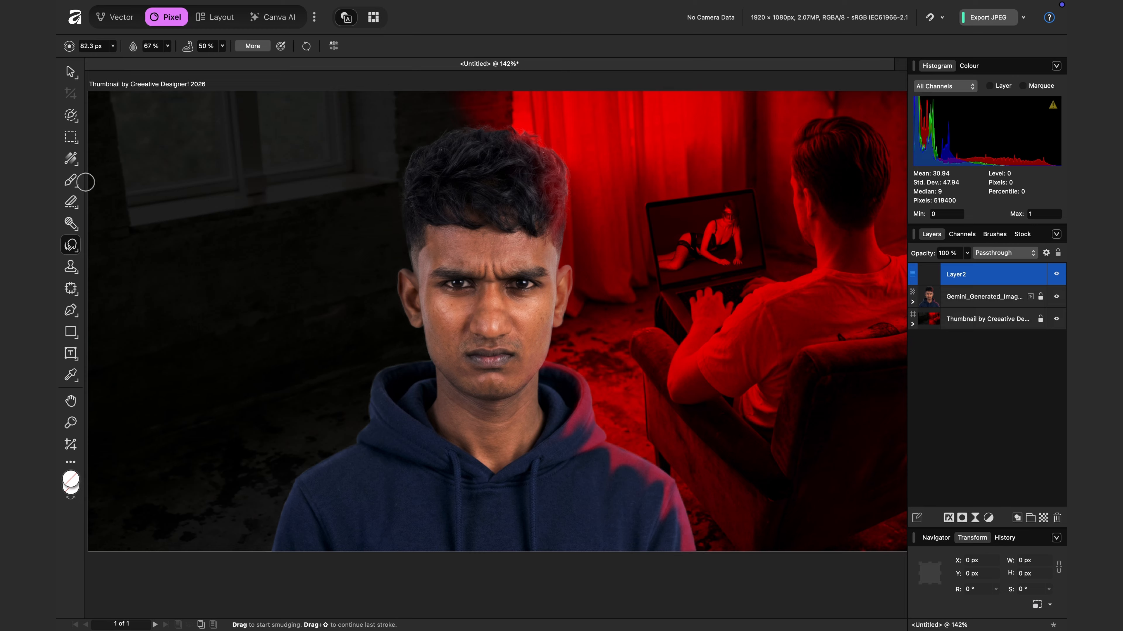
click(71, 180)
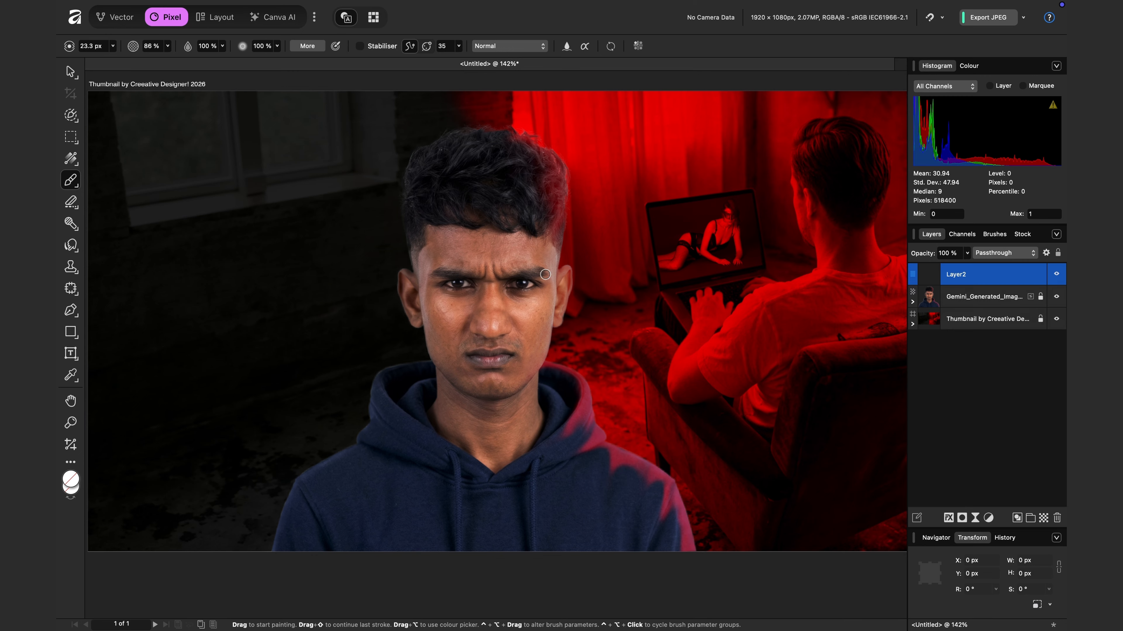
drag(553, 263, 543, 322)
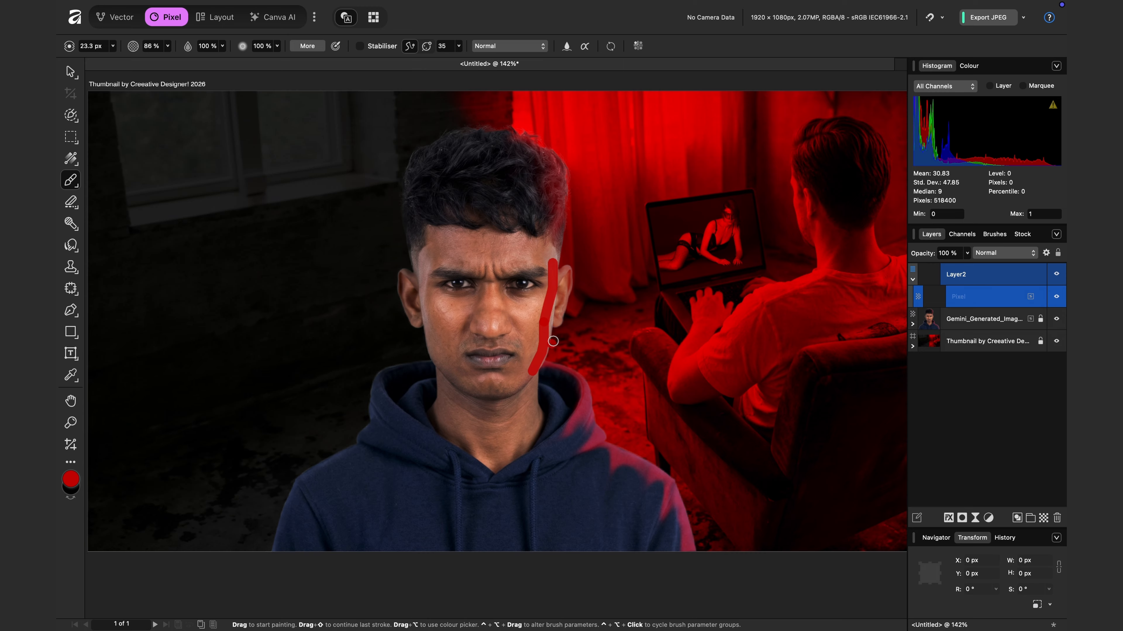
click(513, 251)
Smudge the top of the red face stroke toward the temple and set its blend mode to Soft Light.
click(69, 249)
drag(553, 273, 526, 233)
click(1003, 252)
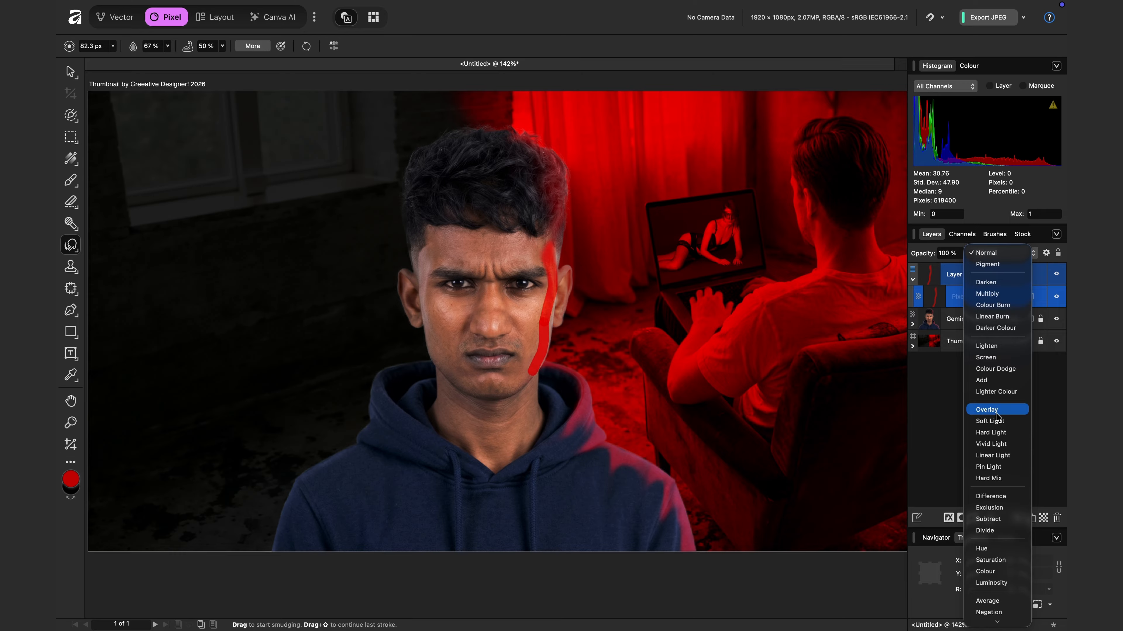
click(990, 421)
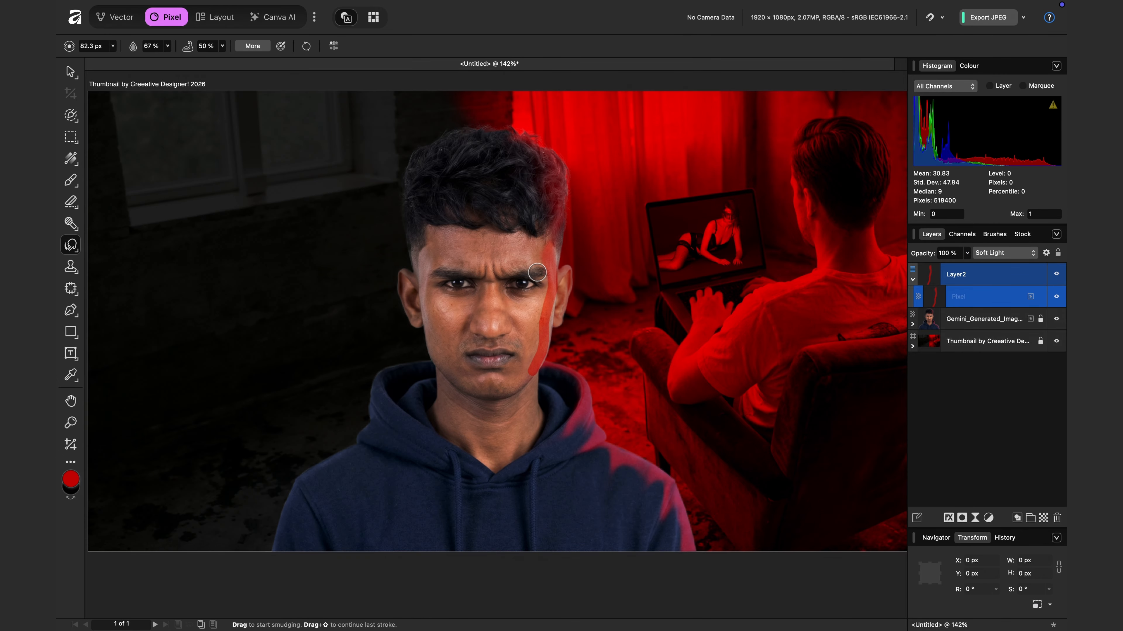
Smudge the red face stroke over the temple, ear, cheek and jaw with the 82.3 px brush to blend it in.
mouse_move(541, 270)
mouse_down()
mouse_move(566, 236)
mouse_move(556, 253)
mouse_up()
drag(558, 291, 568, 269)
scroll(566, 287, up, 5)
mouse_move(534, 333)
mouse_down()
mouse_move(553, 155)
mouse_move(512, 381)
mouse_up()
scroll(518, 303, up, 5)
scroll(560, 327, up, 3)
drag(559, 326, 494, 379)
scroll(461, 454, down, 8)
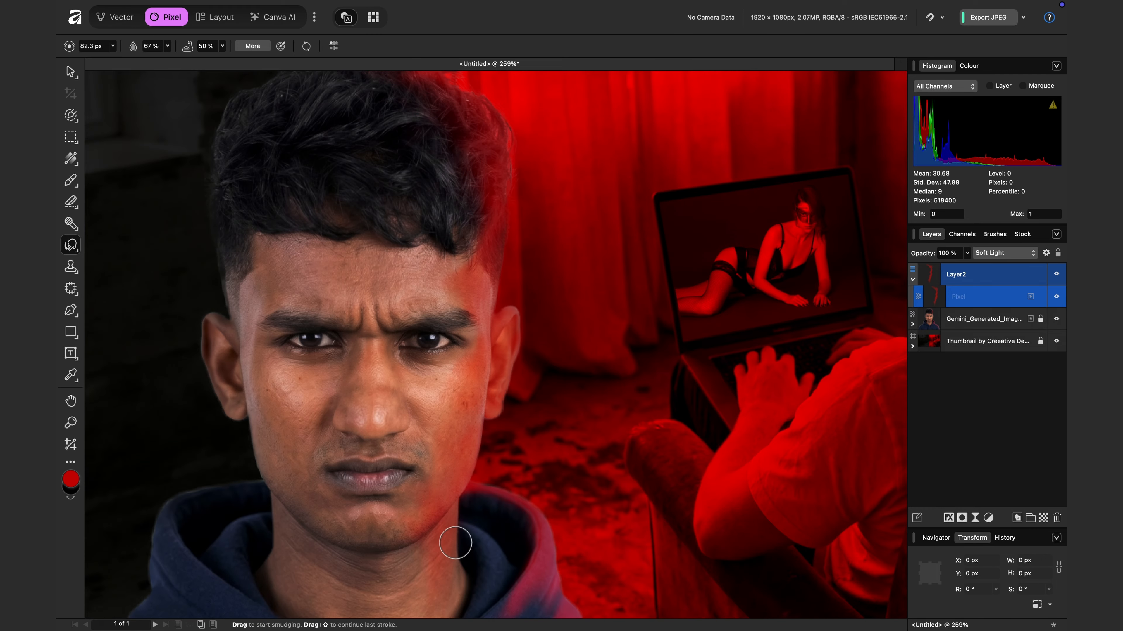
click(912, 280)
click(912, 280)
click(913, 324)
click(956, 452)
click(1000, 255)
click(981, 287)
click(967, 253)
Adjust the colour and blend mode of the facial glow and smudge it further over the face.
click(1031, 518)
double_click(71, 479)
click(551, 491)
click(71, 245)
click(1005, 252)
click(996, 369)
scroll(429, 341, up, 5)
drag(455, 412, 400, 252)
scroll(398, 356, down, 5)
scroll(423, 361, up, 1)
Nest the facial glow layer inside the portrait layer to clip it to the cut-out.
drag(928, 275, 929, 320)
key(v)
click(1004, 398)
Rename the portrait layer as Hero Image.
double_click(980, 274)
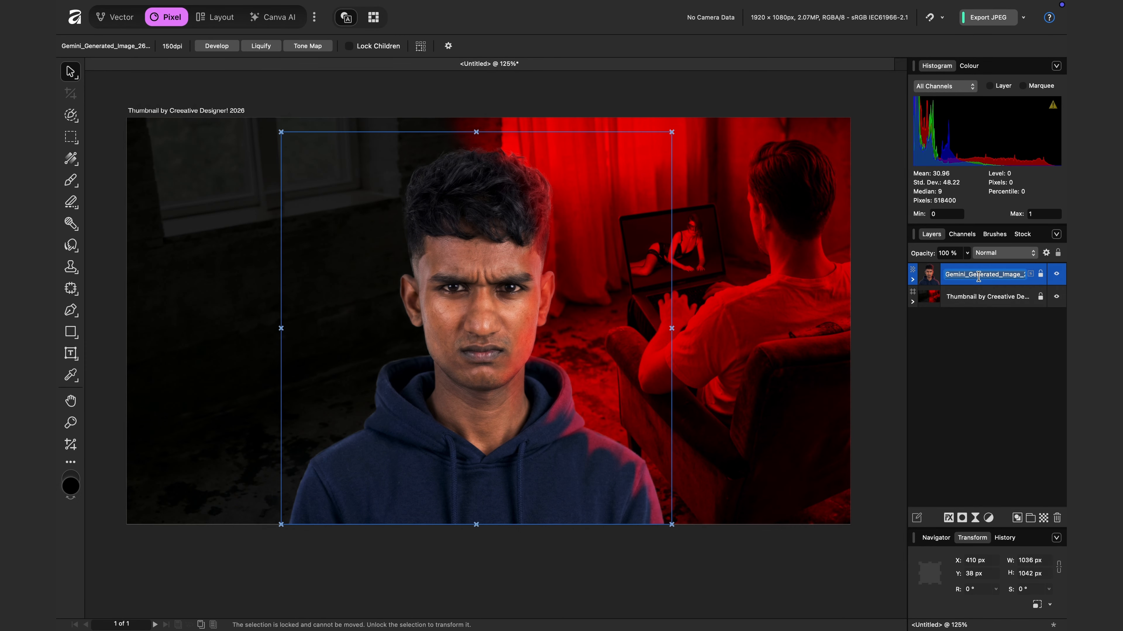
key(BackSpace)
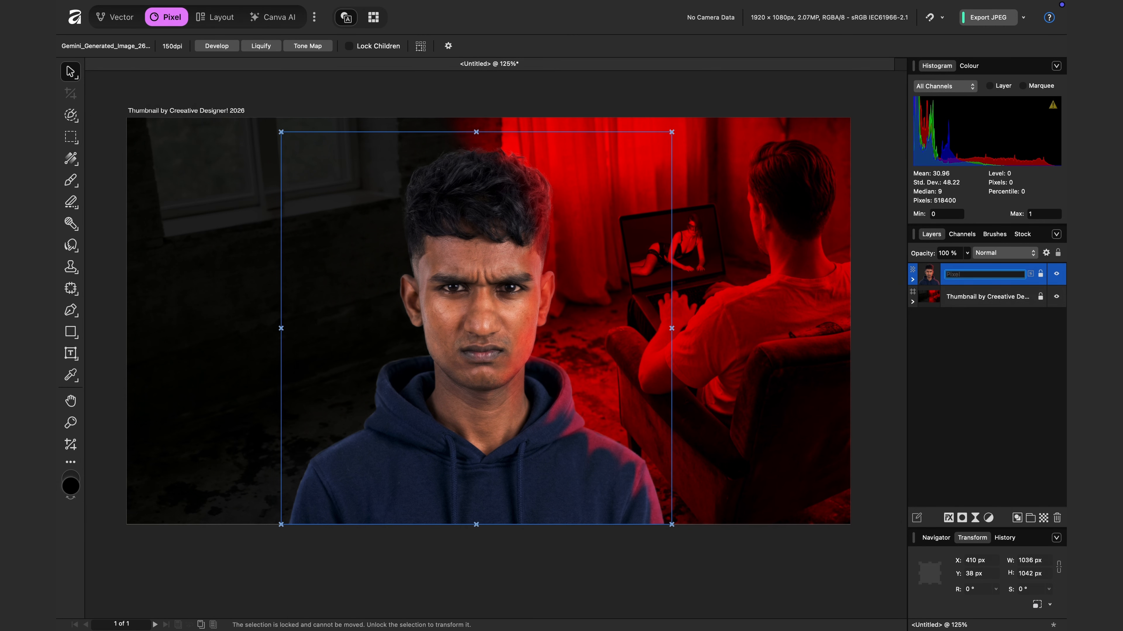
text(Hero Image)
click(527, 441)
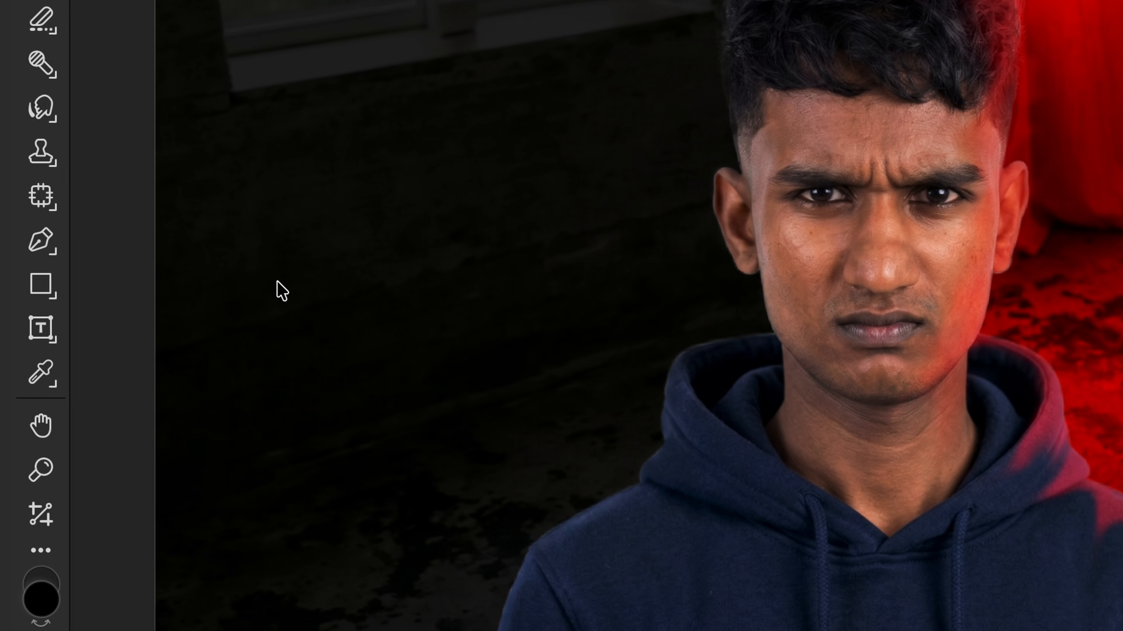
Add the white art text "doing" at 72 pt on the dark area left of the portrait.
drag(42, 336, 115, 328)
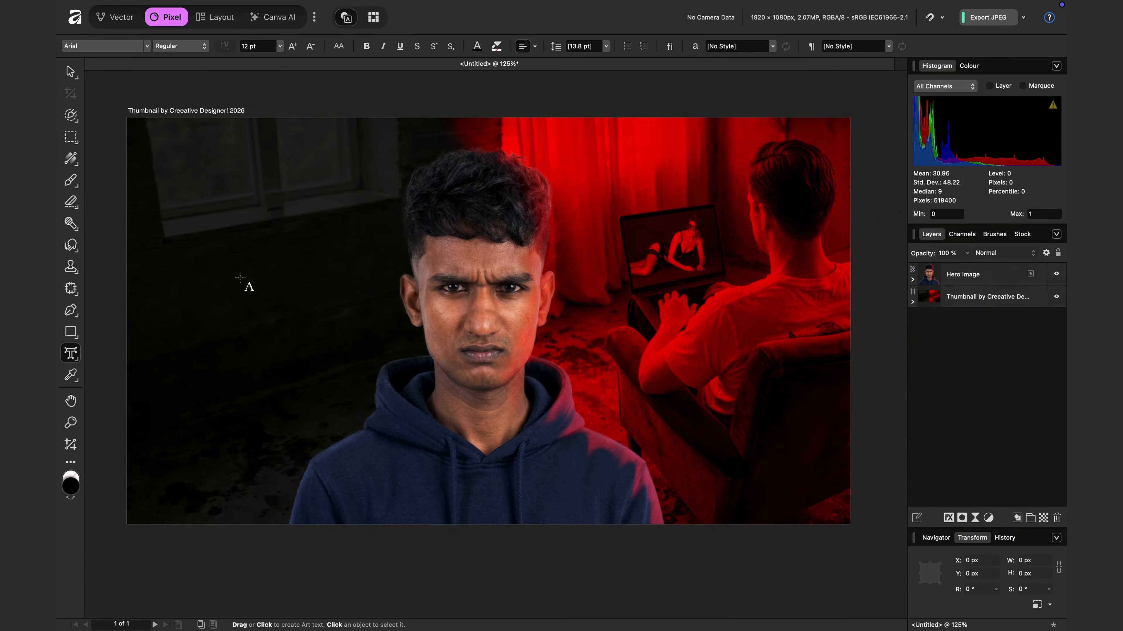
click(386, 174)
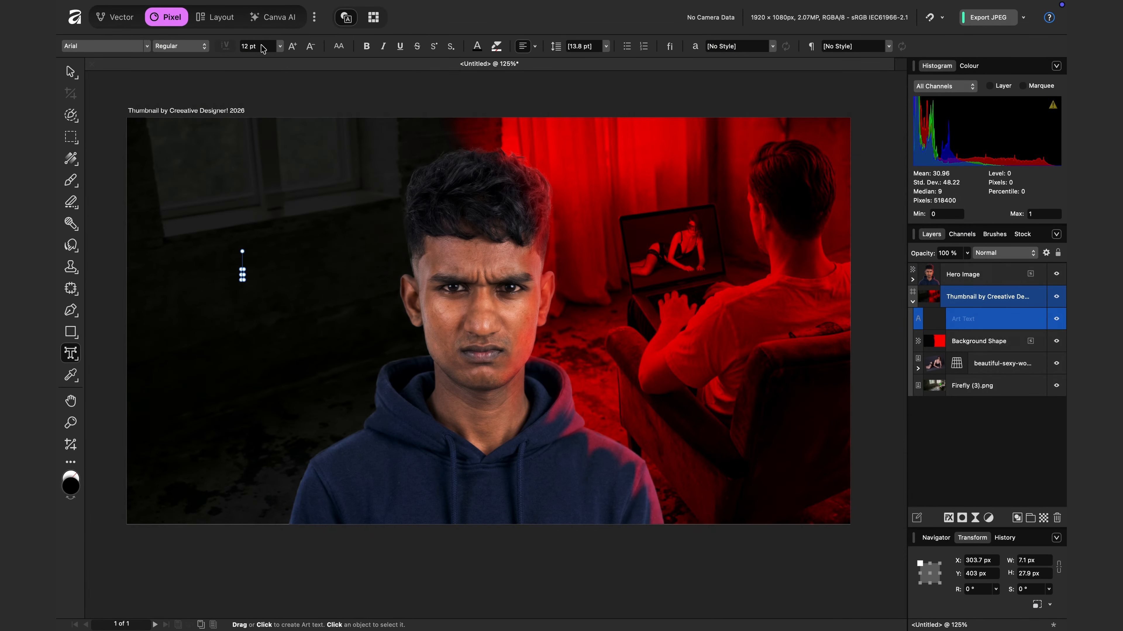
click(280, 48)
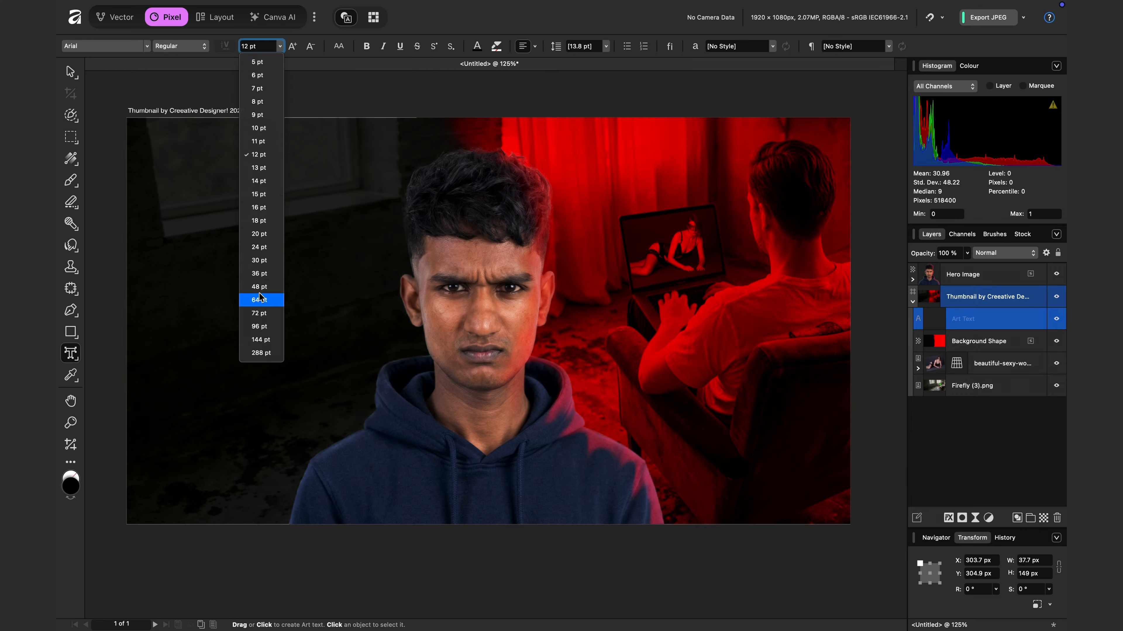
click(260, 313)
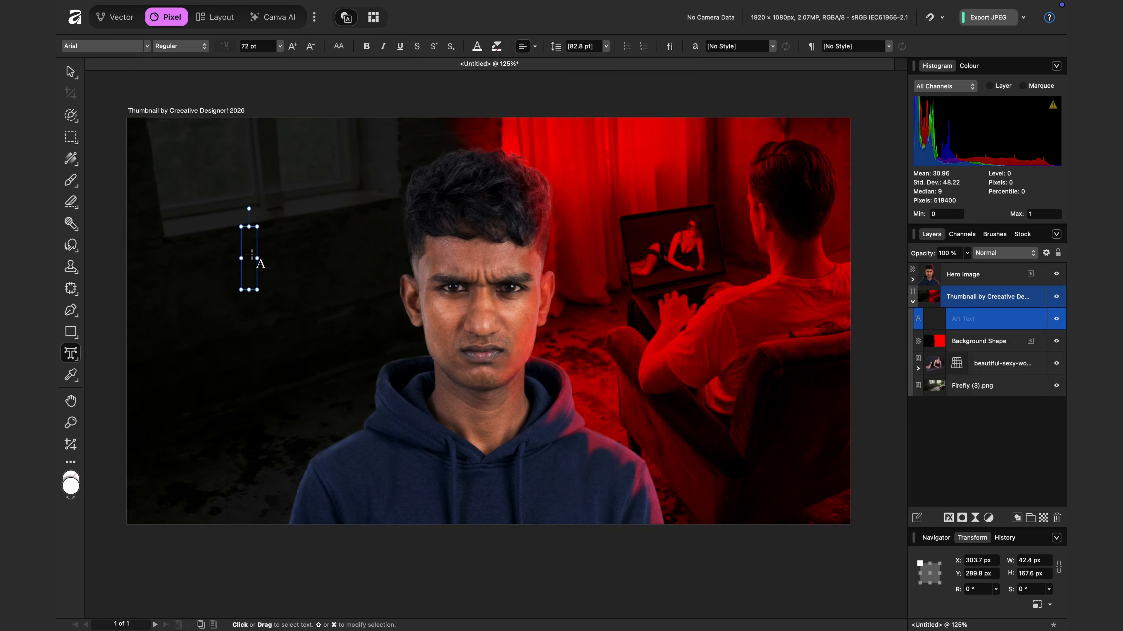
text(doing)
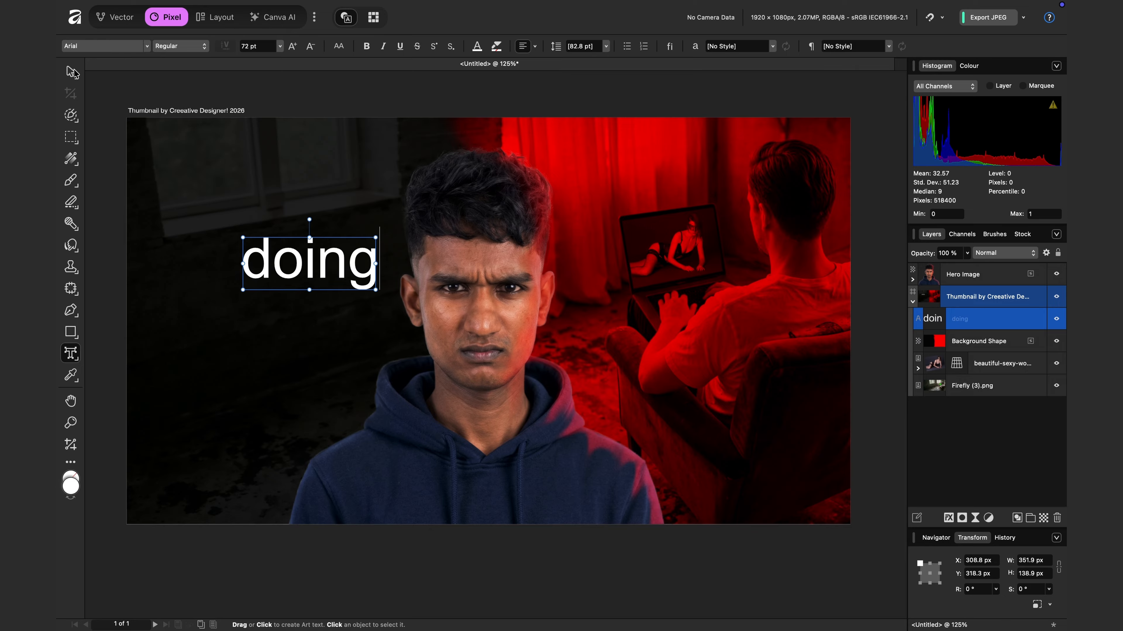
key(Escape)
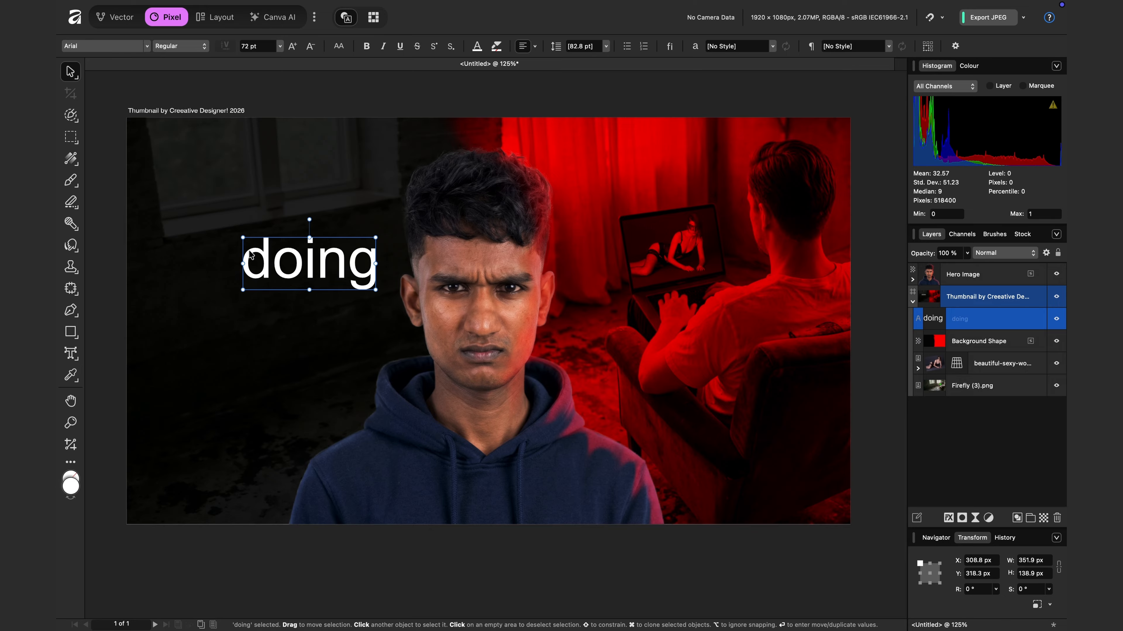
Change the font of the whole word "doing" to Sandra.
key(t)
drag(244, 264, 372, 268)
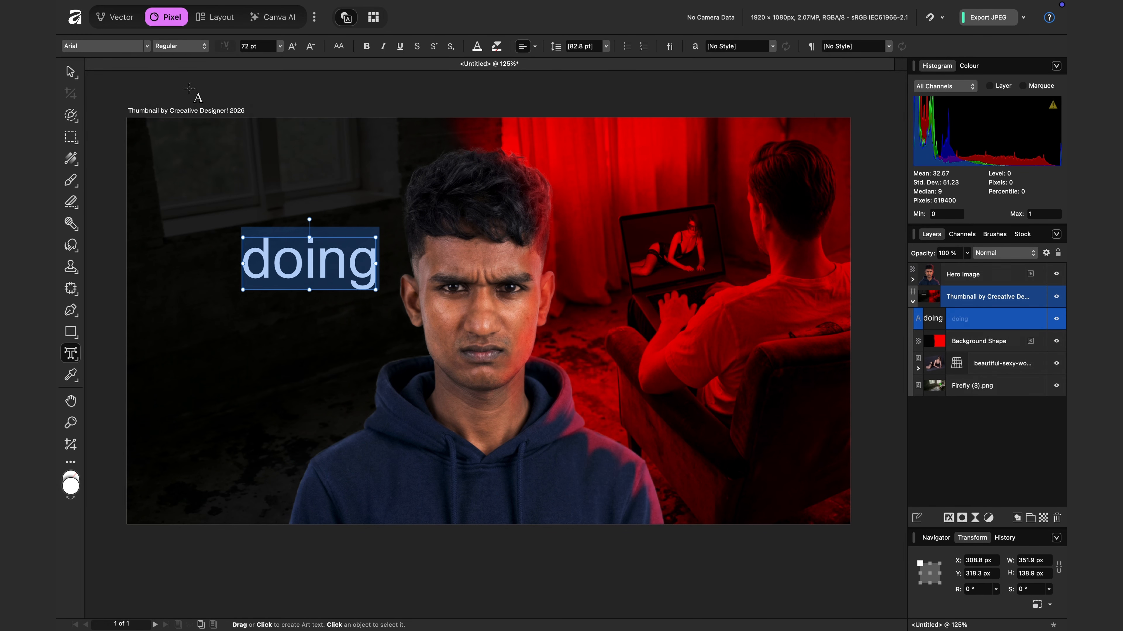
click(129, 46)
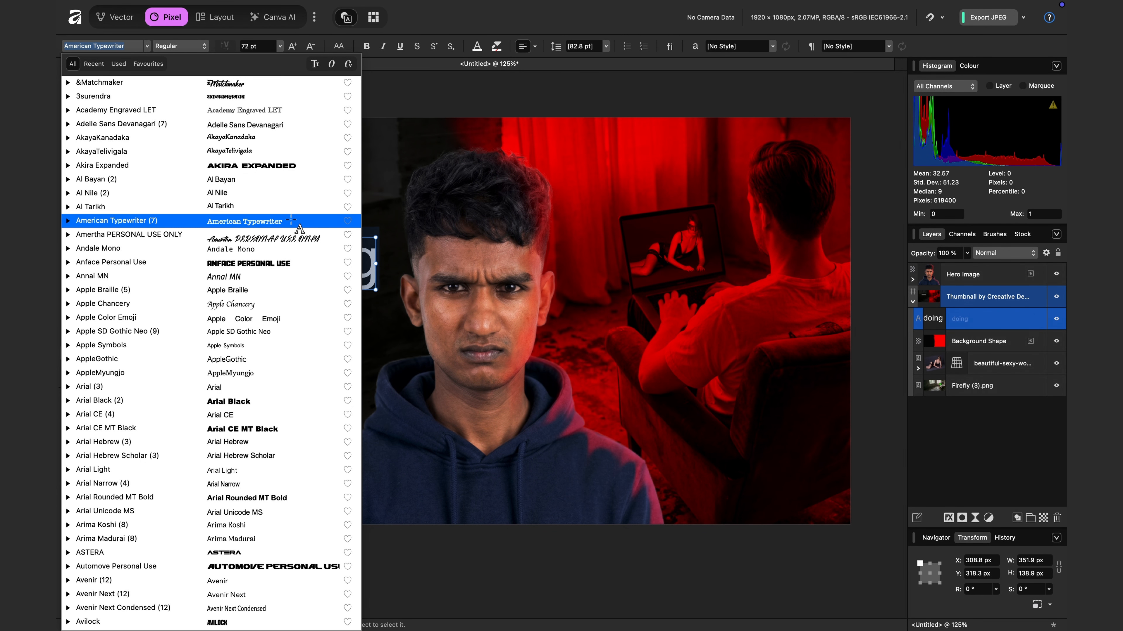
scroll(250, 283, down, 12)
scroll(232, 436, down, 20)
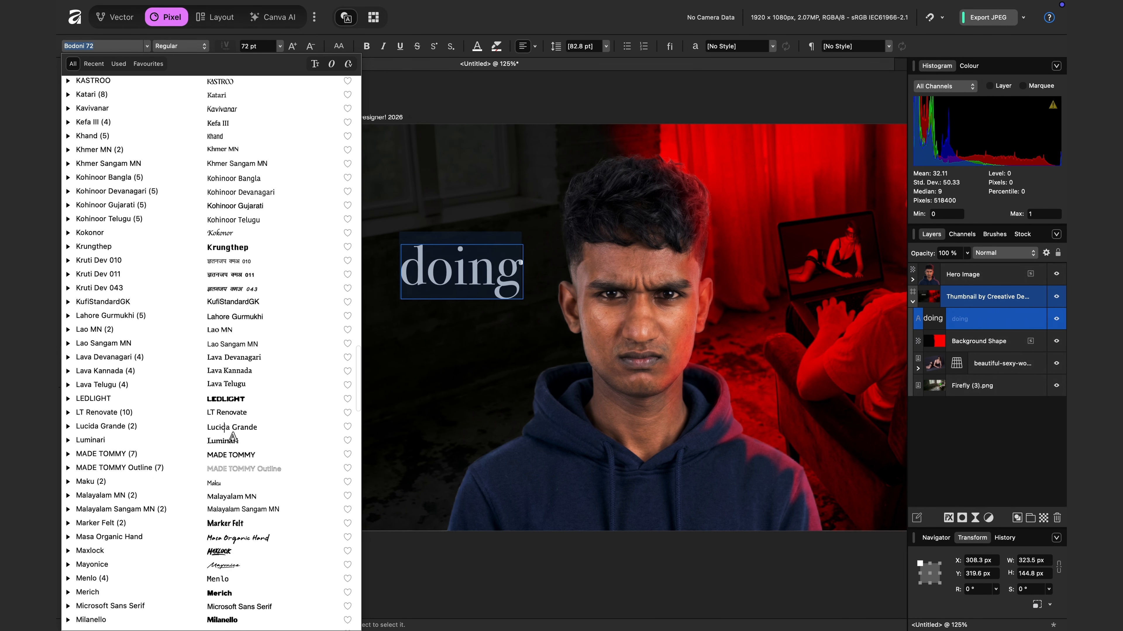
scroll(238, 564, down, 15)
scroll(239, 564, up, 15)
scroll(238, 562, down, 6)
scroll(238, 563, down, 6)
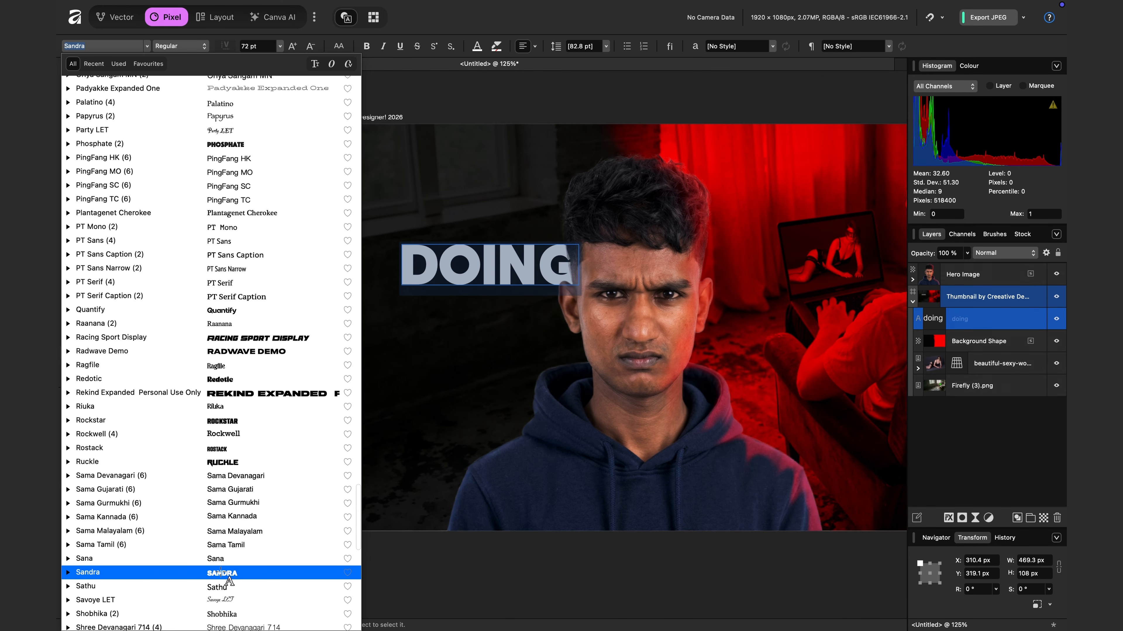
click(225, 575)
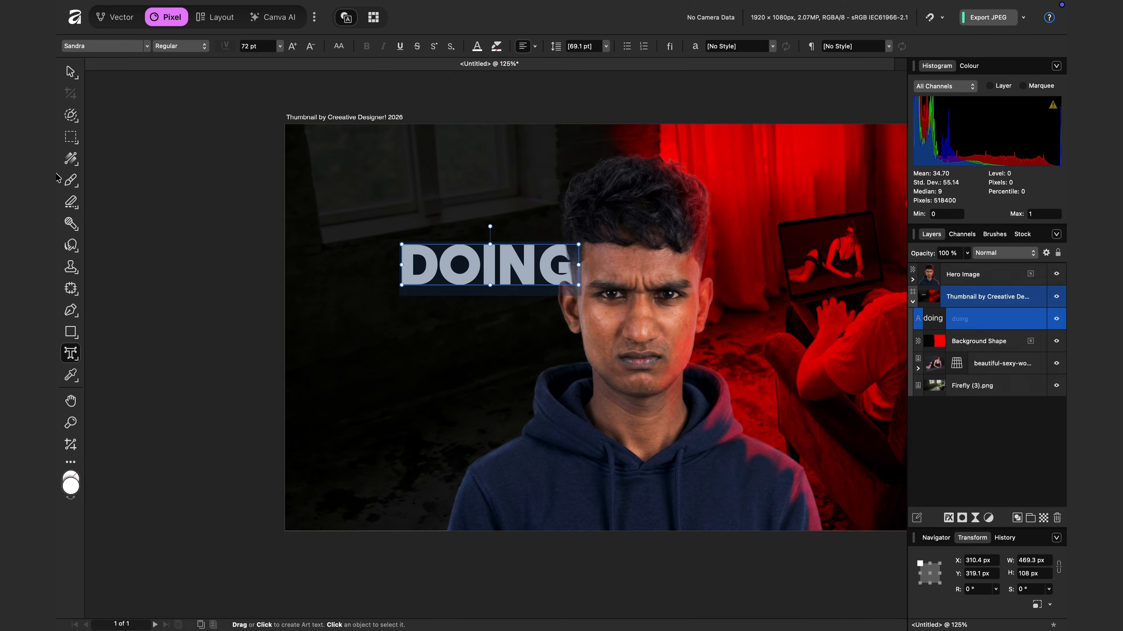
Move the DOING text down and left, clear of the face, to about X 143.4 px, Y 461.1 px.
click(72, 74)
drag(484, 271, 431, 324)
scroll(431, 324, right, 2)
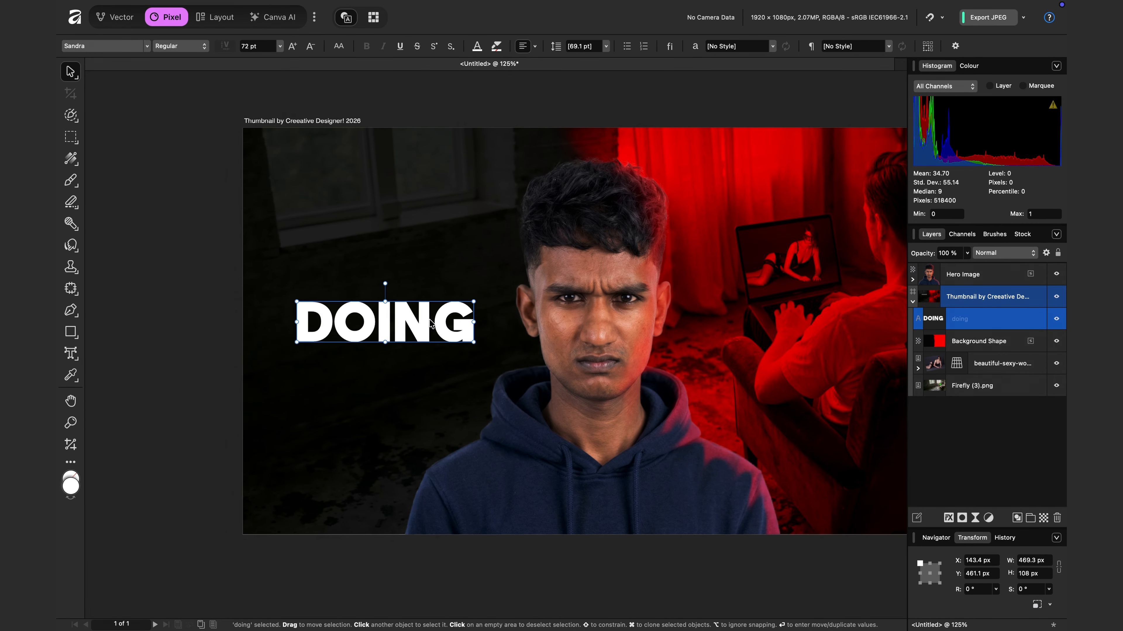
scroll(431, 325, right, 5)
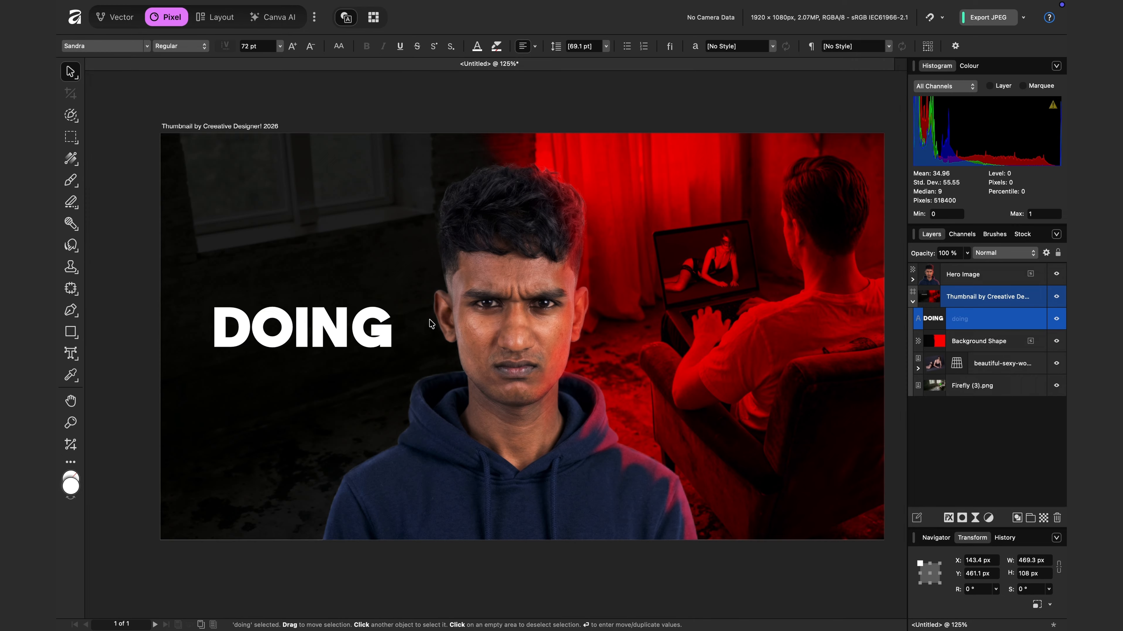
Nudge the DOING text slightly left and fill it with a linear white-to-grey gradient rising diagonally across the letters.
scroll(432, 324, up, 1)
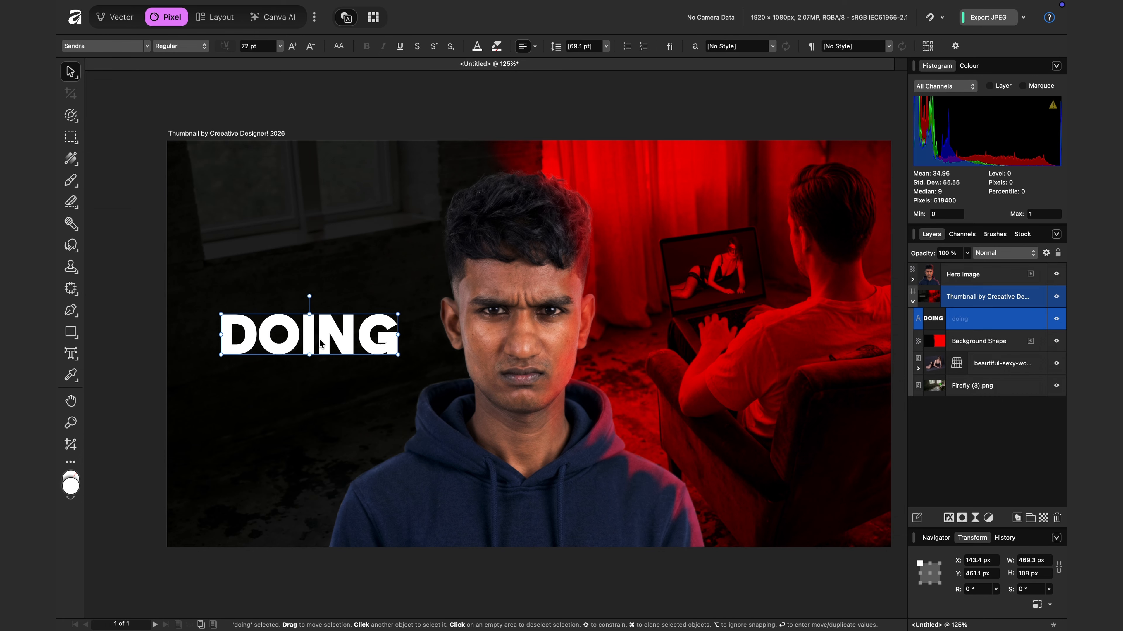
drag(319, 340, 317, 339)
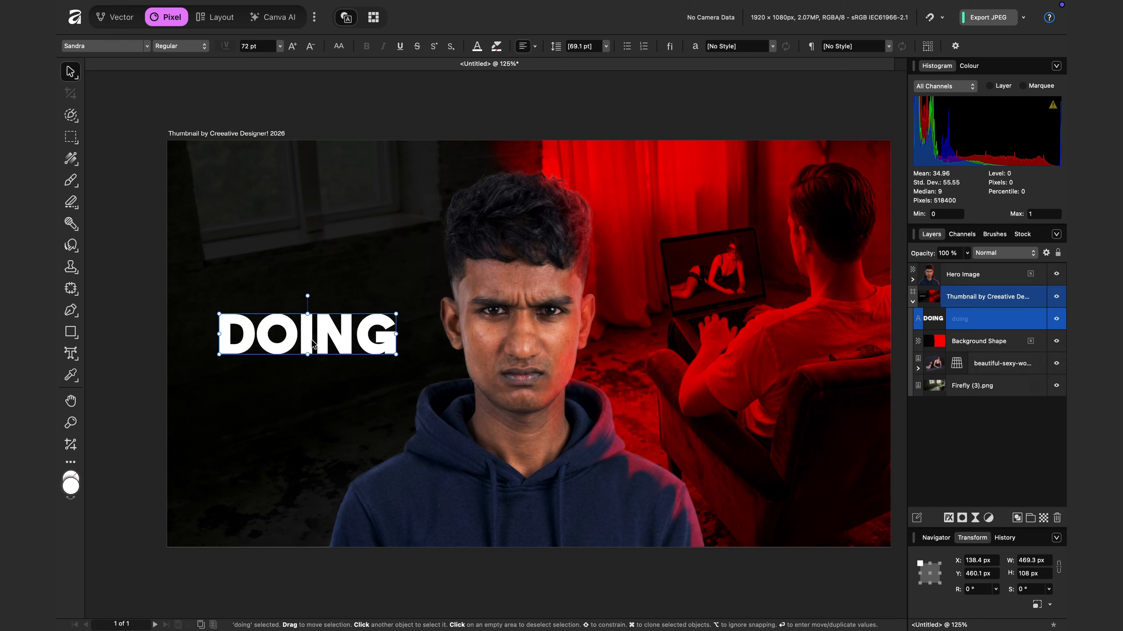
click(71, 159)
mouse_move(293, 368)
mouse_down()
mouse_move(301, 344)
mouse_move(338, 326)
mouse_up()
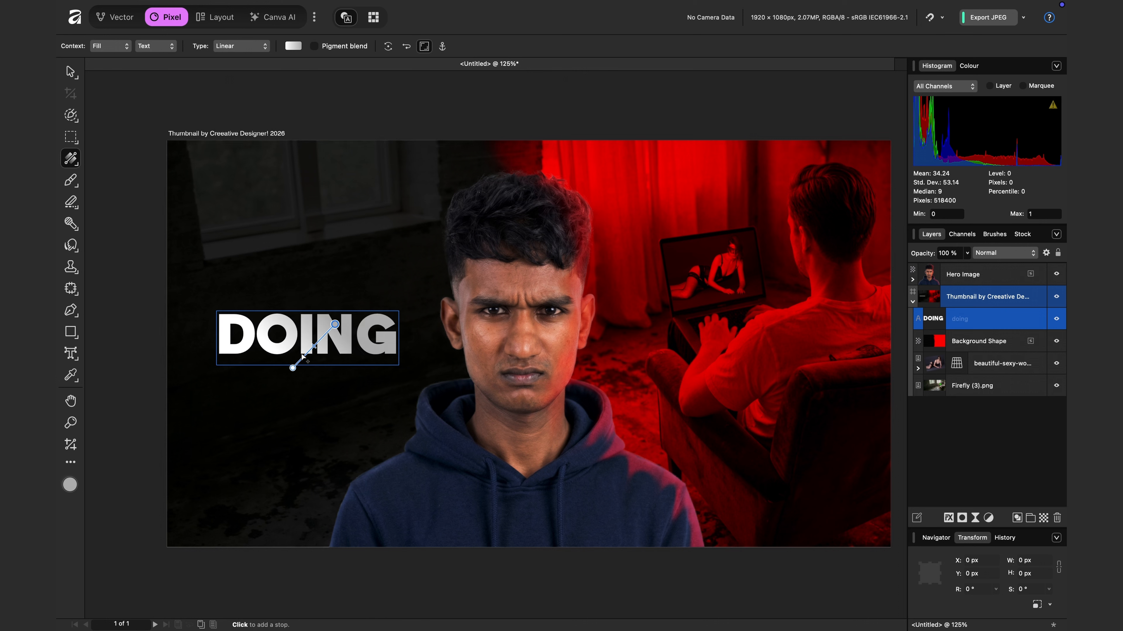
drag(335, 326, 357, 315)
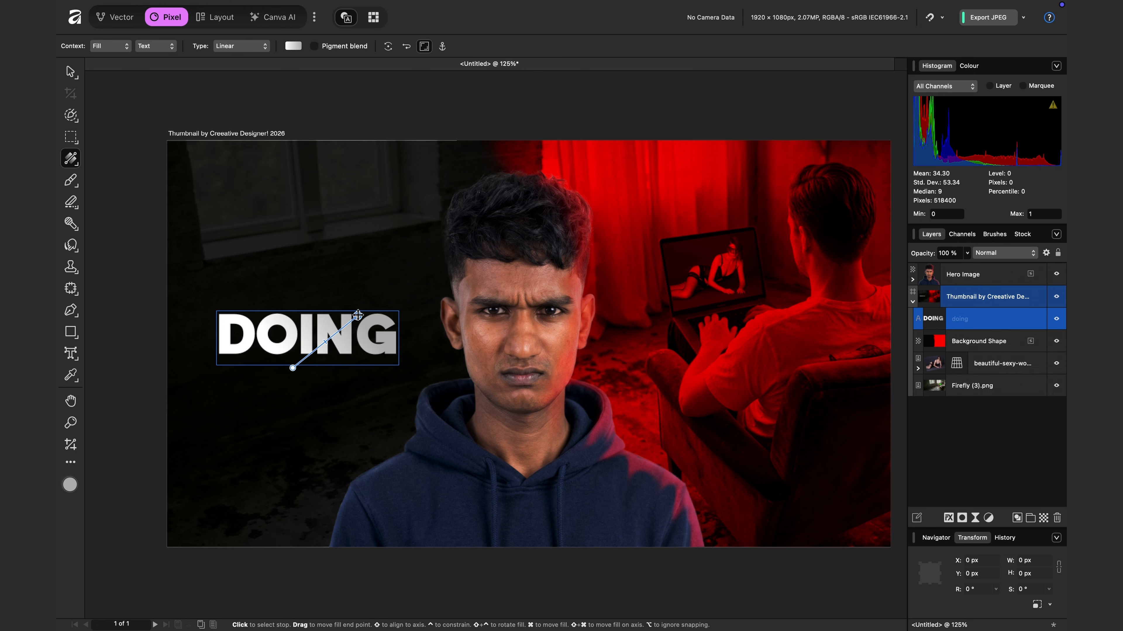
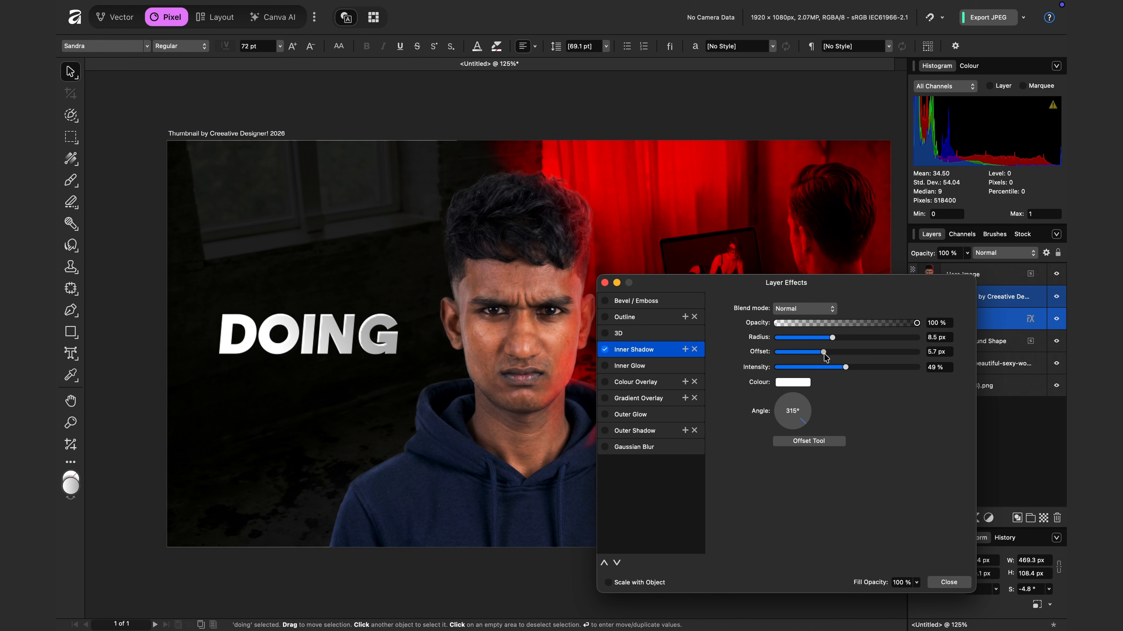
Set the DOING text's white inner shadow to a 225° angle, 2 px radius and Lighten blend mode.
mouse_move(798, 416)
mouse_down()
mouse_move(811, 424)
mouse_move(781, 427)
mouse_up()
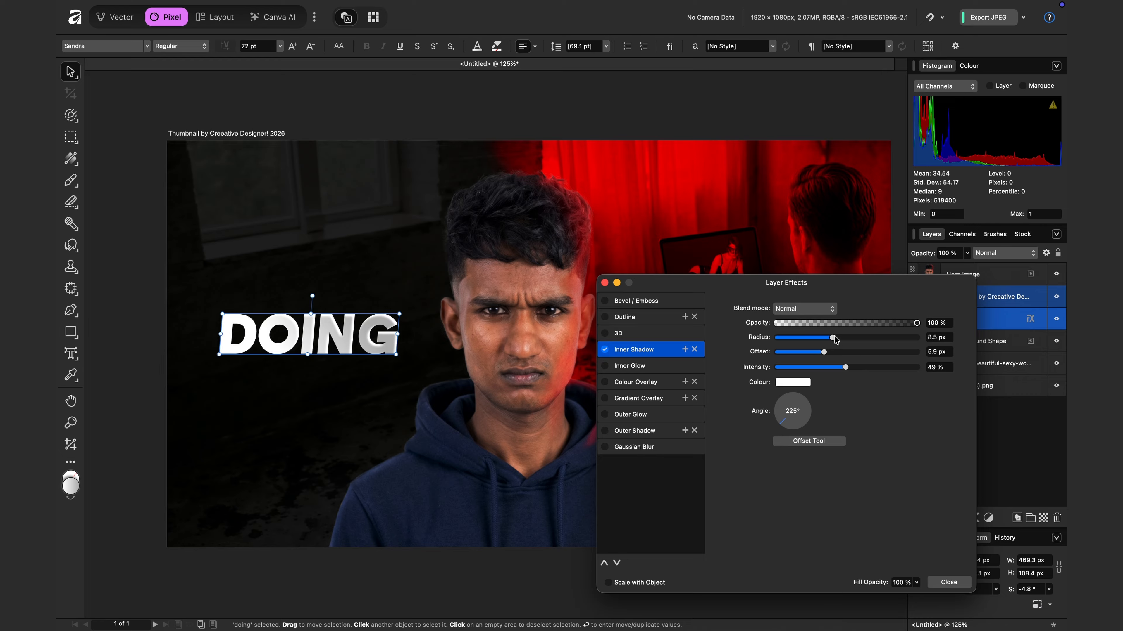
drag(834, 339, 796, 341)
drag(798, 340, 812, 339)
click(798, 314)
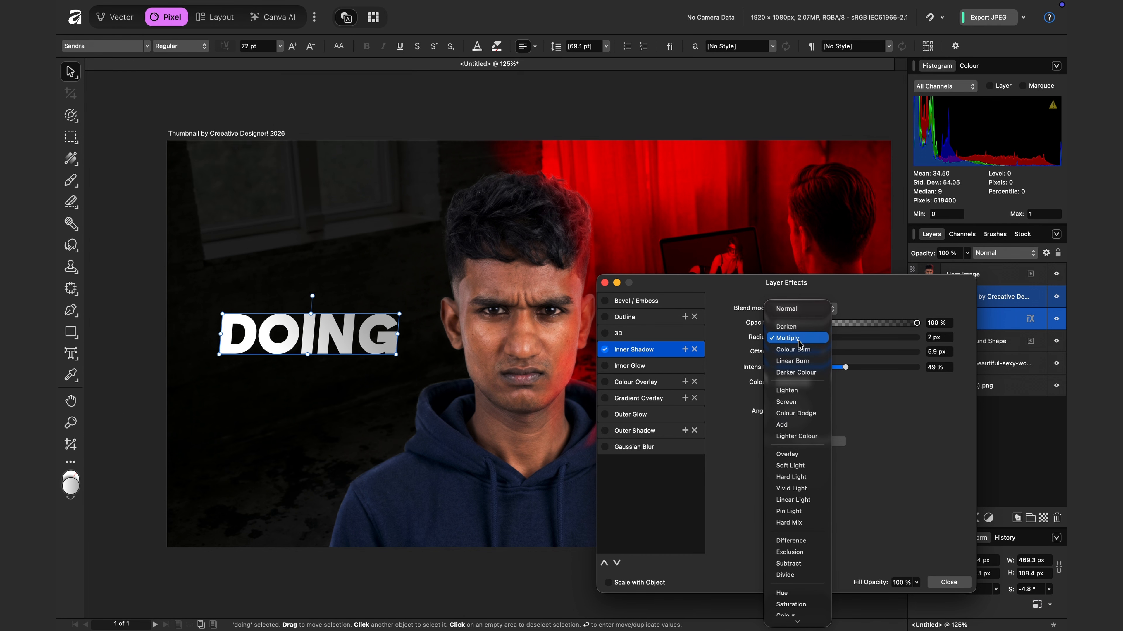
click(803, 391)
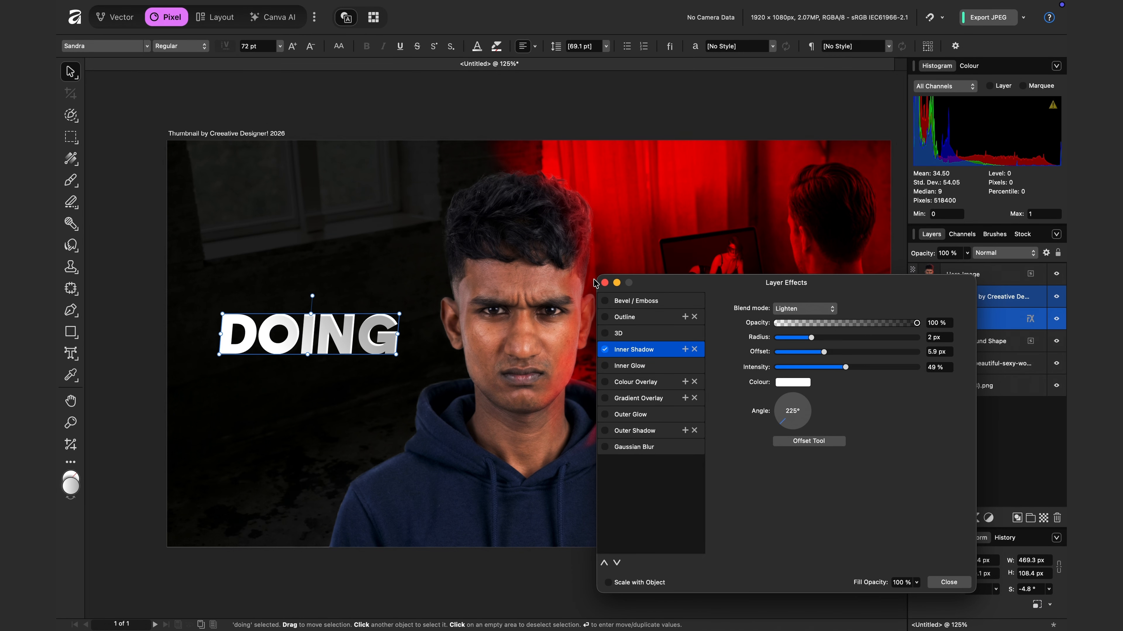
click(605, 283)
Move the doing text layer out of the thumbnail artboard to the top of the layer stack, above Hero Image.
click(913, 302)
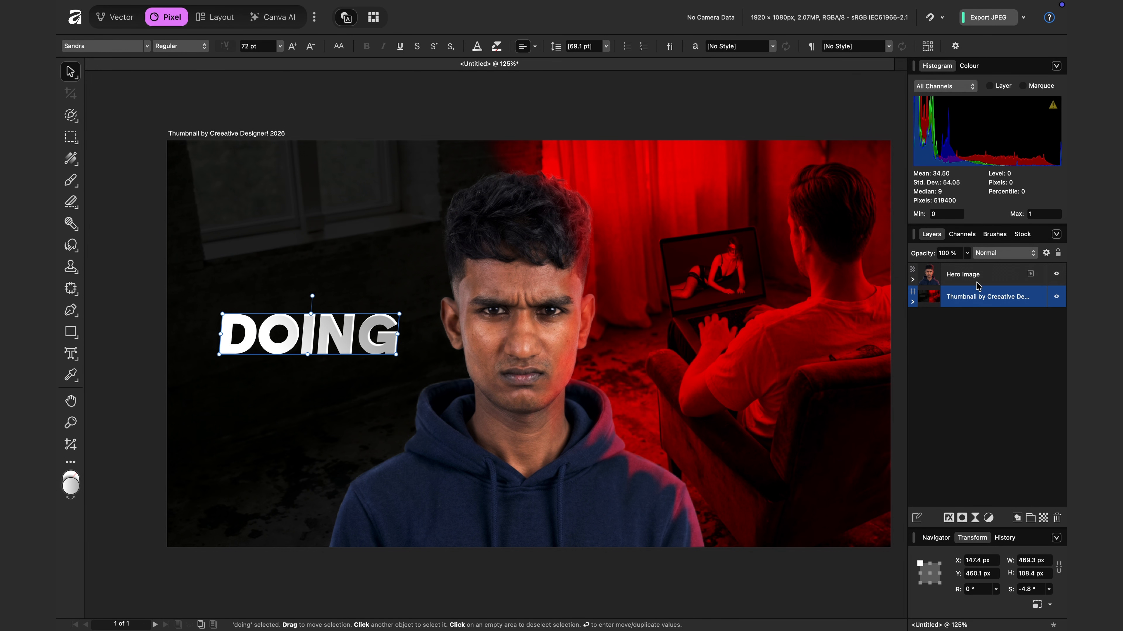
click(913, 279)
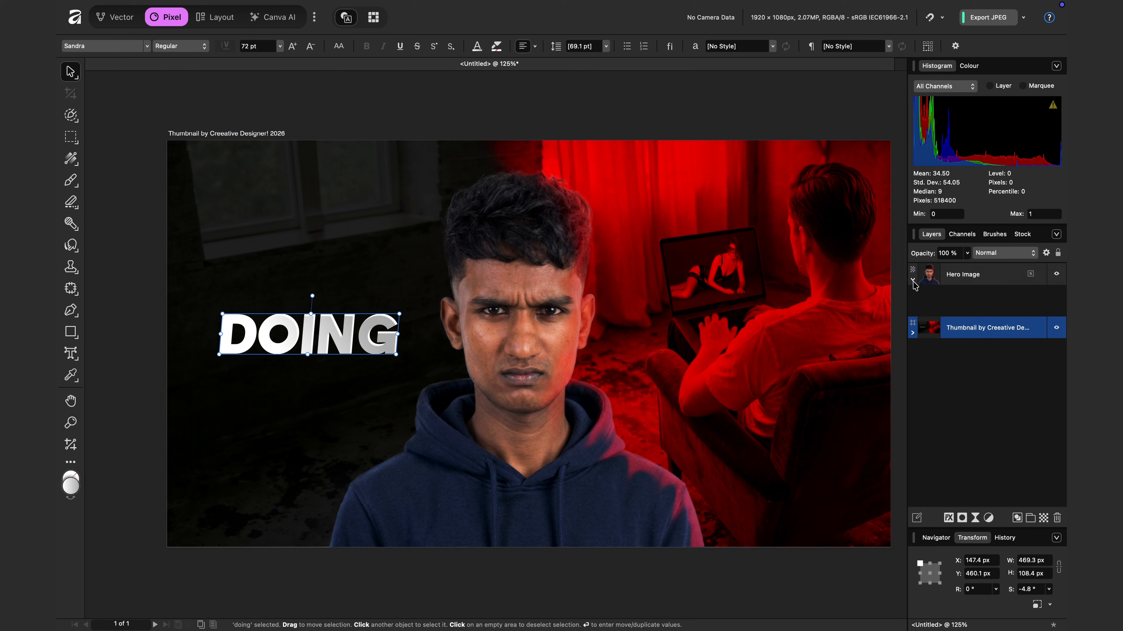
scroll(985, 418, down, 1)
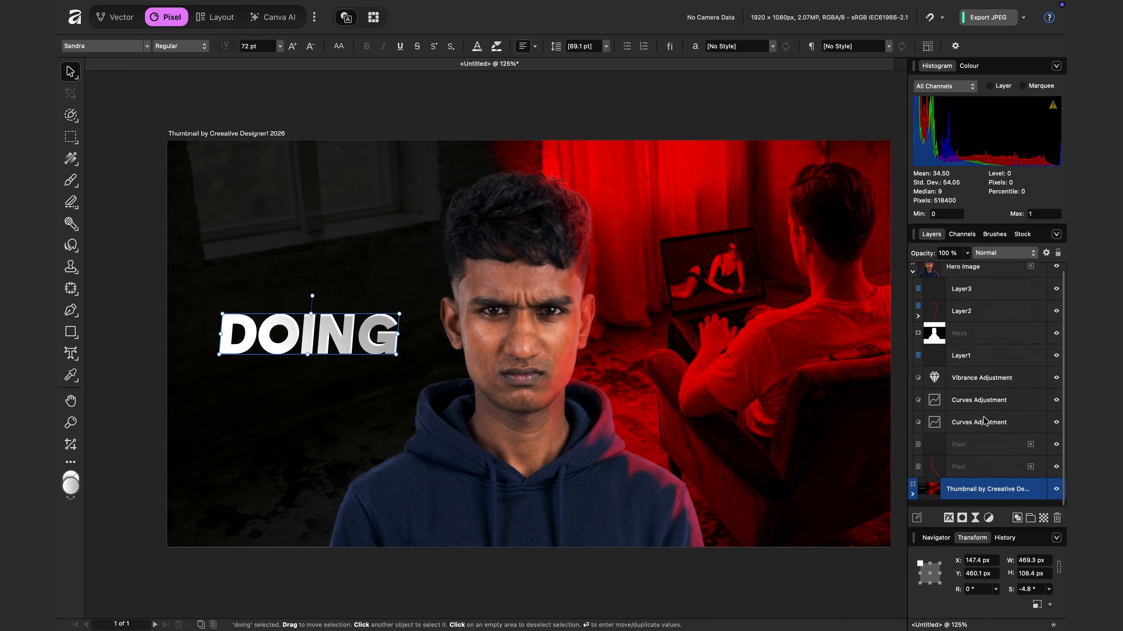
scroll(980, 397, up, 1)
scroll(954, 434, down, 1)
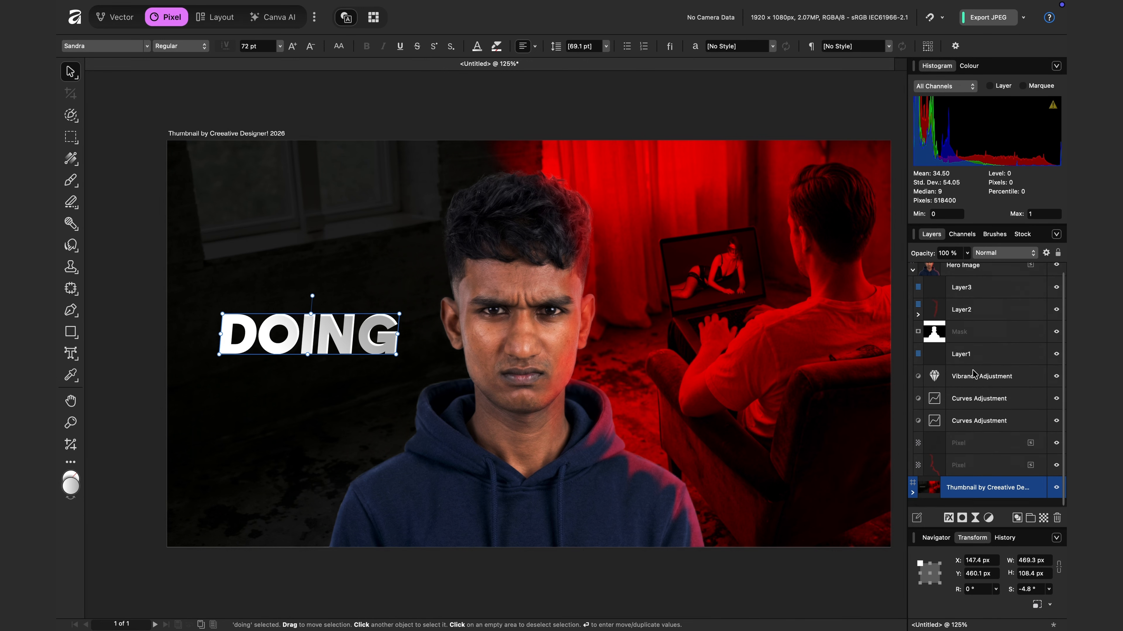
scroll(933, 482, up, 1)
click(913, 501)
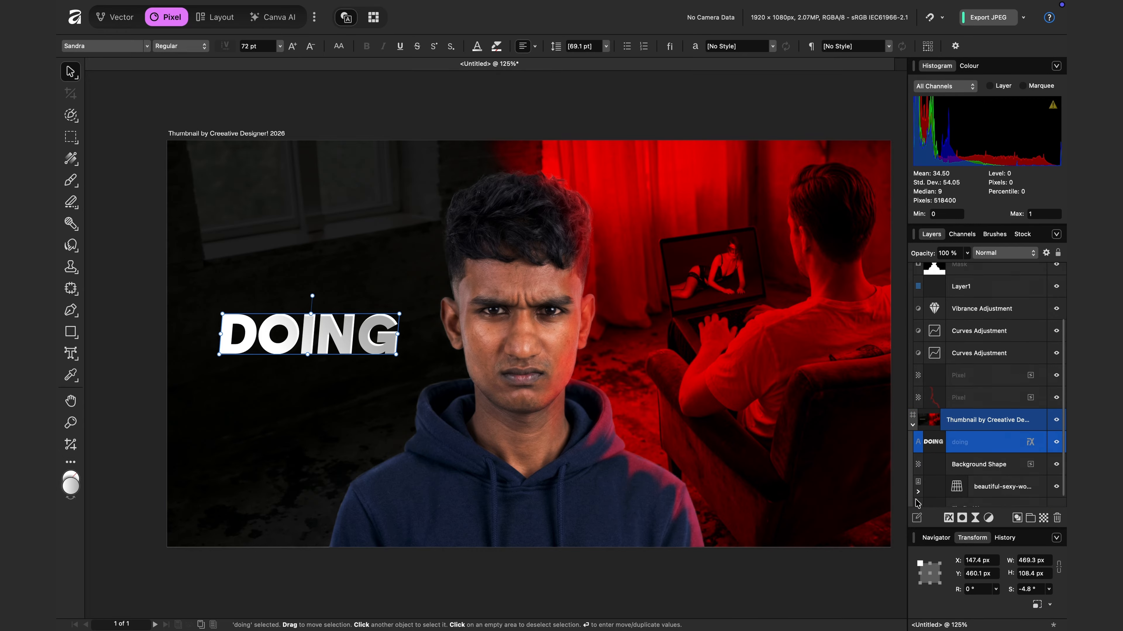
scroll(914, 503, down, 5)
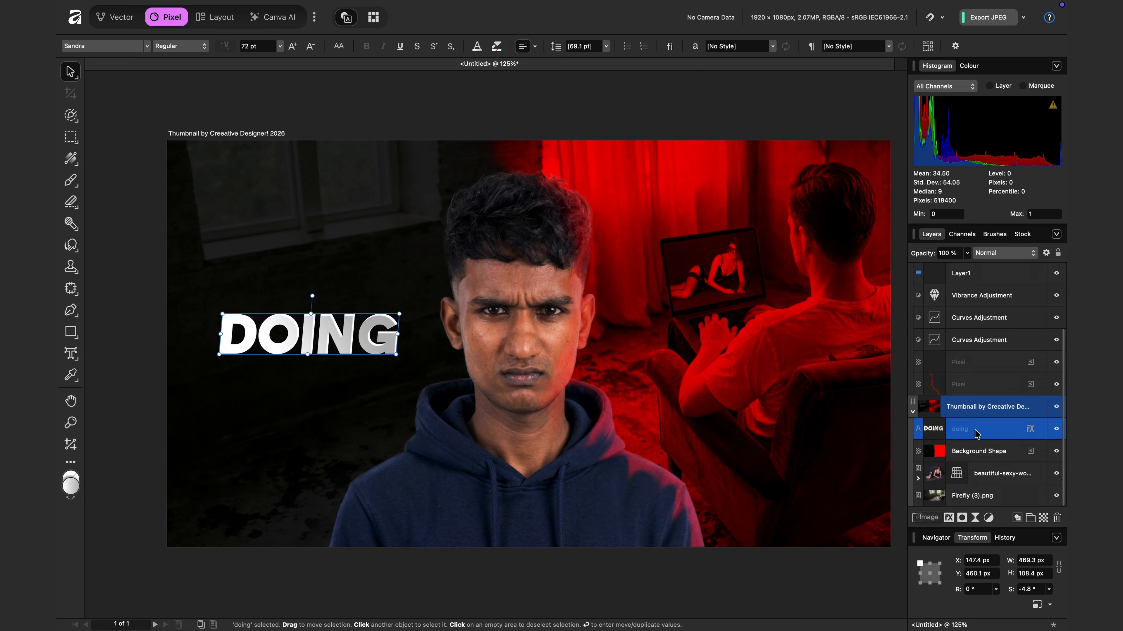
drag(978, 431, 960, 266)
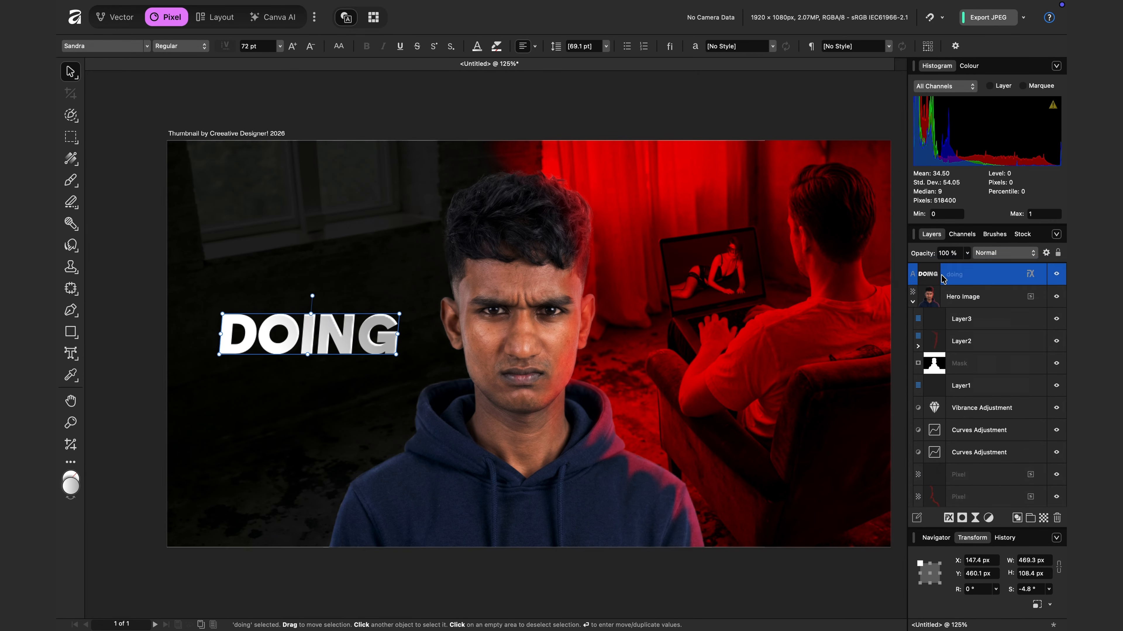
Collapse the Hero Image and thumbnail artboard layers and lock both of them.
click(913, 304)
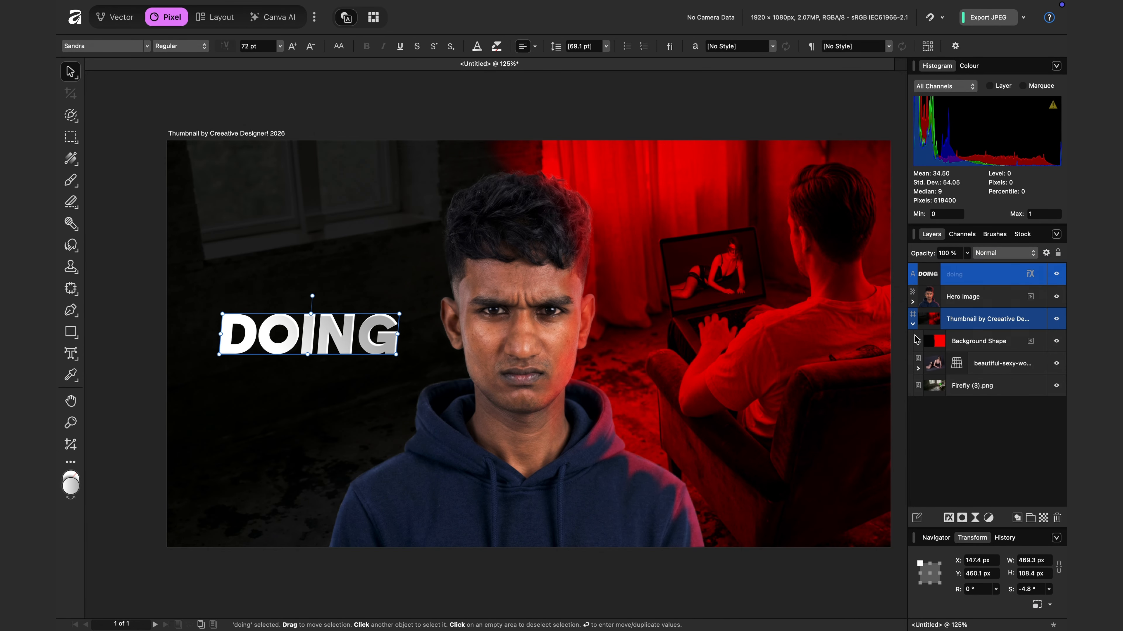
click(913, 326)
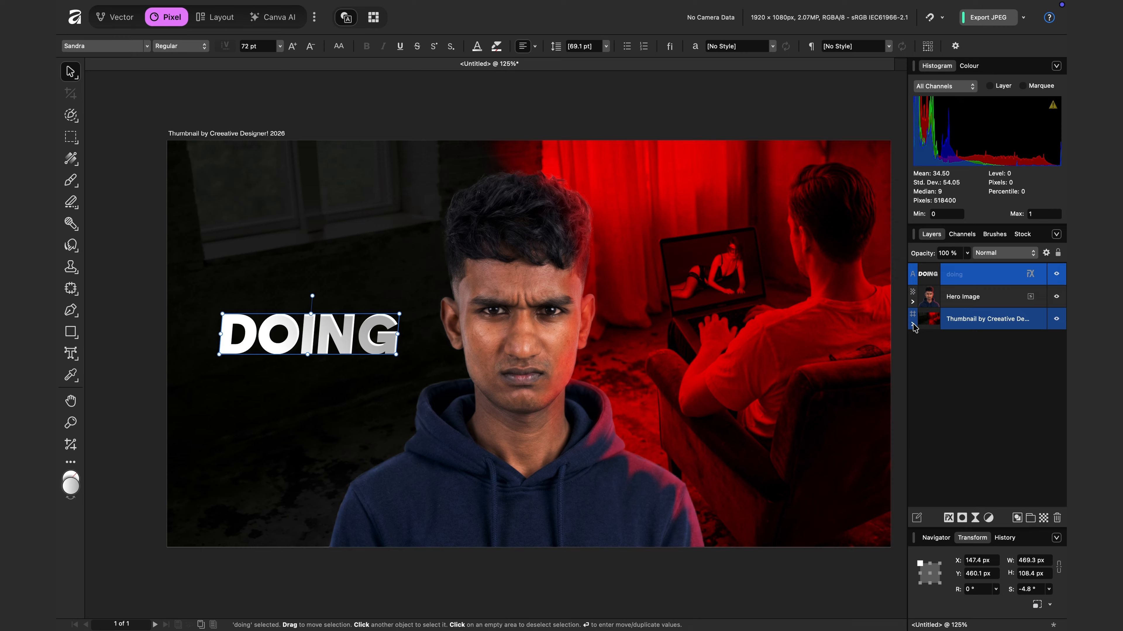
click(1039, 296)
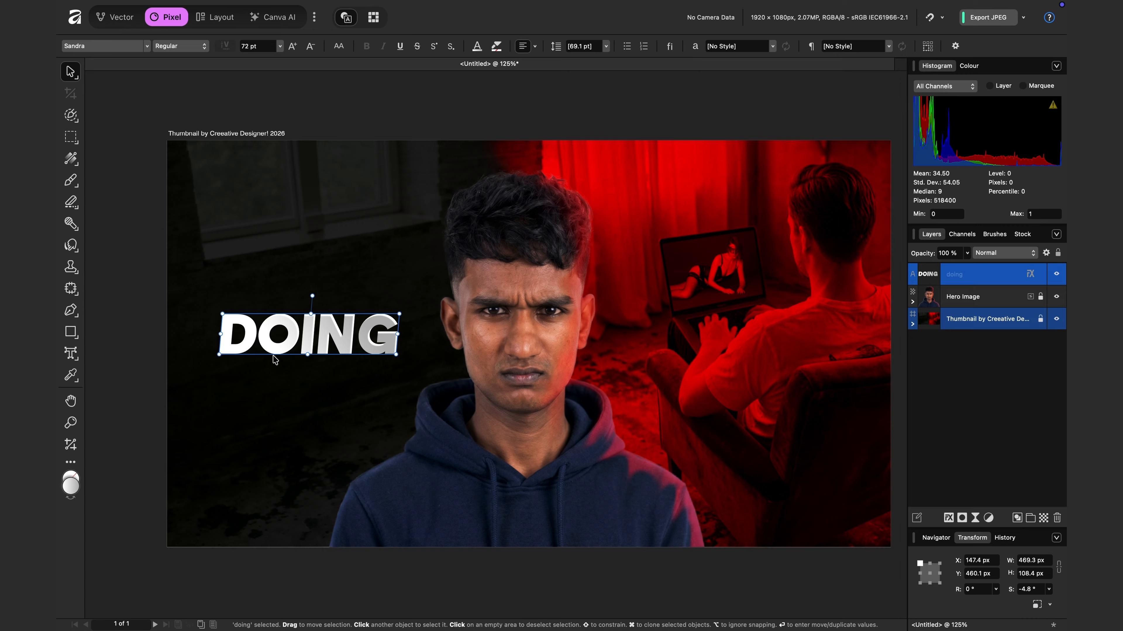
Duplicate the DOING text, move the copy directly above the original and change its wording to "Stop".
key(super+j)
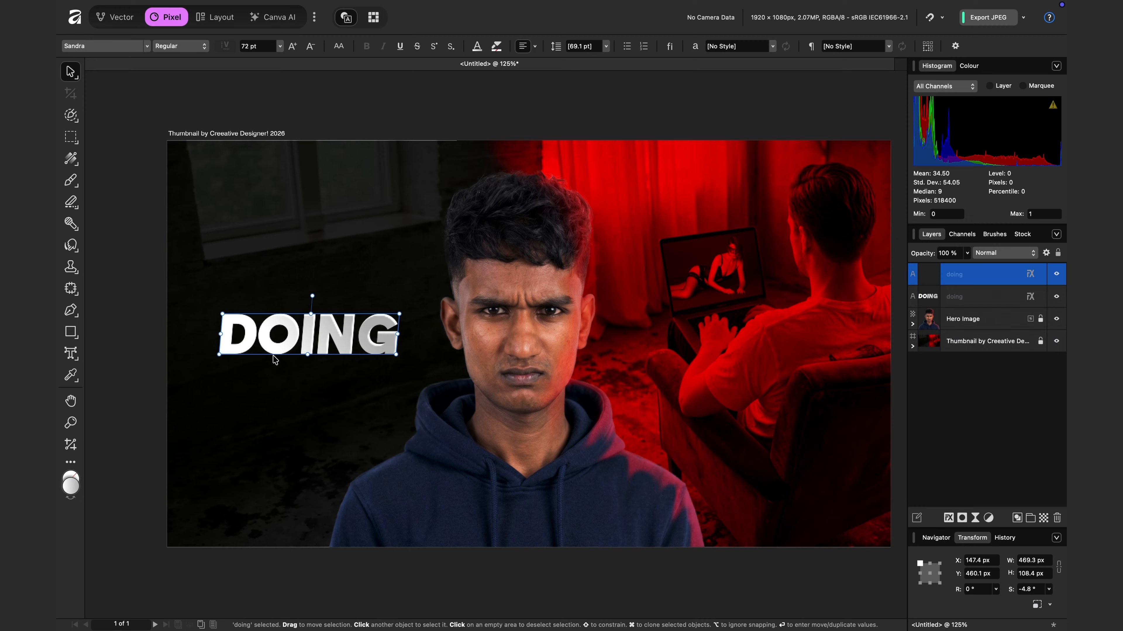
drag(313, 333, 313, 298)
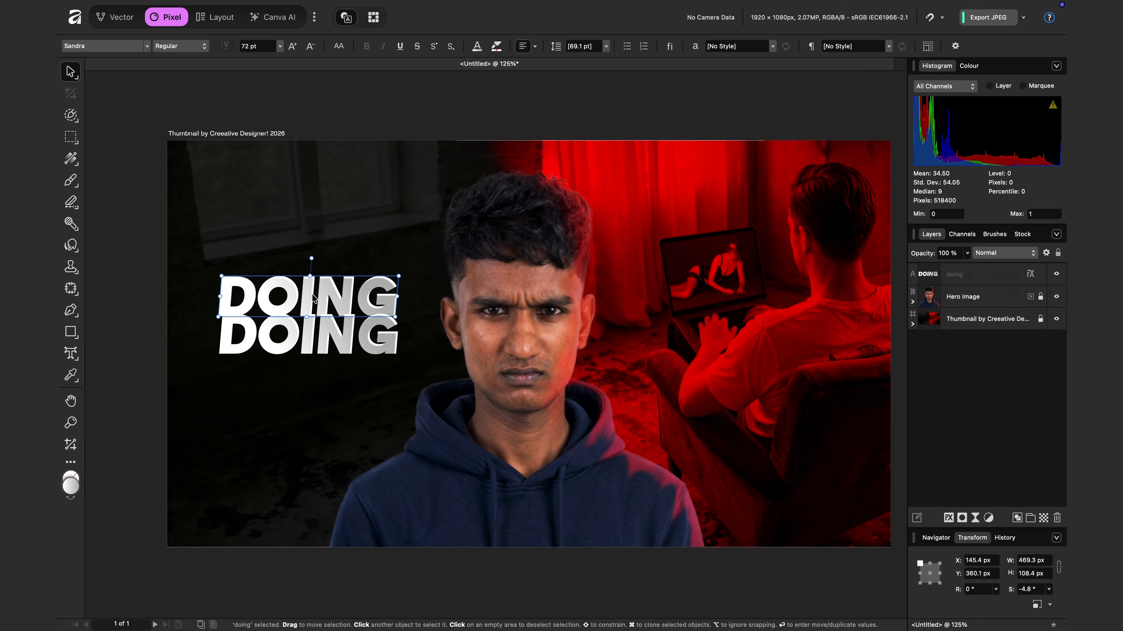
double_click(312, 294)
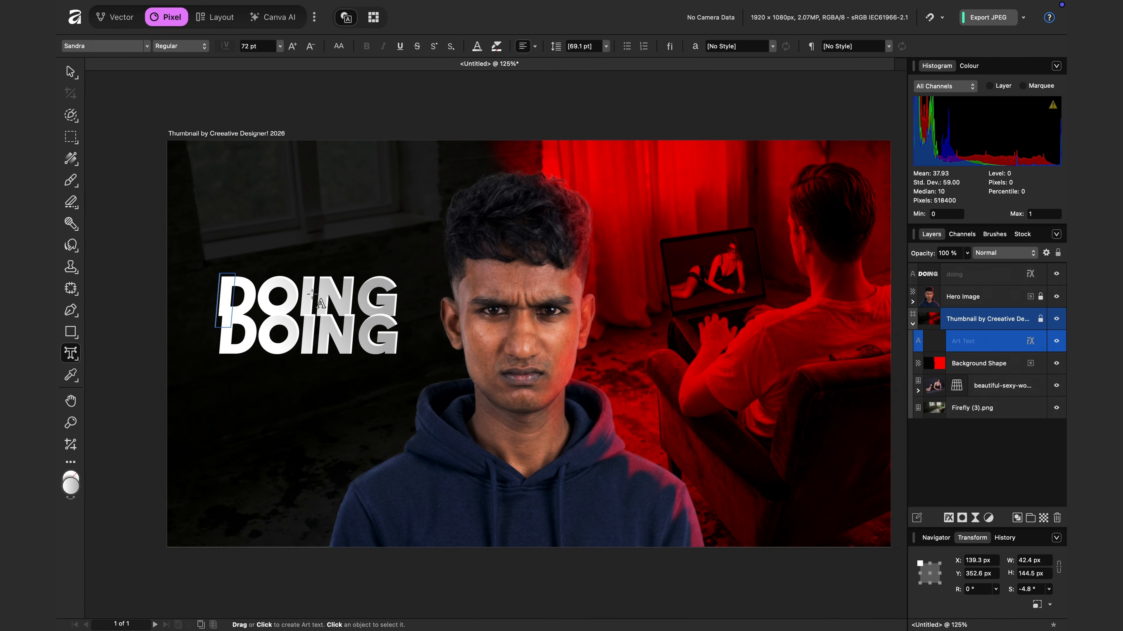
text(Stop)
key(Escape)
Shear the STOP text to -5.8° and shrink it above DOING, with its gradient running from grey at the upper left to white.
drag(291, 268, 297, 266)
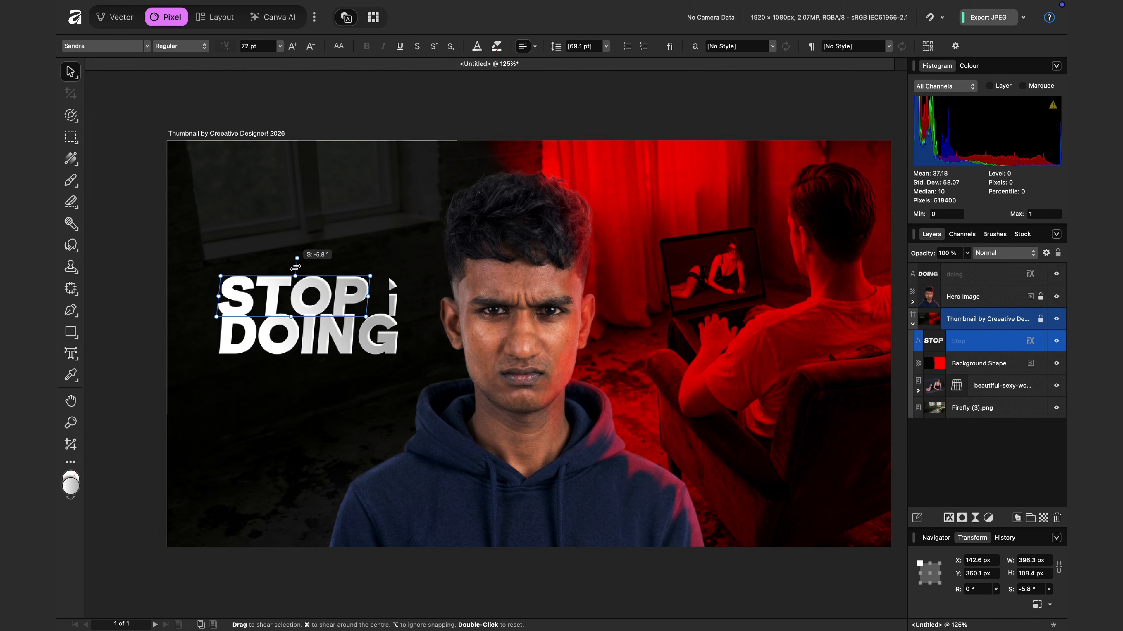
drag(373, 271, 355, 293)
drag(383, 308, 344, 289)
key(g)
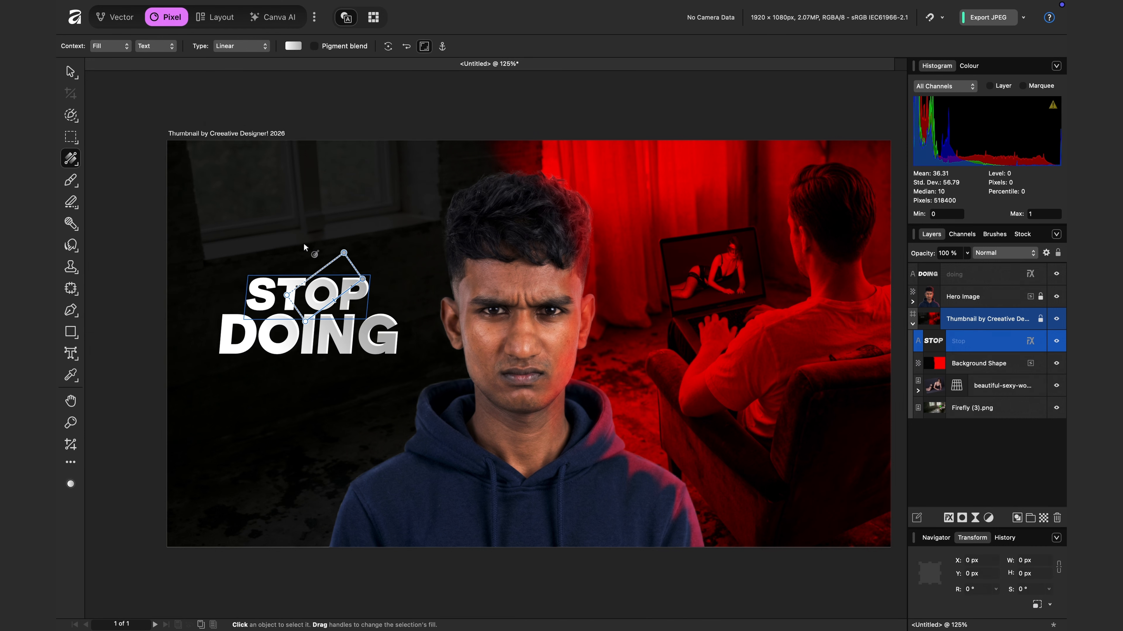
drag(277, 273, 386, 326)
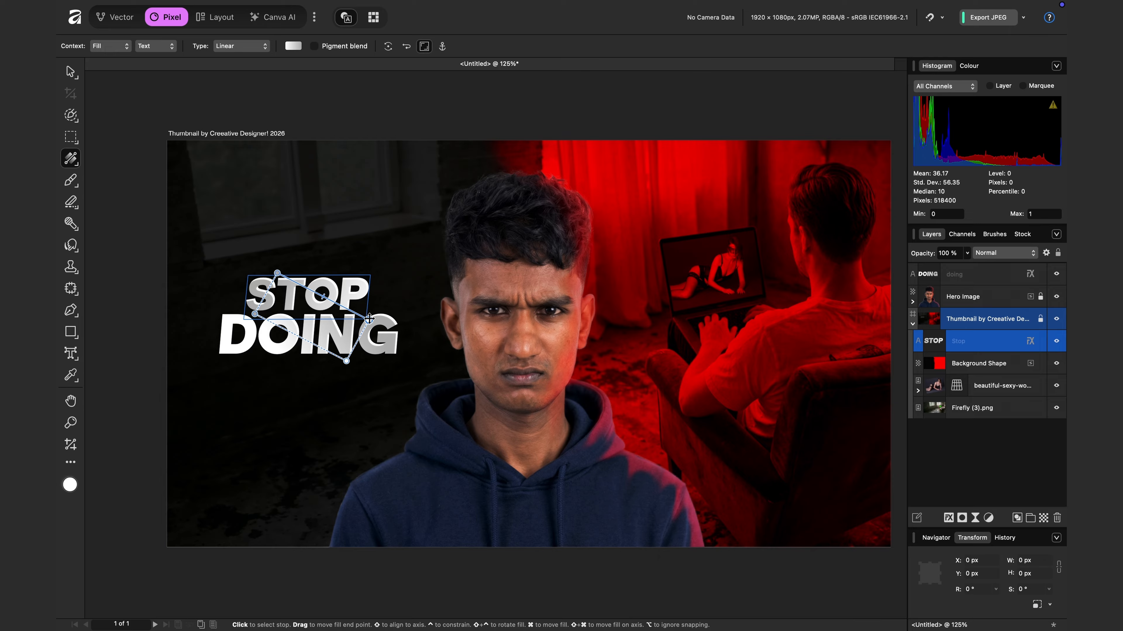
Add the text "this!" beneath DOING at about 58.6 pt, placed at about X 213.4 px, Y 573.2 px.
key(t)
click(255, 380)
text(this!)
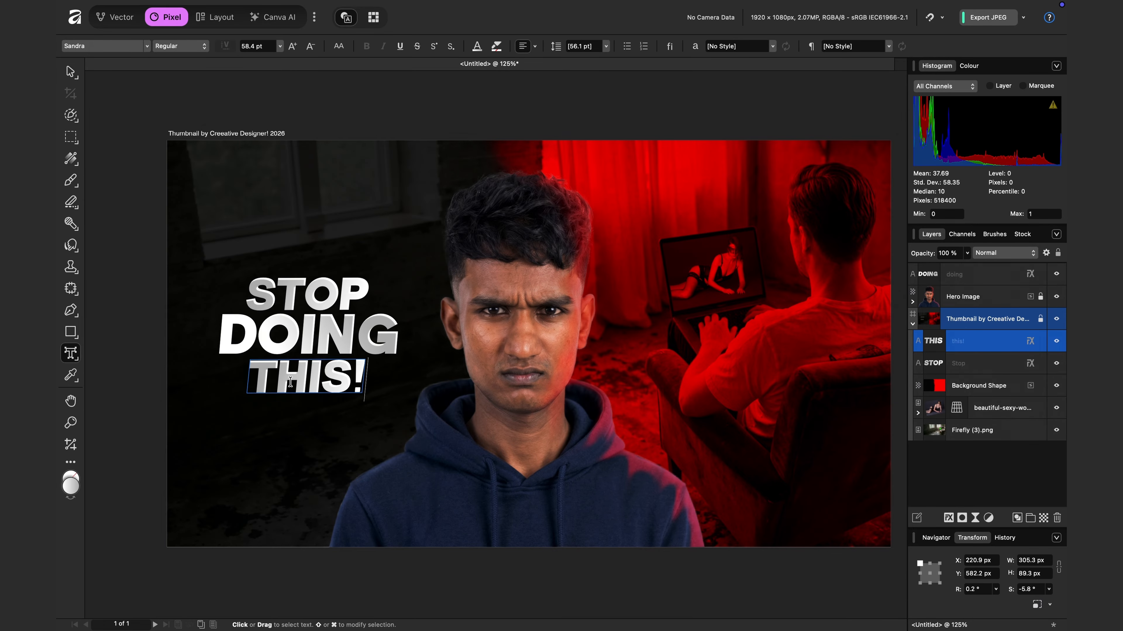
key(Escape)
key(v)
drag(298, 378, 297, 377)
drag(366, 354, 366, 355)
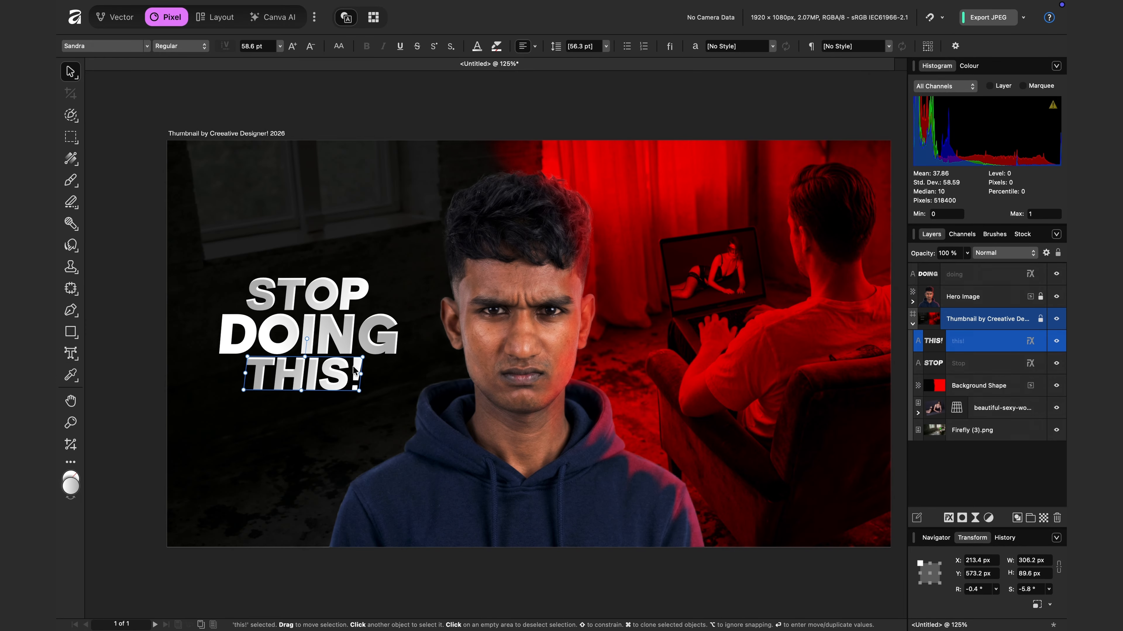
Move the Stop and this! text layers out of the artboard to the top of the layer stack and collapse the artboard.
key(Escape)
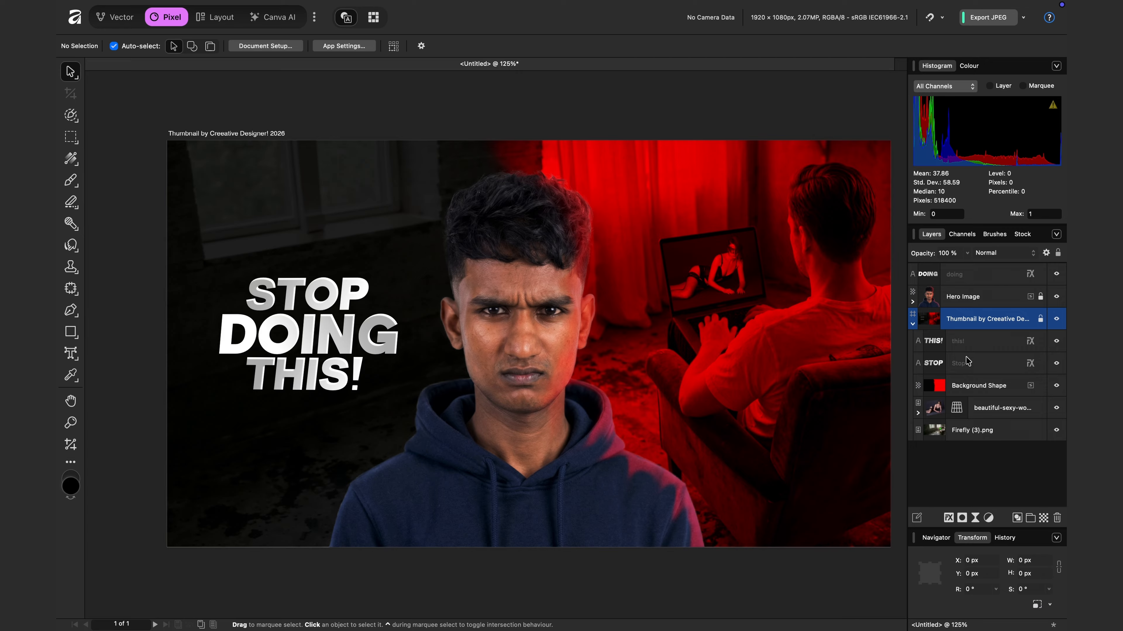
drag(966, 360, 955, 286)
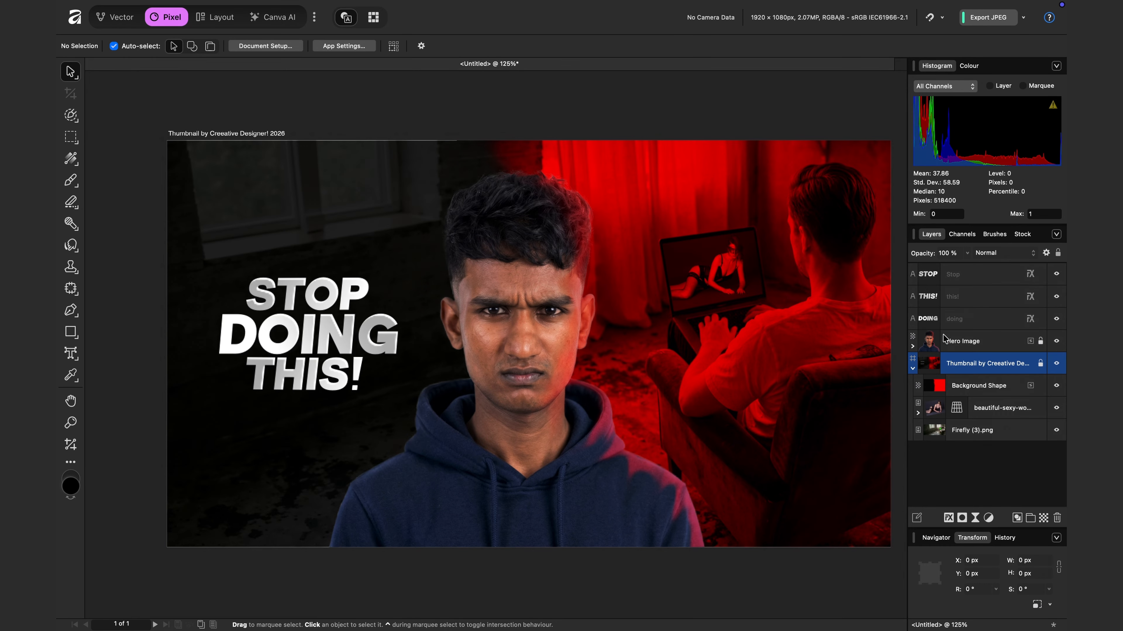
click(913, 368)
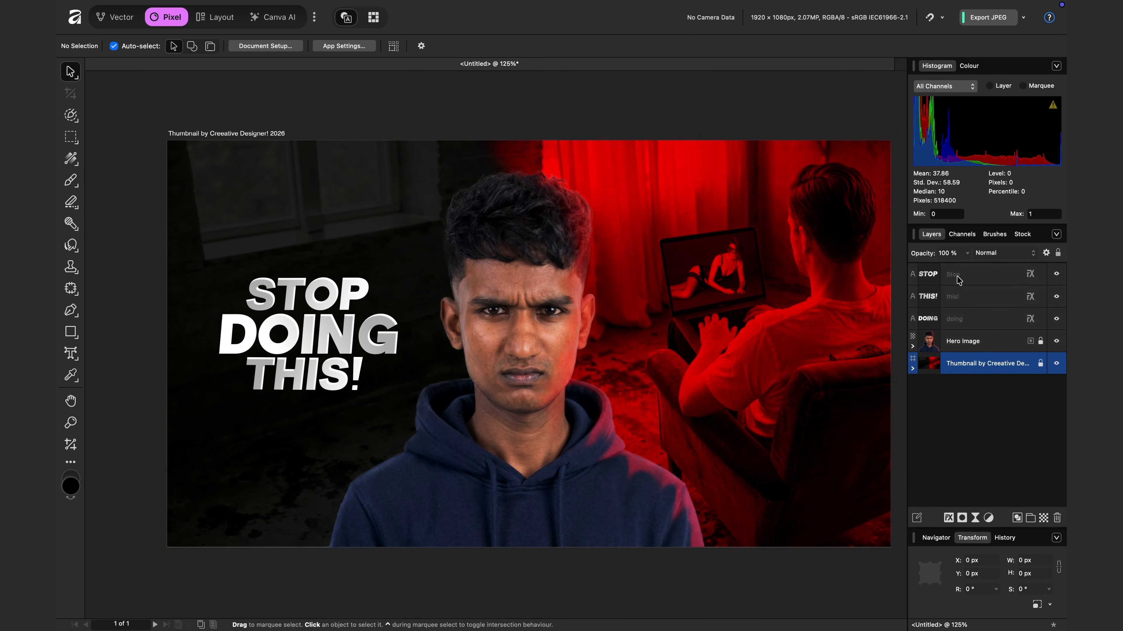
Convert the THIS! text to curves.
click(958, 301)
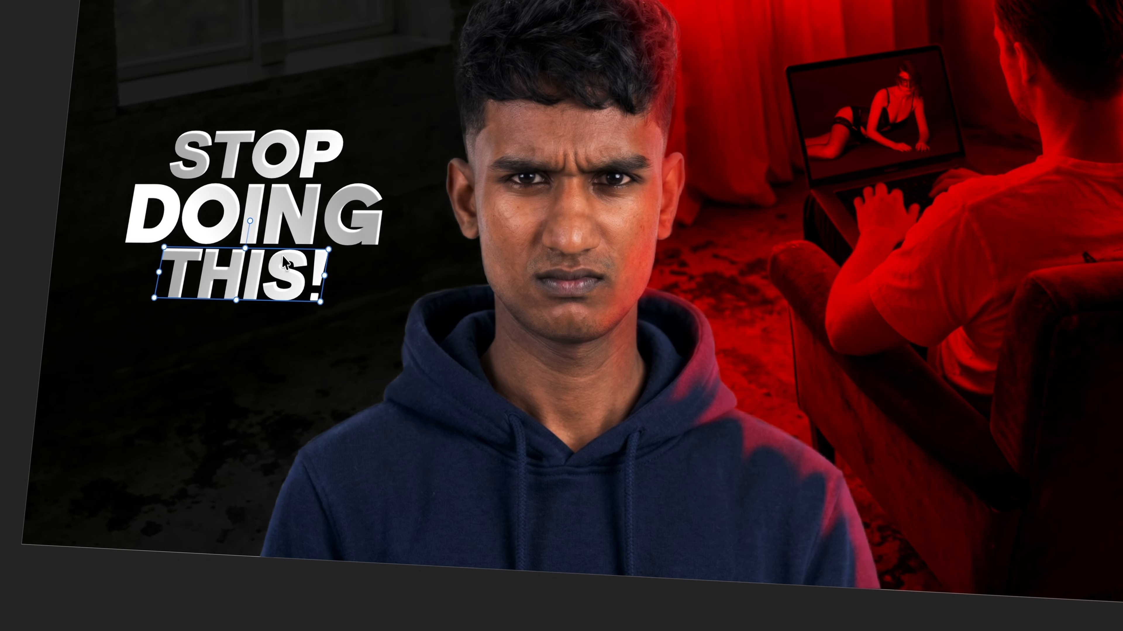
right_click(333, 364)
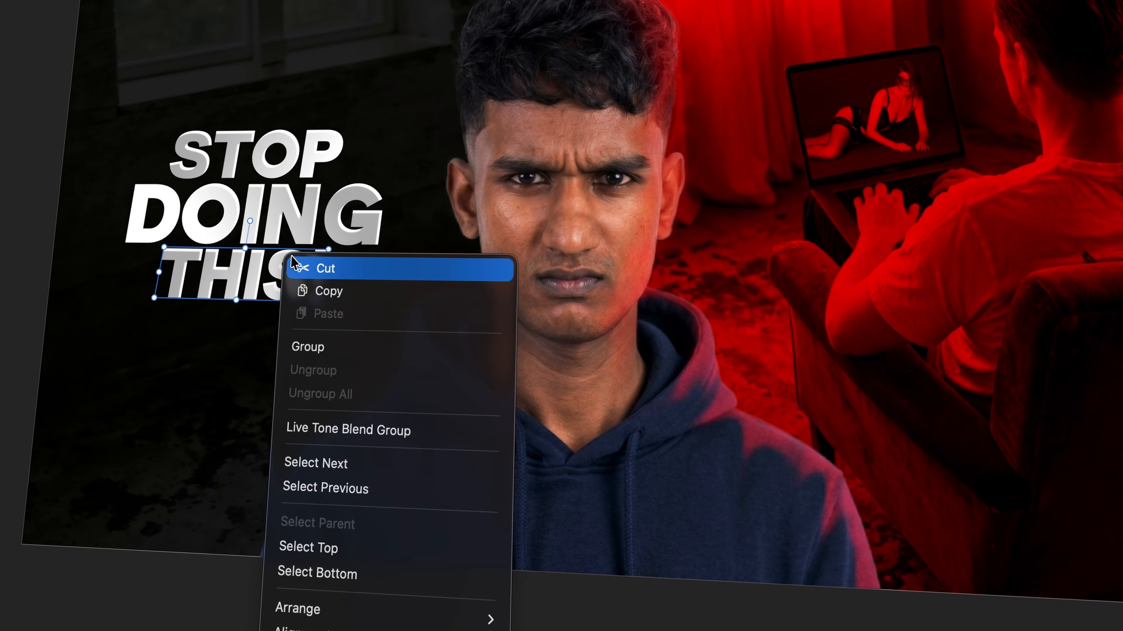
scroll(356, 581, down, 5)
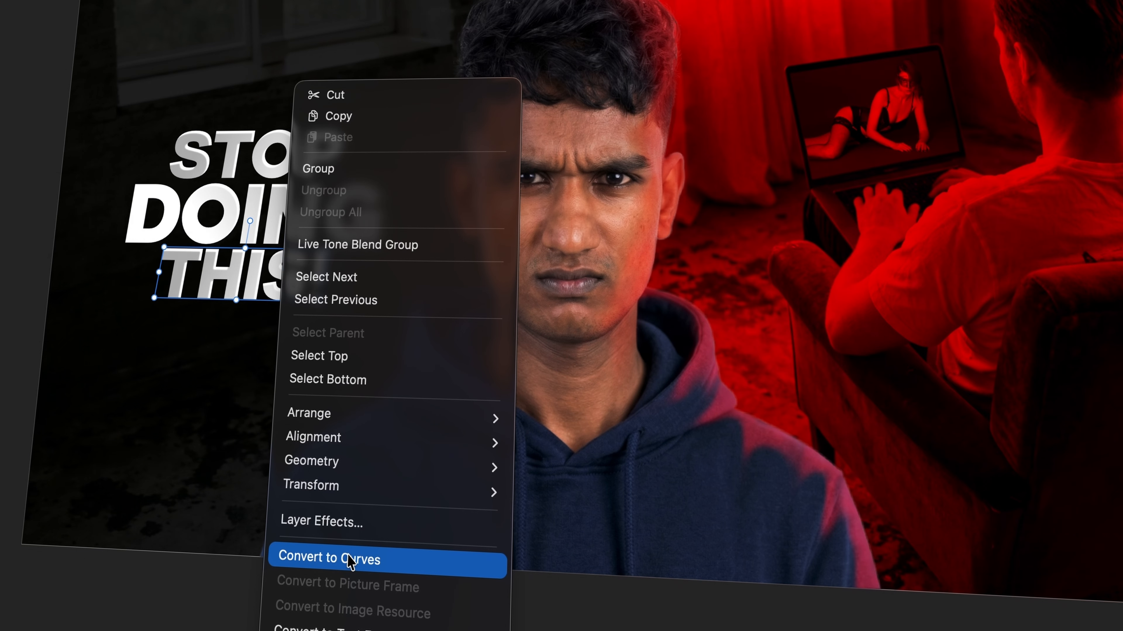
click(349, 561)
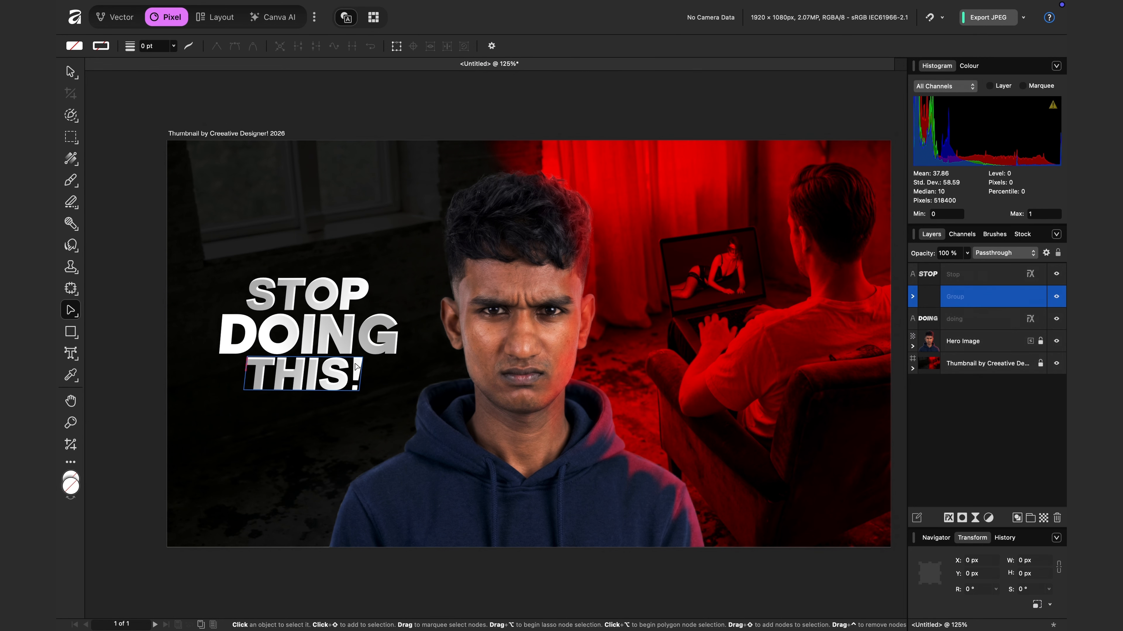
Widen the top of the exclamation mark by moving its upper-right node outward to the right.
scroll(355, 367, up, 5)
click(359, 367)
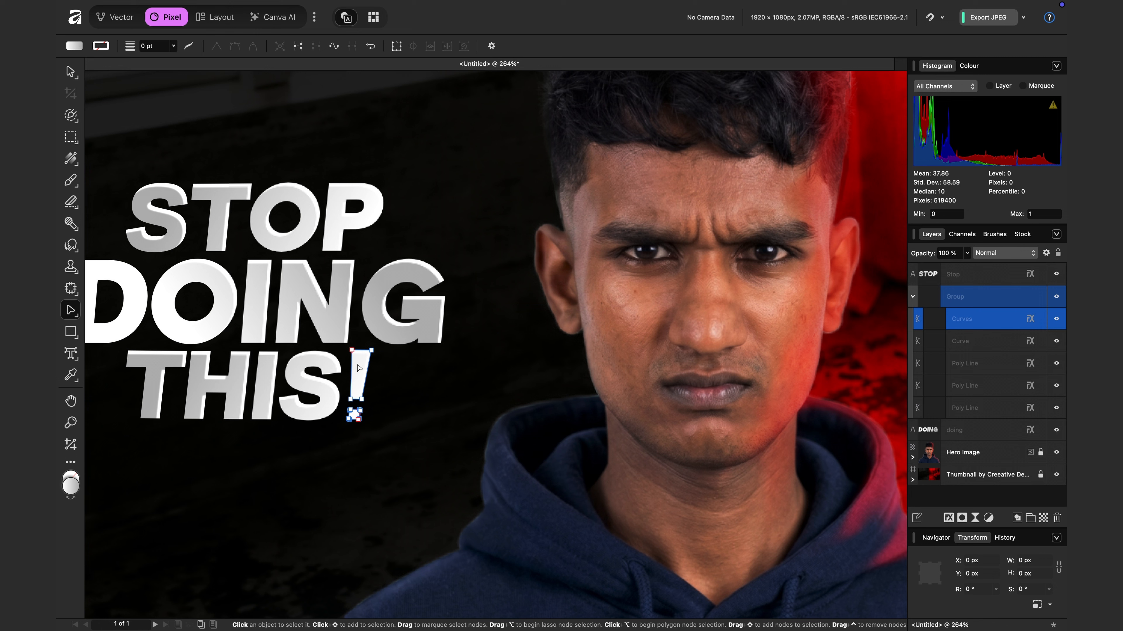
drag(371, 350, 382, 350)
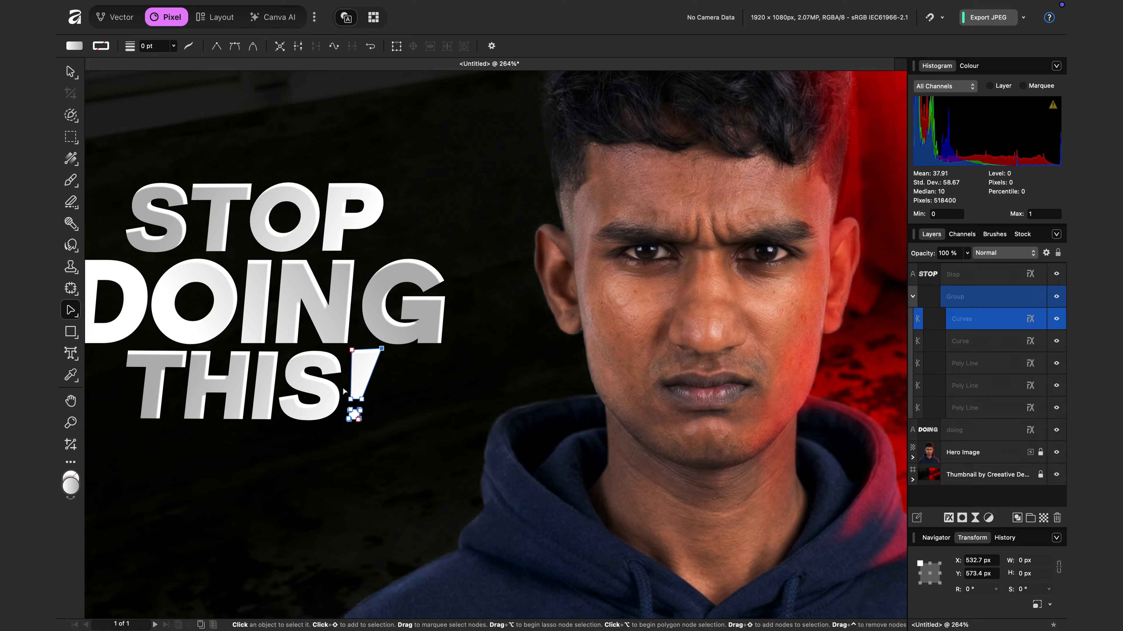
Deselect the exclamation mark and add the text "Your Daily Habits?" above the STOP title line.
click(71, 71)
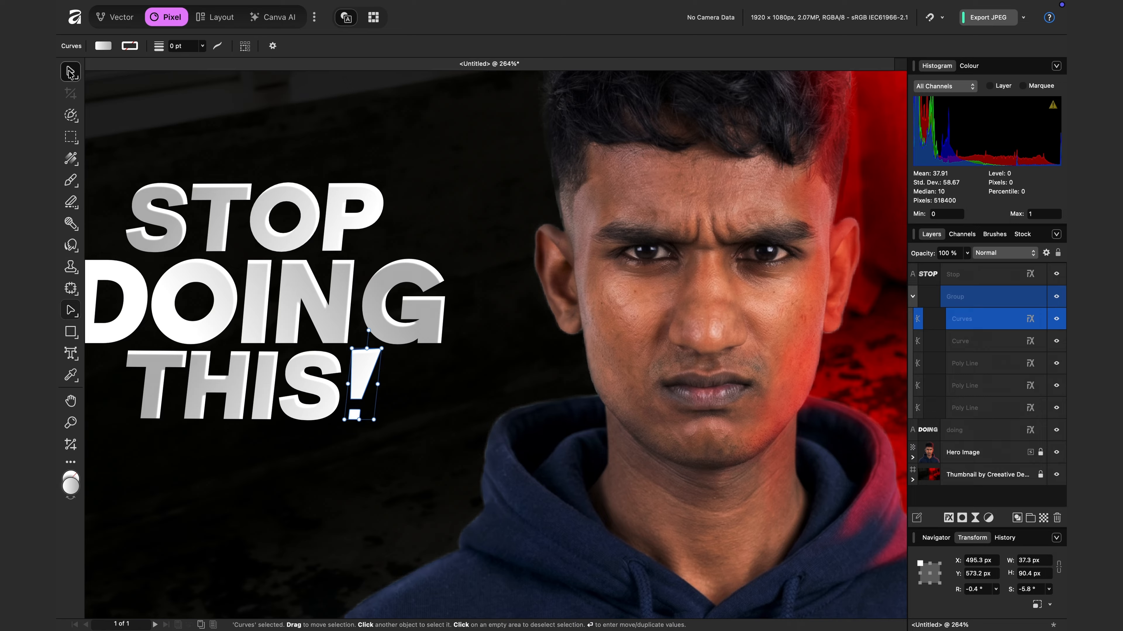
click(260, 161)
scroll(260, 164, down, 5)
scroll(260, 164, down, 4)
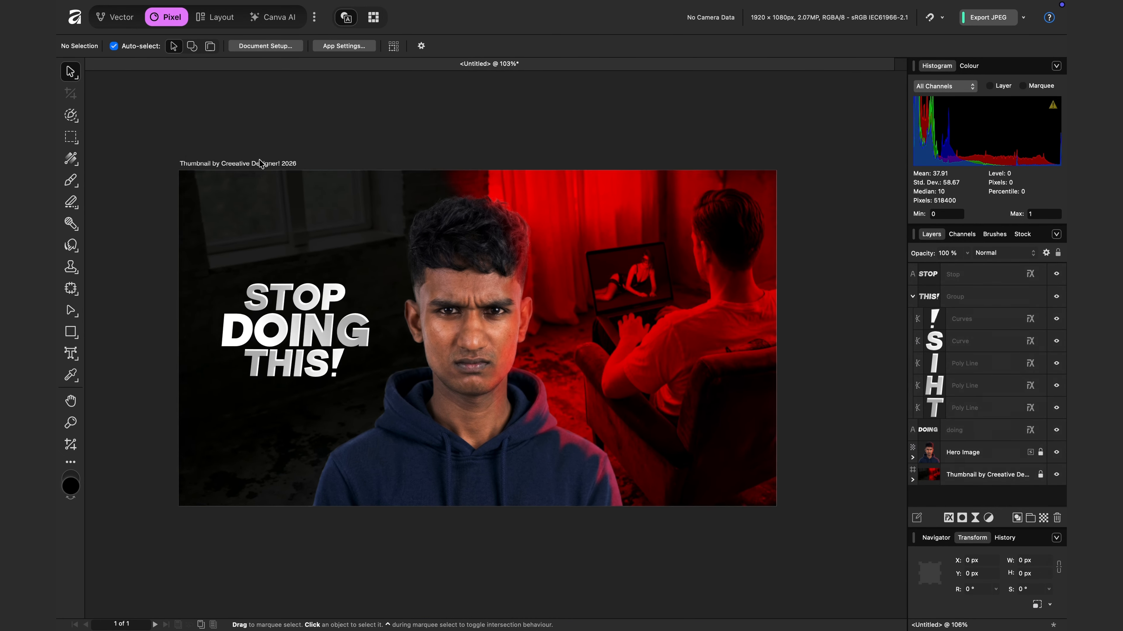
scroll(260, 164, up, 4)
right_click(260, 163)
click(550, 552)
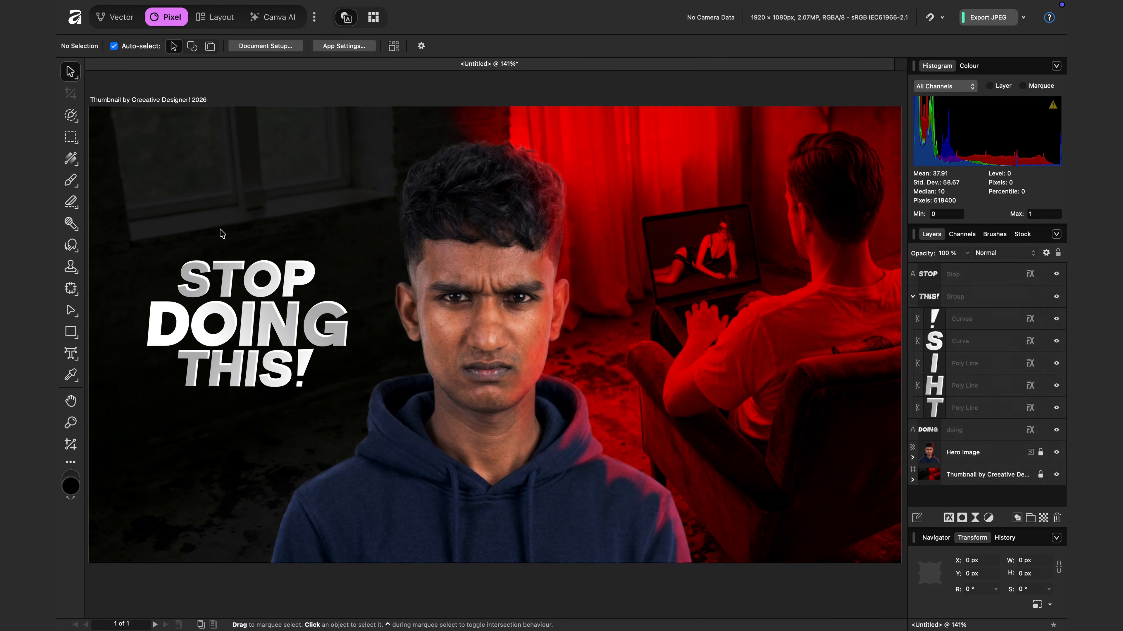
key(t)
click(213, 198)
text(Your Daily Habits?)
key(Escape)
key(v)
Shrink the "Your Daily Habits?" text, give it a bold italic typeface in mixed case, and place it just above STOP.
drag(277, 187, 134, 186)
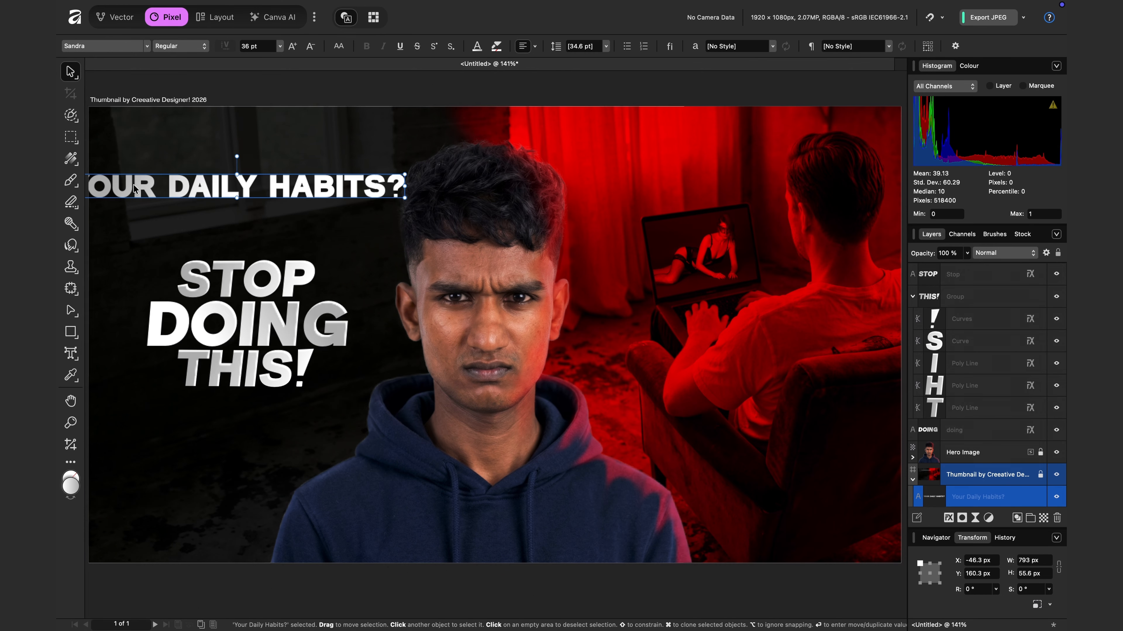
drag(404, 197, 255, 187)
triple_click(243, 229)
drag(177, 182, 230, 214)
click(147, 45)
click(223, 518)
key(v)
drag(230, 229, 249, 229)
click(283, 89)
Move the "Your Daily Habits?" layer to the top of the layer stack and collapse the THIS! group.
drag(976, 497, 953, 266)
click(912, 319)
click(291, 155)
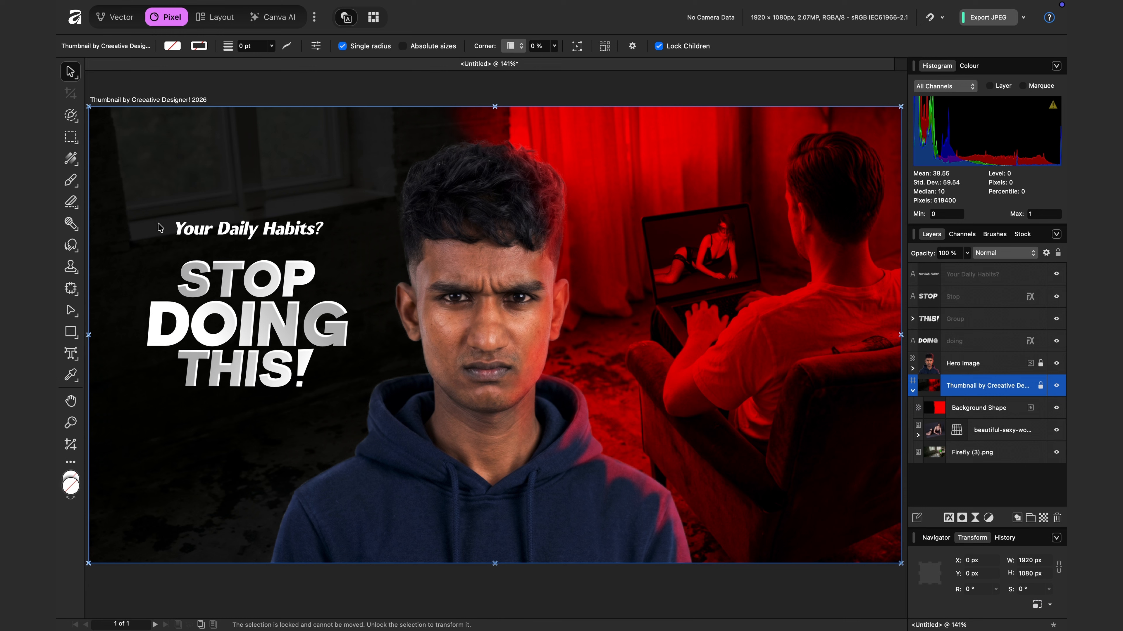
Draw a pure red (FF0000) triangle about 44 × 32 px just before the "Your Daily Habits?" text.
click(79, 339)
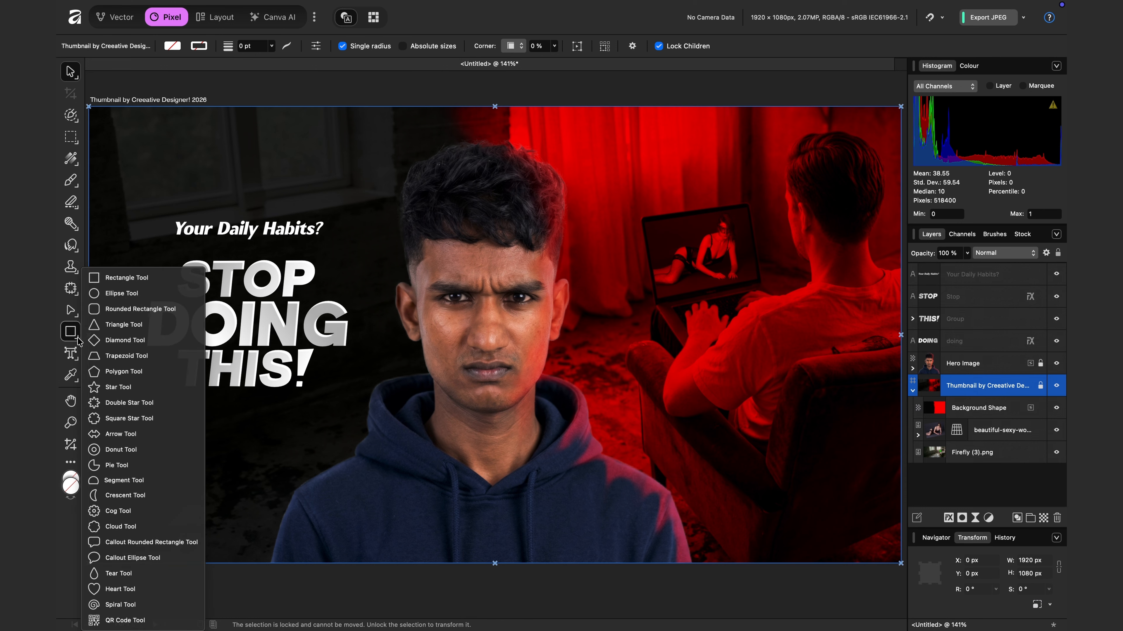
click(126, 324)
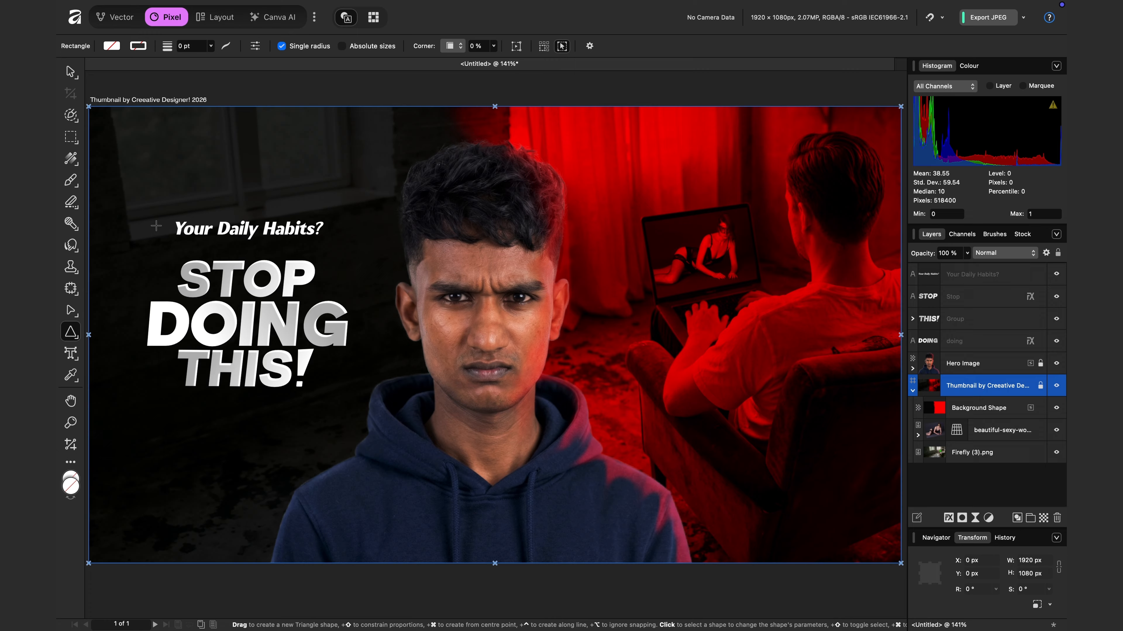
click(112, 45)
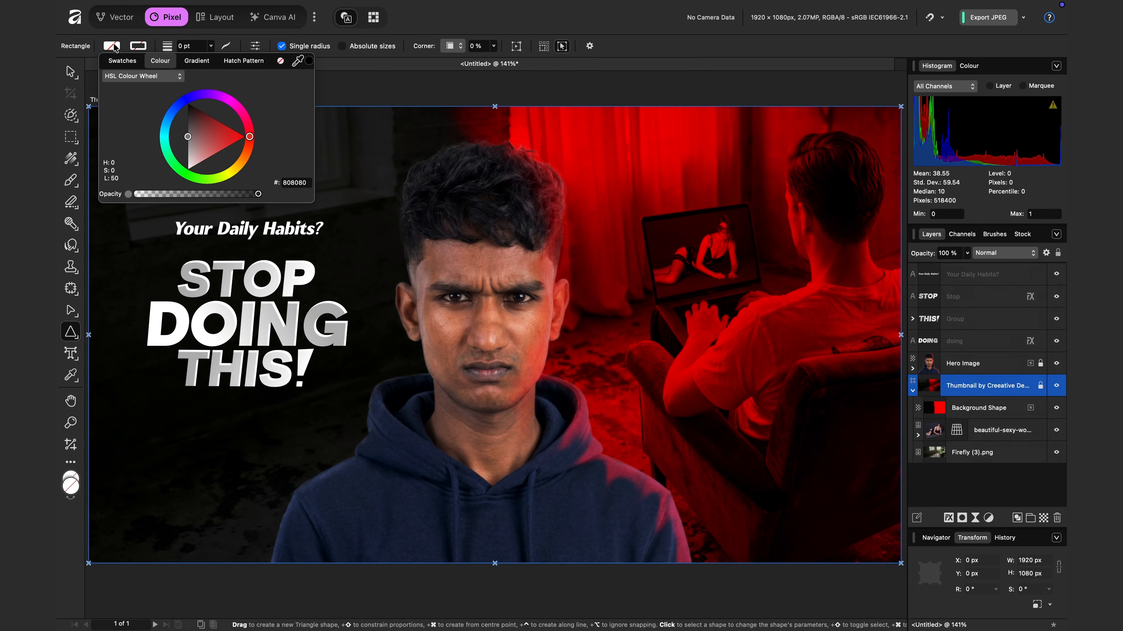
drag(188, 139, 249, 136)
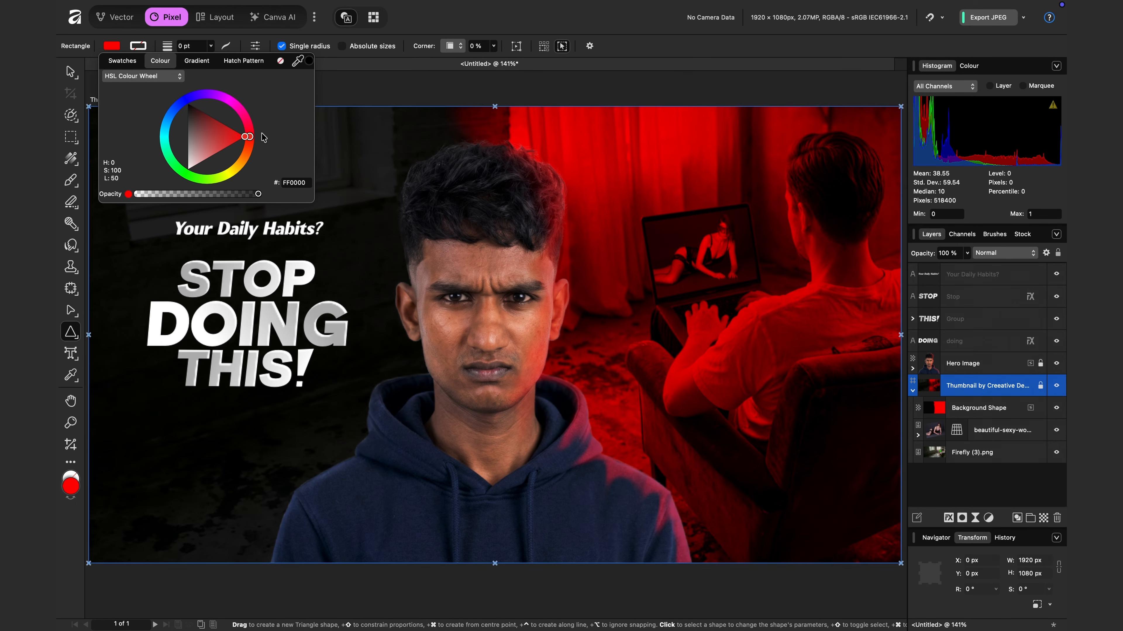
click(157, 223)
drag(157, 223, 174, 238)
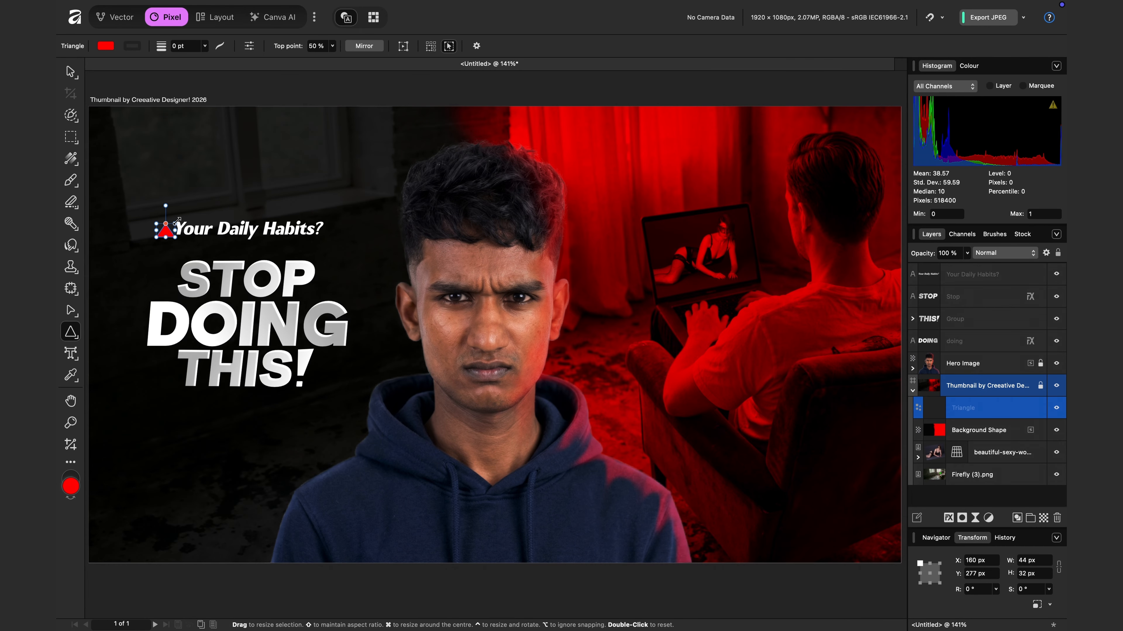
Rotate the red triangle by about -90° so it points at the text, and nudge it slightly away from the lettering.
drag(178, 219, 192, 271)
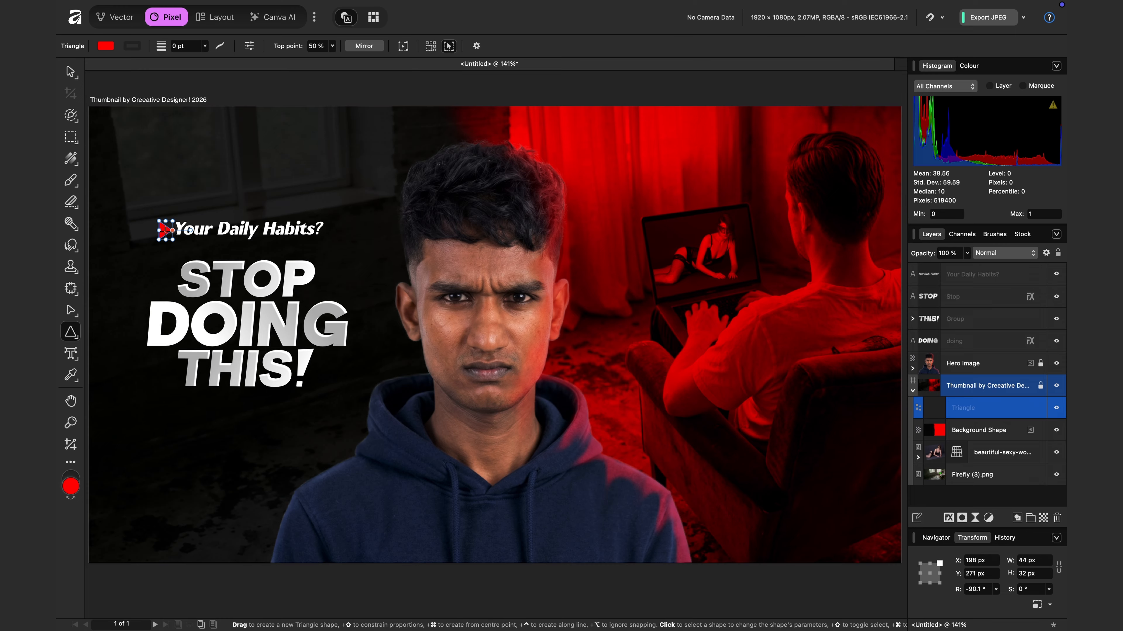
click(71, 71)
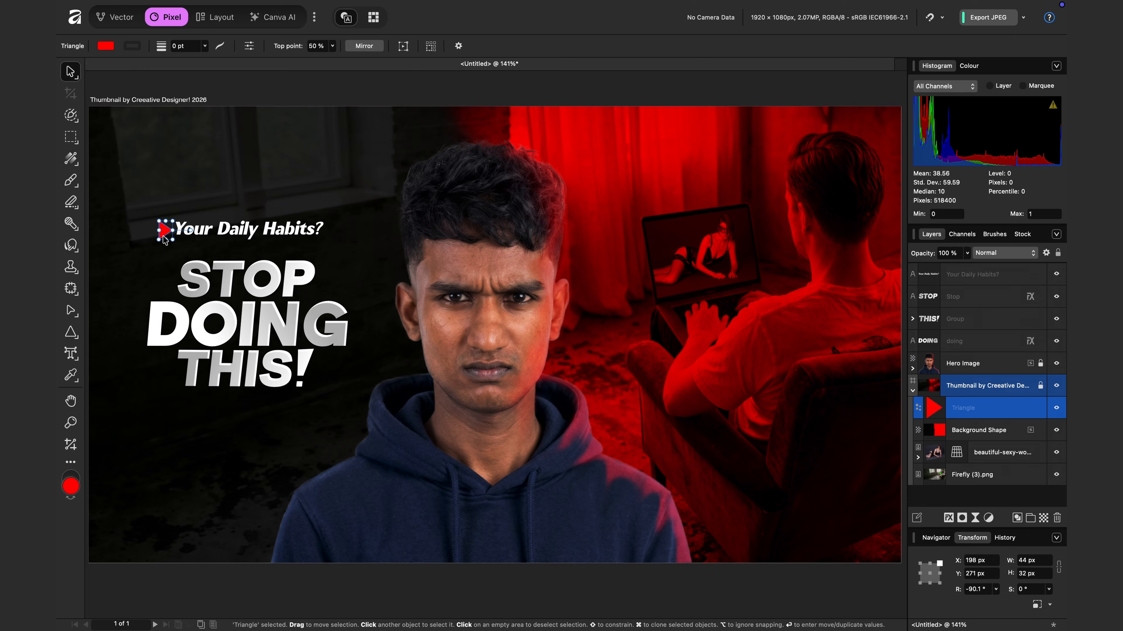
drag(165, 233, 164, 232)
Duplicate the red triangle, place the copy after the question mark at about X 561 px, and flip it horizontally to point inward.
key(super+j)
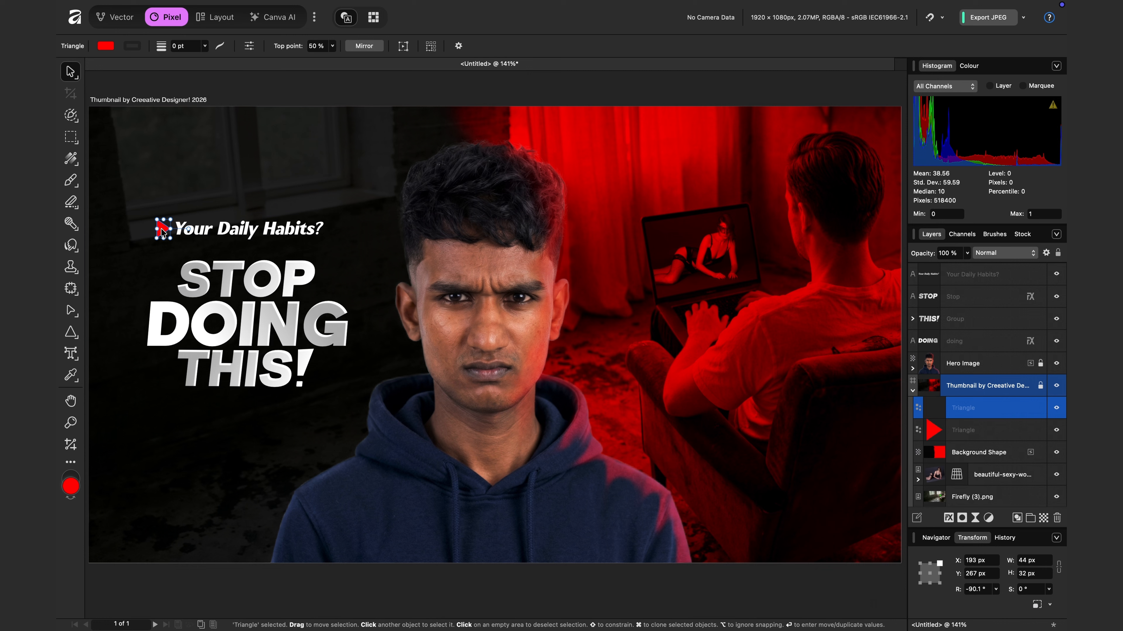
drag(163, 232, 336, 230)
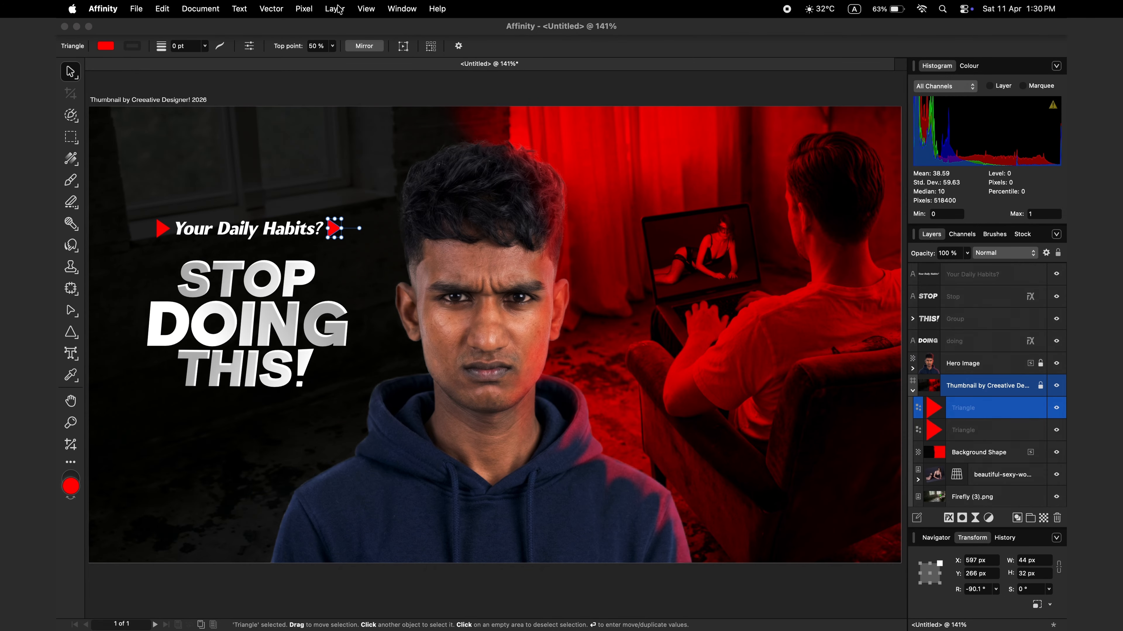
click(339, 10)
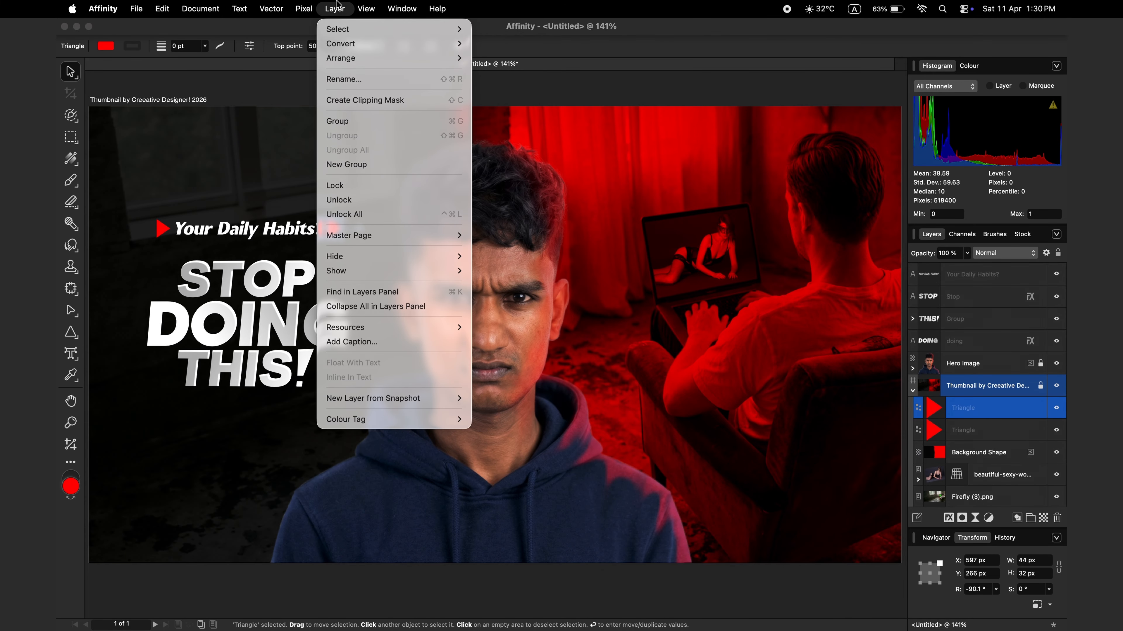
mouse_move(371, 59)
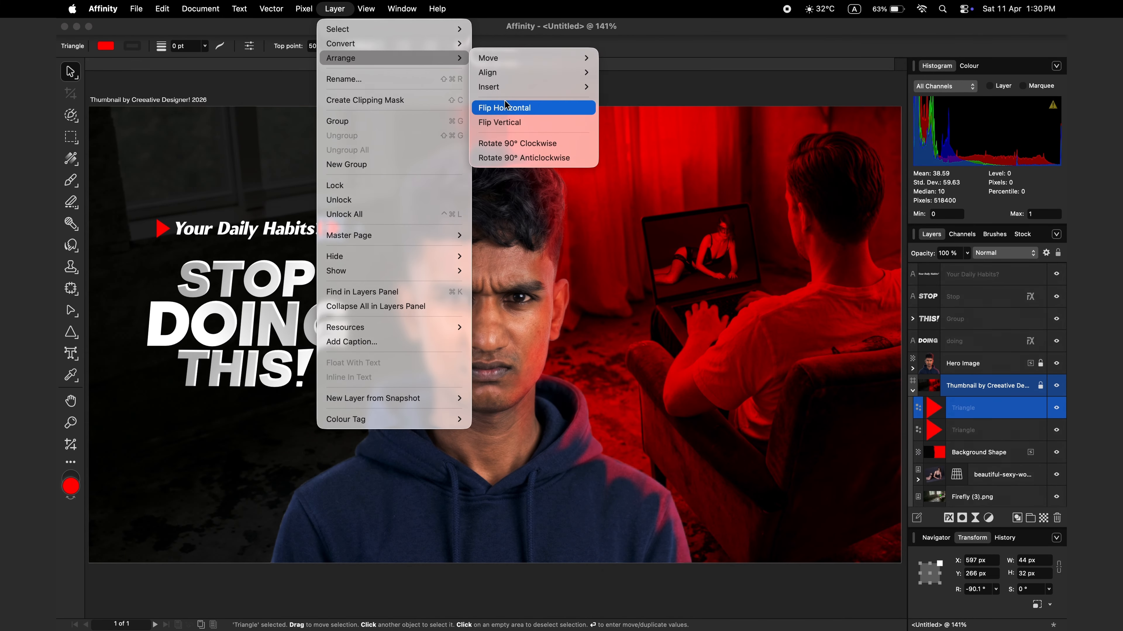
click(519, 114)
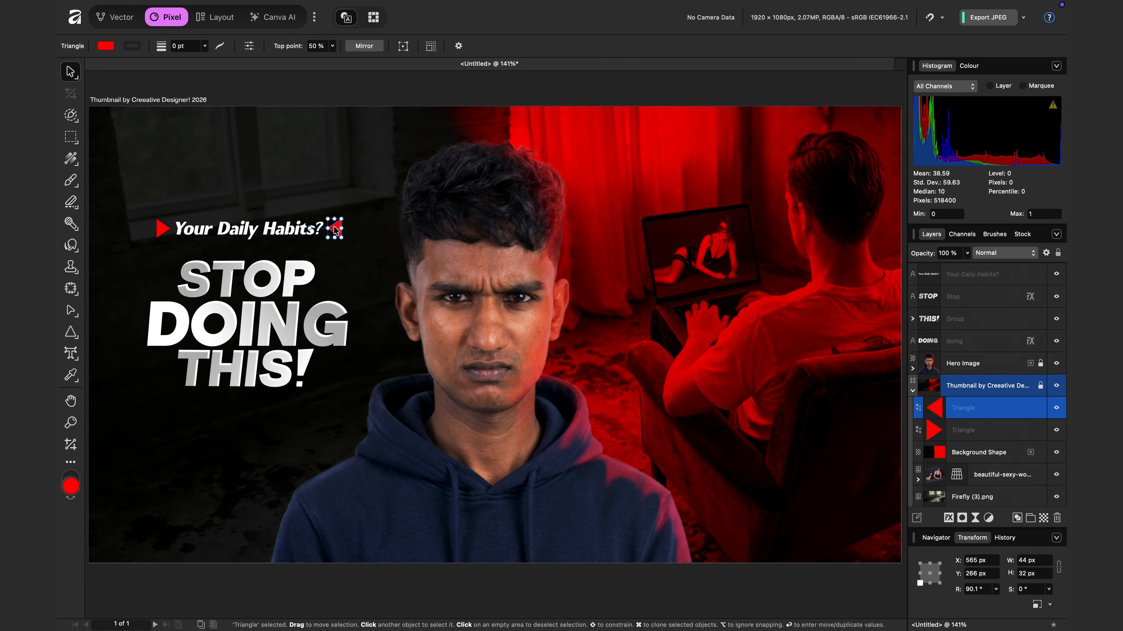
drag(335, 230, 334, 231)
Duplicate the red triangles and apply a Gaussian Blur layer effect to the lower copy after the question mark as a glow.
key(super+j)
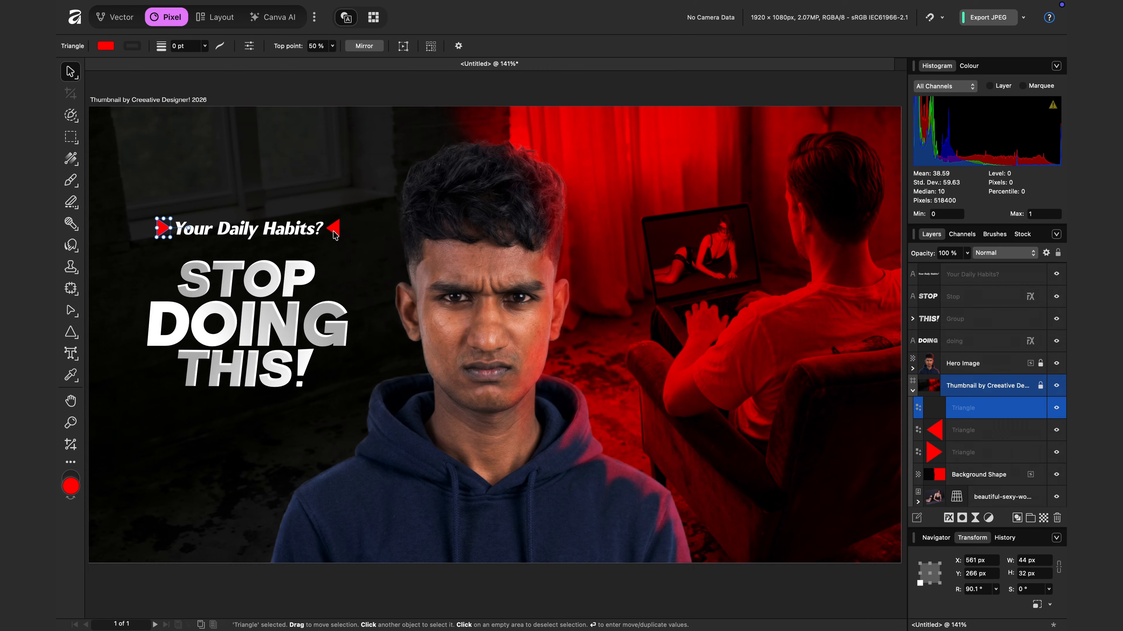
click(970, 431)
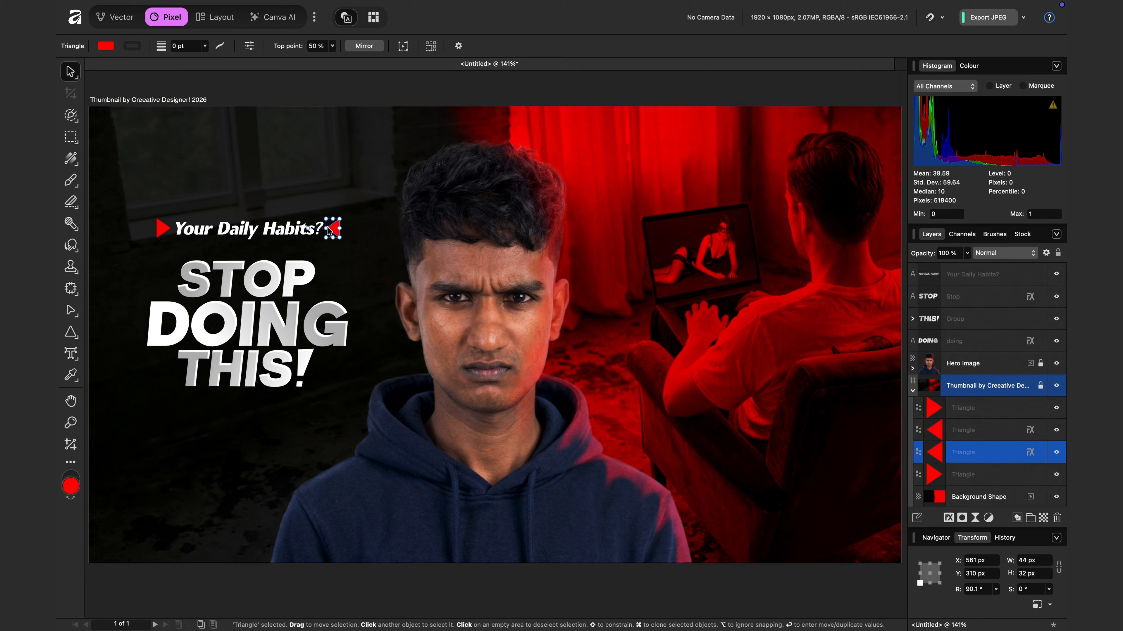
click(949, 518)
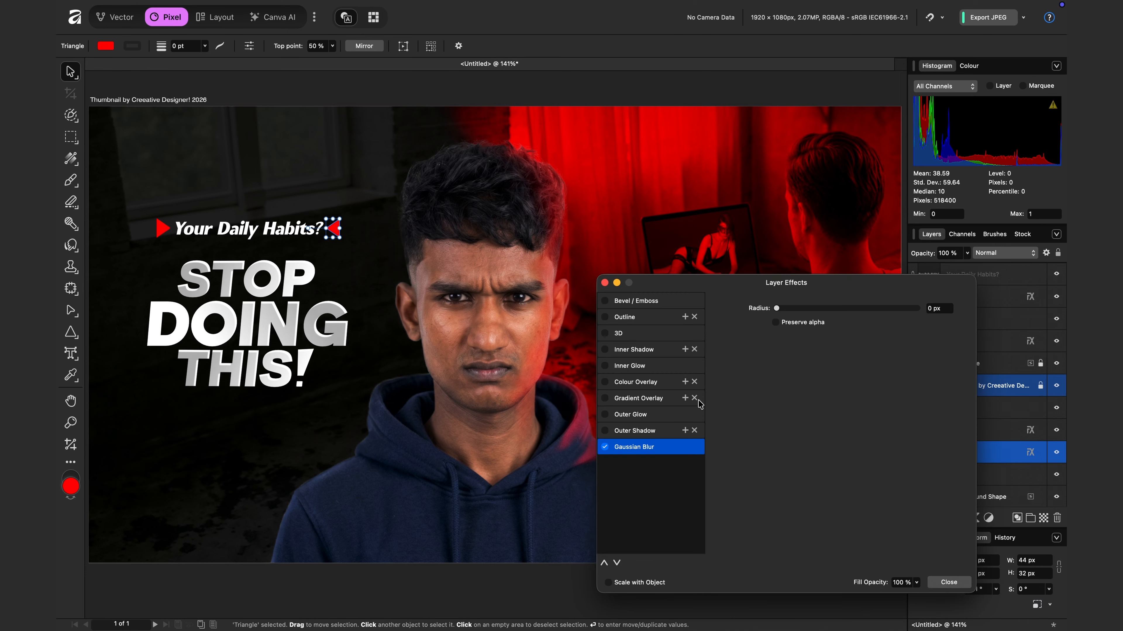
drag(777, 309, 873, 311)
drag(872, 308, 836, 310)
click(605, 284)
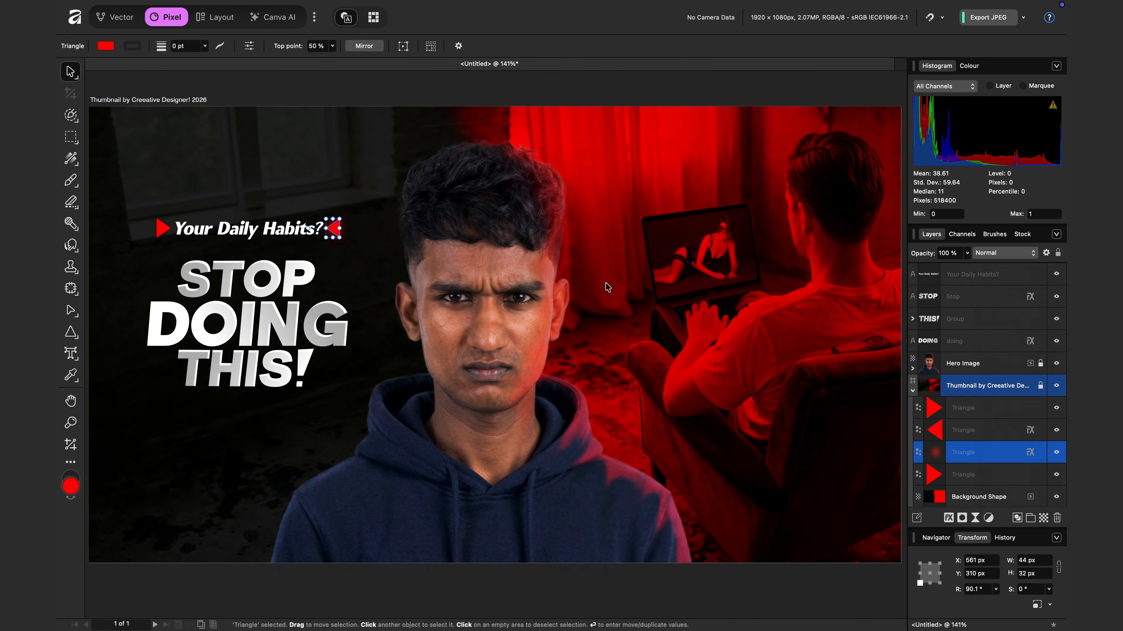
Apply a Gaussian Blur effect of about 8.1 px to the lowest triangle layer, before the "Your Daily Habits?" text.
click(969, 434)
click(970, 481)
click(948, 517)
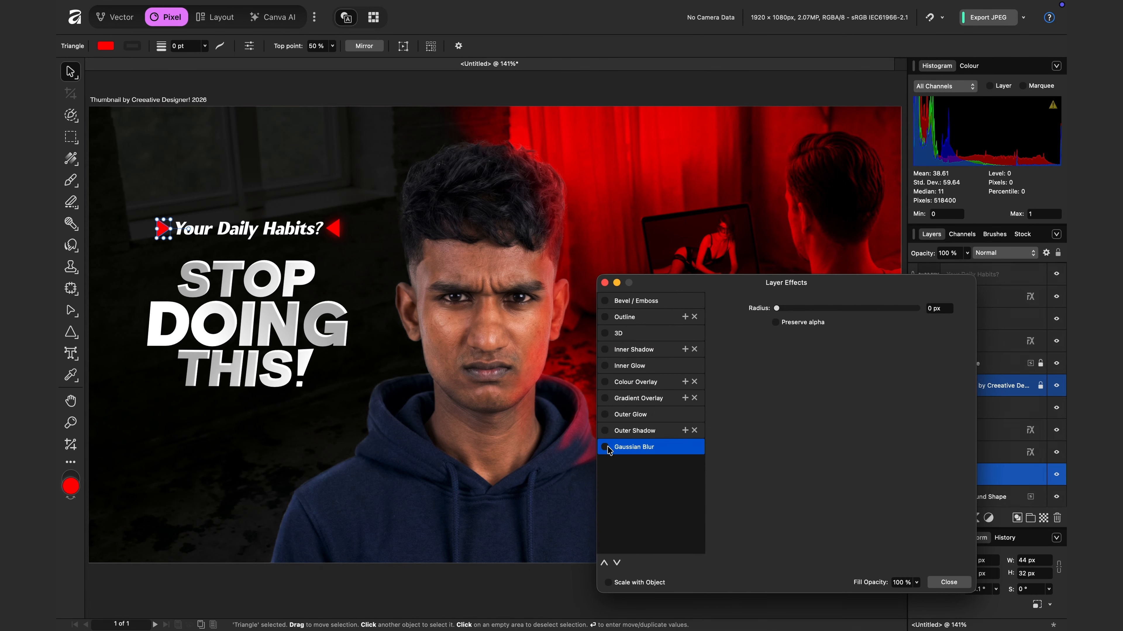
click(605, 447)
drag(777, 309, 835, 308)
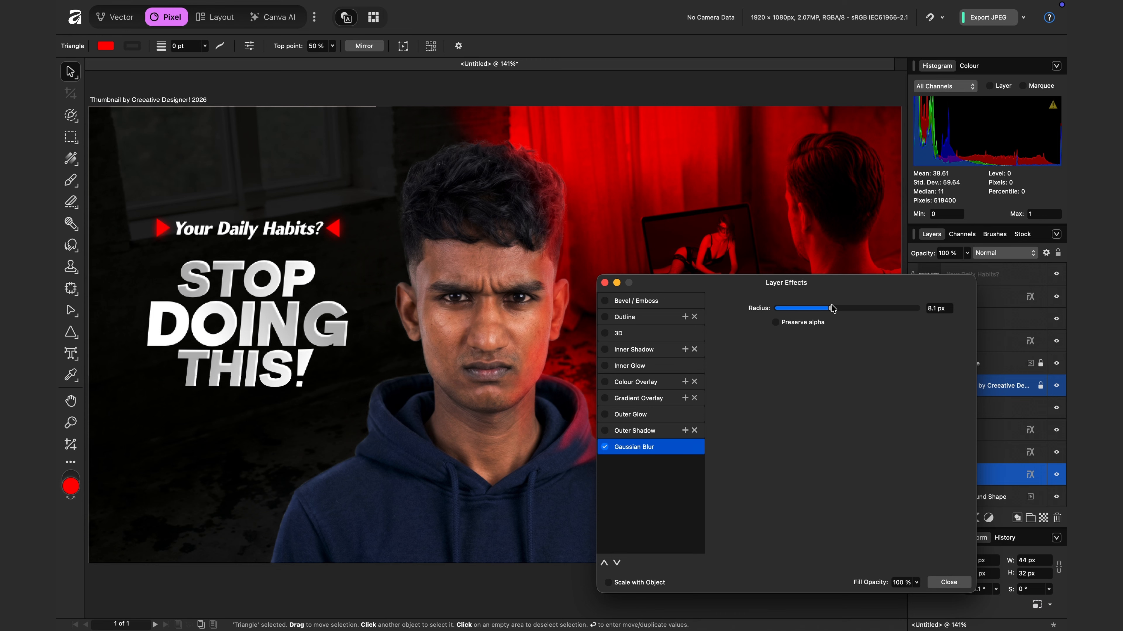
click(605, 283)
click(319, 423)
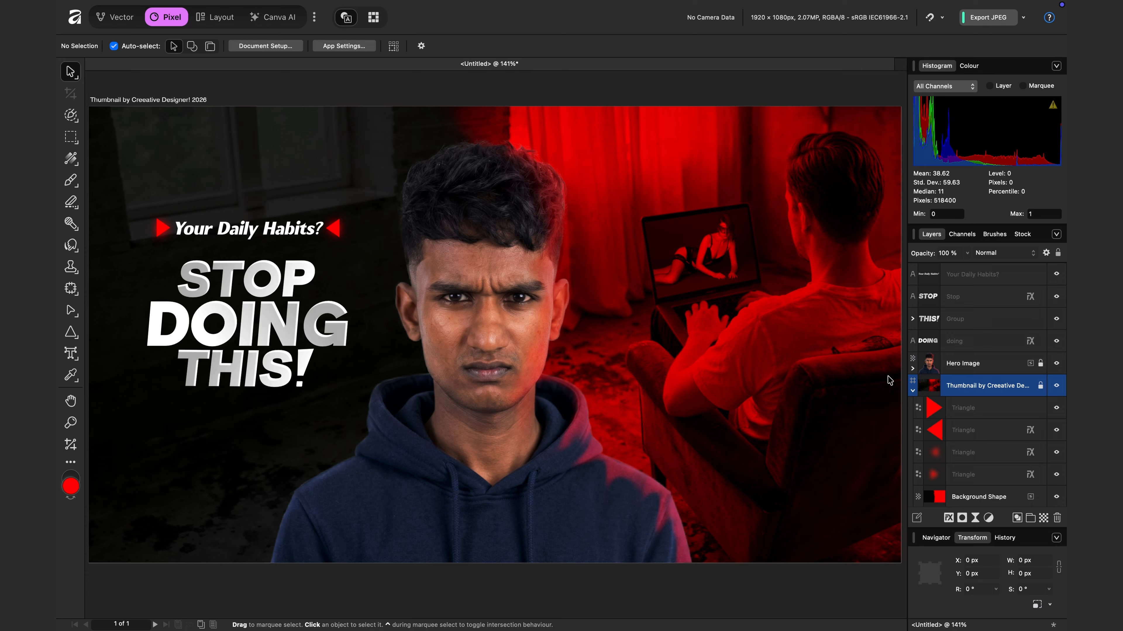
Collapse the artboard's contents and add a new empty layer at the top of the layer stack.
click(912, 391)
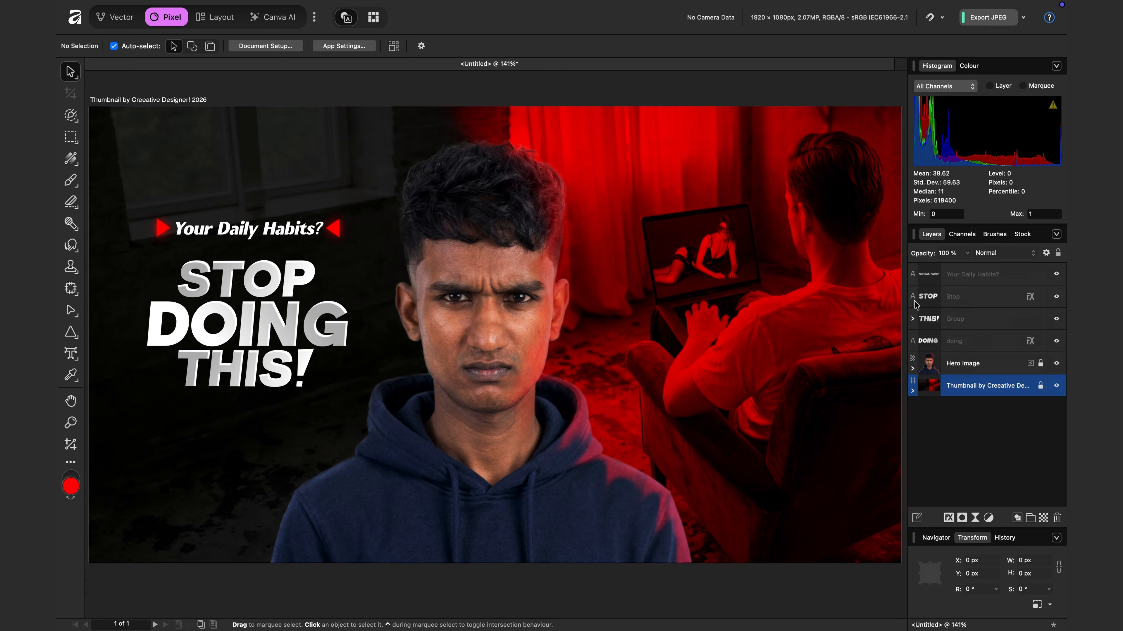
click(1017, 518)
drag(978, 414, 964, 265)
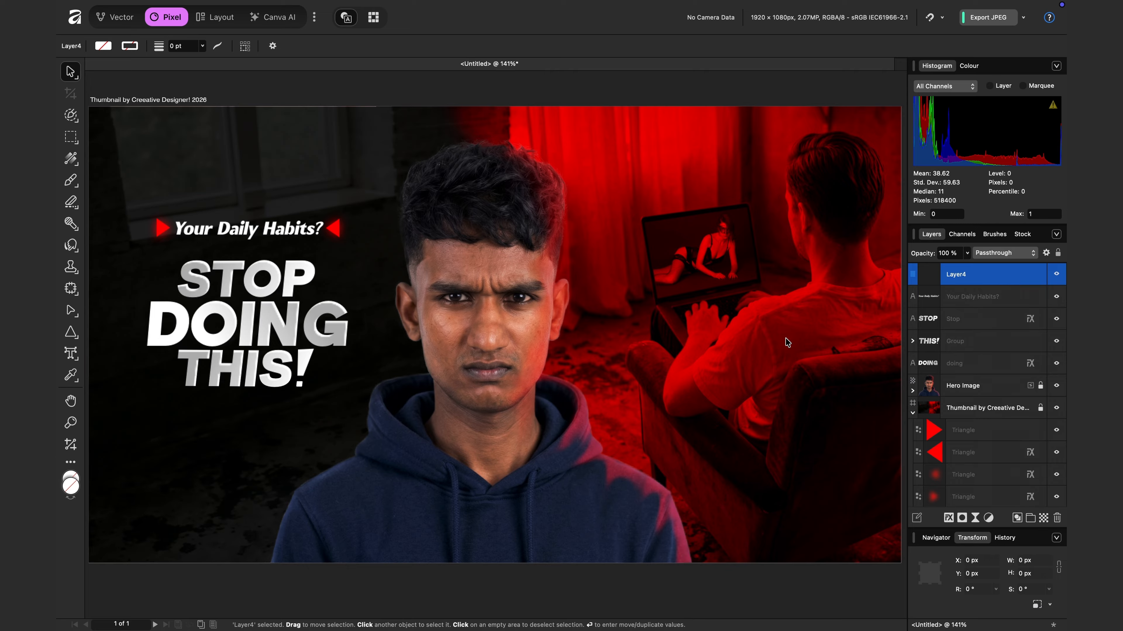
Draw a triangle about 162 × 138 px below THIS!, at about X 280 px, Y 757 px, and fill it orange (FF8D00).
click(71, 332)
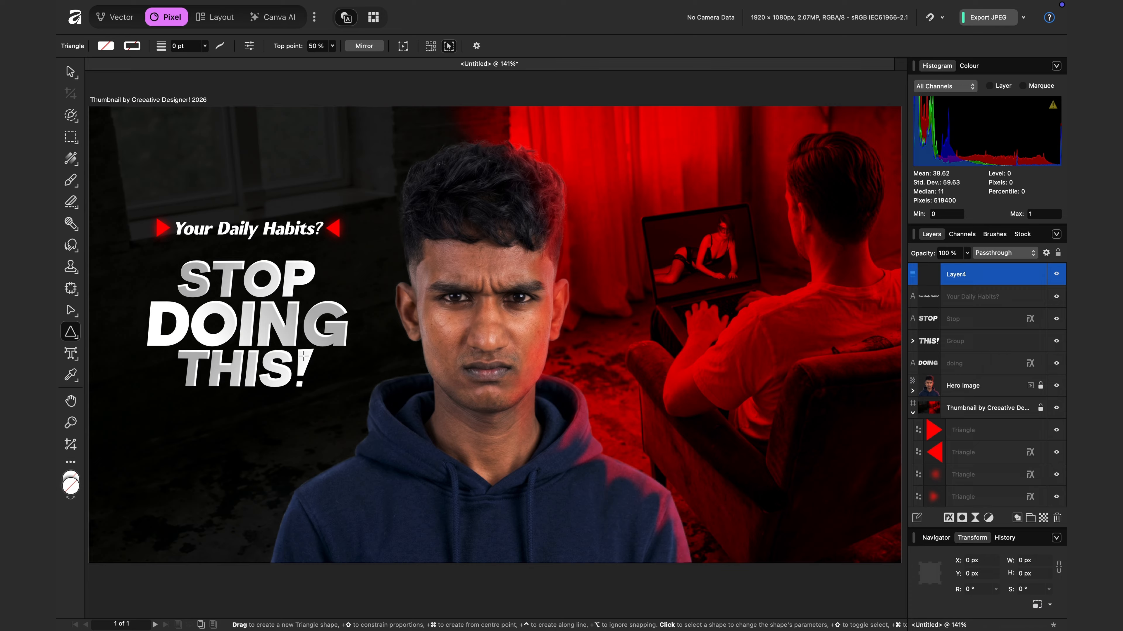
drag(206, 427, 276, 485)
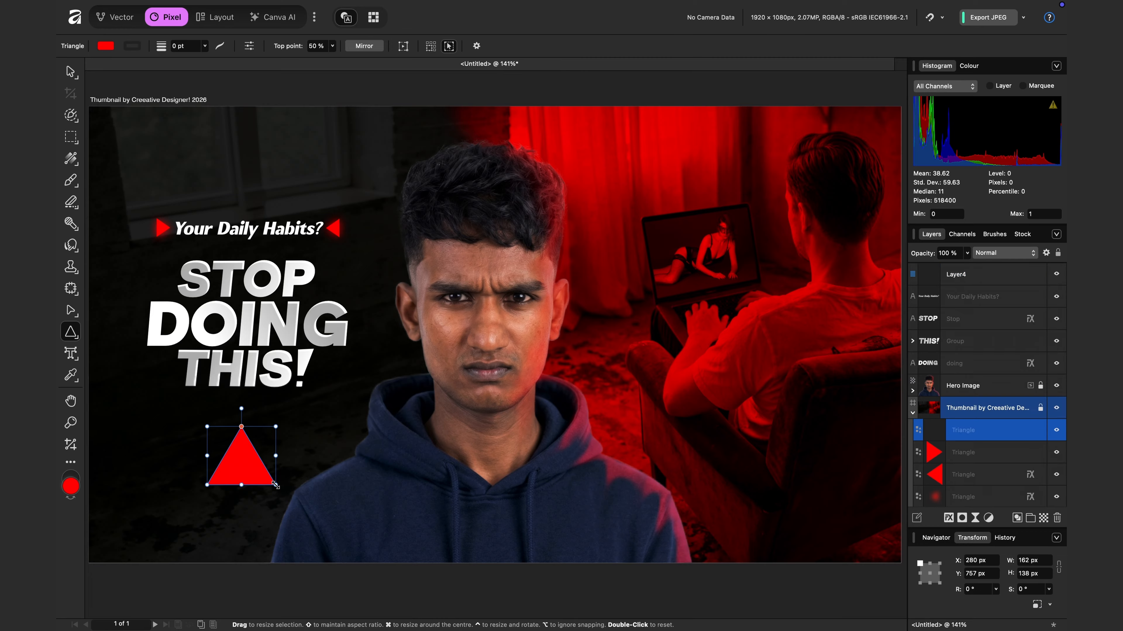
click(106, 46)
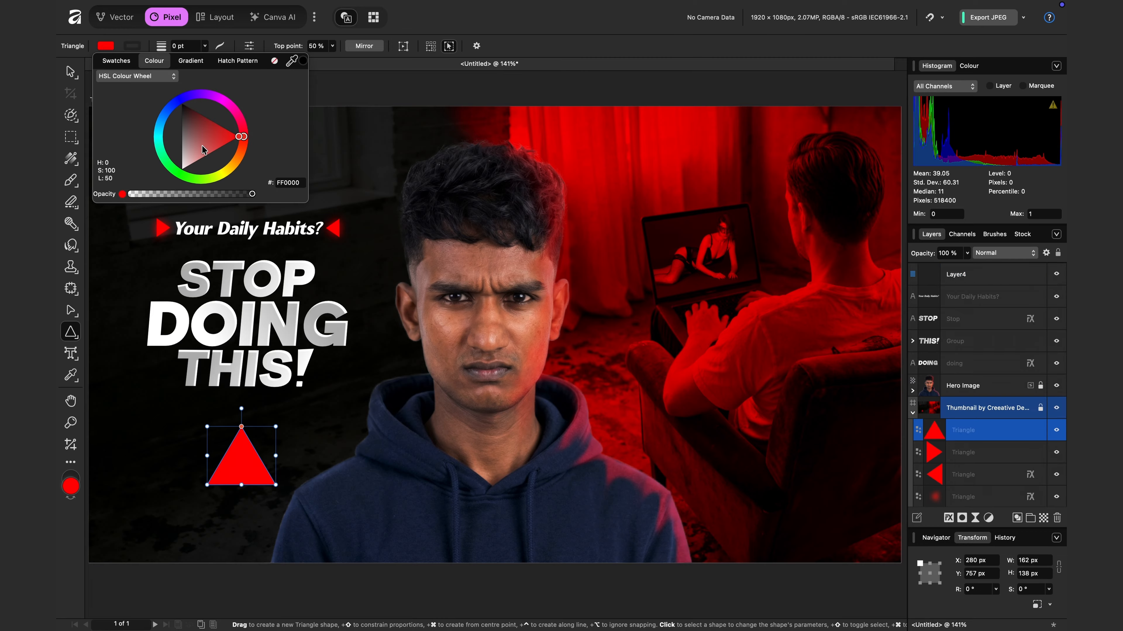
click(241, 137)
drag(242, 143, 243, 166)
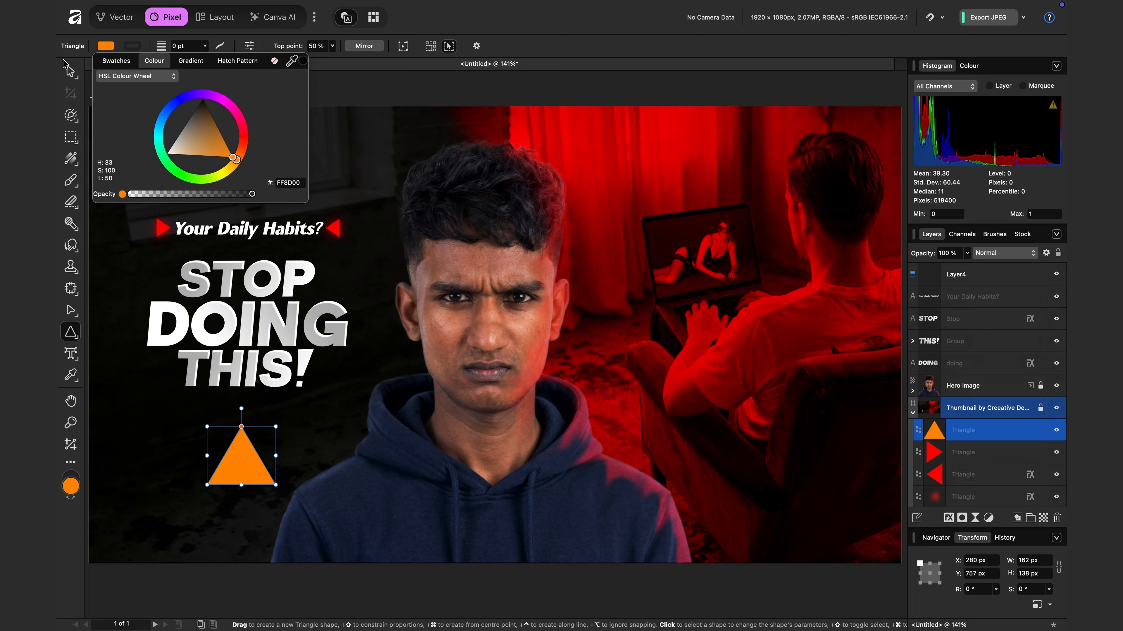
click(71, 73)
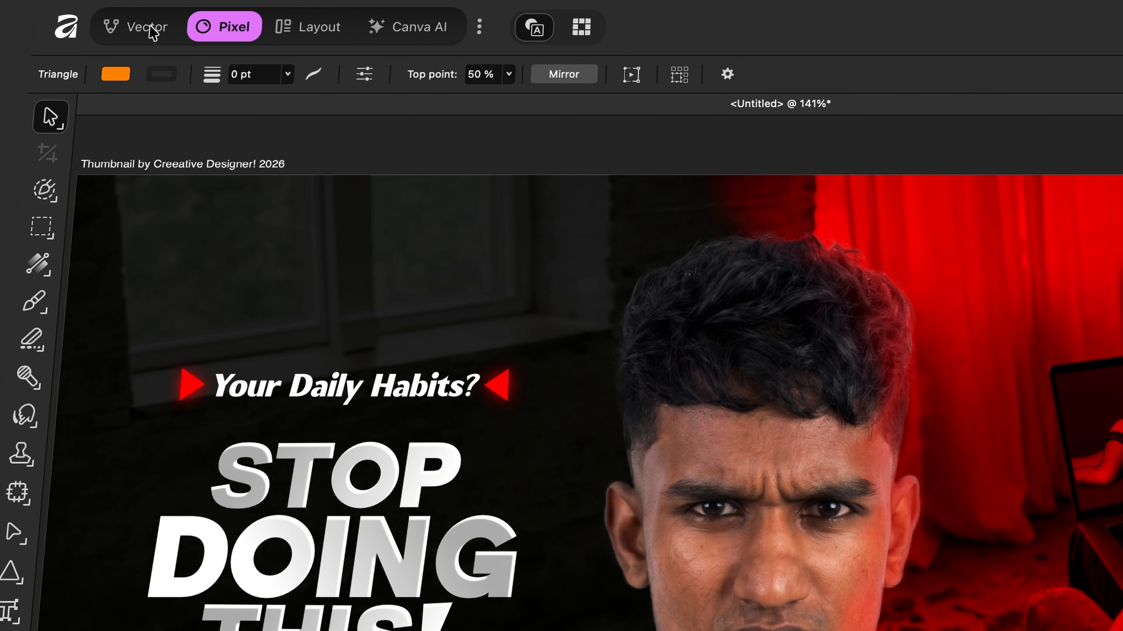
Round all three corners of the orange triangle with the Corner Tool and return to the pixel editing workspace.
click(153, 31)
click(152, 31)
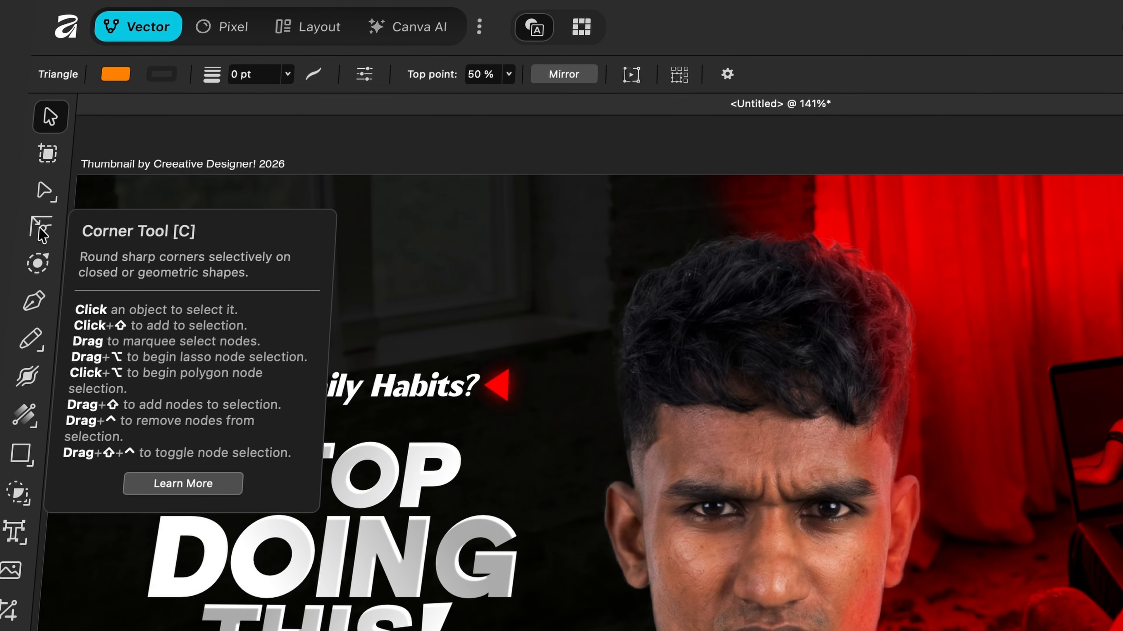
click(42, 231)
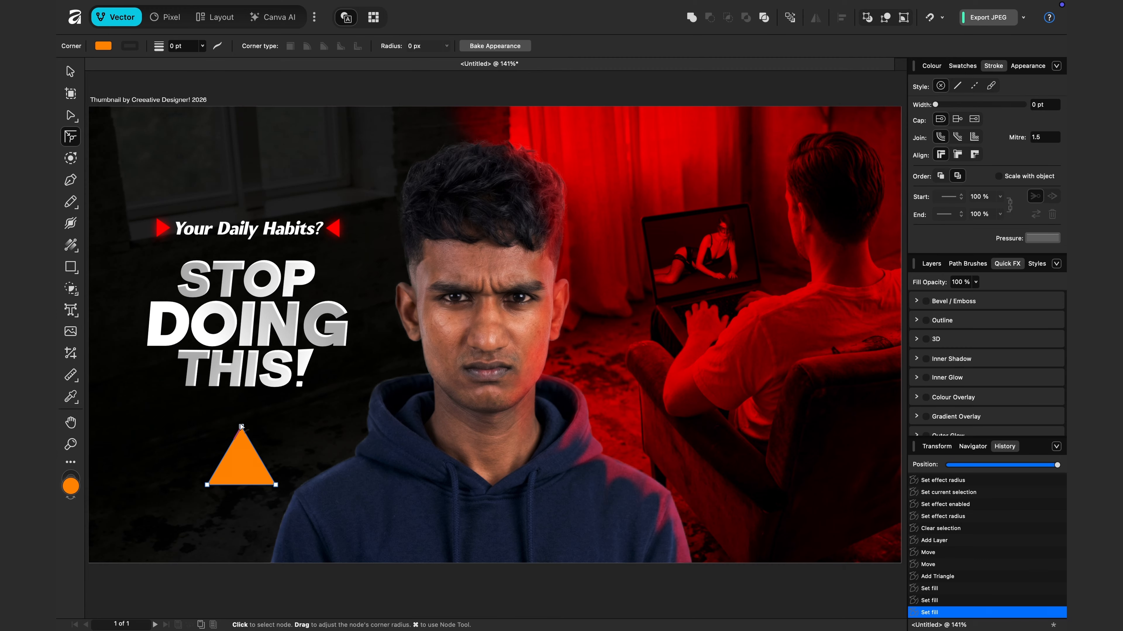
click(241, 427)
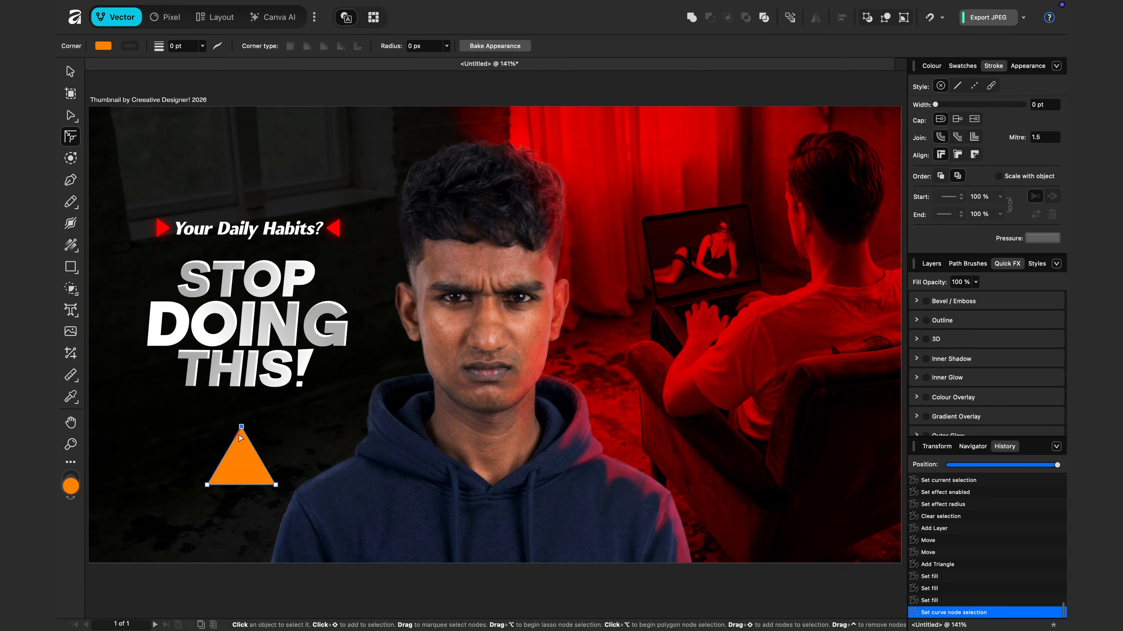
shift+click(207, 485)
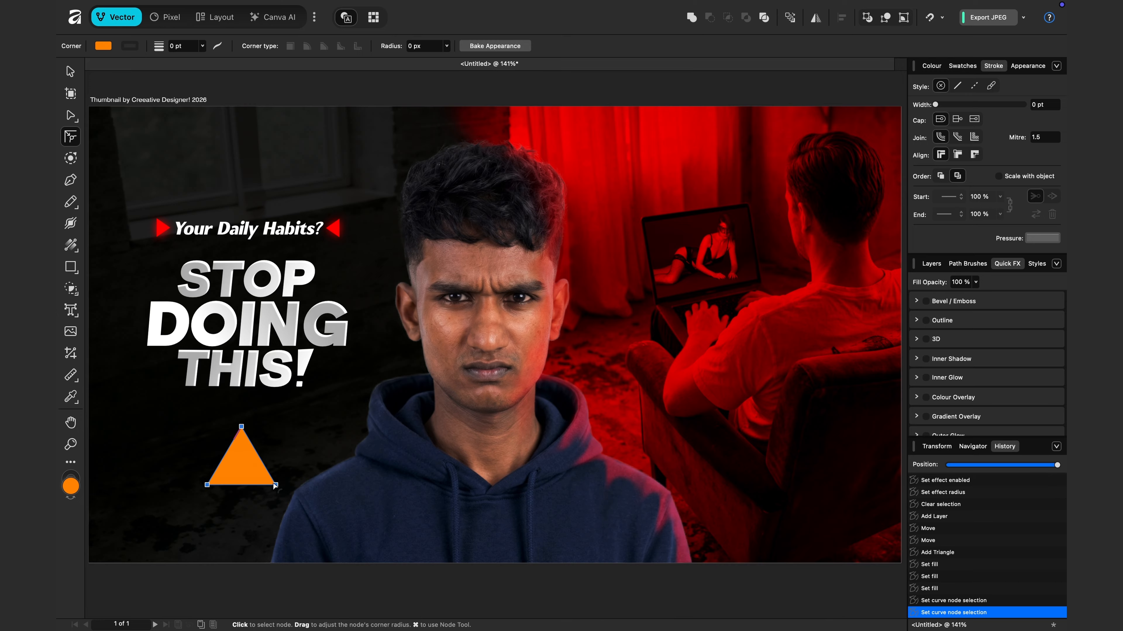
drag(274, 484, 270, 480)
key(a)
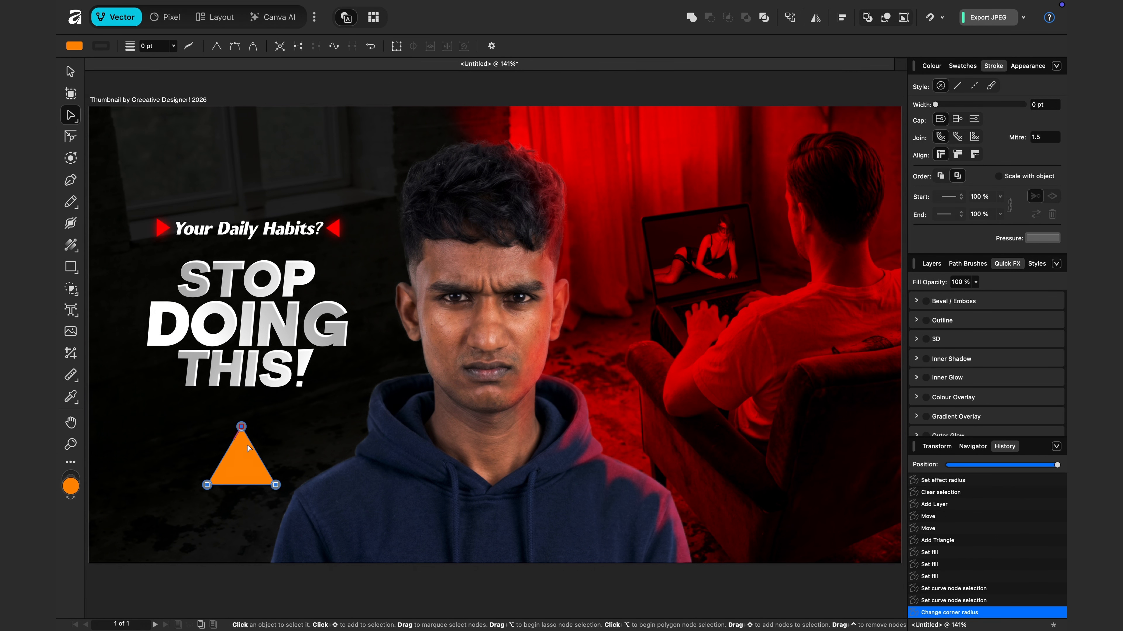
scroll(248, 445, up, 5)
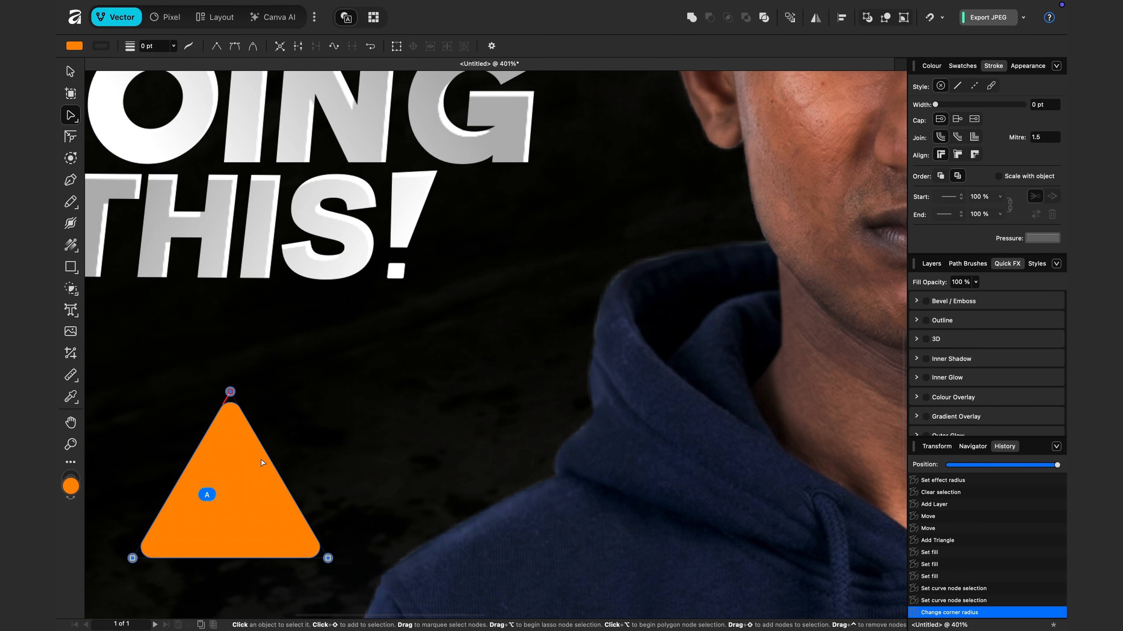
click(70, 72)
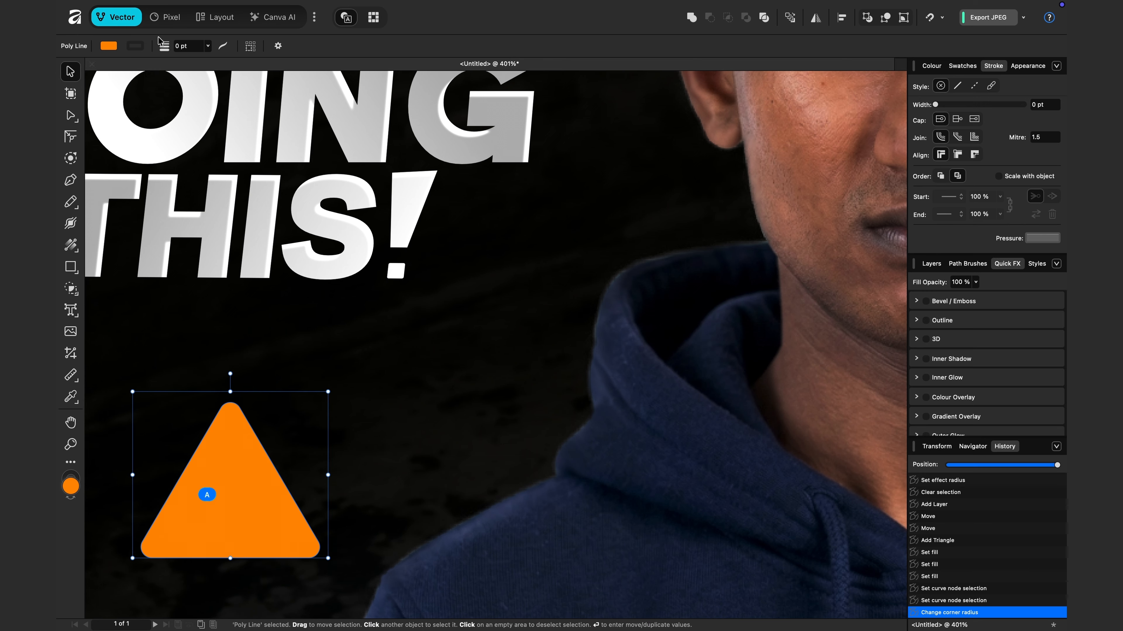
click(168, 17)
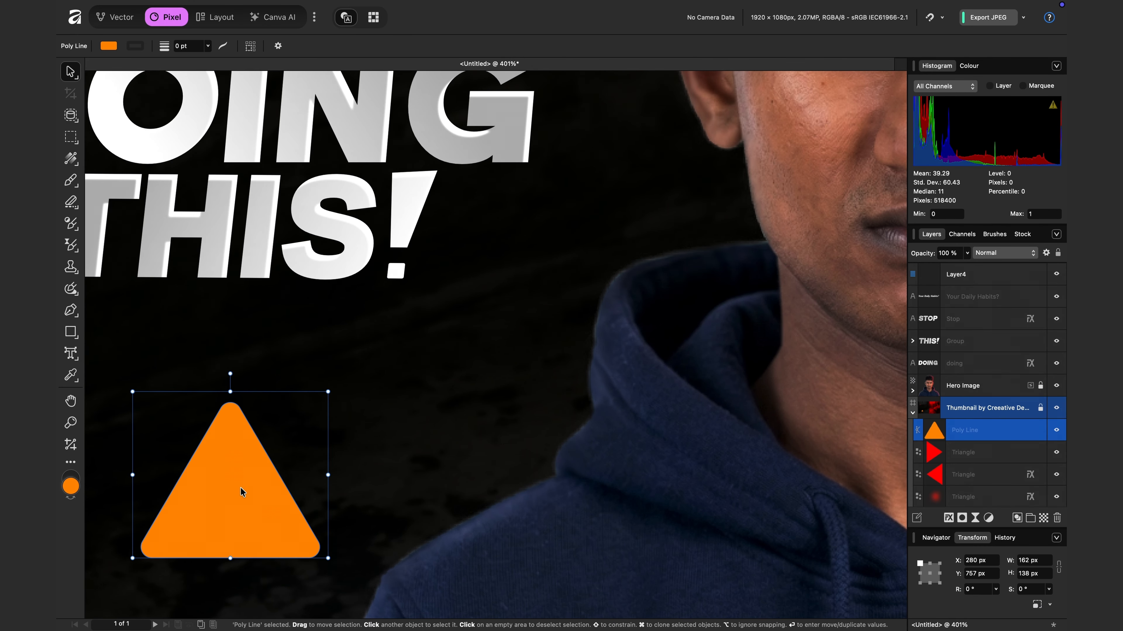
scroll(240, 486, down, 3)
scroll(240, 489, down, 1)
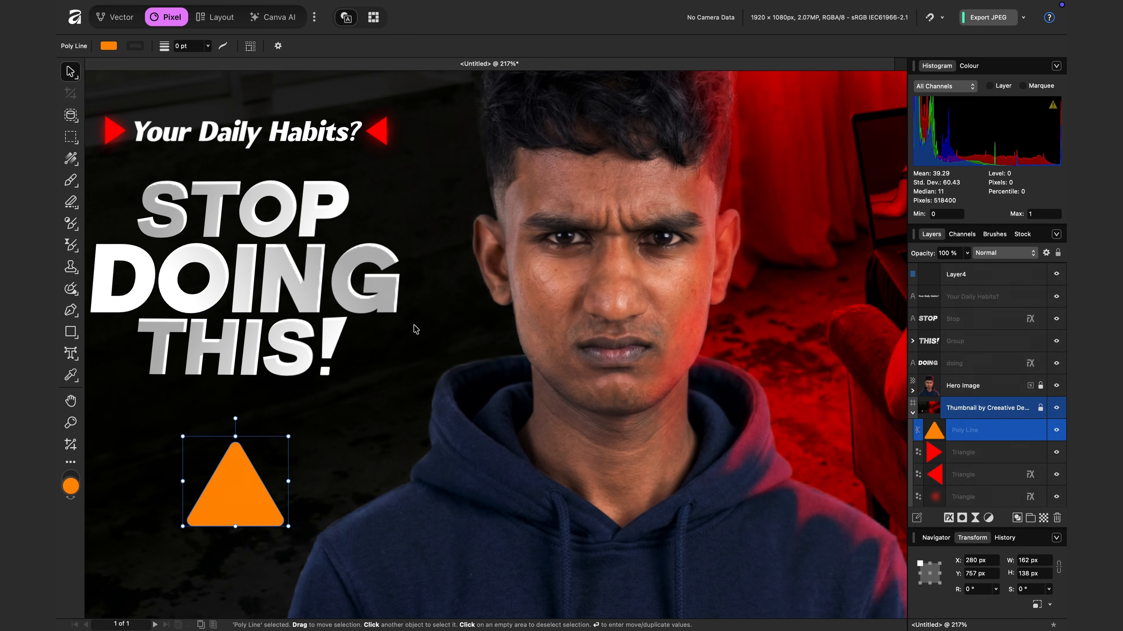
Duplicate the exclamation mark from the THIS! group and place the copy over the orange triangle, at about X 343 px, Y 795 px.
click(340, 336)
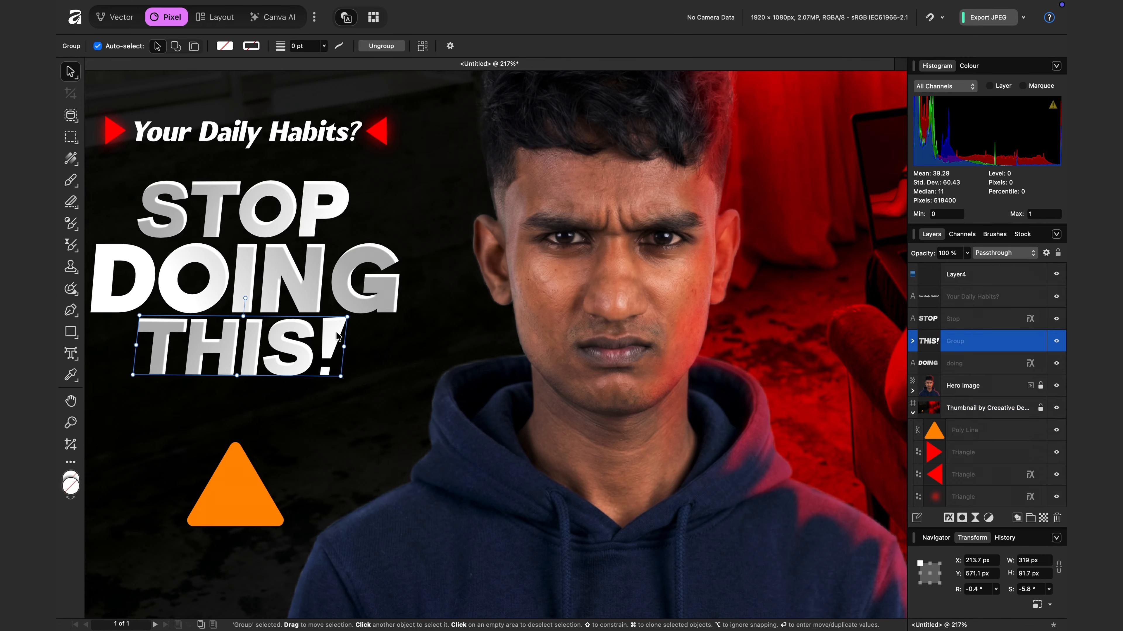
click(913, 345)
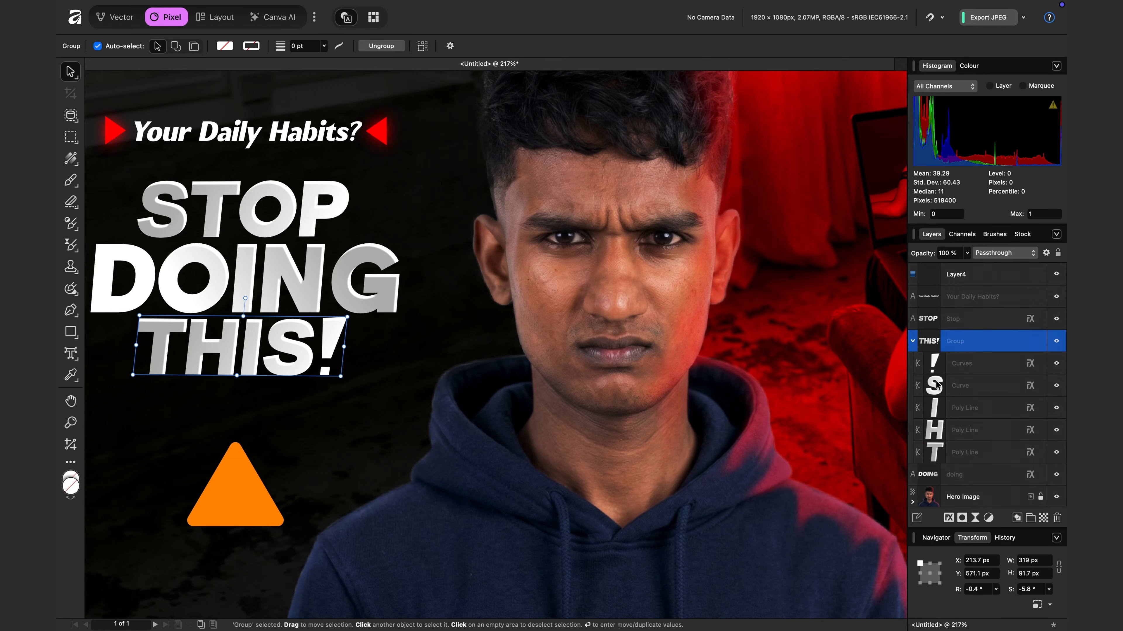
click(965, 373)
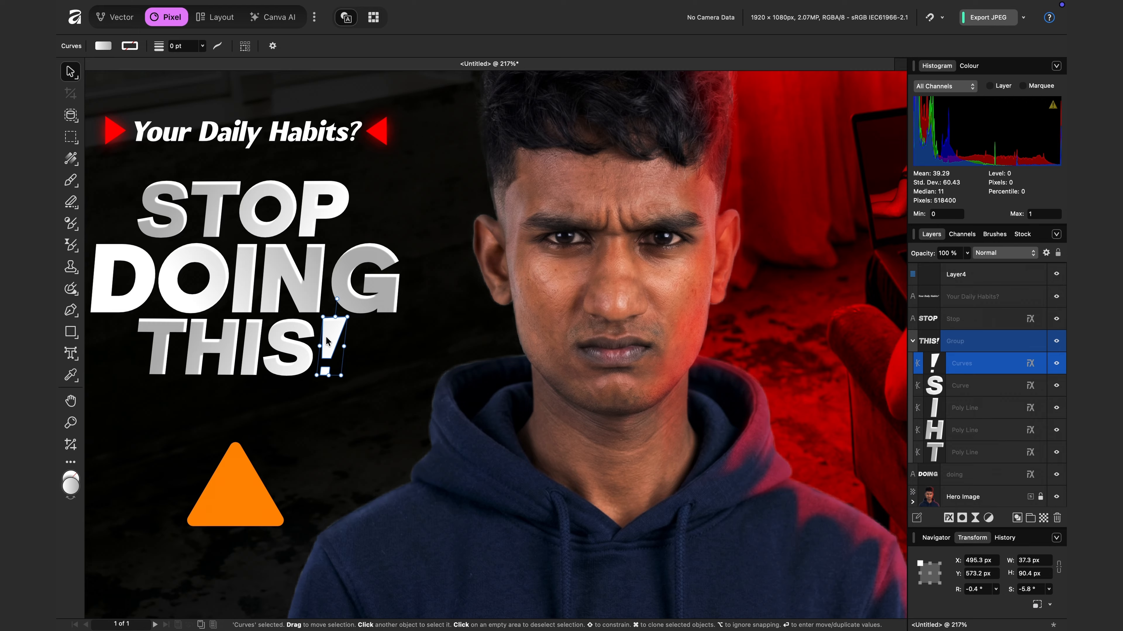
key(super+j)
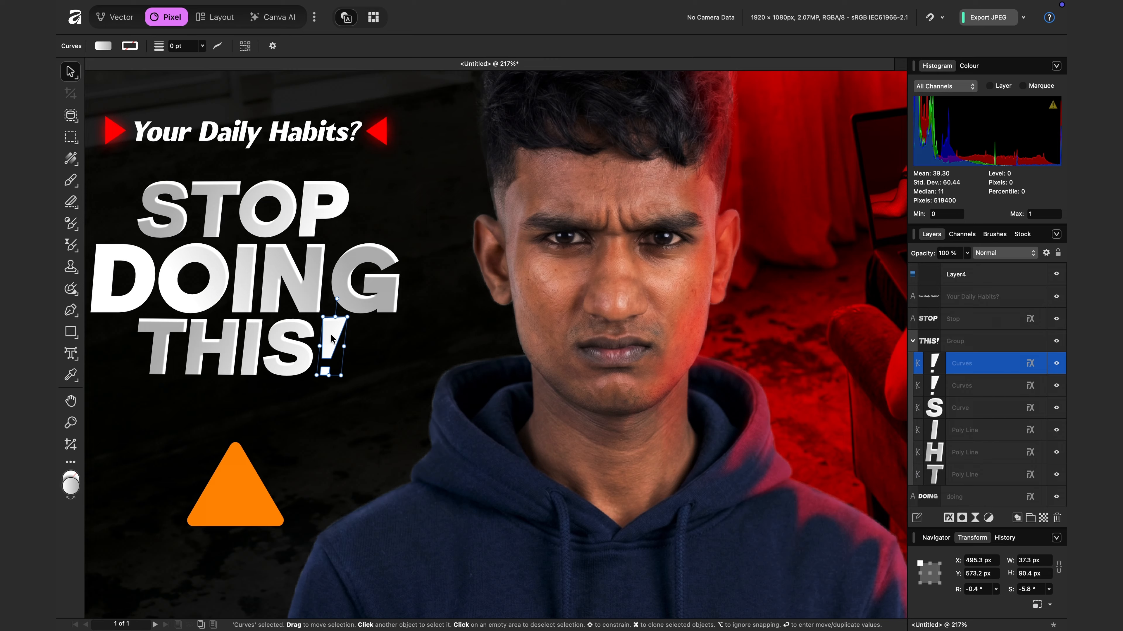
drag(328, 337, 232, 485)
drag(231, 482, 233, 480)
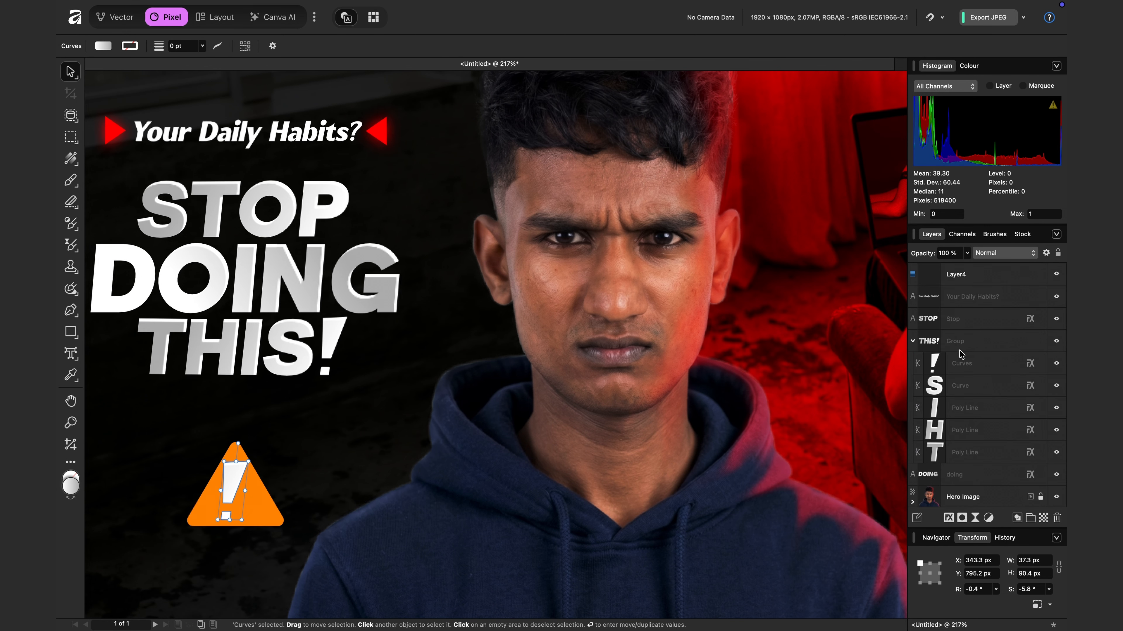
Fill the copied exclamation mark on the triangle with near-black (0E0E0E).
scroll(966, 374, up, 2)
scroll(970, 431, down, 1)
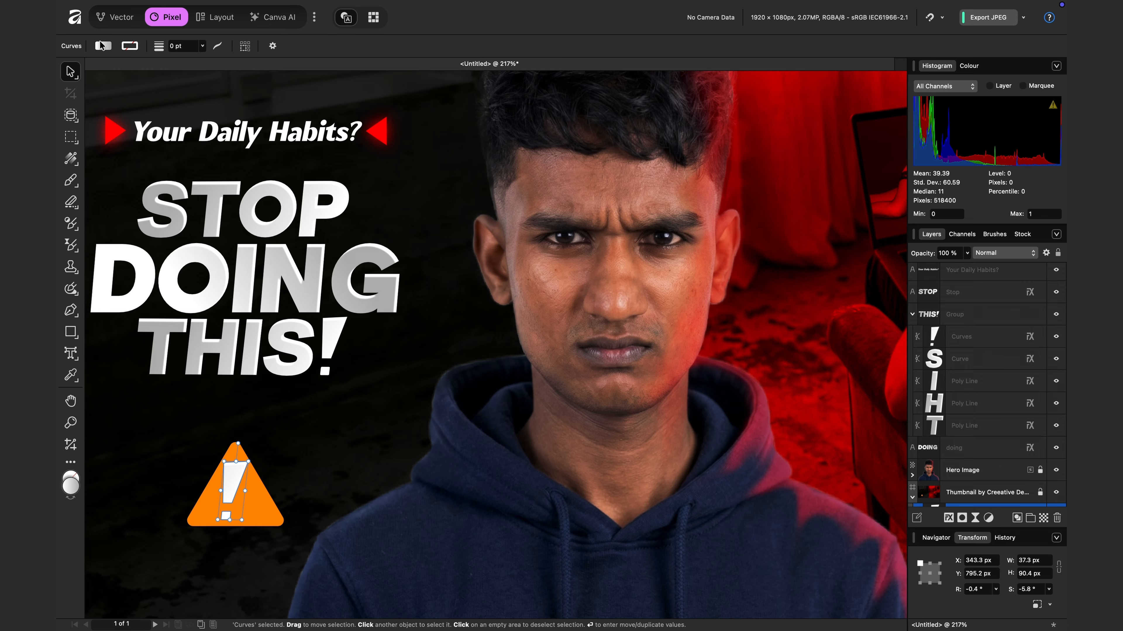
click(101, 46)
click(150, 61)
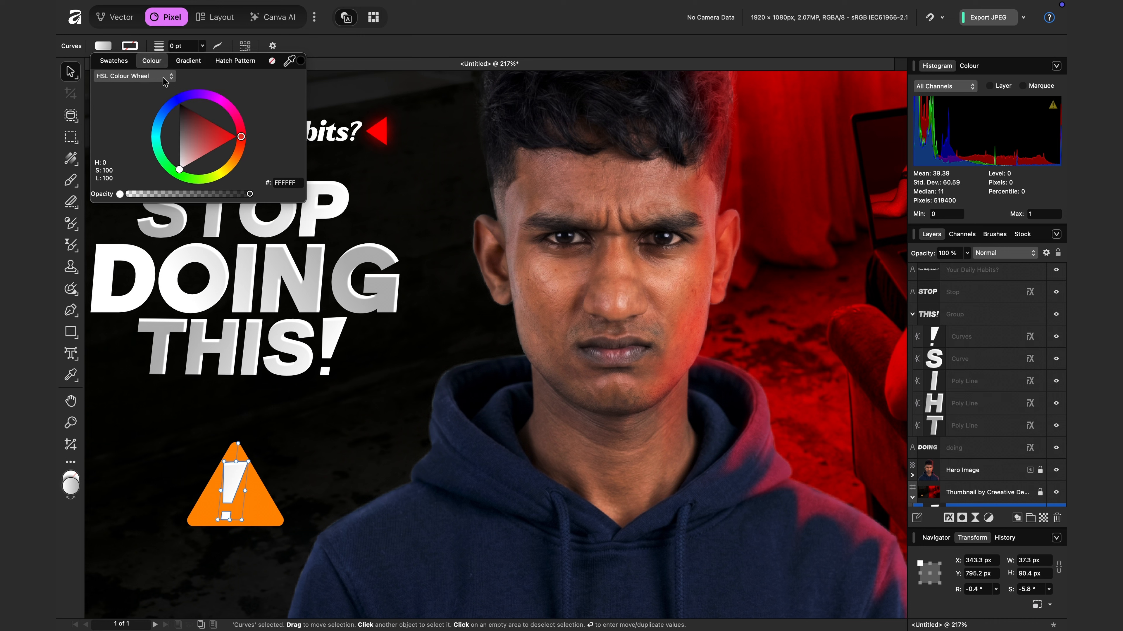
drag(180, 170, 179, 107)
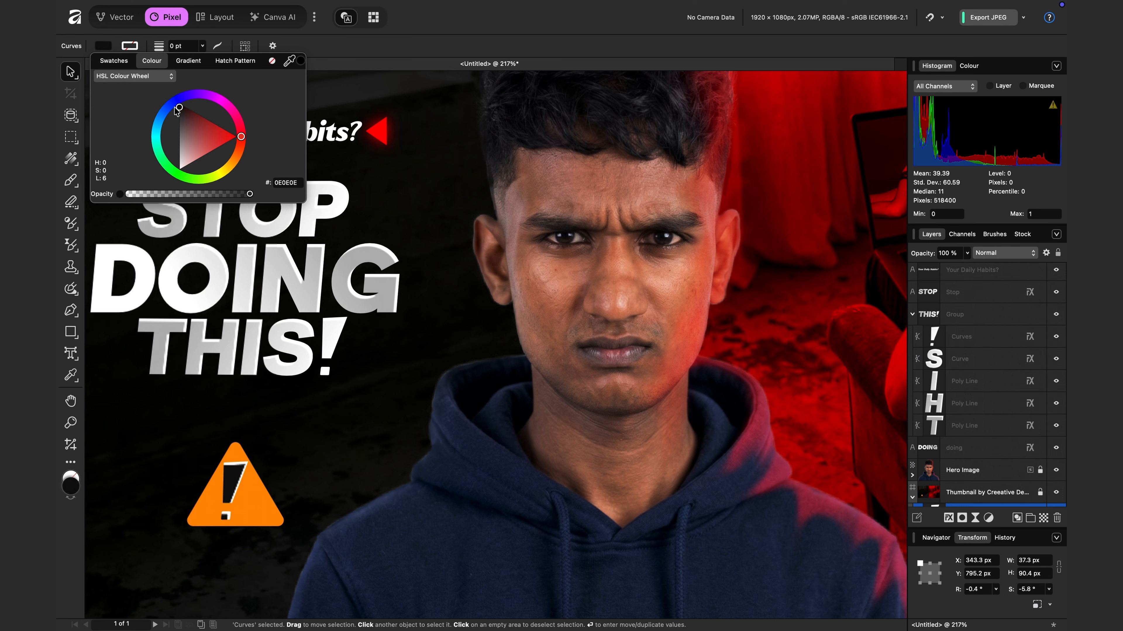
click(109, 47)
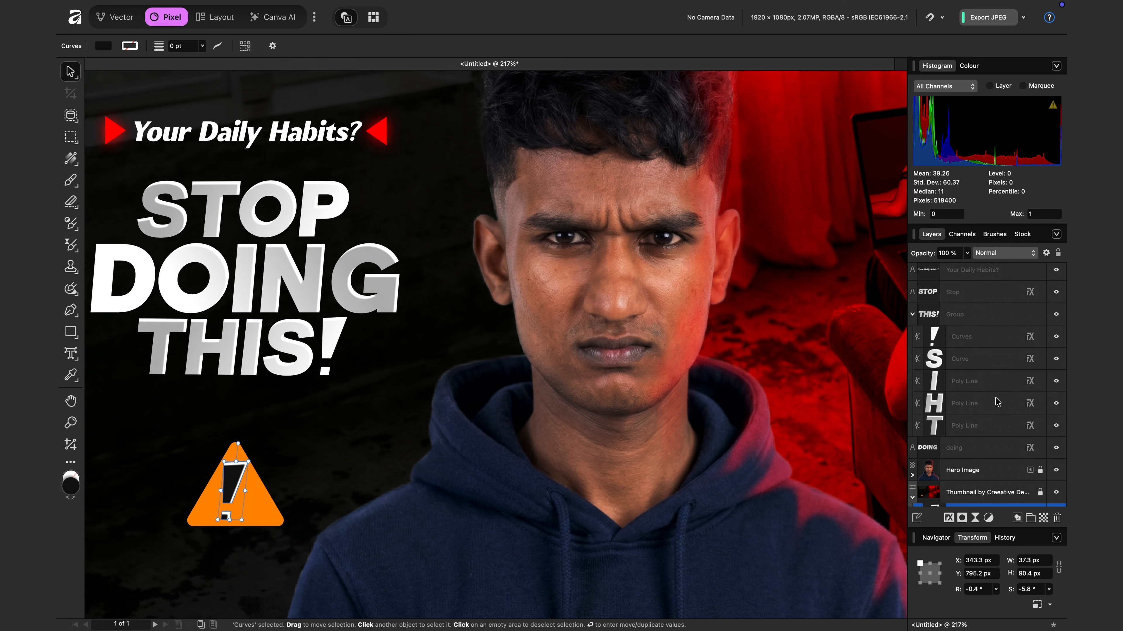
Turn off the Inner Shadow layer effect on the exclamation mark inside the triangle.
scroll(998, 397, down, 4)
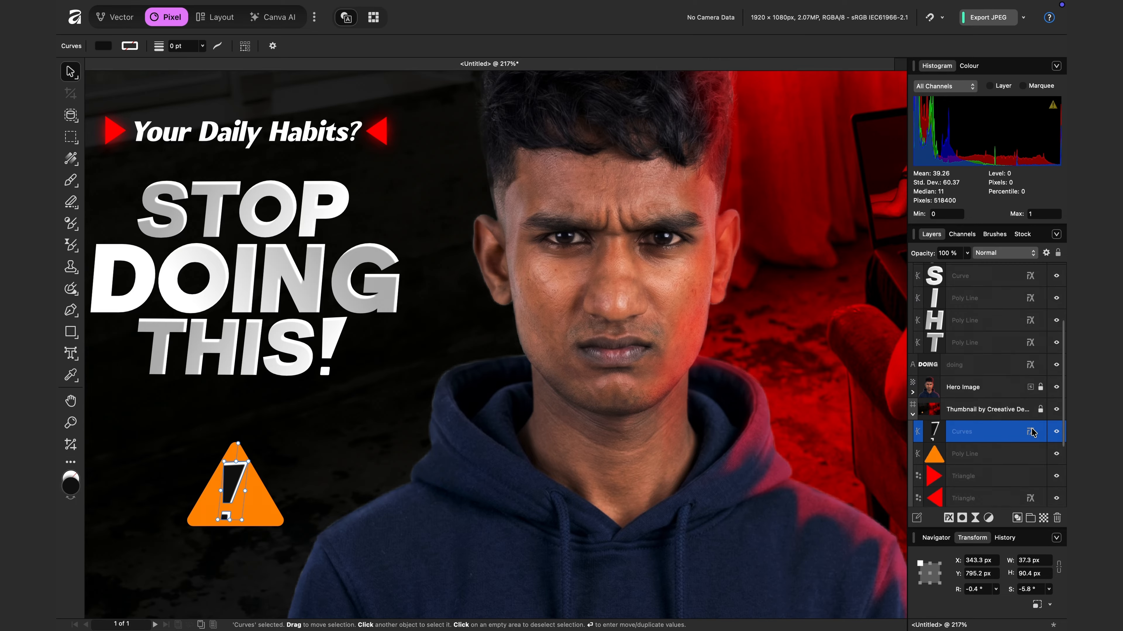
click(1031, 432)
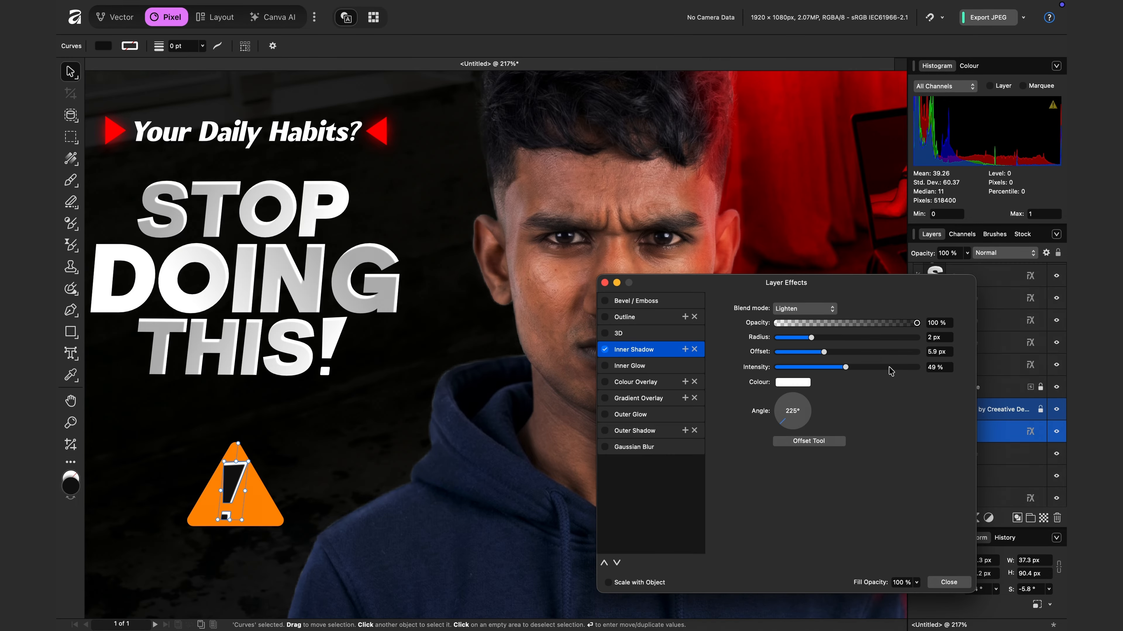
click(605, 350)
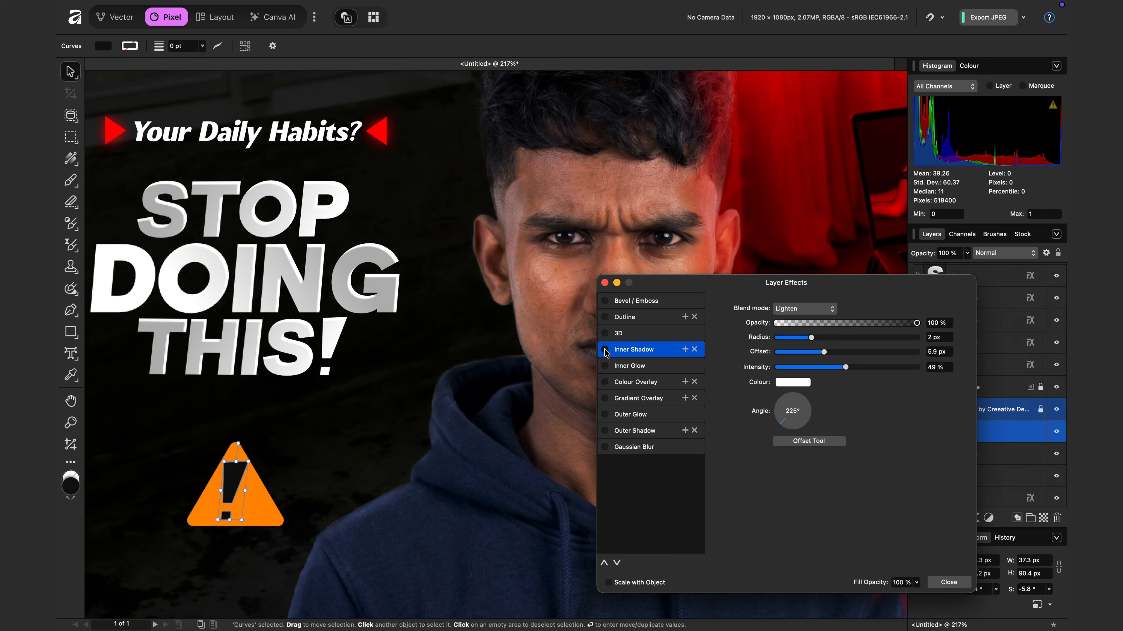
click(604, 283)
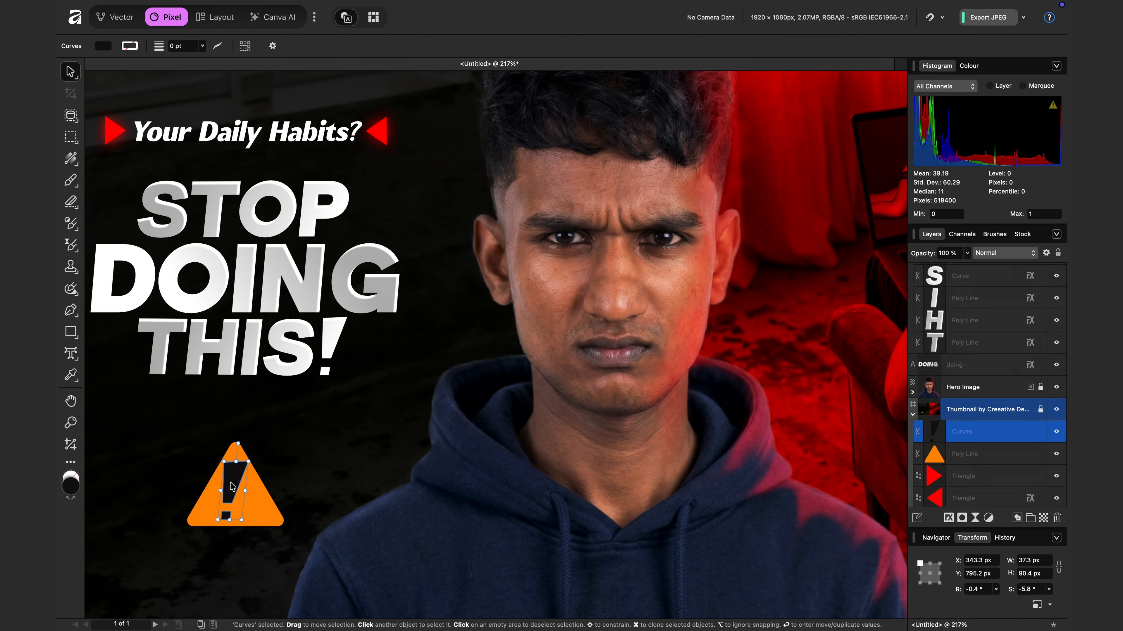
Shrink the exclamation mark to about 26 × 79 px and straighten its slant to about -1.5°, centred in the orange triangle.
drag(241, 520, 233, 482)
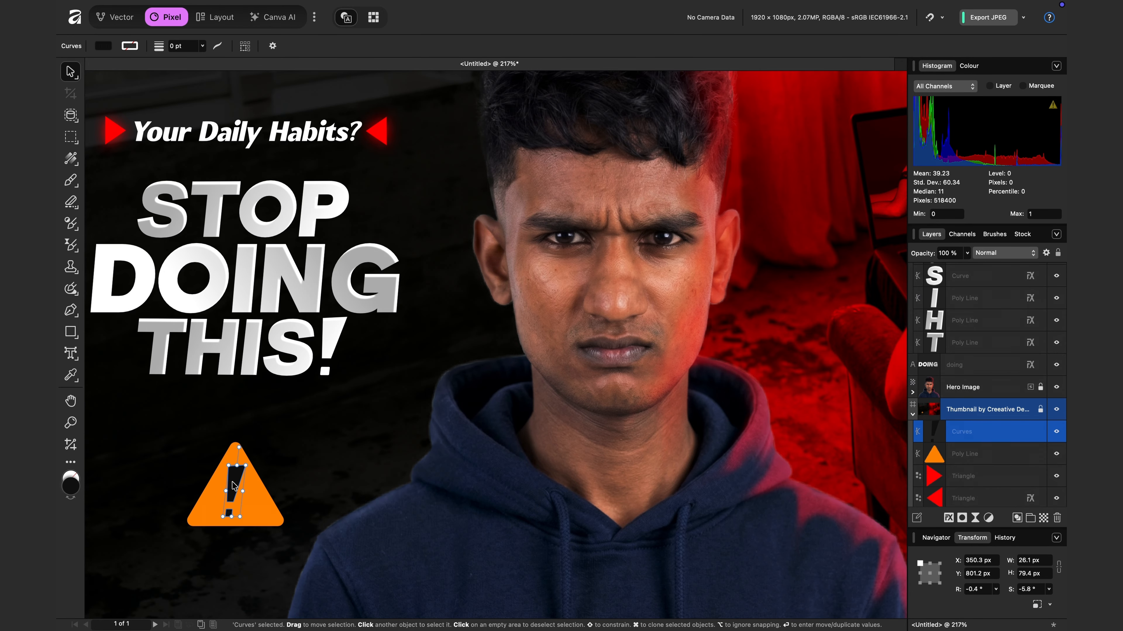
scroll(279, 437, up, 10)
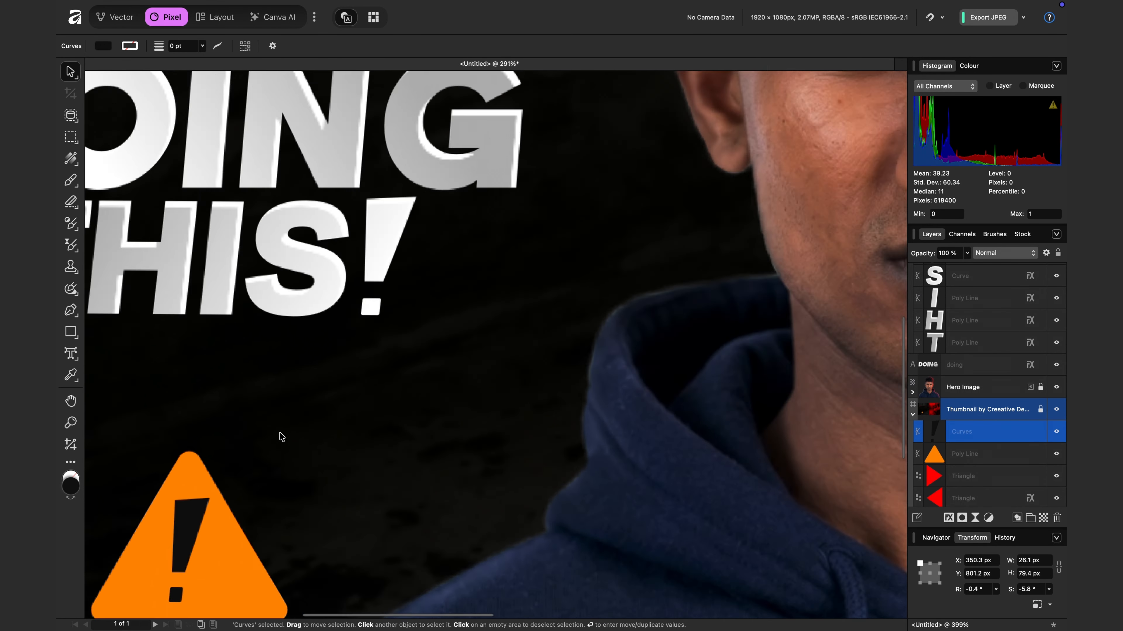
scroll(279, 437, up, 3)
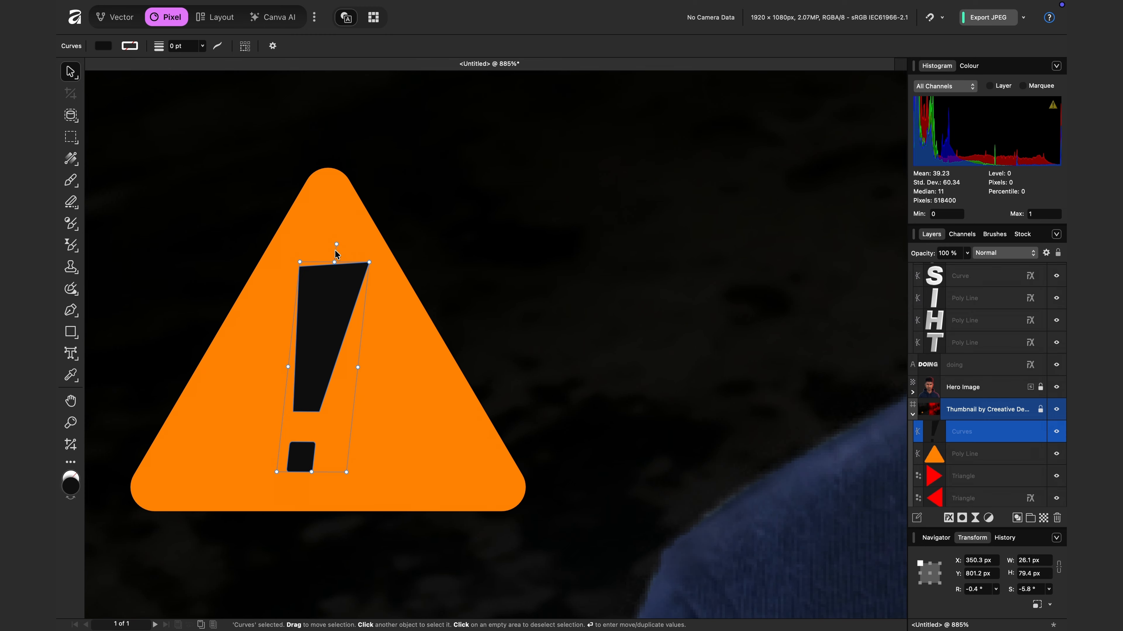
drag(337, 255, 320, 252)
drag(320, 330, 330, 335)
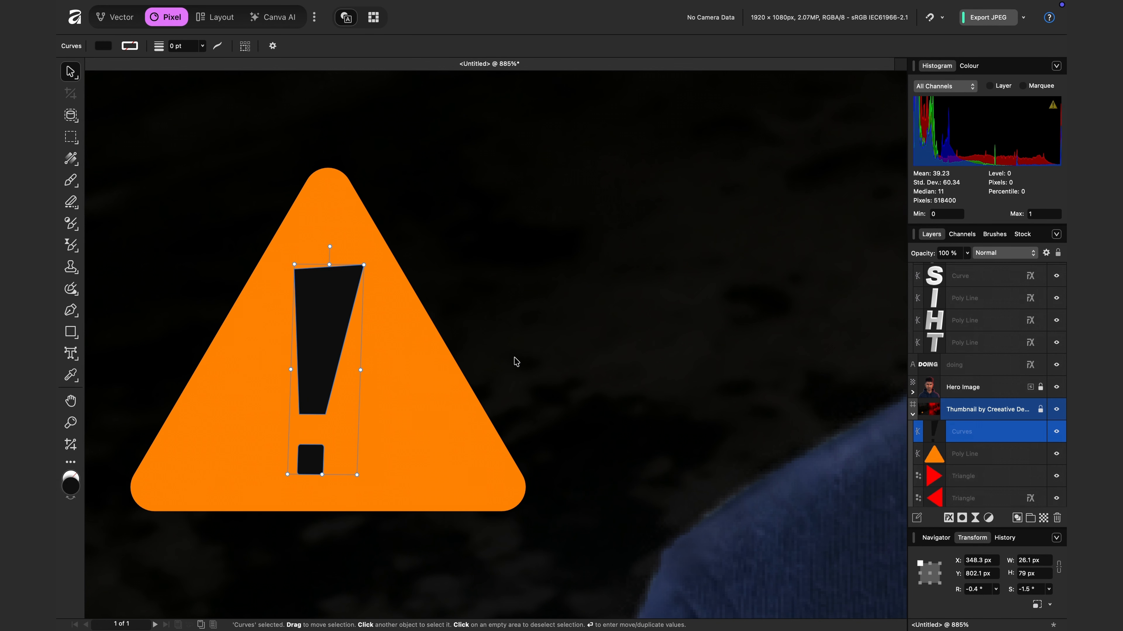
Move the orange triangle and its exclamation mark to the top of the layer stack and delete the empty Layer4.
click(514, 357)
scroll(514, 357, down, 10)
click(985, 456)
drag(985, 456, 973, 295)
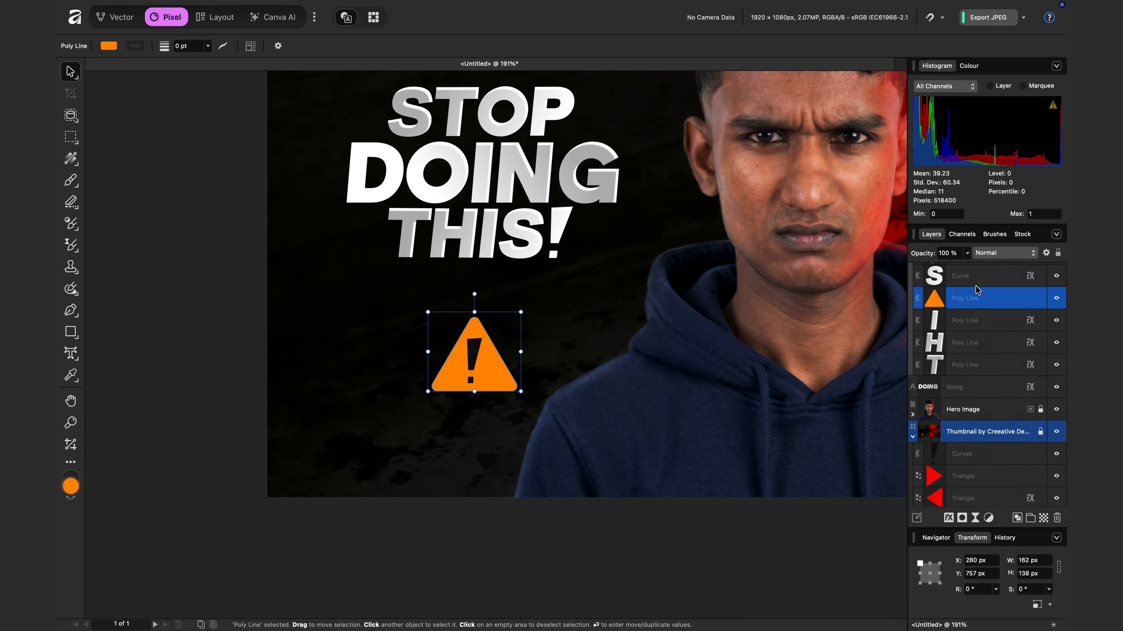
click(984, 455)
drag(978, 453, 965, 286)
click(975, 318)
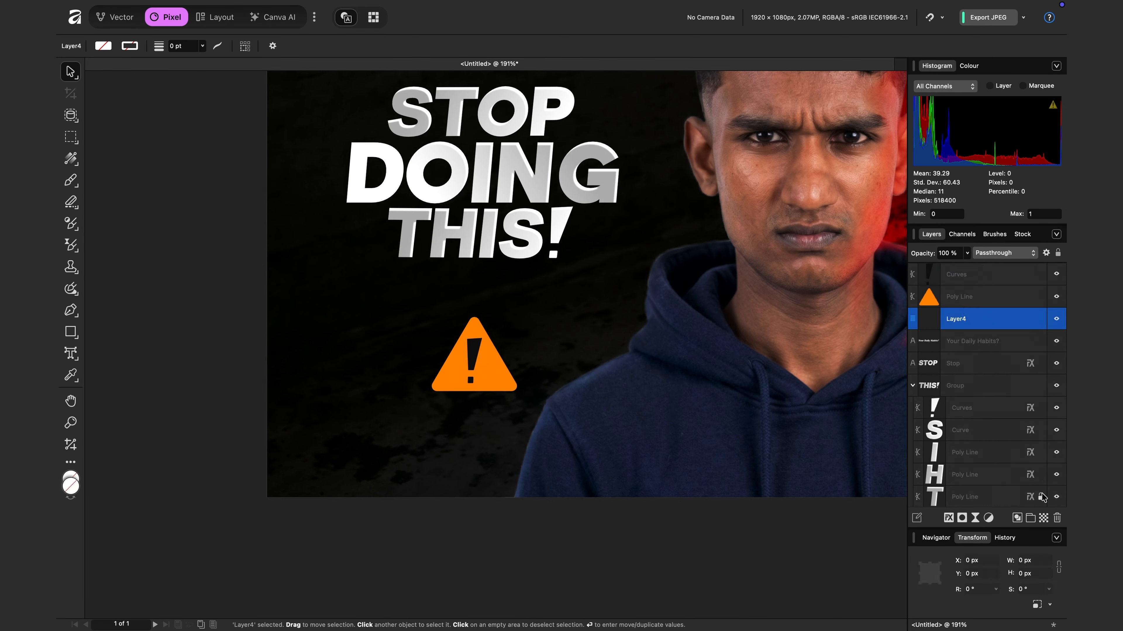
click(1054, 517)
Move the triangle and exclamation mark together beside the start of THIS!, at about X 39 px, Y 583 px.
click(979, 293)
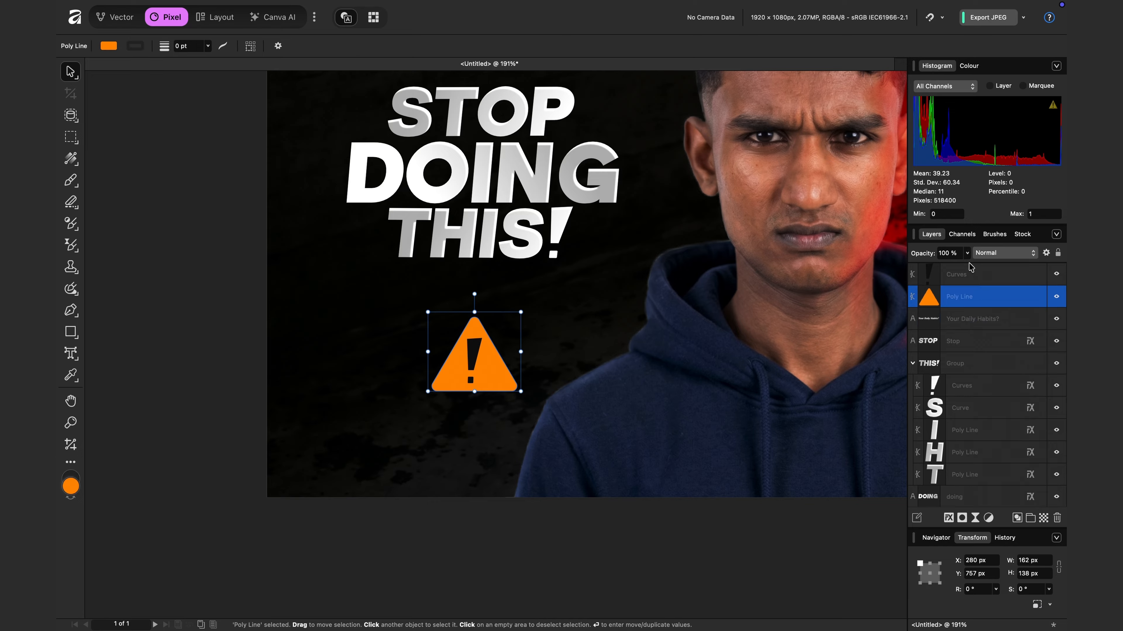
shift+click(971, 269)
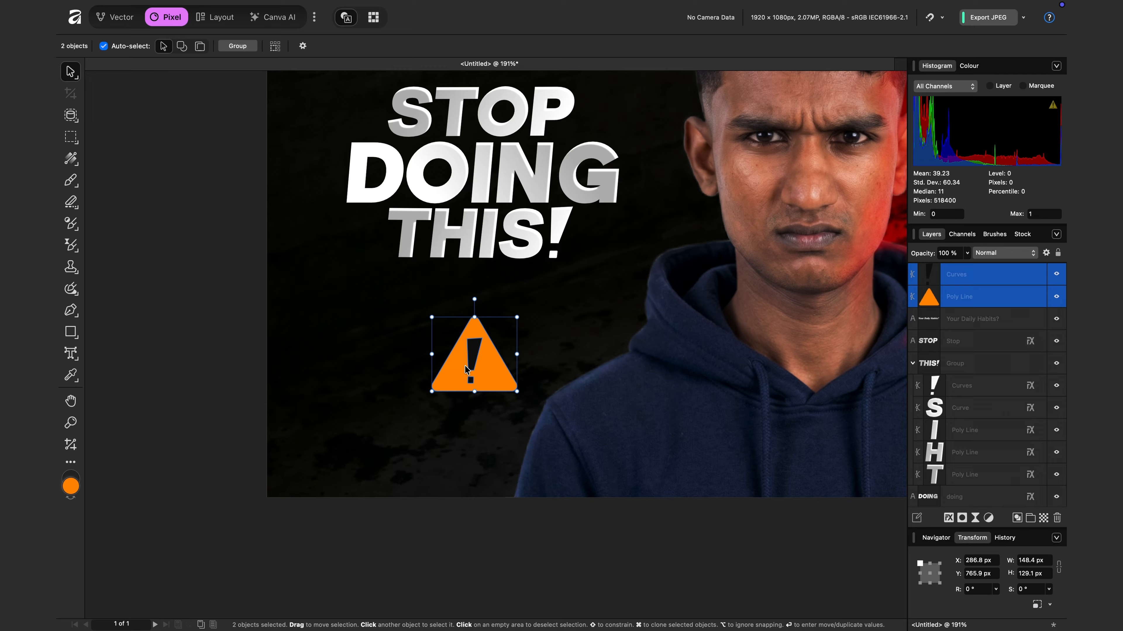
drag(466, 369, 324, 264)
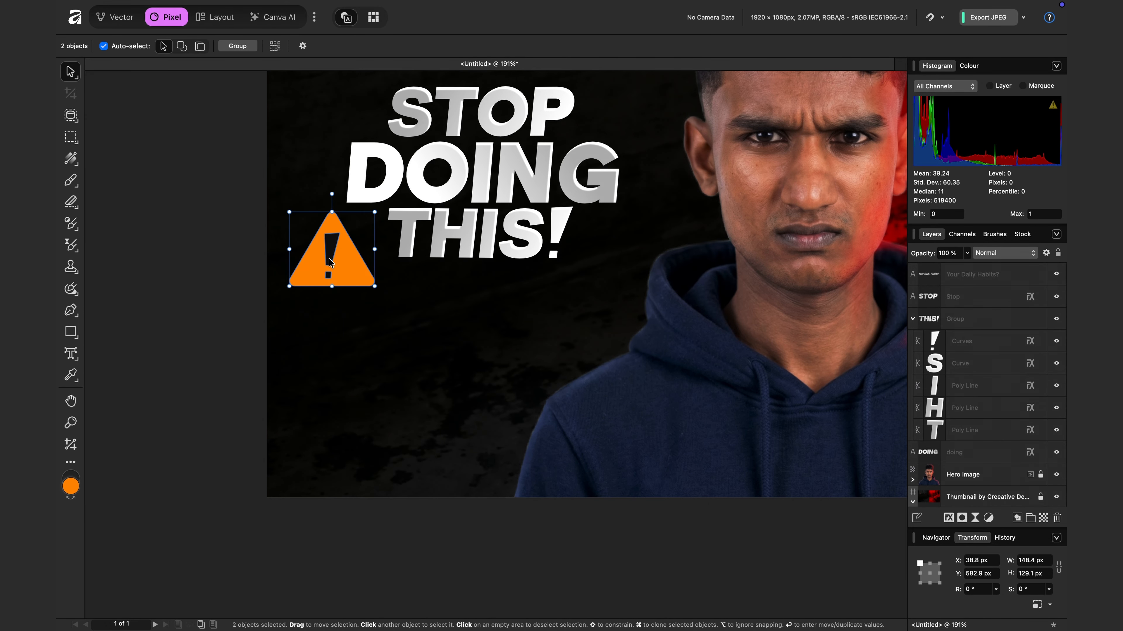
Duplicate the warning sign to the end of the STOP and DOING lines, at about X 522 px, Y 373 px.
mouse_move(332, 261)
mouse_down()
mouse_move(398, 254)
mouse_move(608, 140)
mouse_up()
scroll(608, 140, up, 4)
scroll(607, 140, right, 3)
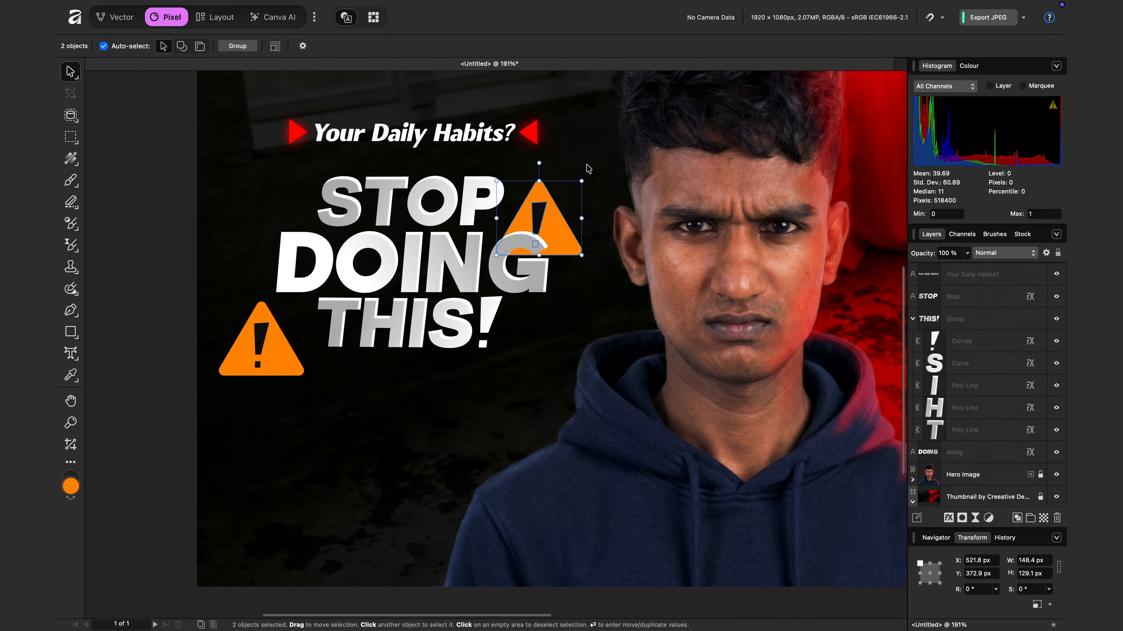
Rotate the duplicate warning sign to about -24.4° and scale it down to about 106 × 94 px just after STOP.
drag(587, 177, 595, 189)
drag(601, 200, 569, 206)
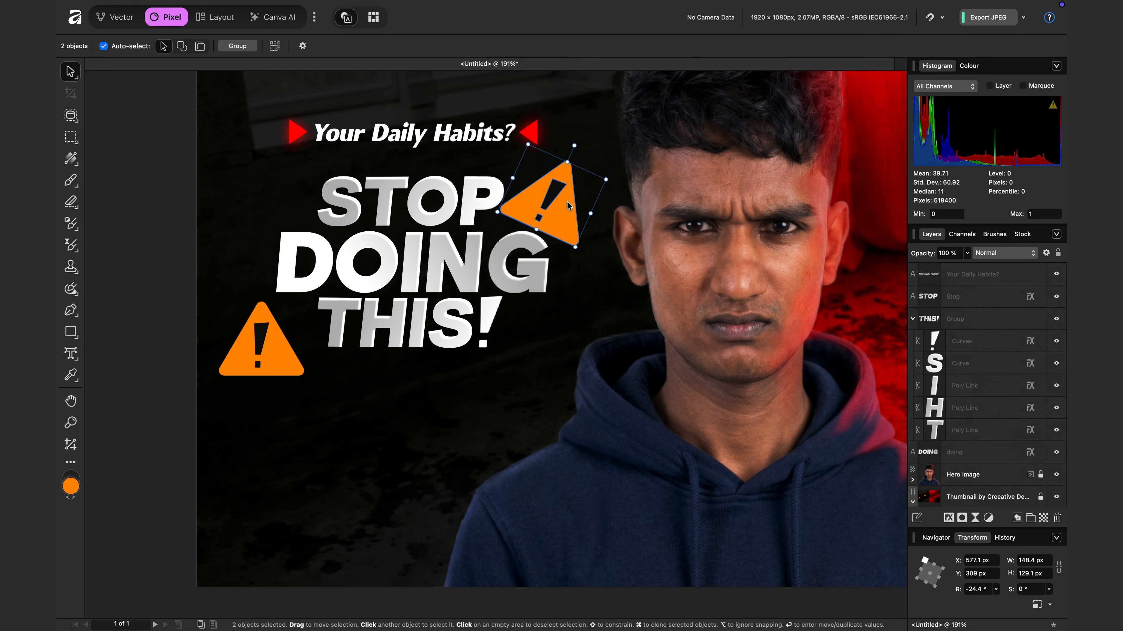
drag(574, 248, 556, 214)
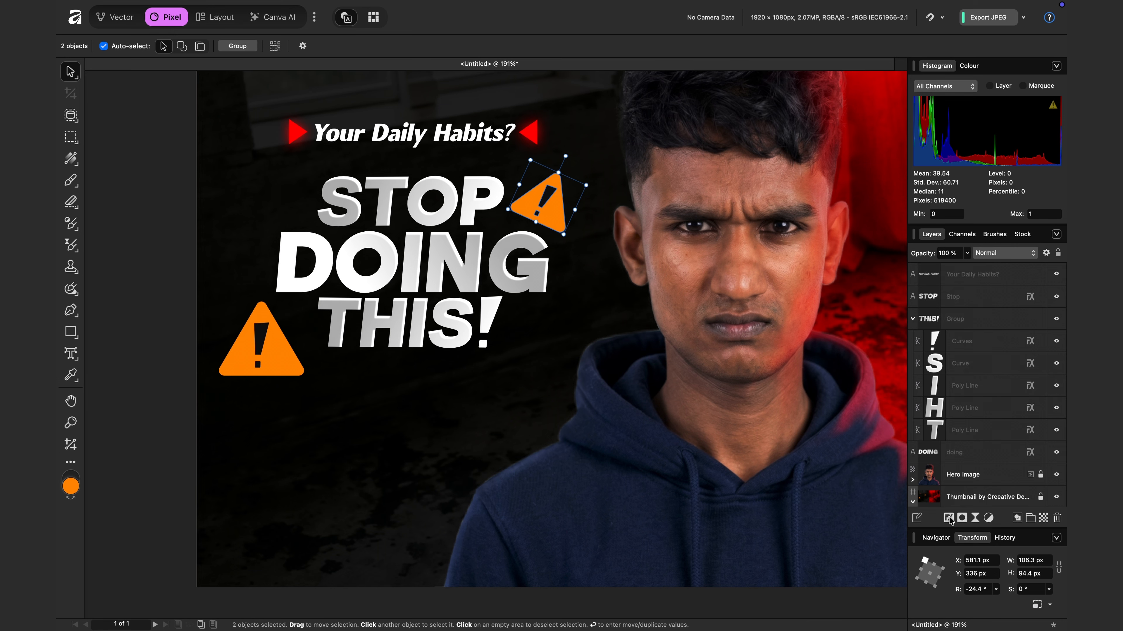
scroll(625, 410, up, 3)
scroll(624, 411, right, 2)
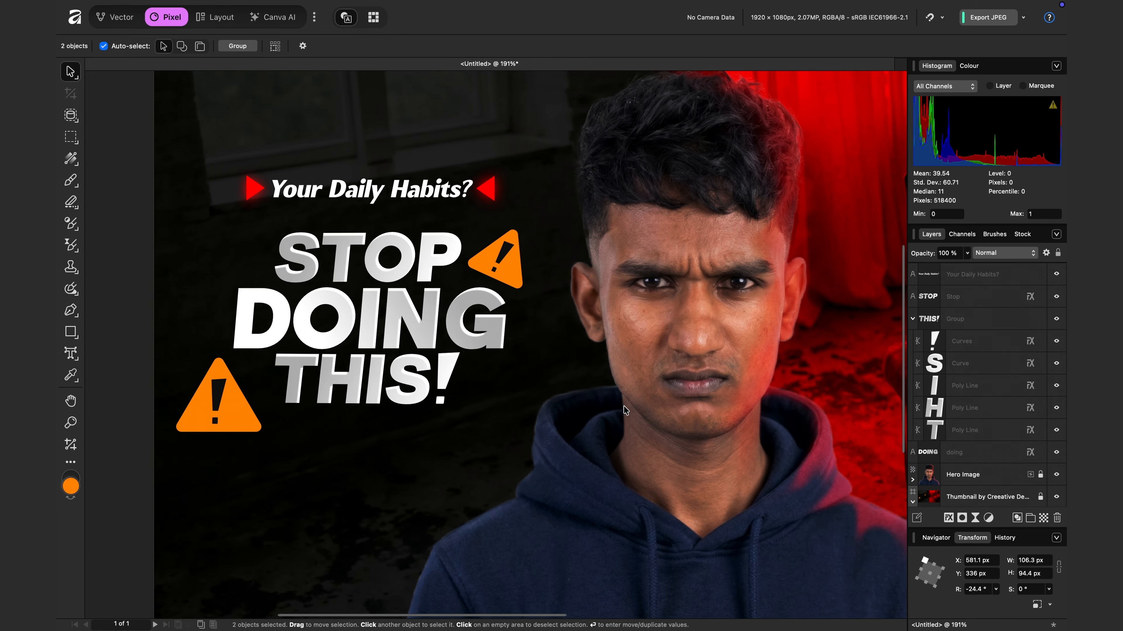
Apply a Gaussian Blur of about 3.3 px to the small warning sign and nudge it to about X 577 px, Y 338 px.
scroll(625, 411, right, 1)
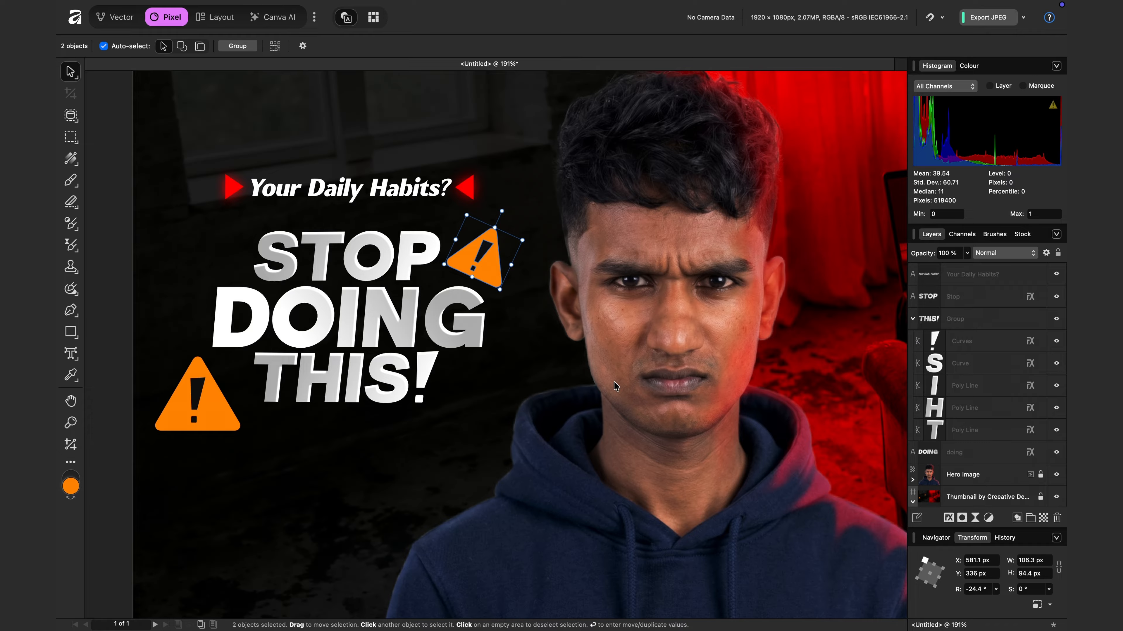
click(949, 519)
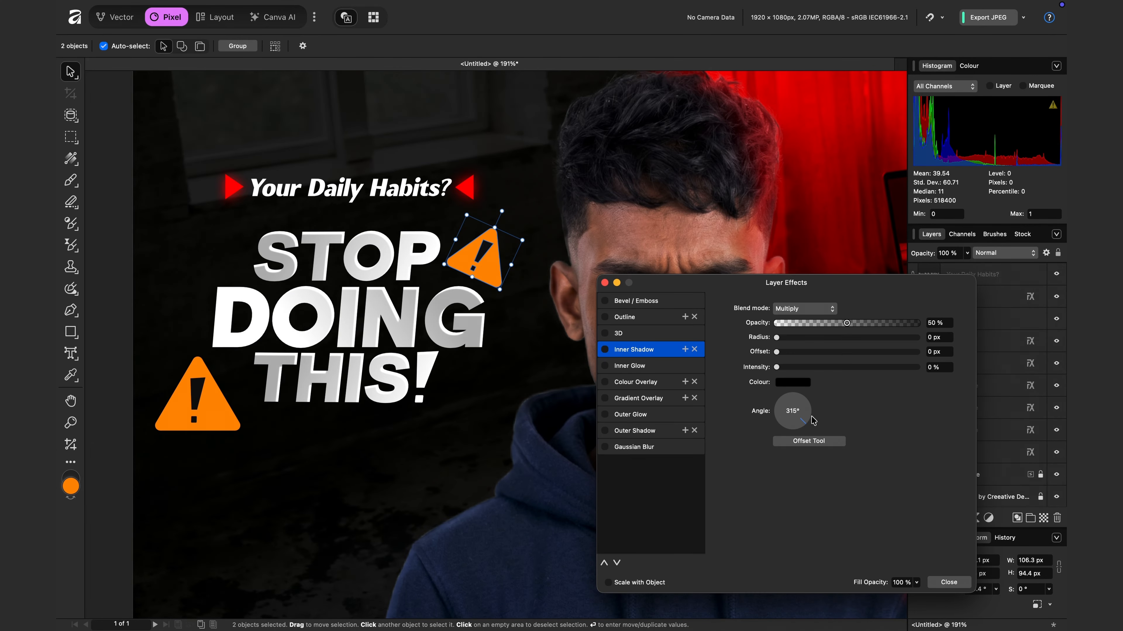
click(621, 448)
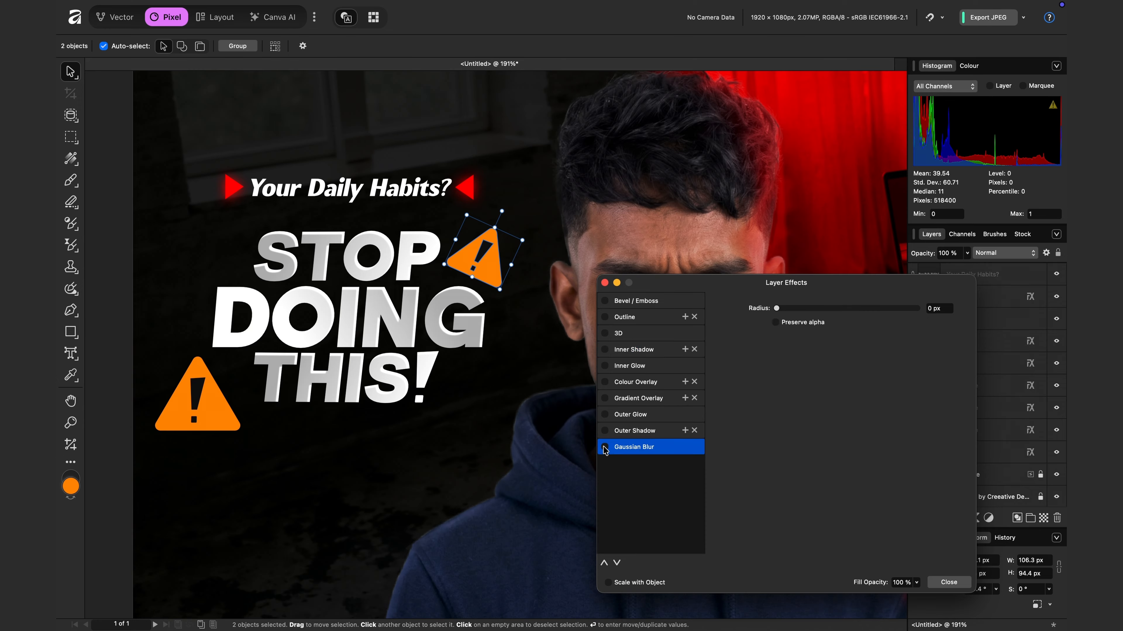
drag(778, 311, 819, 309)
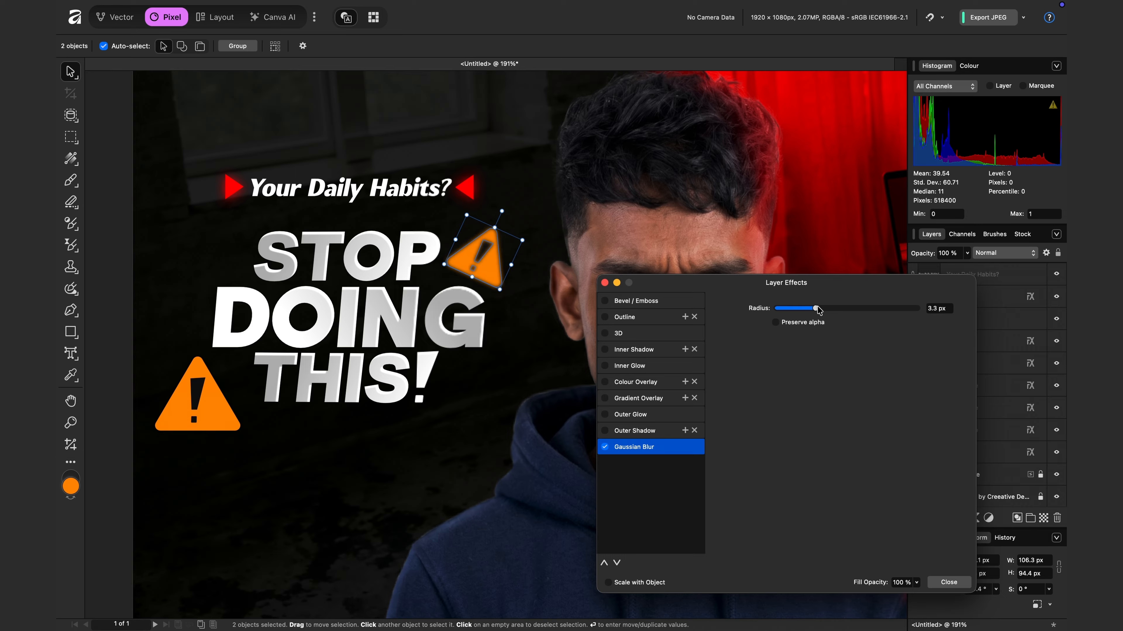
click(605, 282)
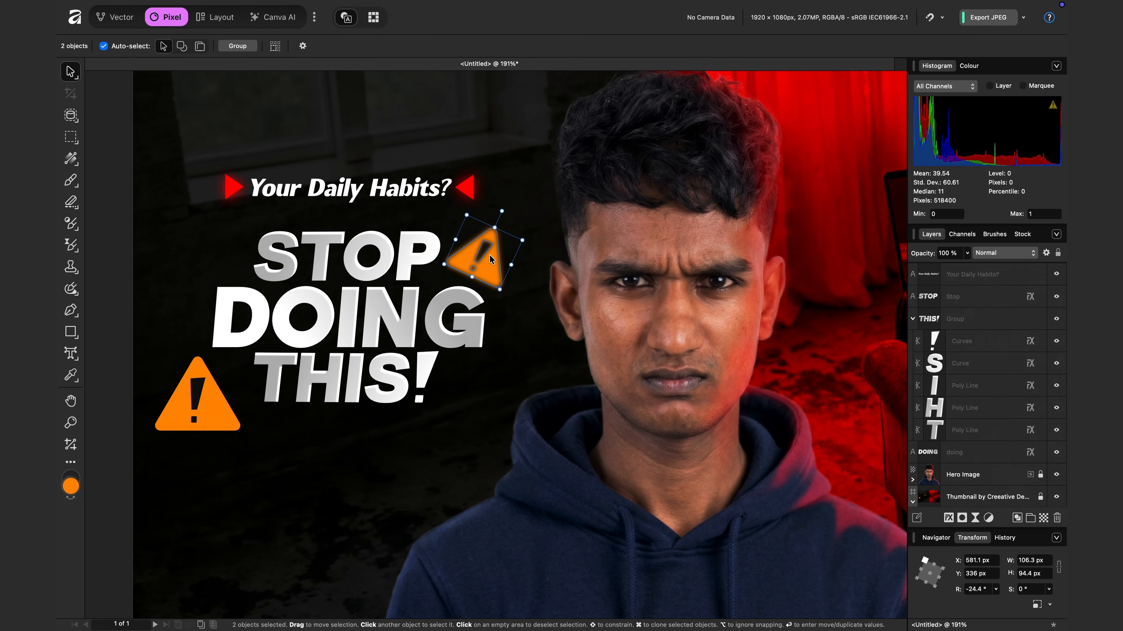
drag(492, 266, 489, 267)
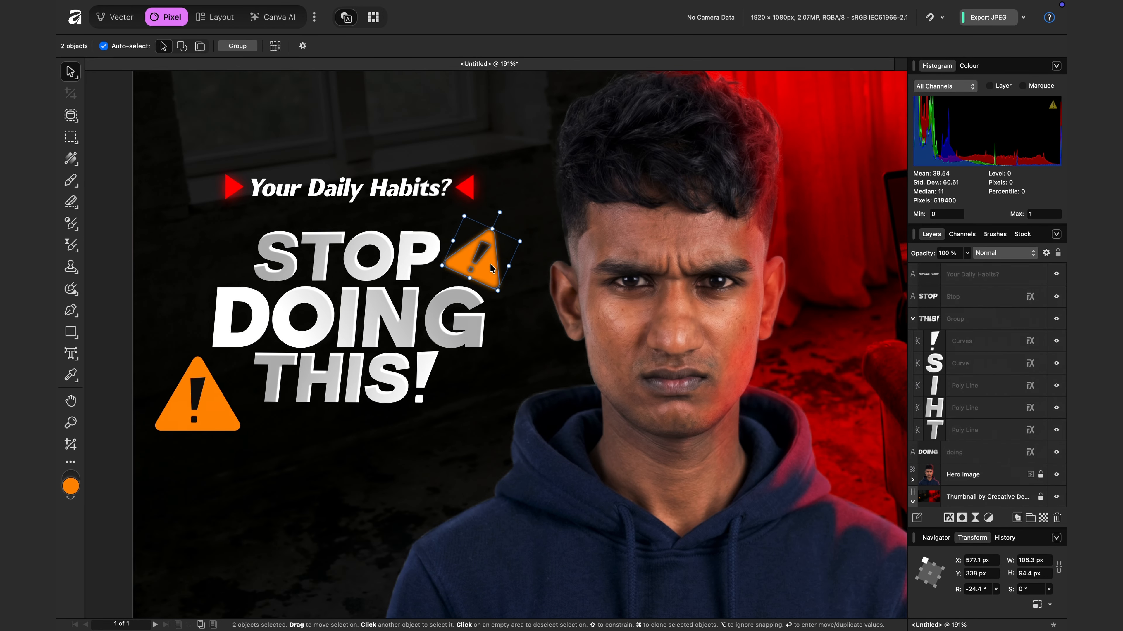
Enlarge the warning sign beside THIS! to about 239 × 212 px, rotated about -46.6° and partly off the canvas edge.
click(137, 339)
click(776, 415)
click(215, 412)
shift+click(197, 394)
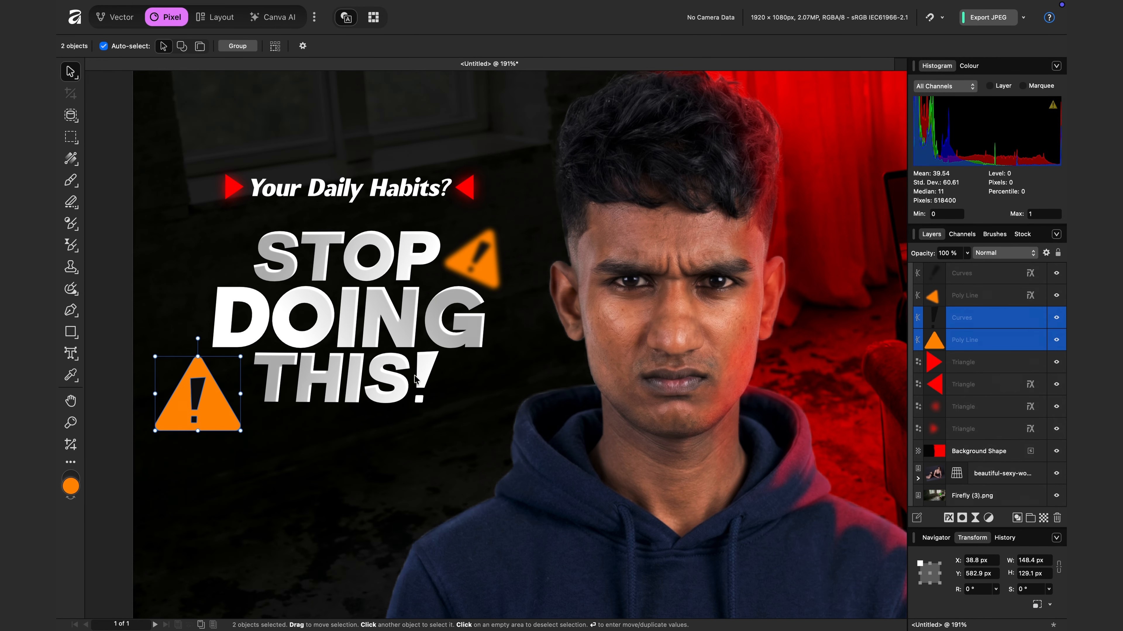
drag(241, 430, 189, 509)
Apply a stronger Gaussian Blur to the large warning sign's triangle and exclamation mark, then deselect them.
click(948, 518)
click(606, 447)
drag(777, 308, 852, 309)
click(607, 285)
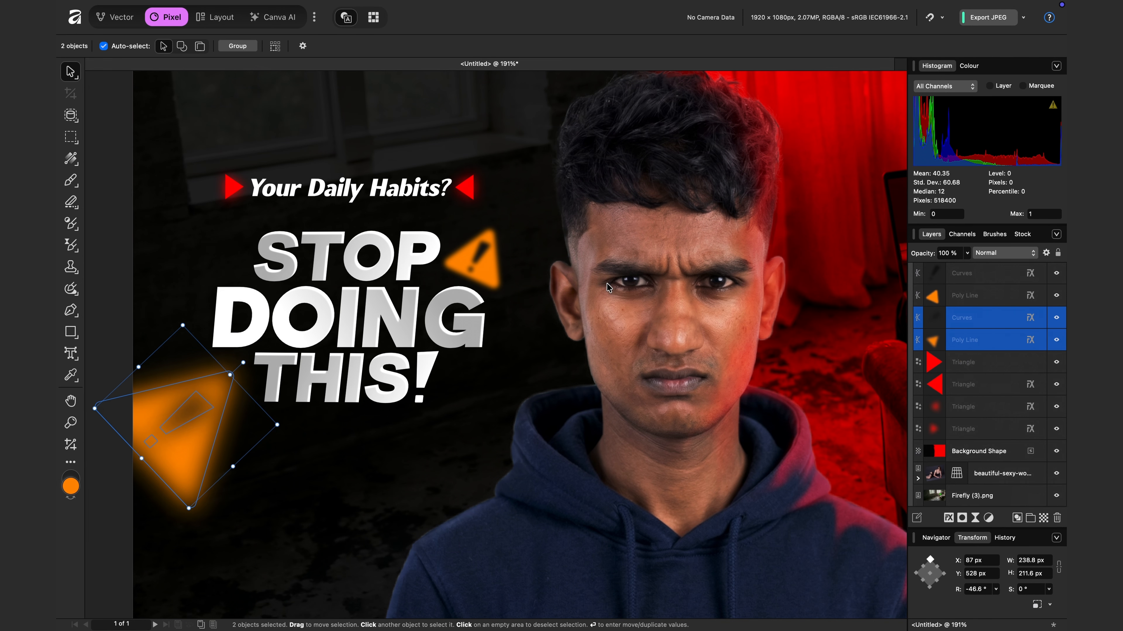
click(475, 414)
scroll(625, 308, down, 5)
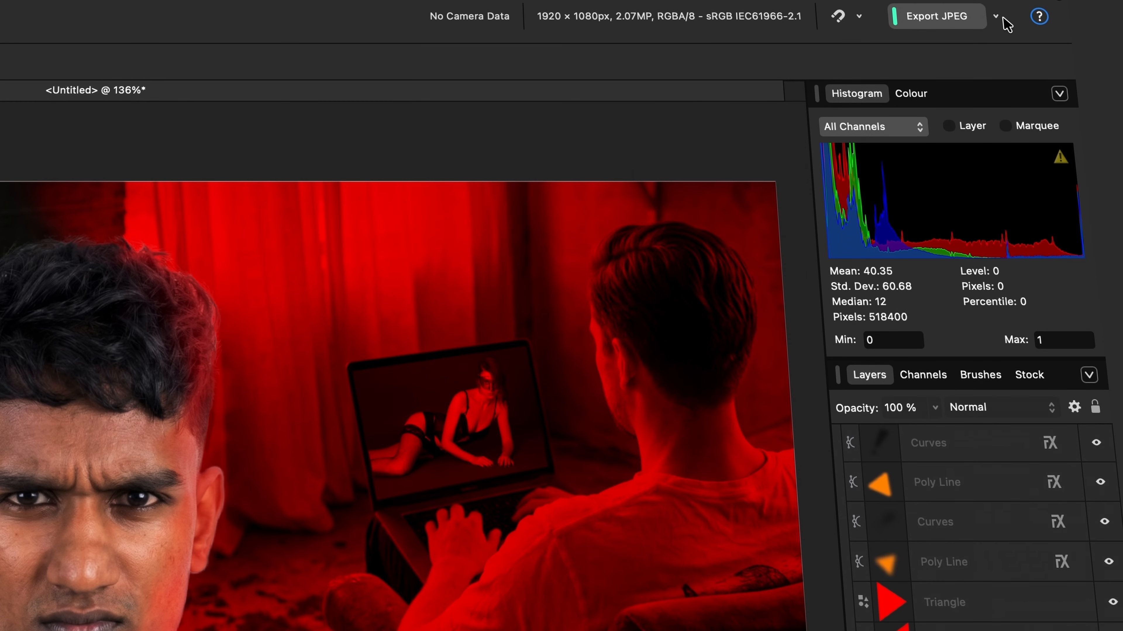
Open the document's export settings and keep the JPEG (Best quality) preset at 1920 × 1080 px.
click(1023, 18)
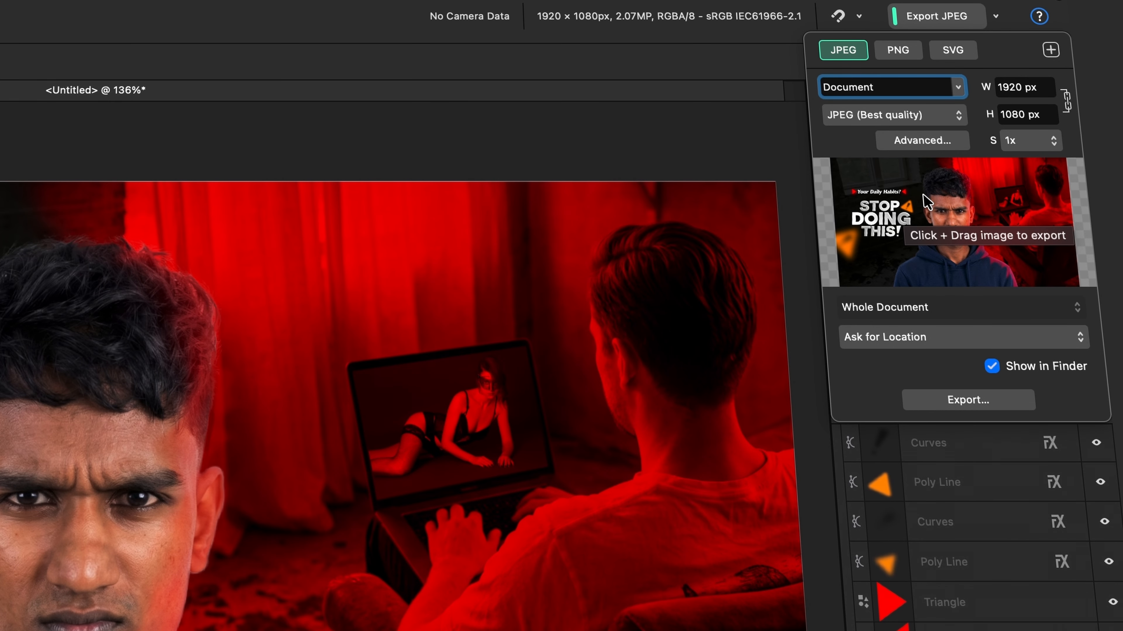
click(916, 119)
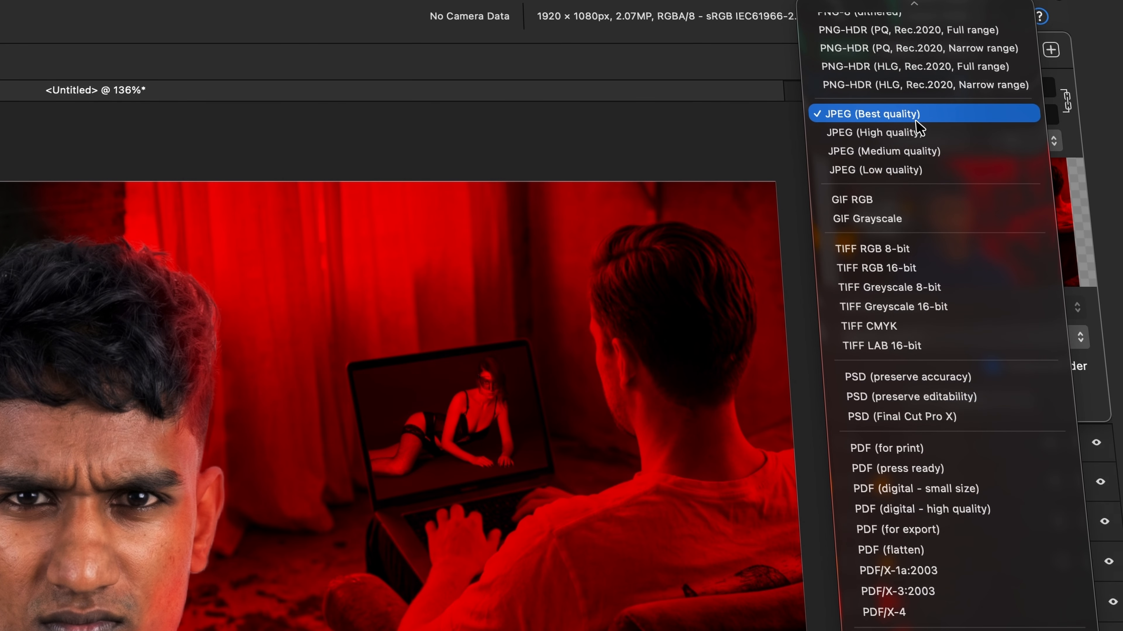
click(916, 121)
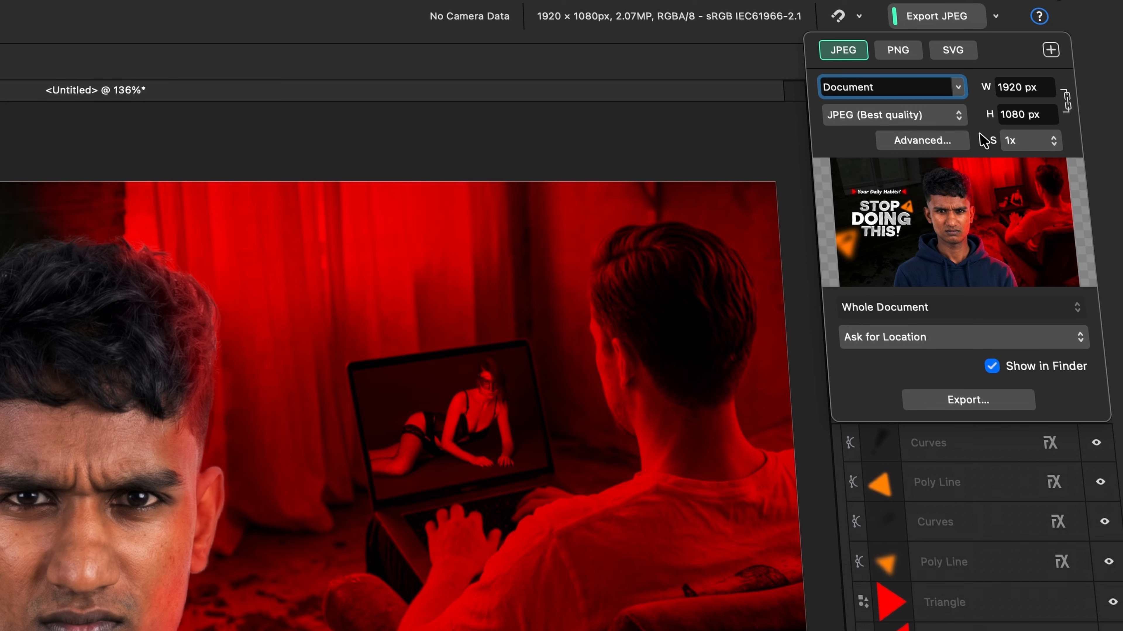
Review the 1x, 2x and 3x export scale options and keep the scale at 1x.
click(1012, 142)
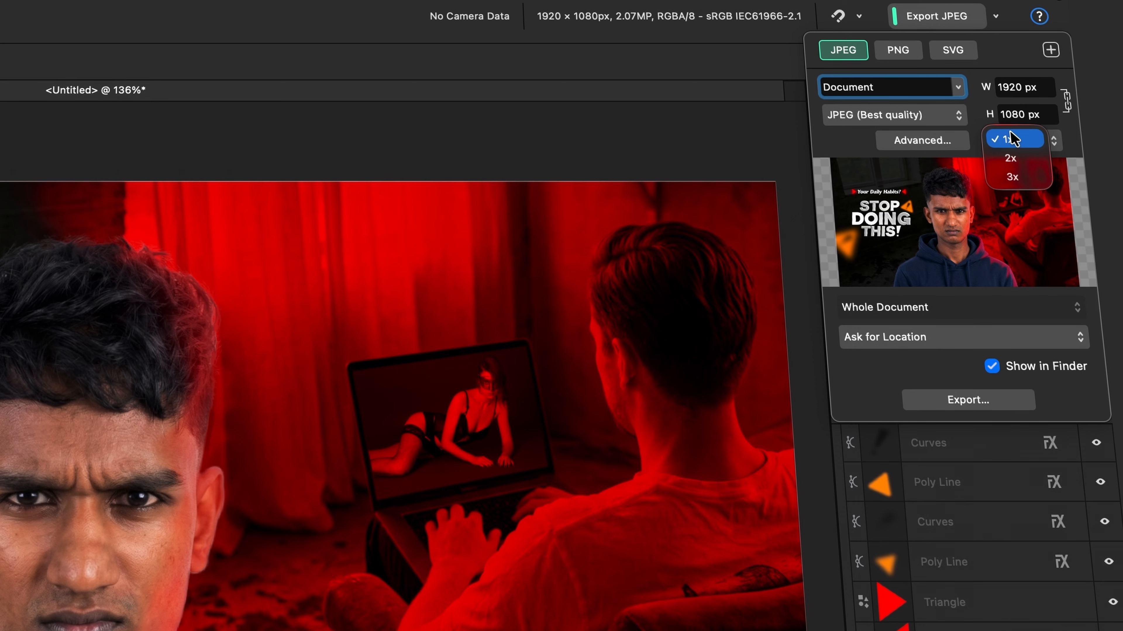
click(1010, 140)
click(1012, 140)
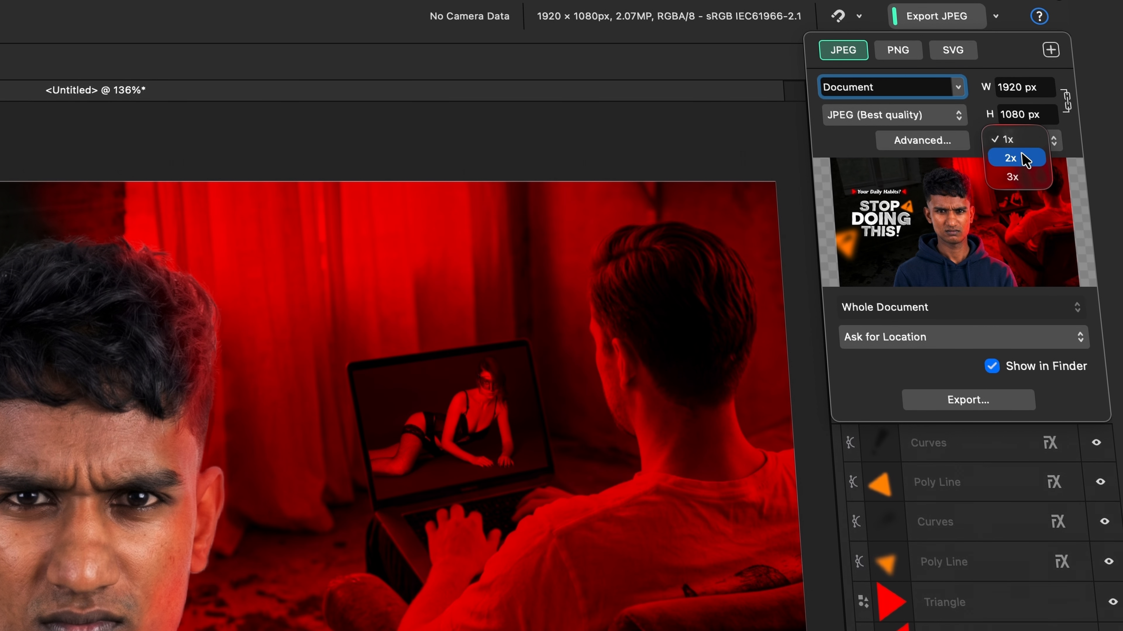
click(1018, 141)
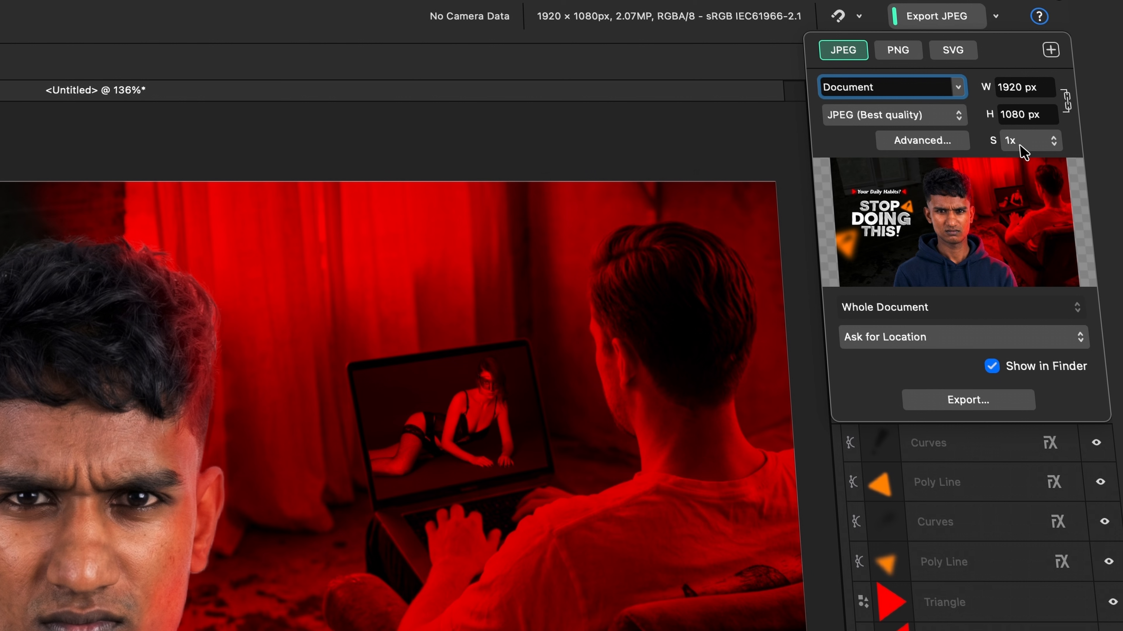
click(1019, 145)
click(1020, 146)
click(1025, 146)
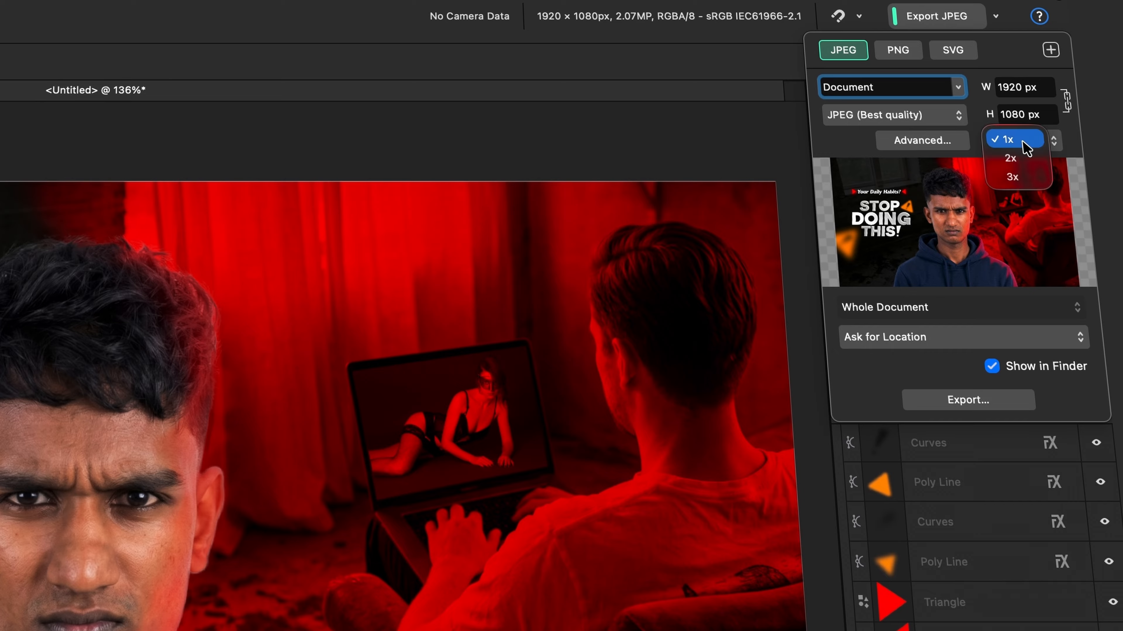
click(1025, 146)
click(1025, 145)
click(1025, 146)
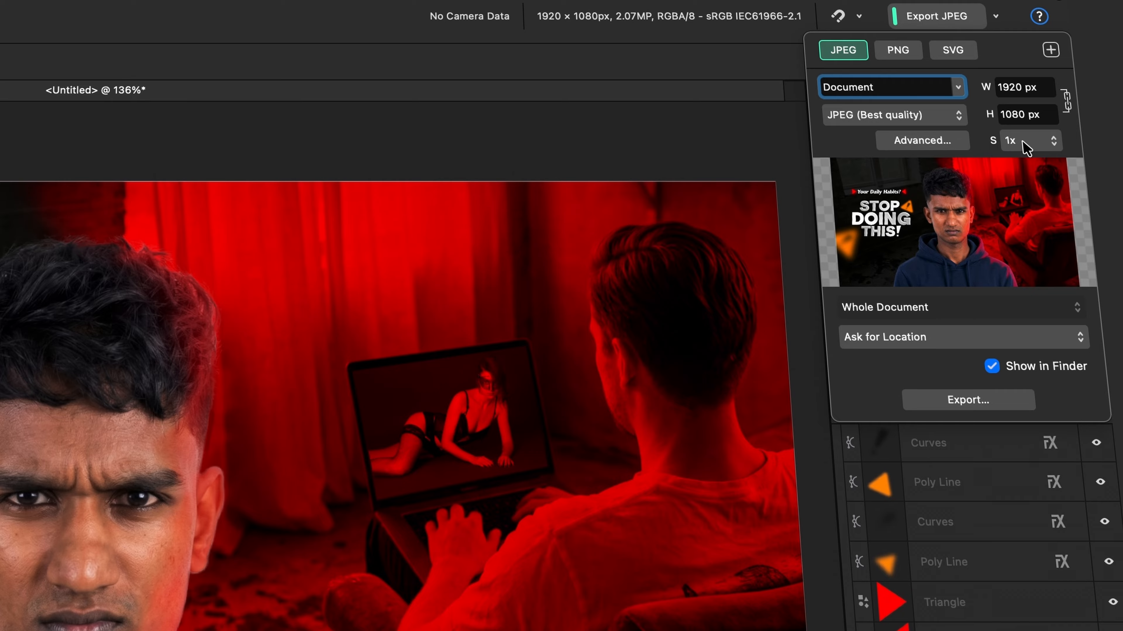
click(1025, 146)
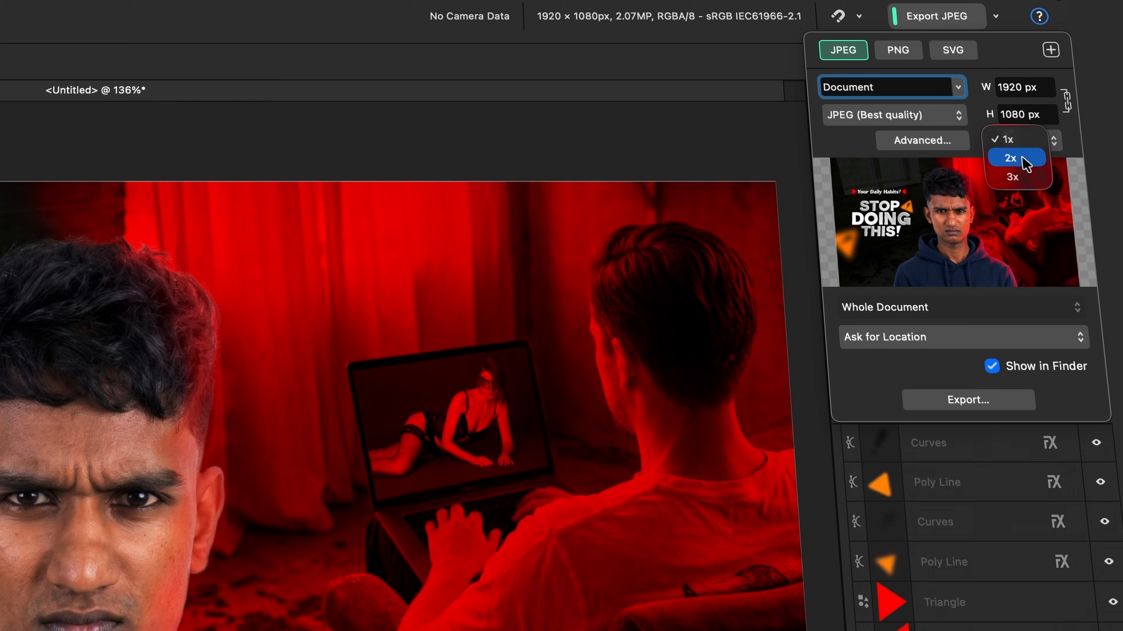
click(1022, 140)
click(1022, 143)
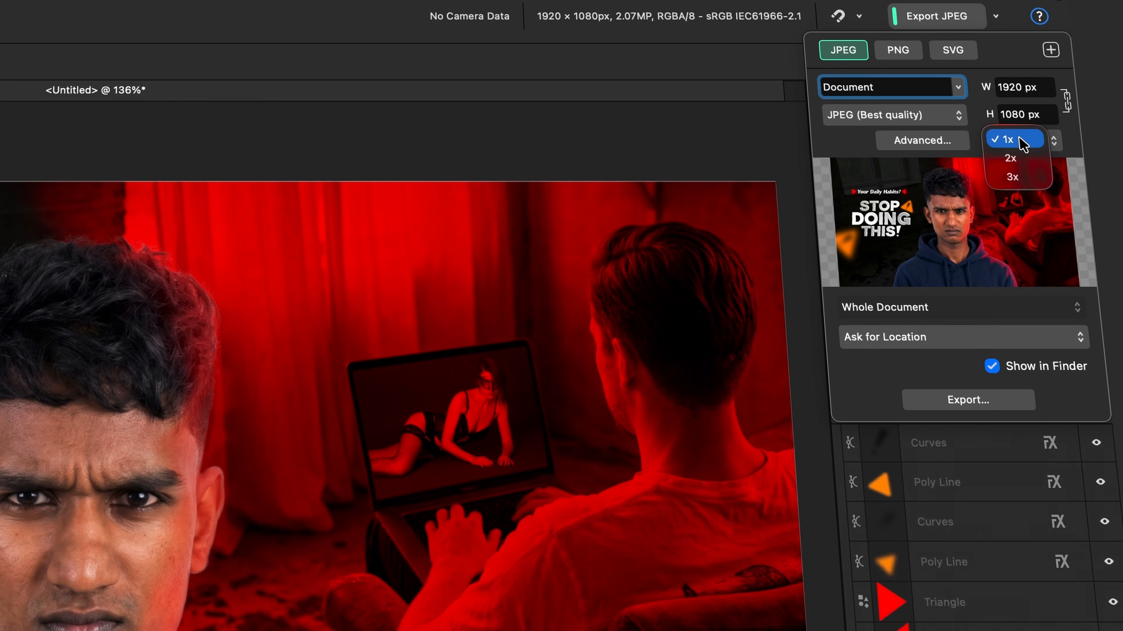
click(1020, 141)
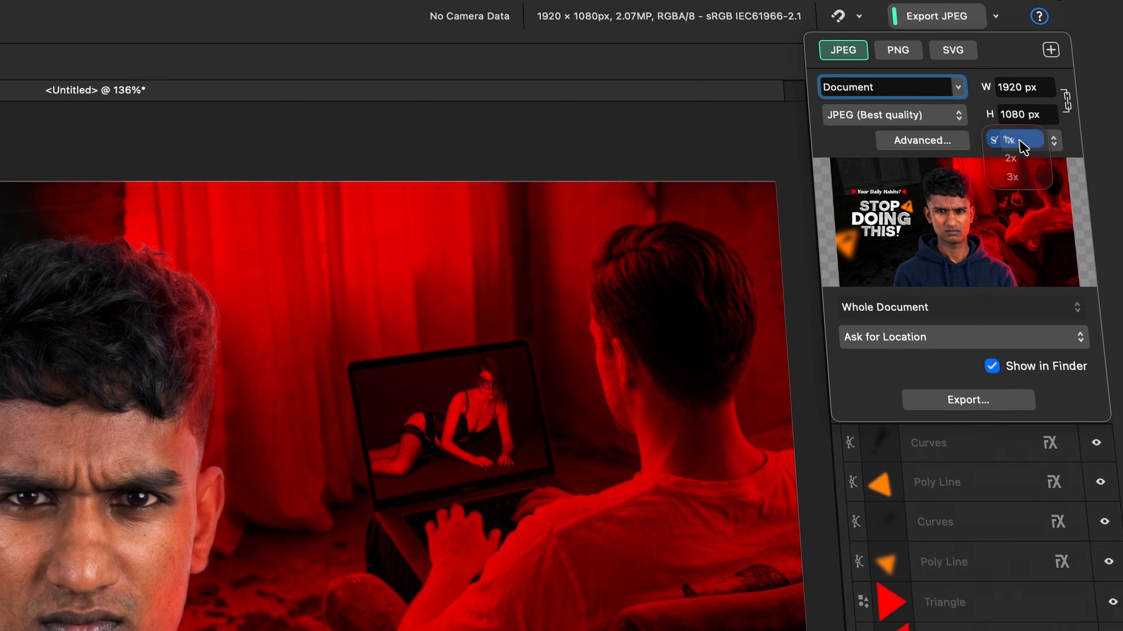